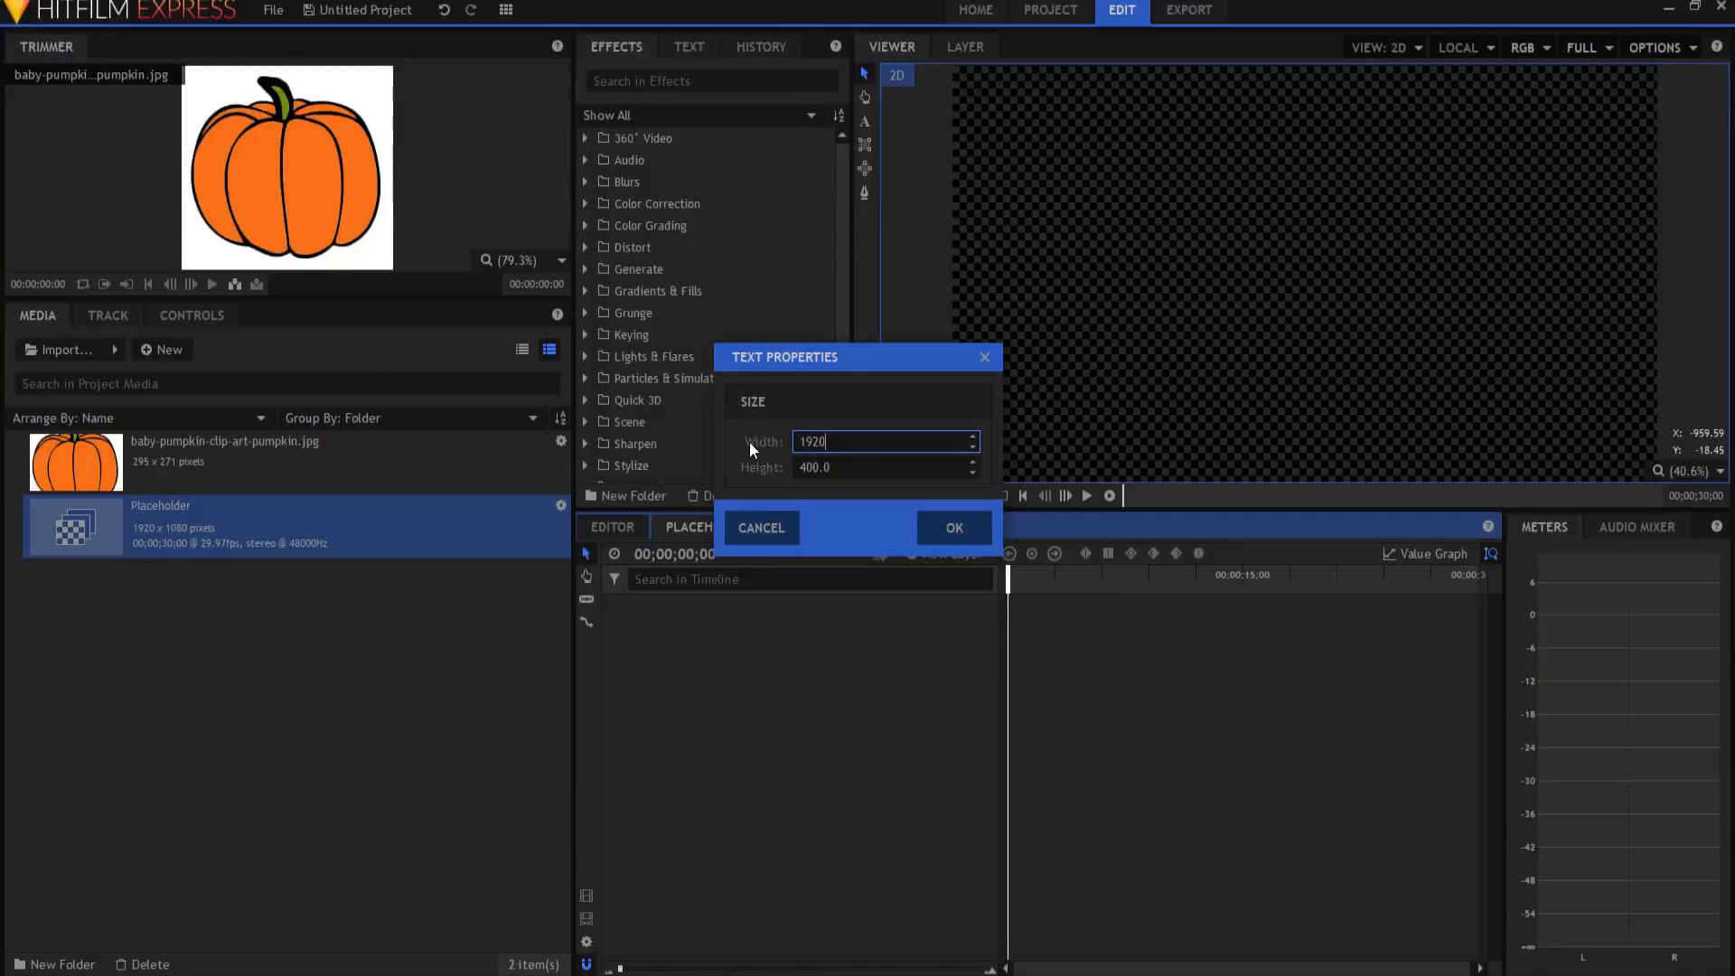
Step: Create a text layer and type 'FILM SENSEI' in the viewer
{"action": "left_click", "coordinate": [955, 528]}
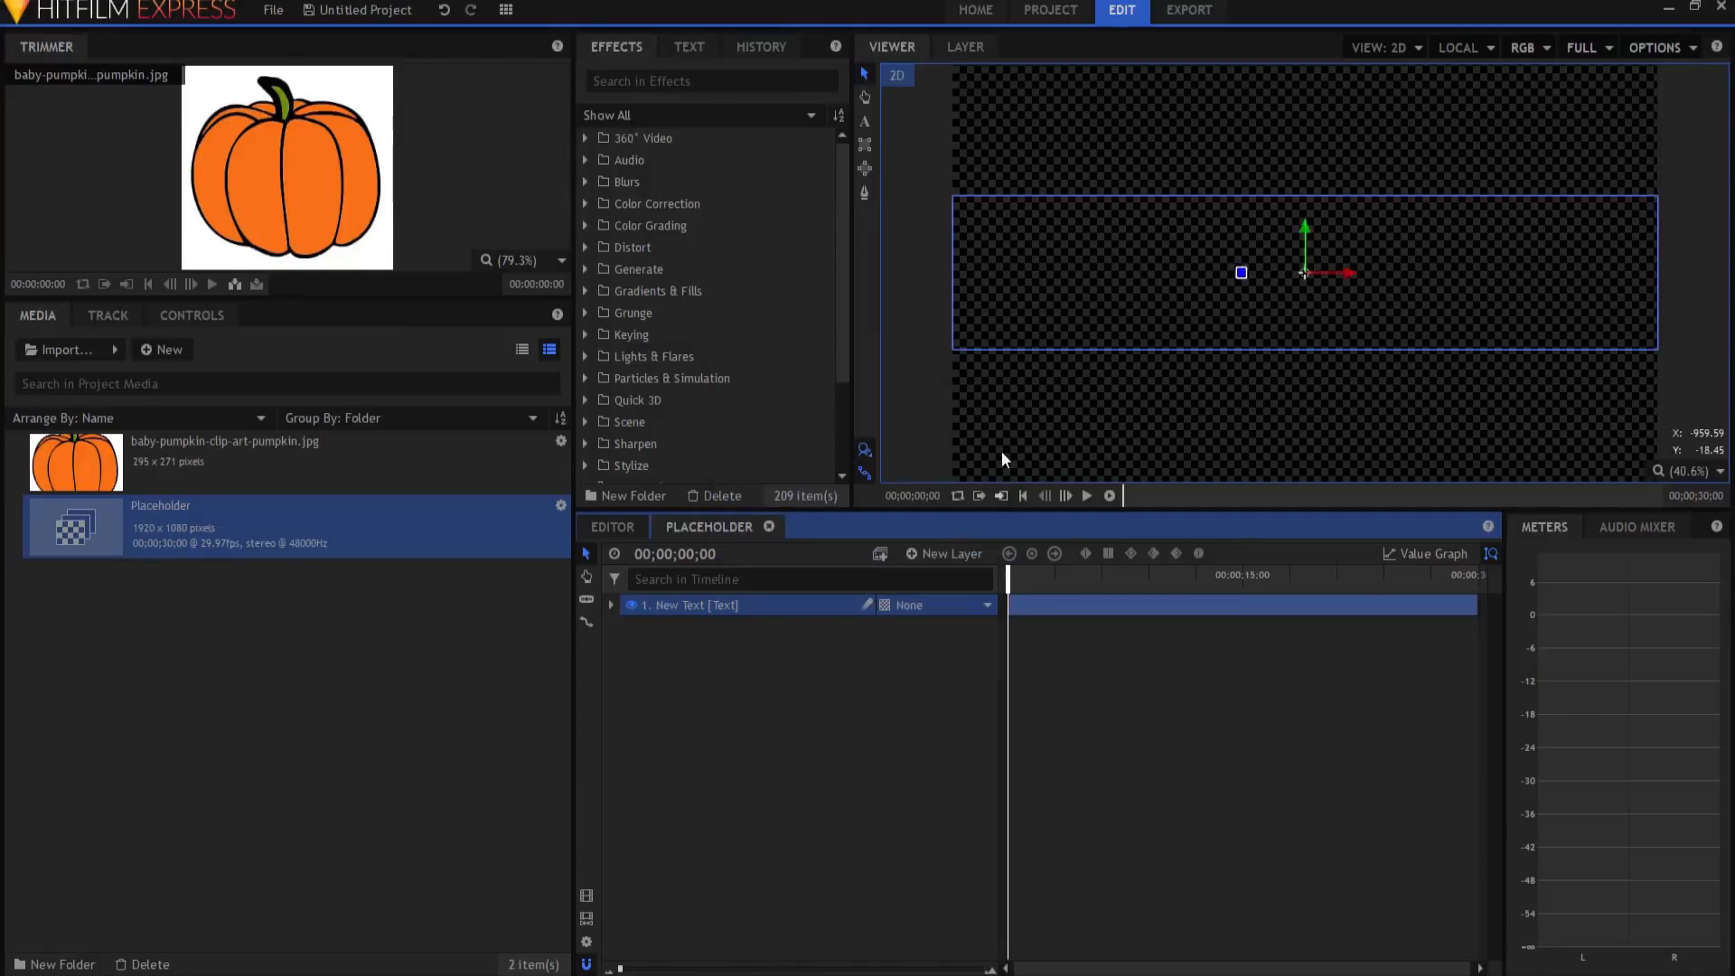
{"action": "left_click", "coordinate": [864, 122]}
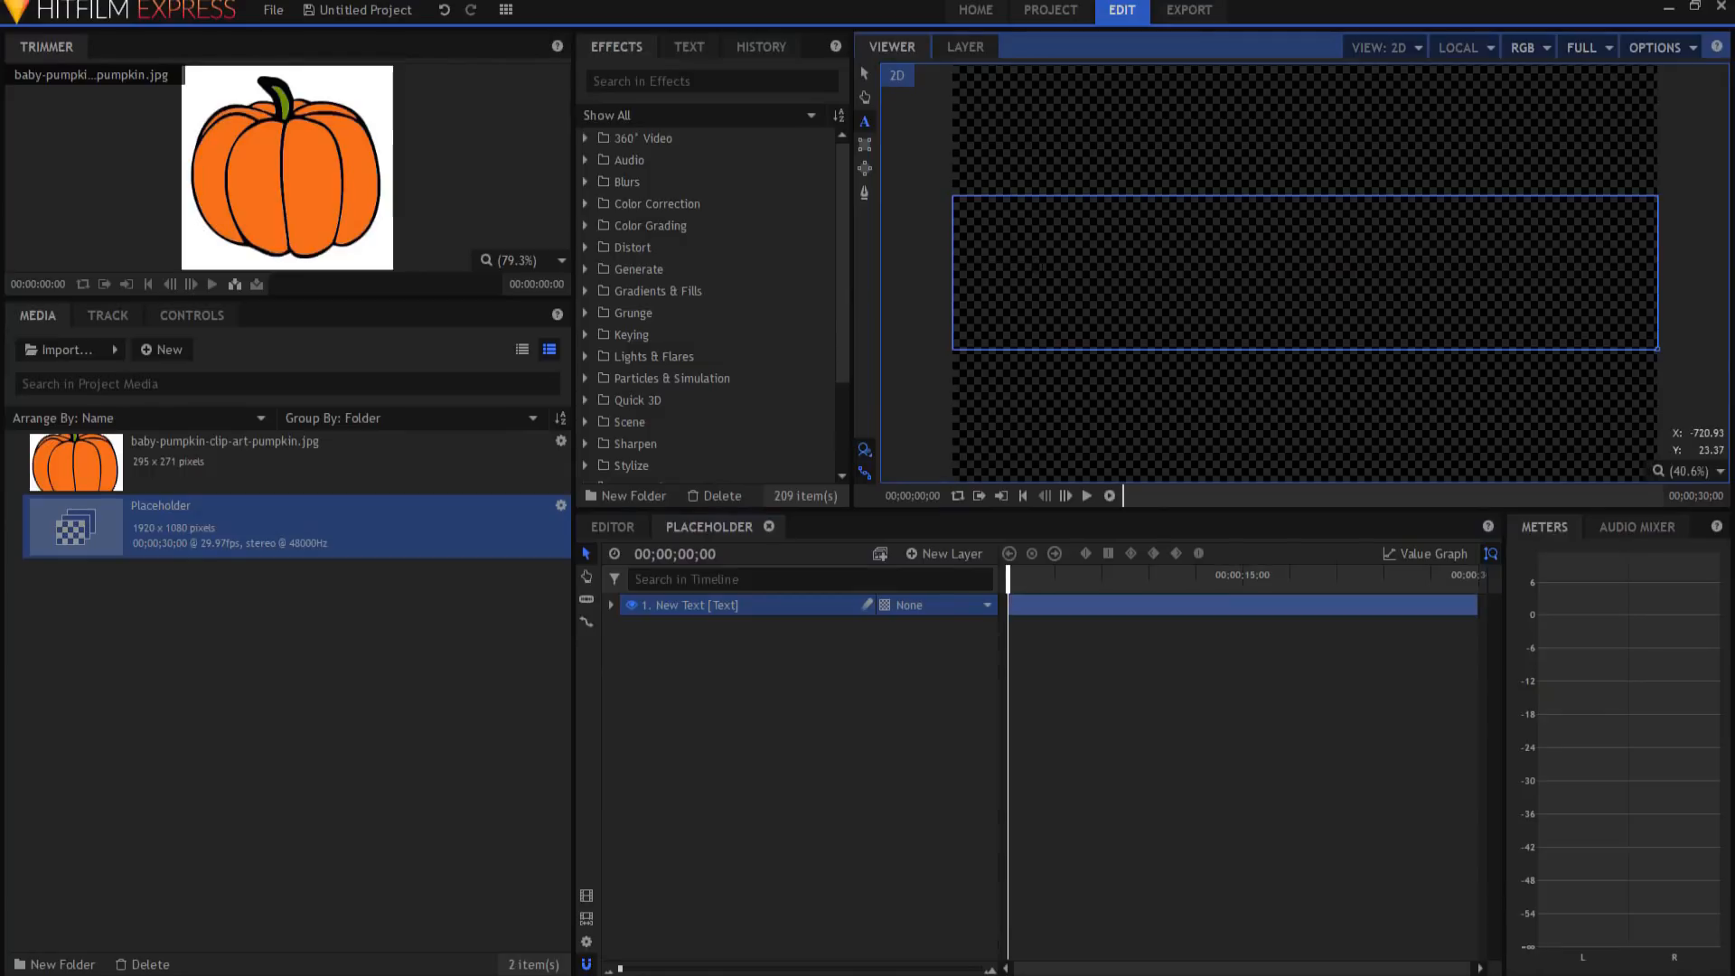
{"action": "type", "text": "FILM SENSEI"}
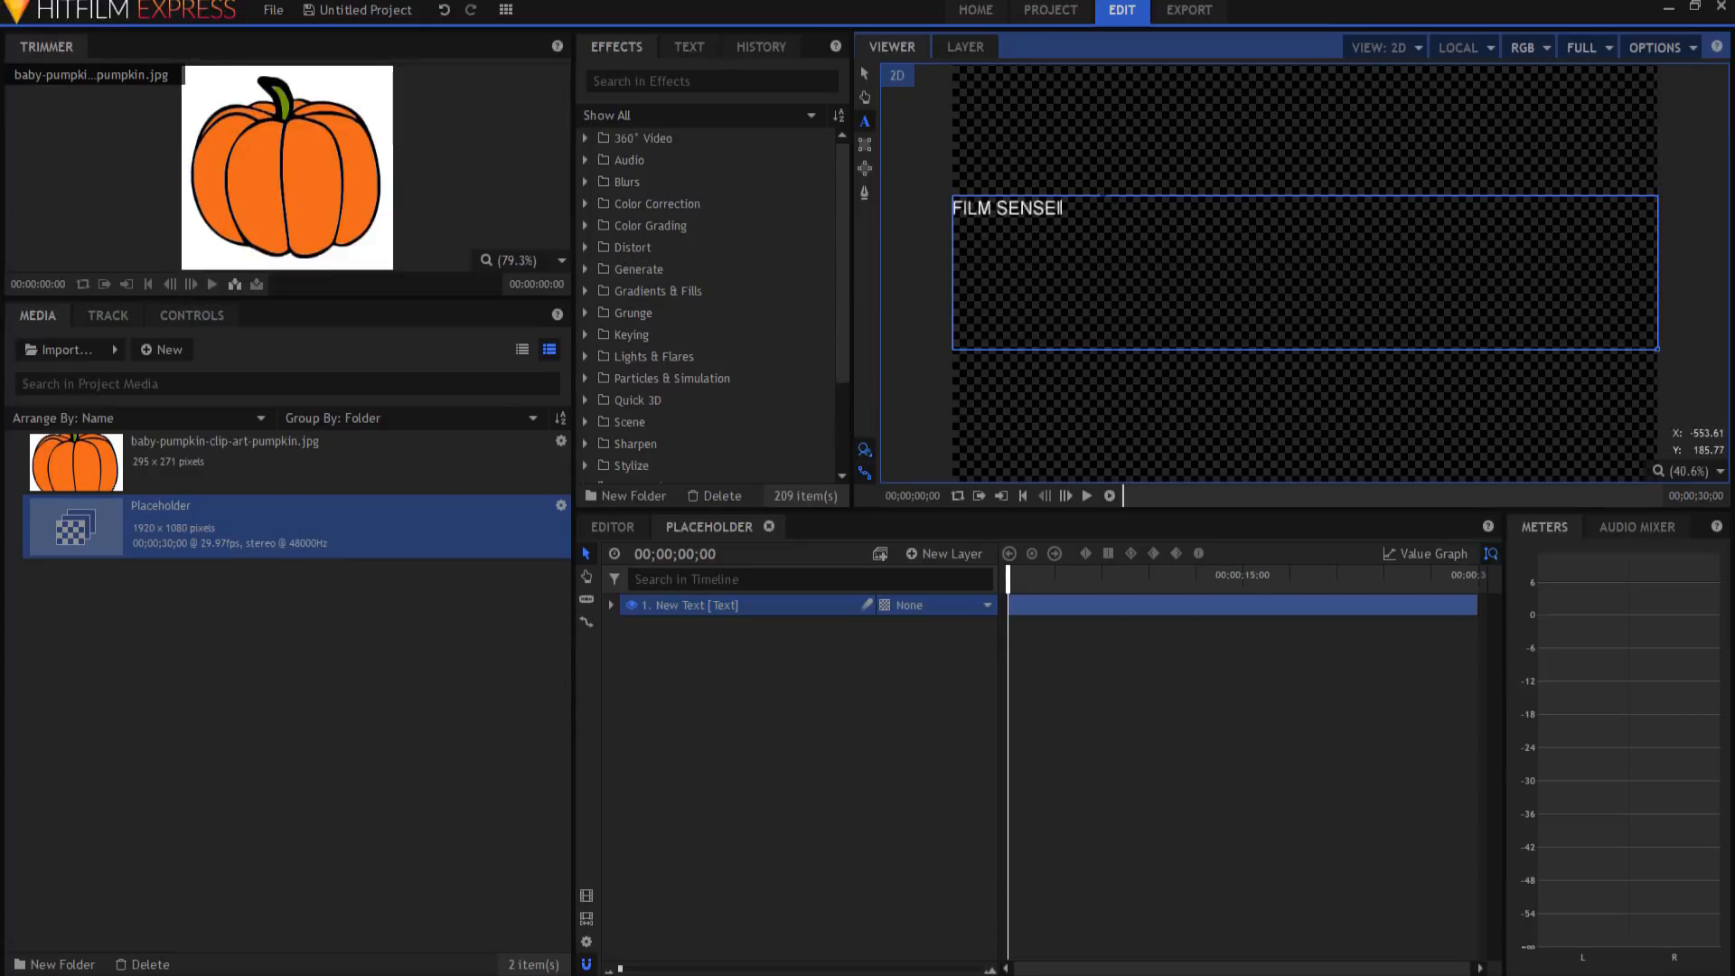
Step: Centre-align the FILM SENSEI text, set its size to 235 and make it bold
{"action": "left_click_drag", "start_coordinate": [1063, 208], "coordinate": [888, 221]}
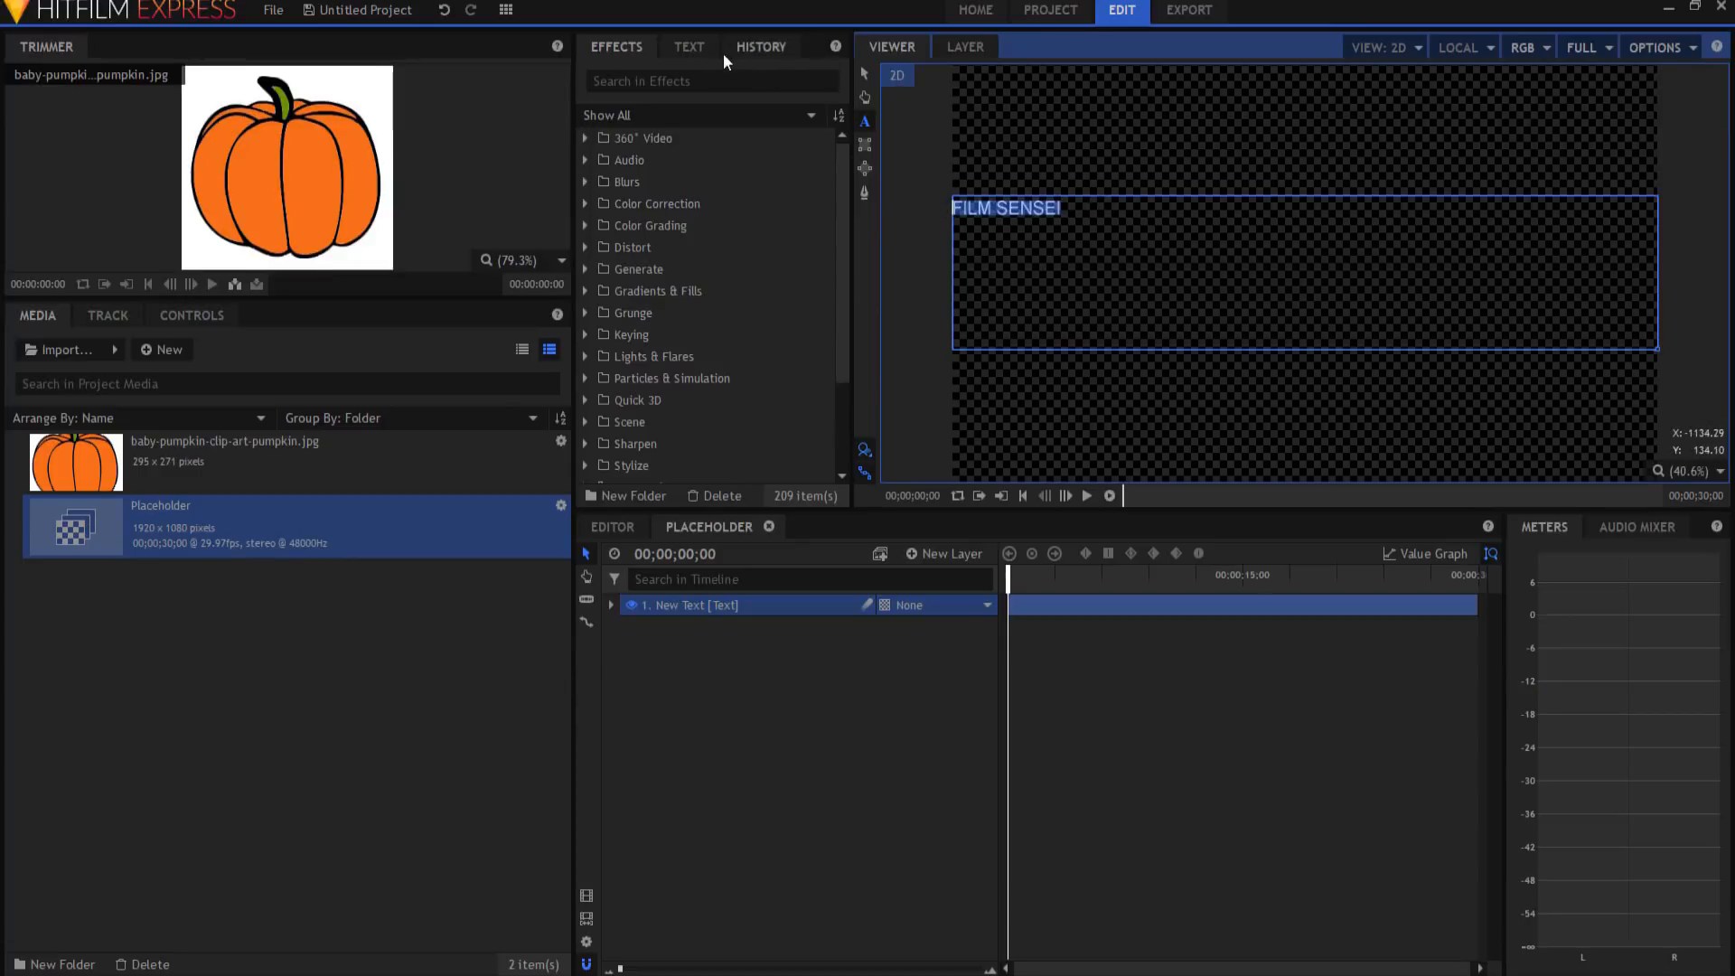
{"action": "left_click", "coordinate": [689, 45]}
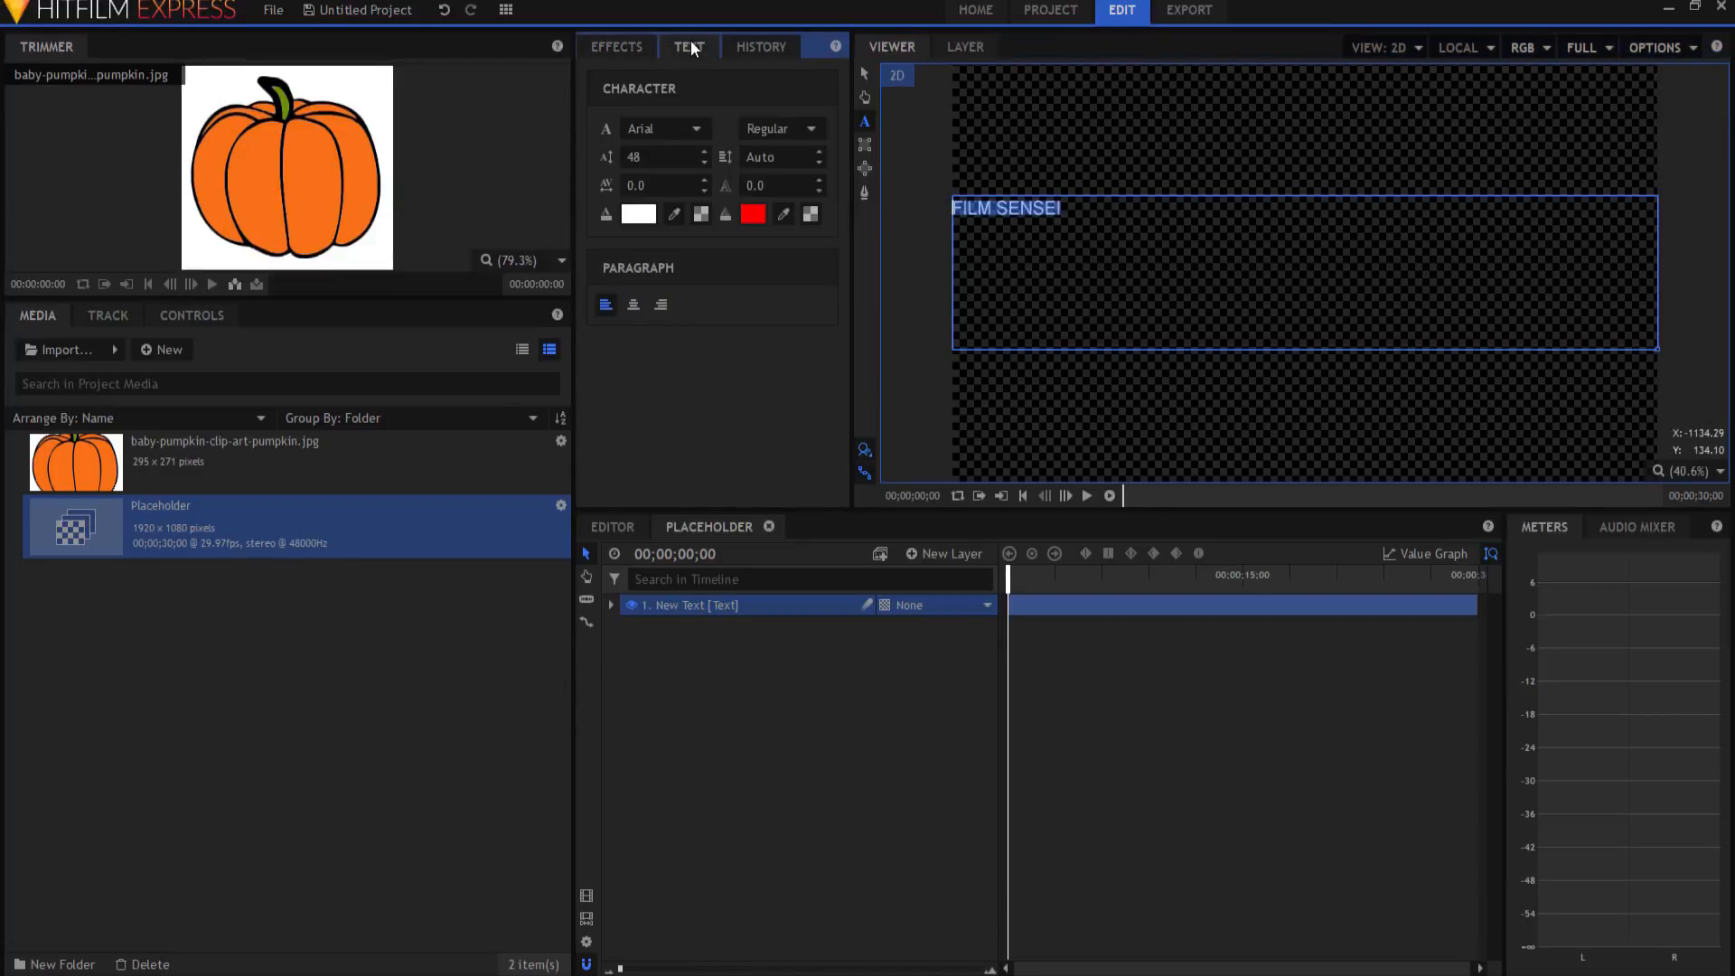
{"action": "left_click", "coordinate": [631, 305]}
{"action": "left_click_drag", "start_coordinate": [626, 154], "coordinate": [795, 154]}
{"action": "left_click", "coordinate": [754, 127]}
{"action": "left_click", "coordinate": [768, 147]}
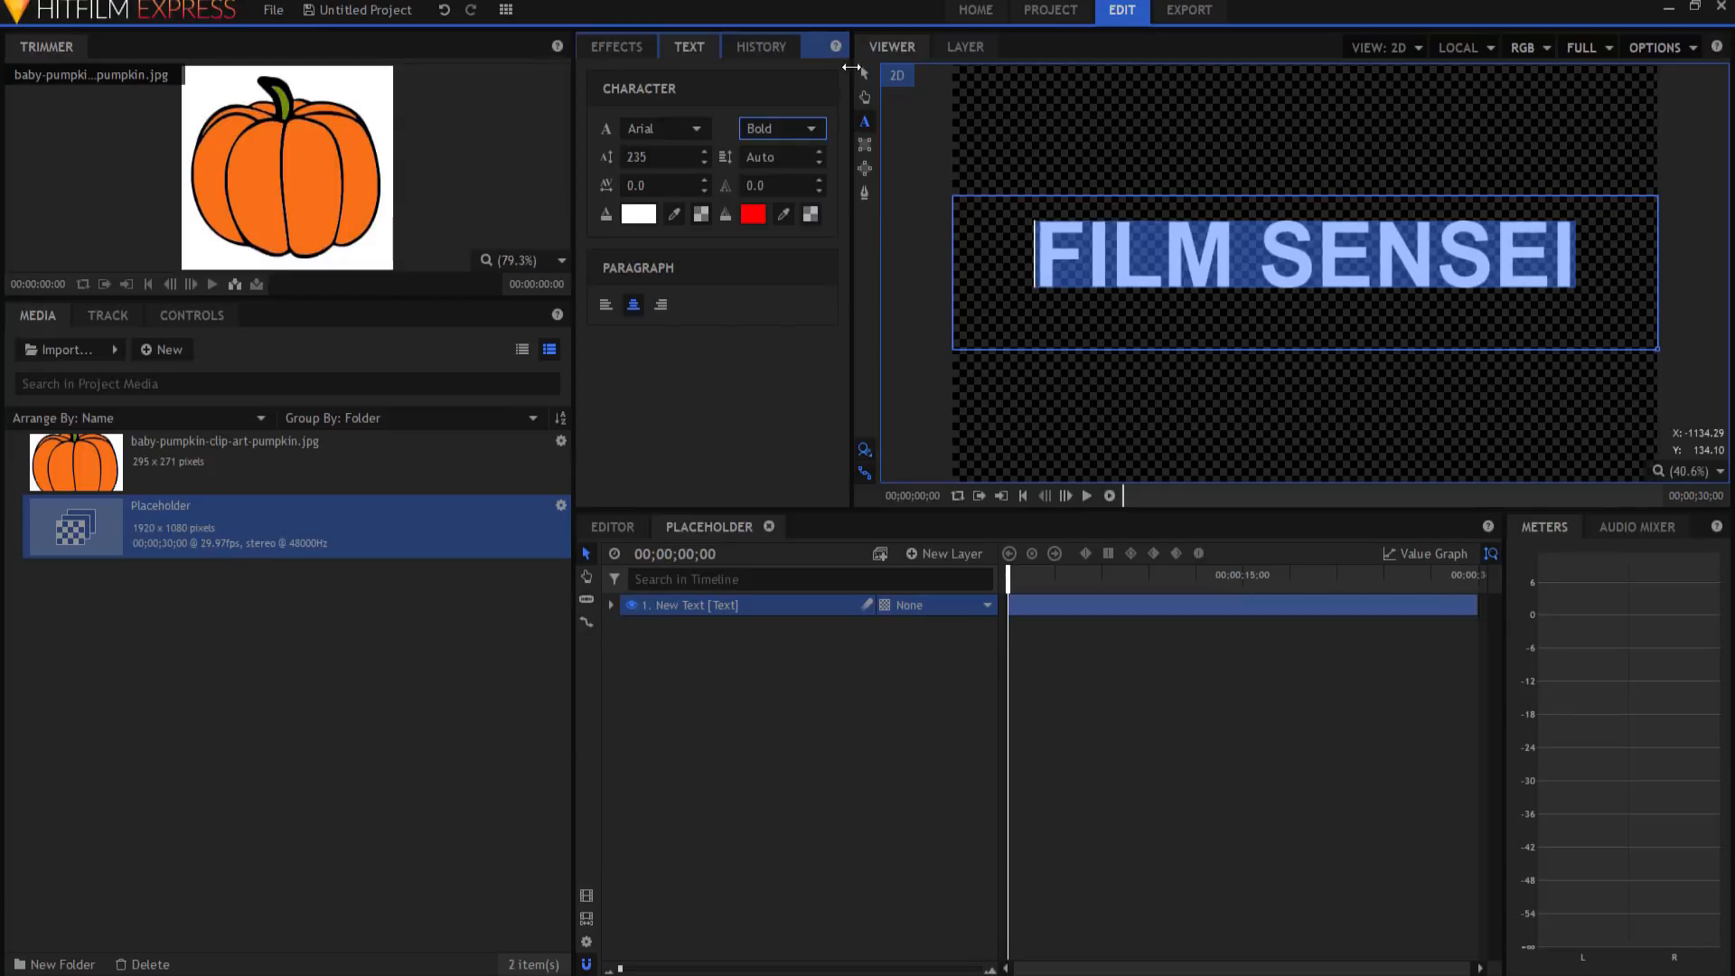
Step: Shift the text layer's anchor point Y to 51
{"action": "left_click", "coordinate": [865, 92]}
{"action": "left_click", "coordinate": [612, 605]}
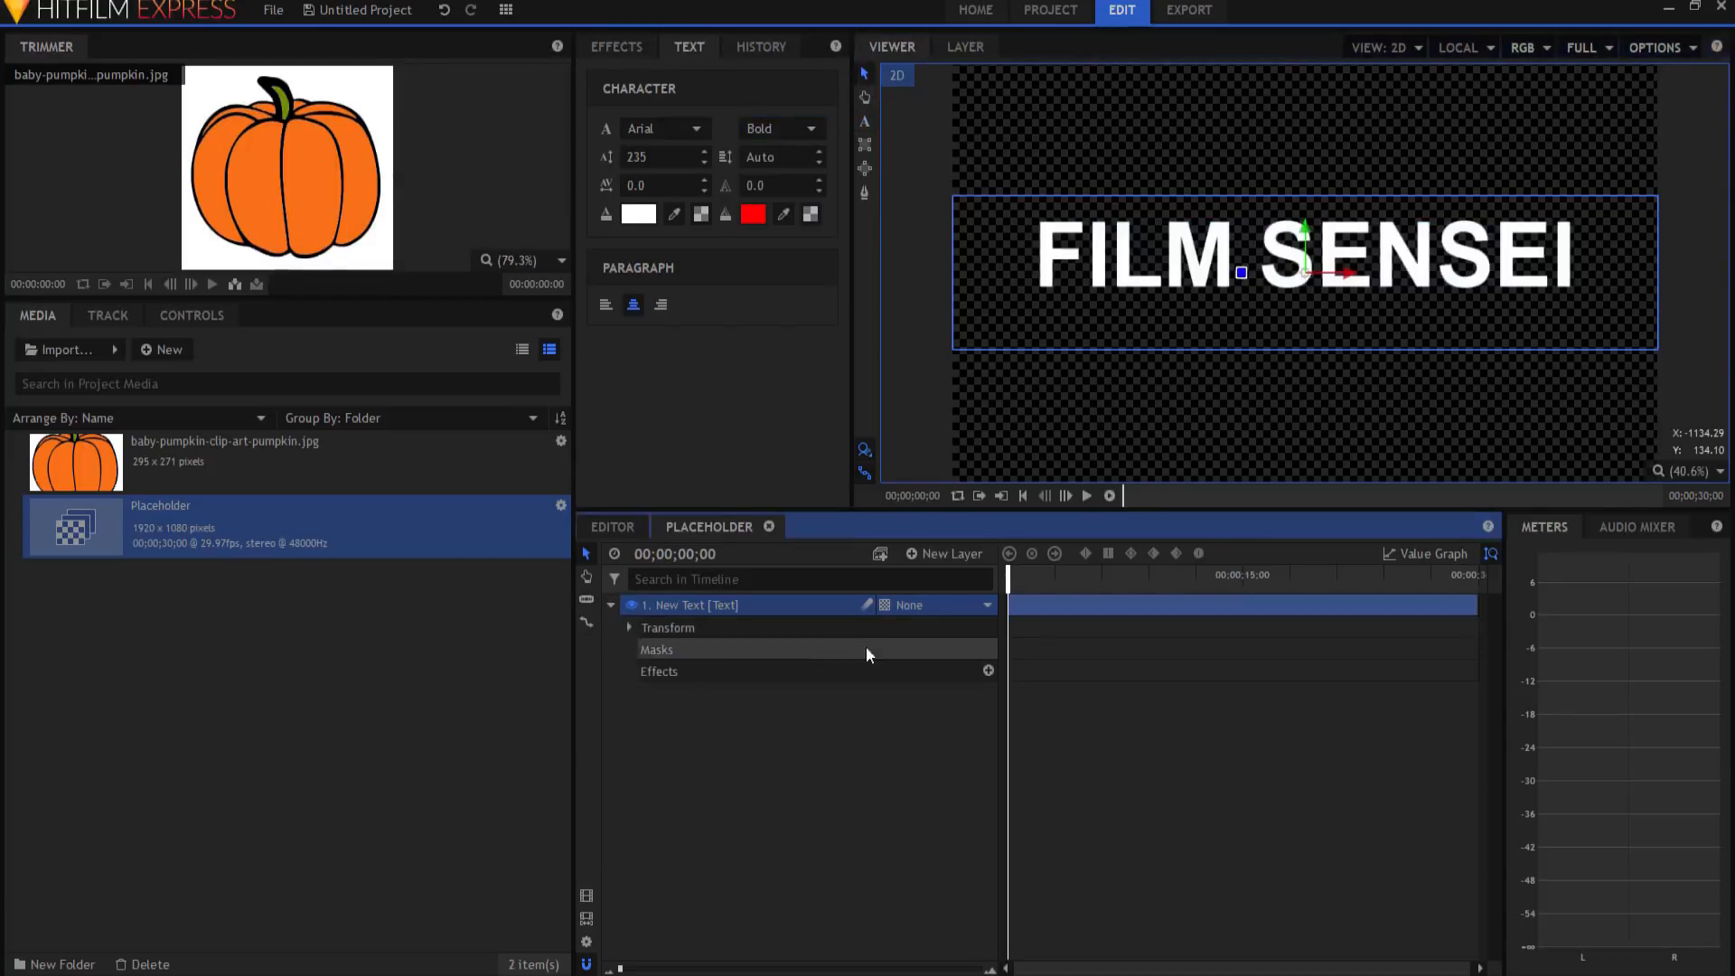
{"action": "left_click", "coordinate": [629, 628]}
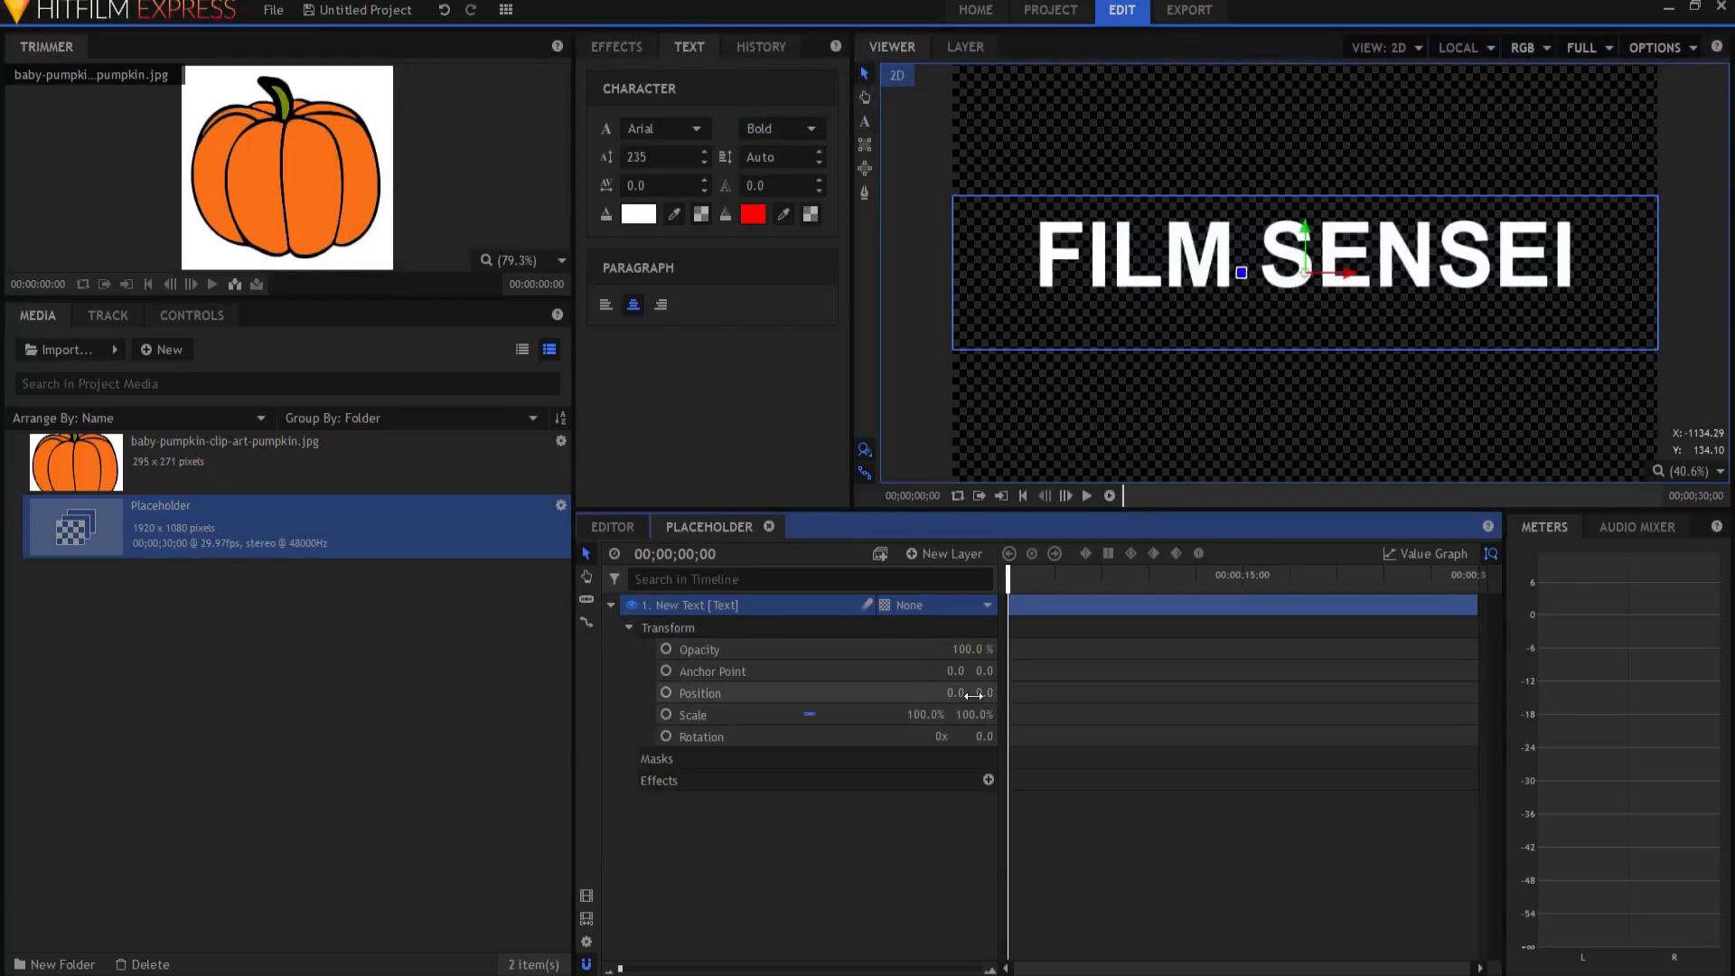
{"action": "left_click_drag", "start_coordinate": [984, 672], "coordinate": [1031, 672]}
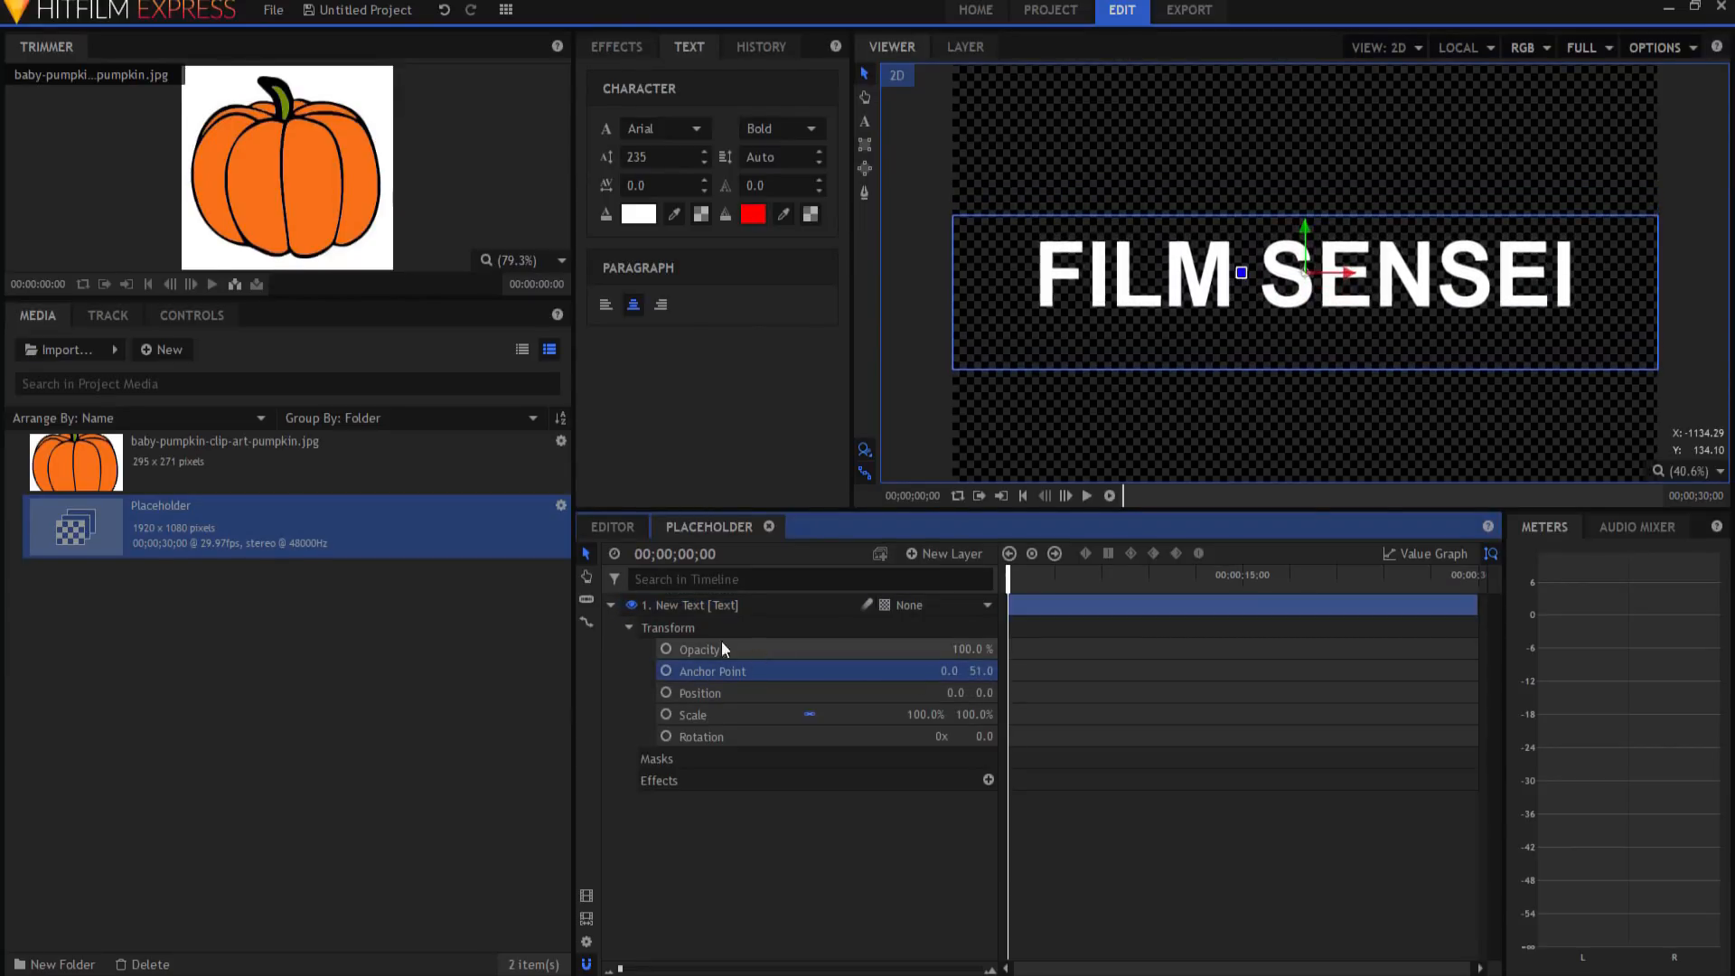
{"action": "left_click", "coordinate": [611, 606]}
{"action": "left_click", "coordinate": [876, 707]}
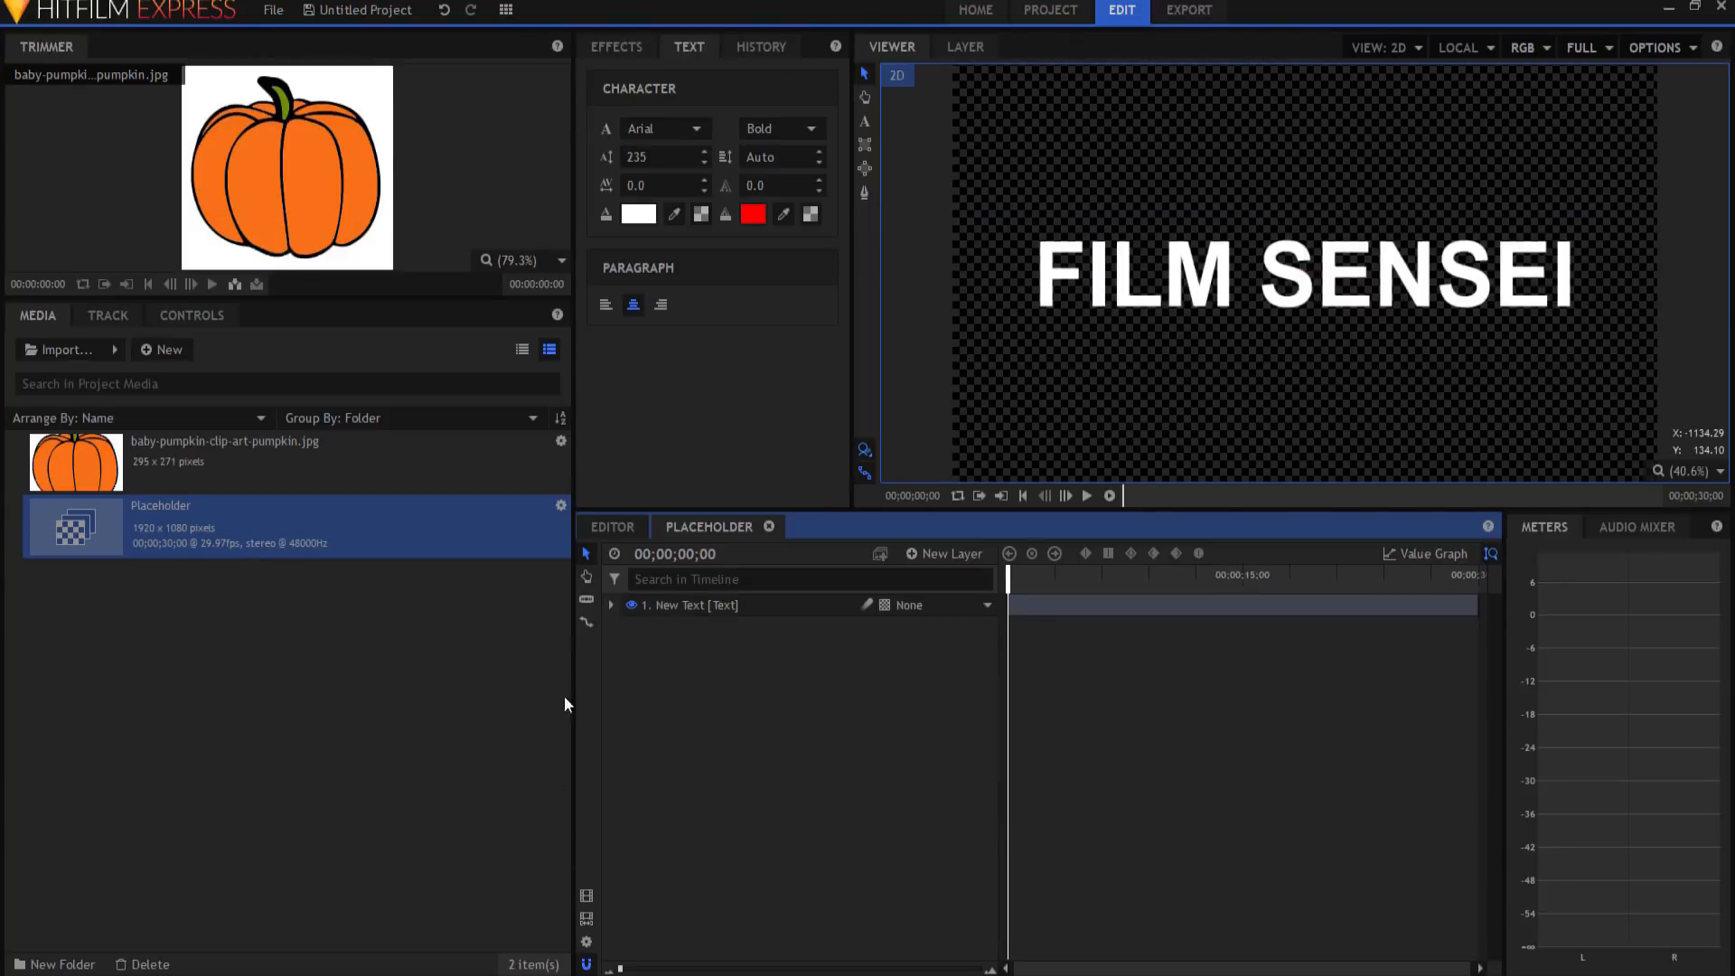
Step: Razor-cut the text layer at one second and delete the later part
{"action": "left_click", "coordinate": [691, 554]}
{"action": "type", "text": "1"}
{"action": "key", "text": "Return"}
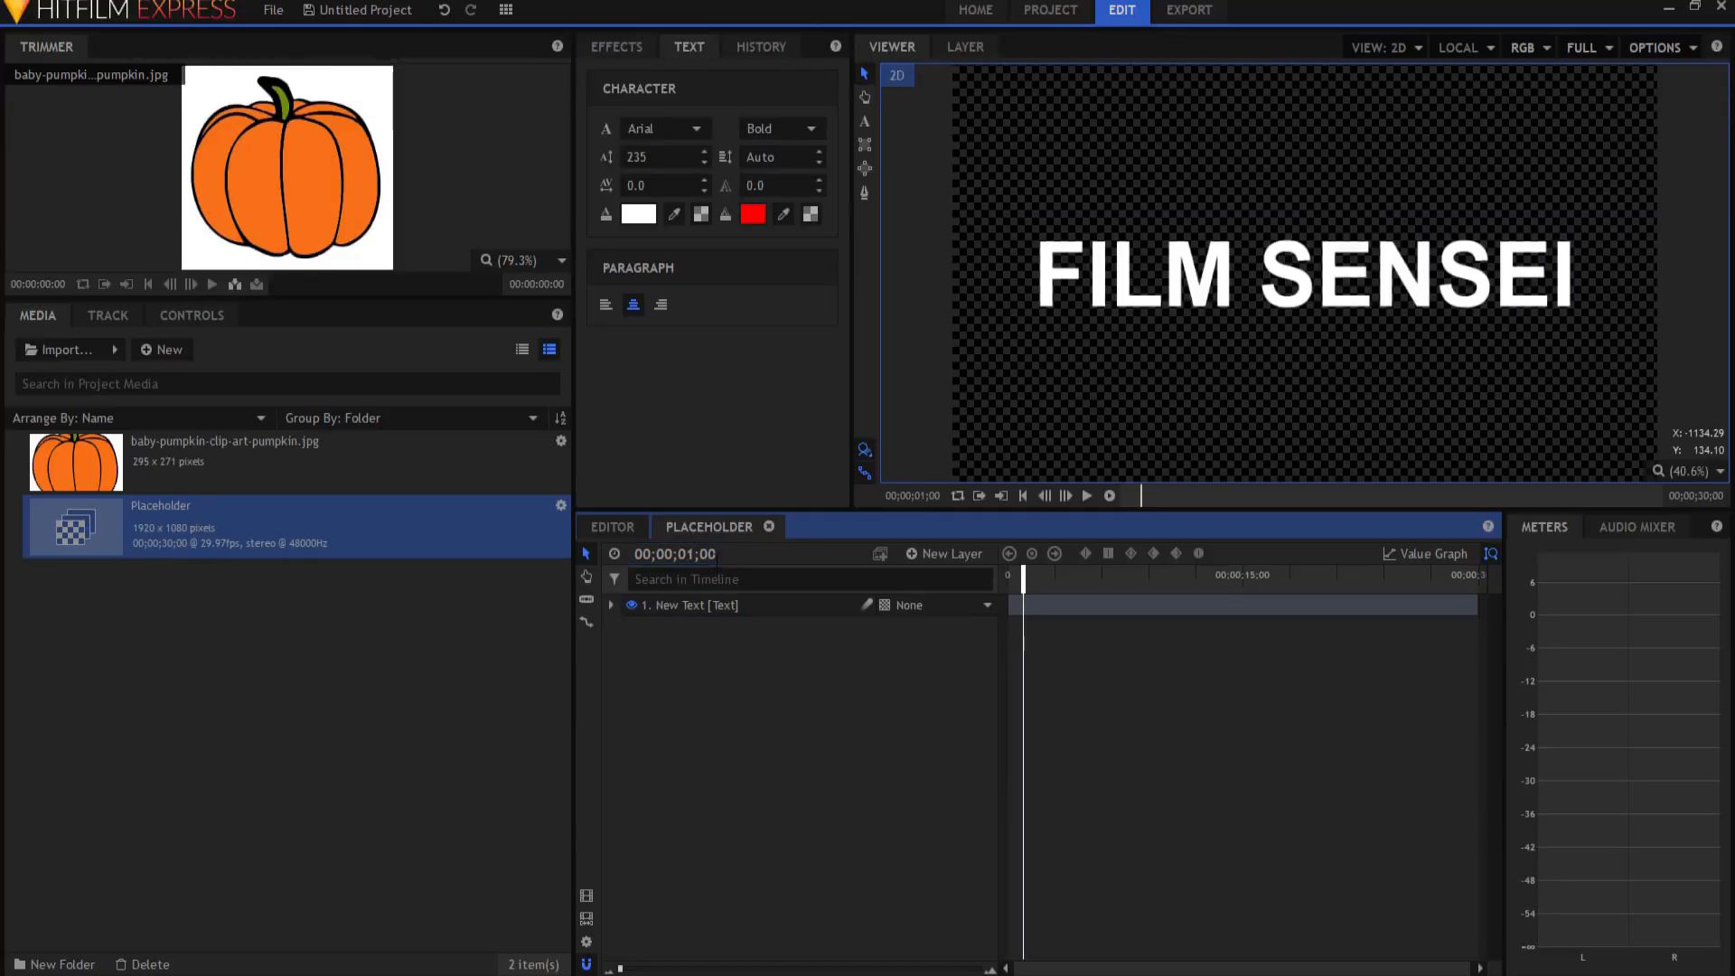
{"action": "left_click", "coordinate": [587, 600]}
{"action": "left_click", "coordinate": [1030, 604]}
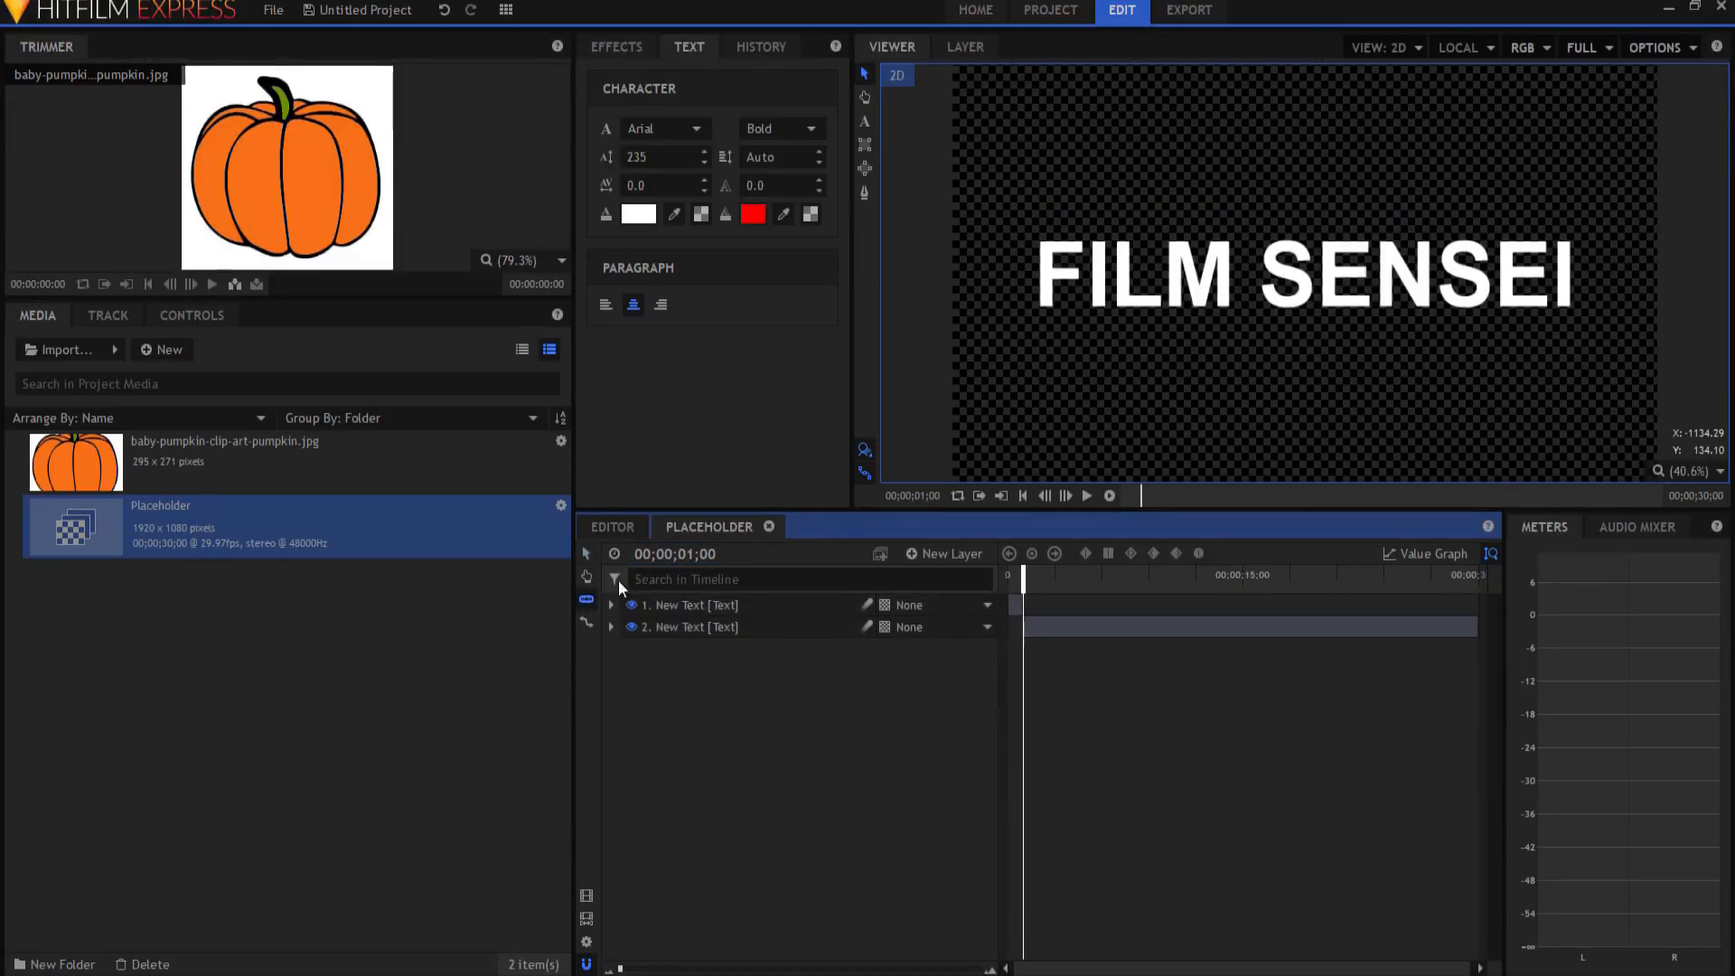
{"action": "left_click", "coordinate": [585, 552]}
{"action": "left_click", "coordinate": [713, 627]}
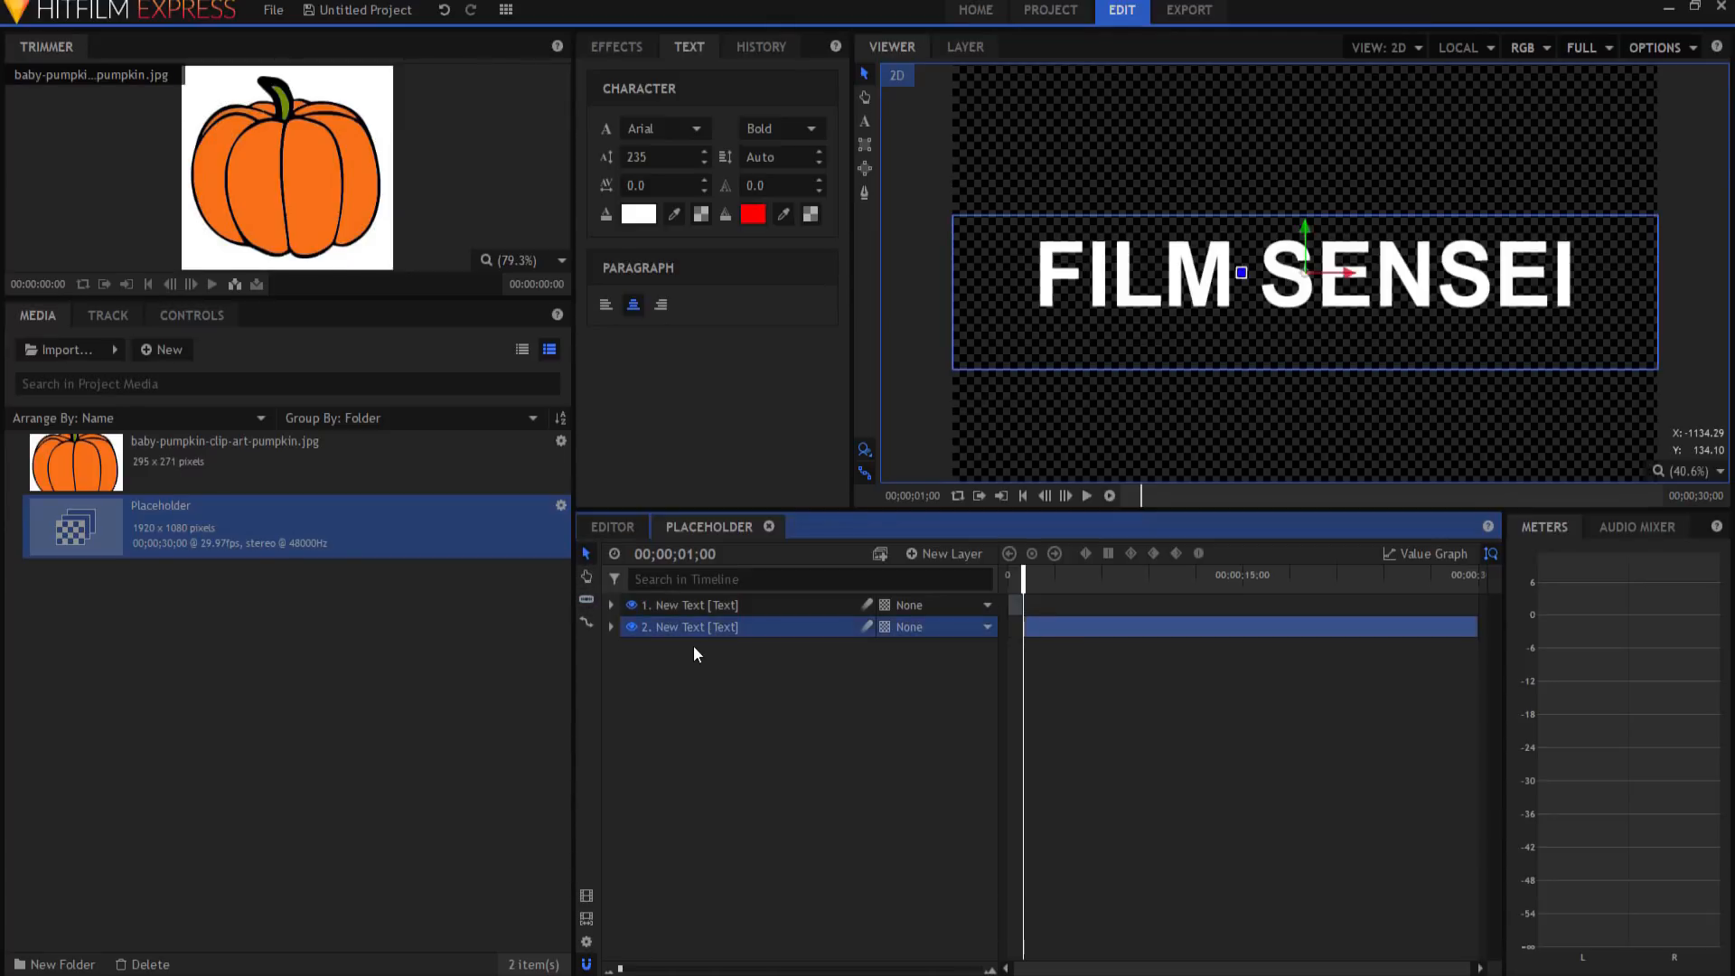
{"action": "key", "text": "Delete"}
{"action": "left_click", "coordinate": [739, 606]}
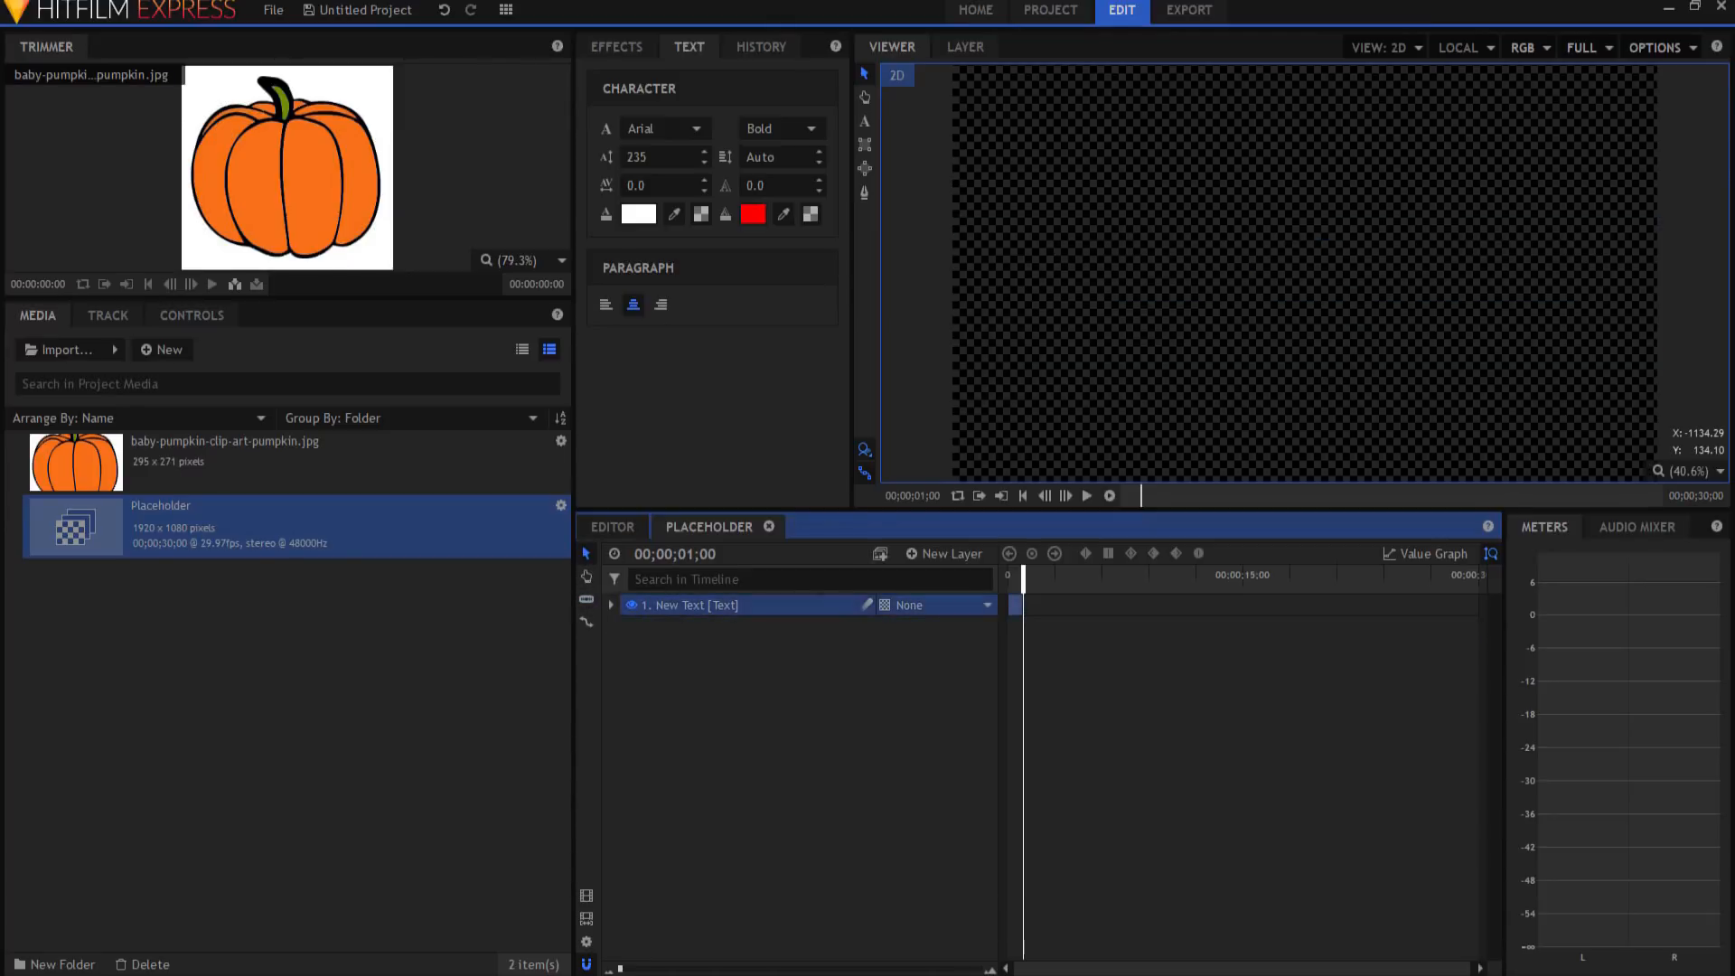
{"action": "left_click", "coordinate": [1025, 496]}
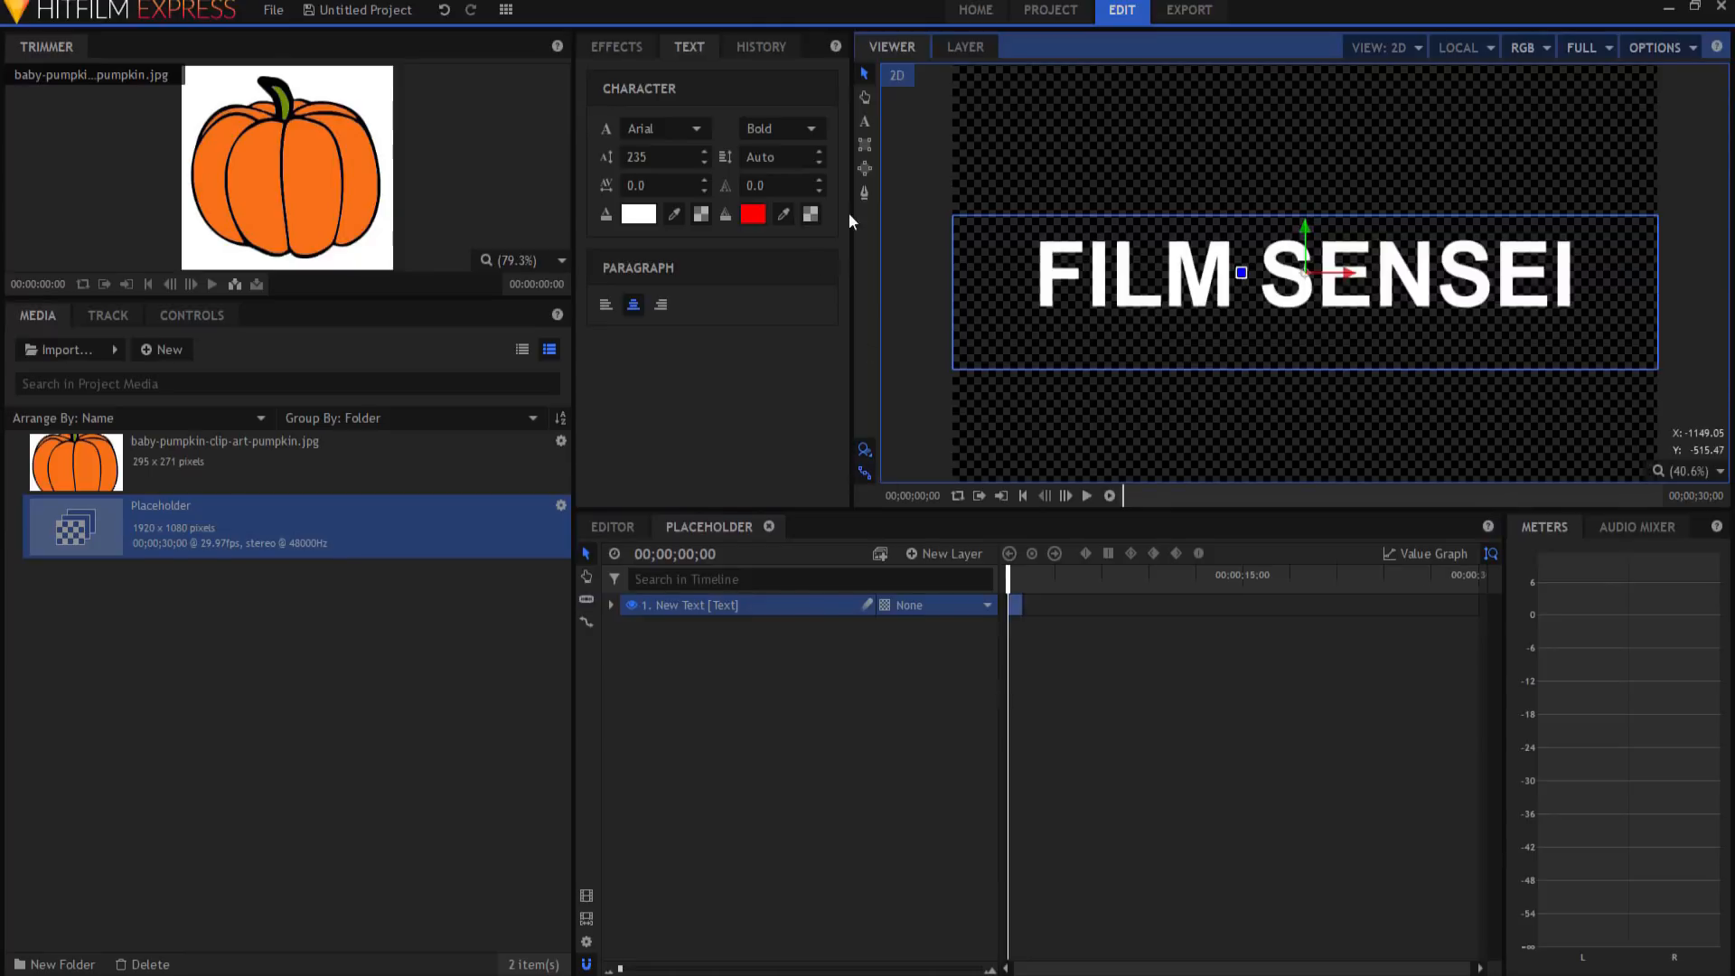
Step: Change the FILM SENSEI text fill colour to blue (#0000ff)
{"action": "left_click", "coordinate": [864, 120]}
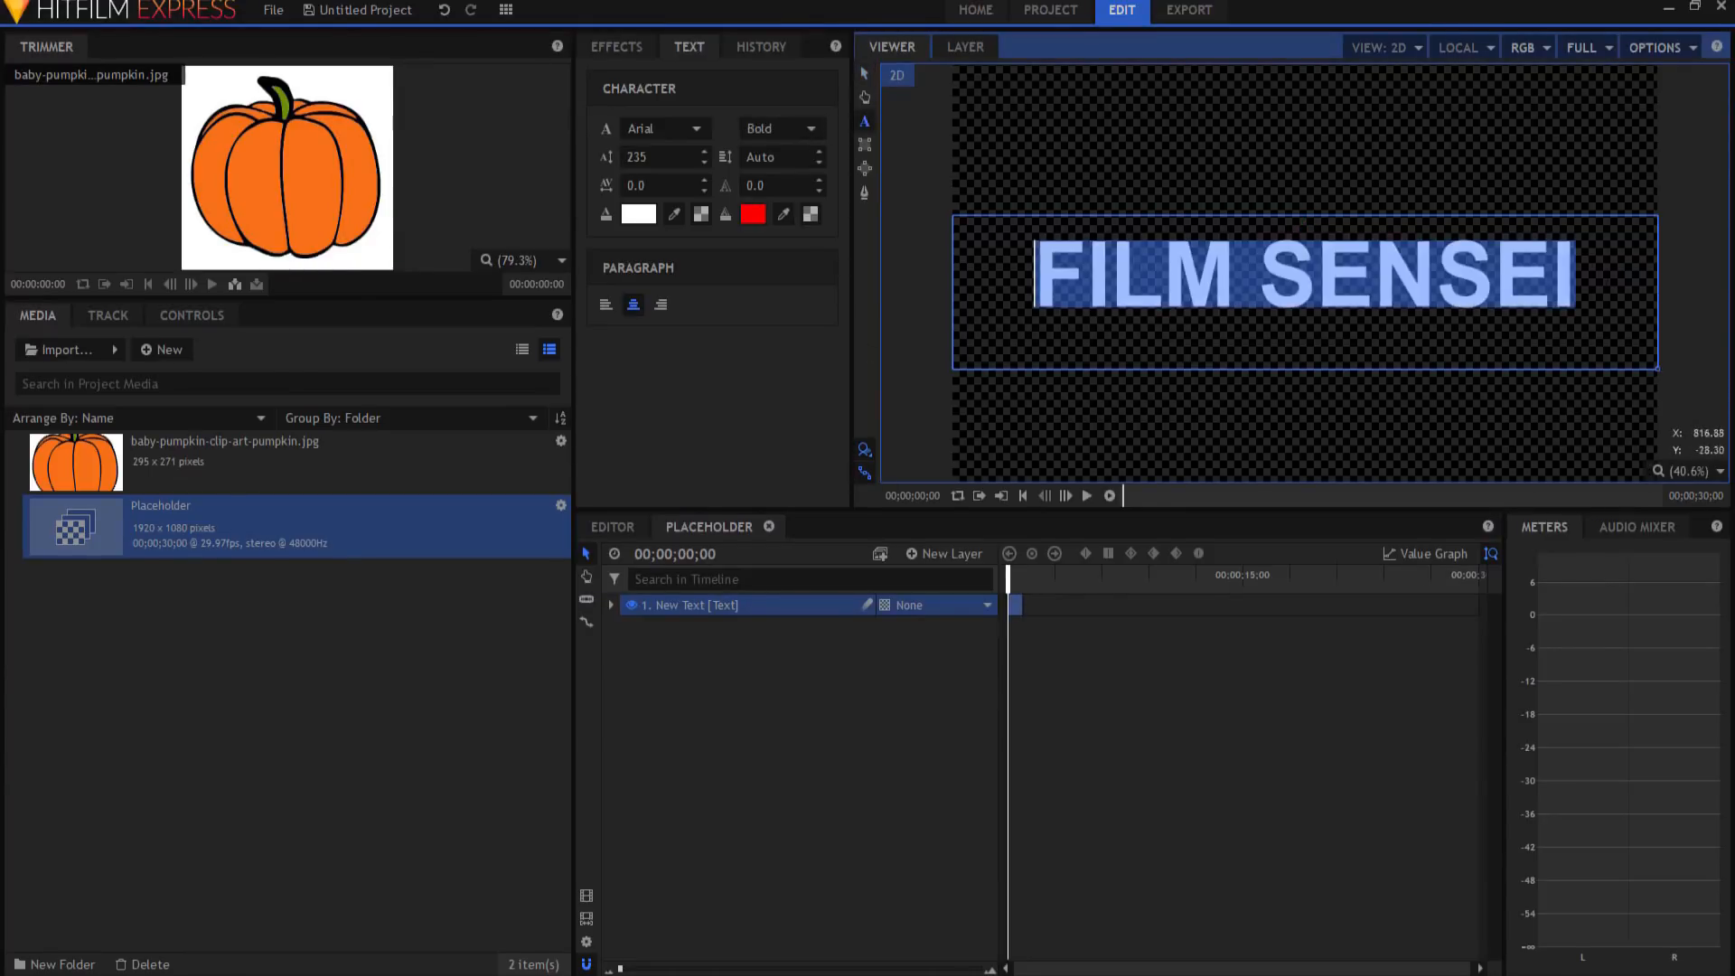
{"action": "left_click", "coordinate": [638, 214]}
{"action": "left_click", "coordinate": [653, 374]}
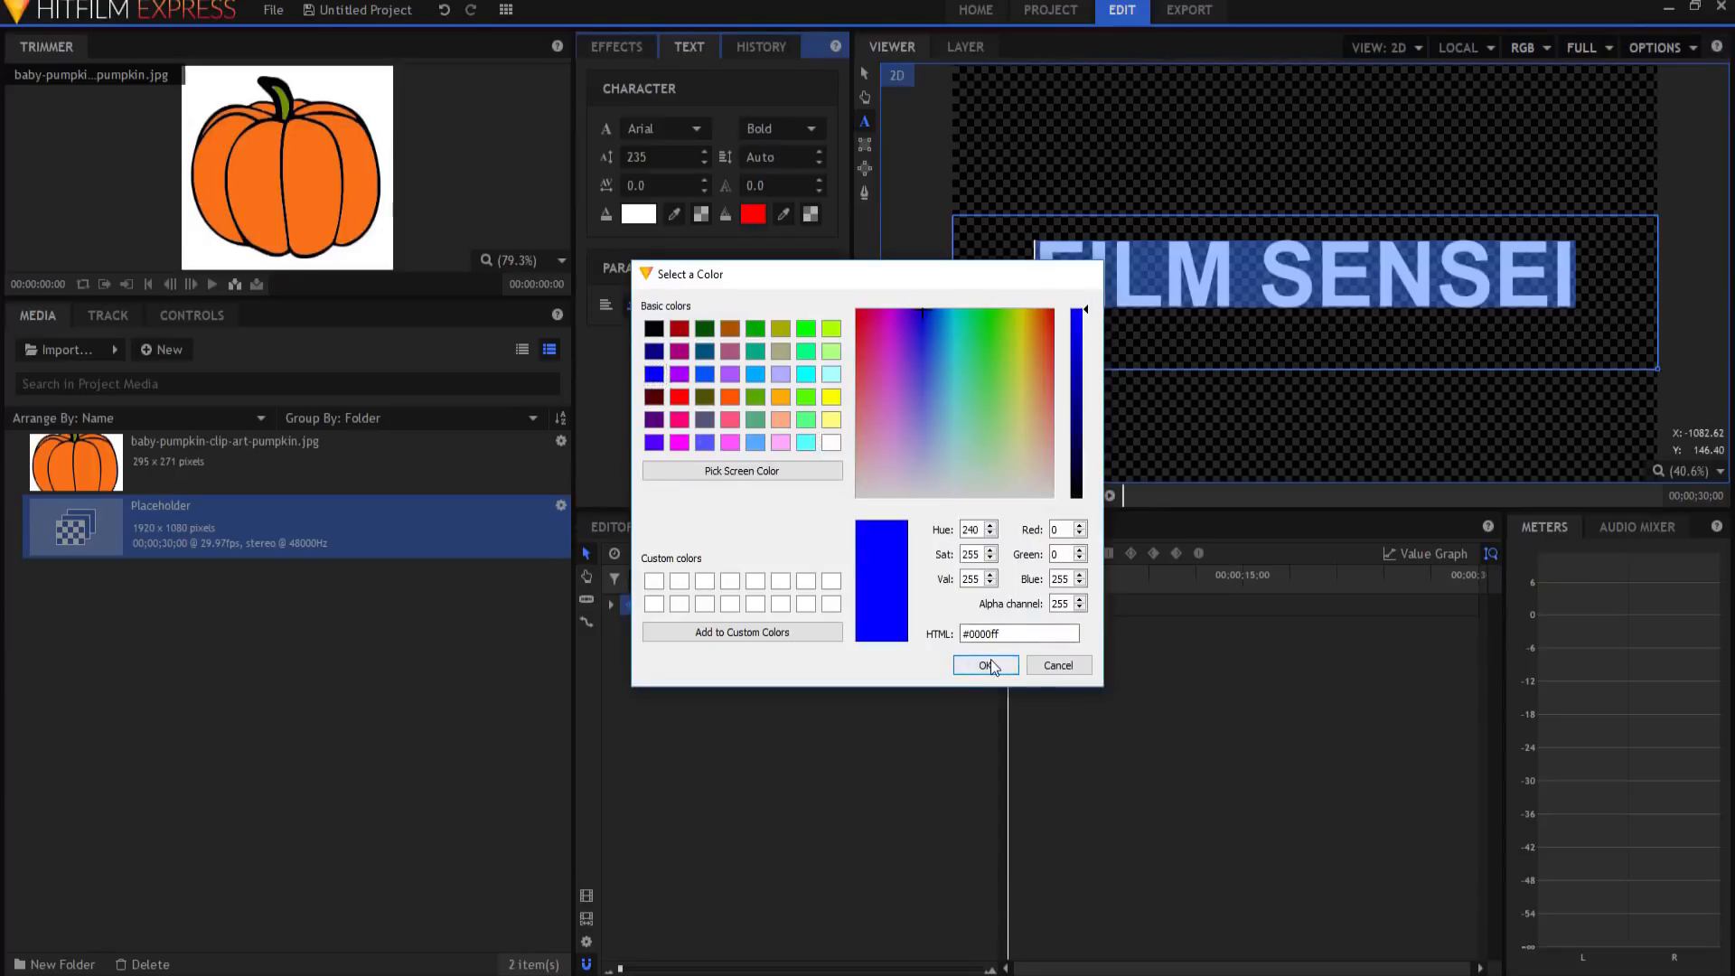
{"action": "left_click", "coordinate": [986, 665]}
{"action": "left_click", "coordinate": [826, 713]}
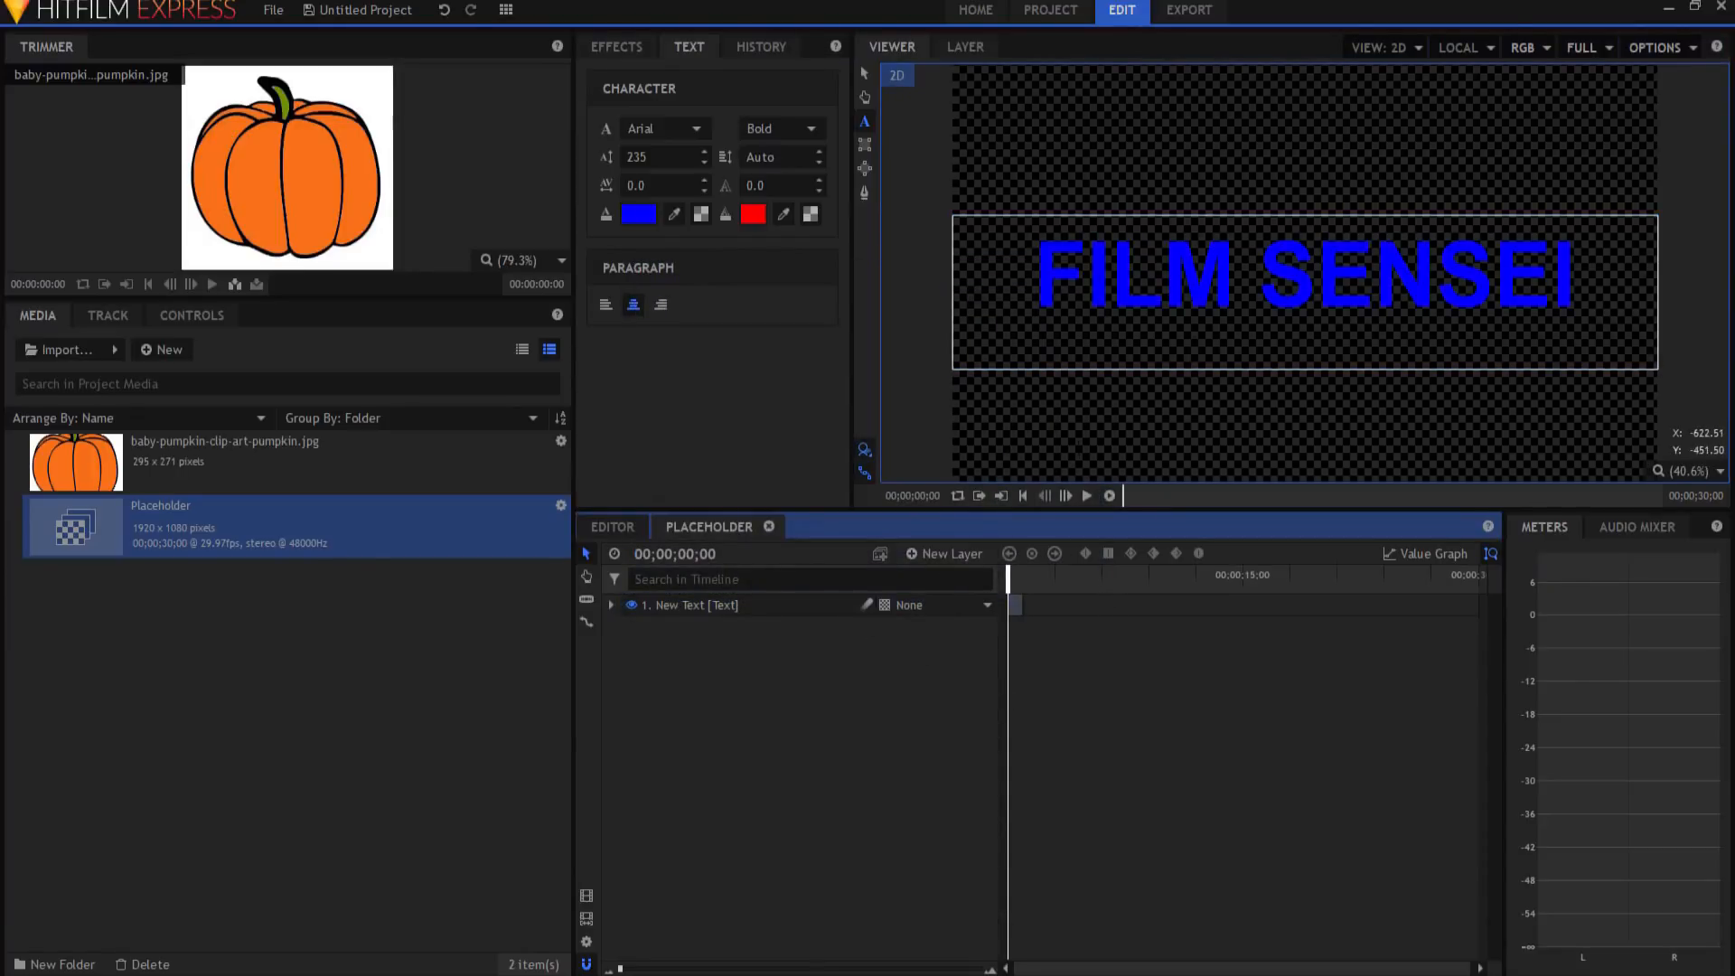
Step: Start animating the text's Scale with 0% on the first frame
{"action": "left_click", "coordinate": [612, 605]}
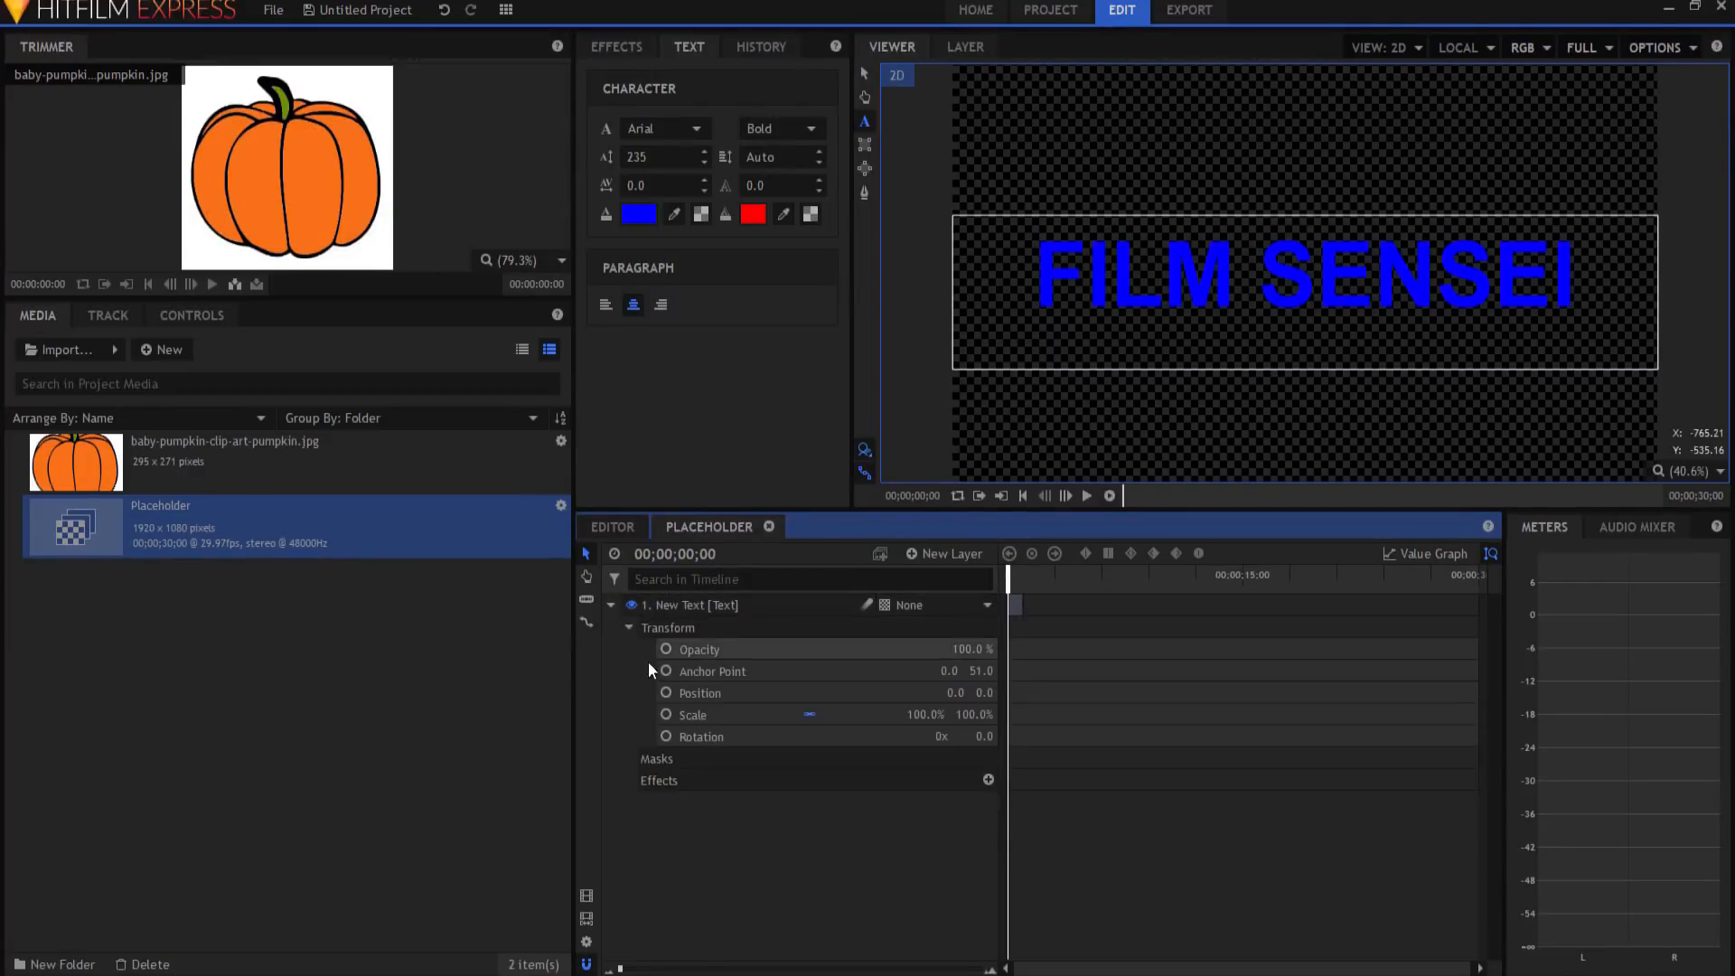
{"action": "left_click", "coordinate": [664, 715]}
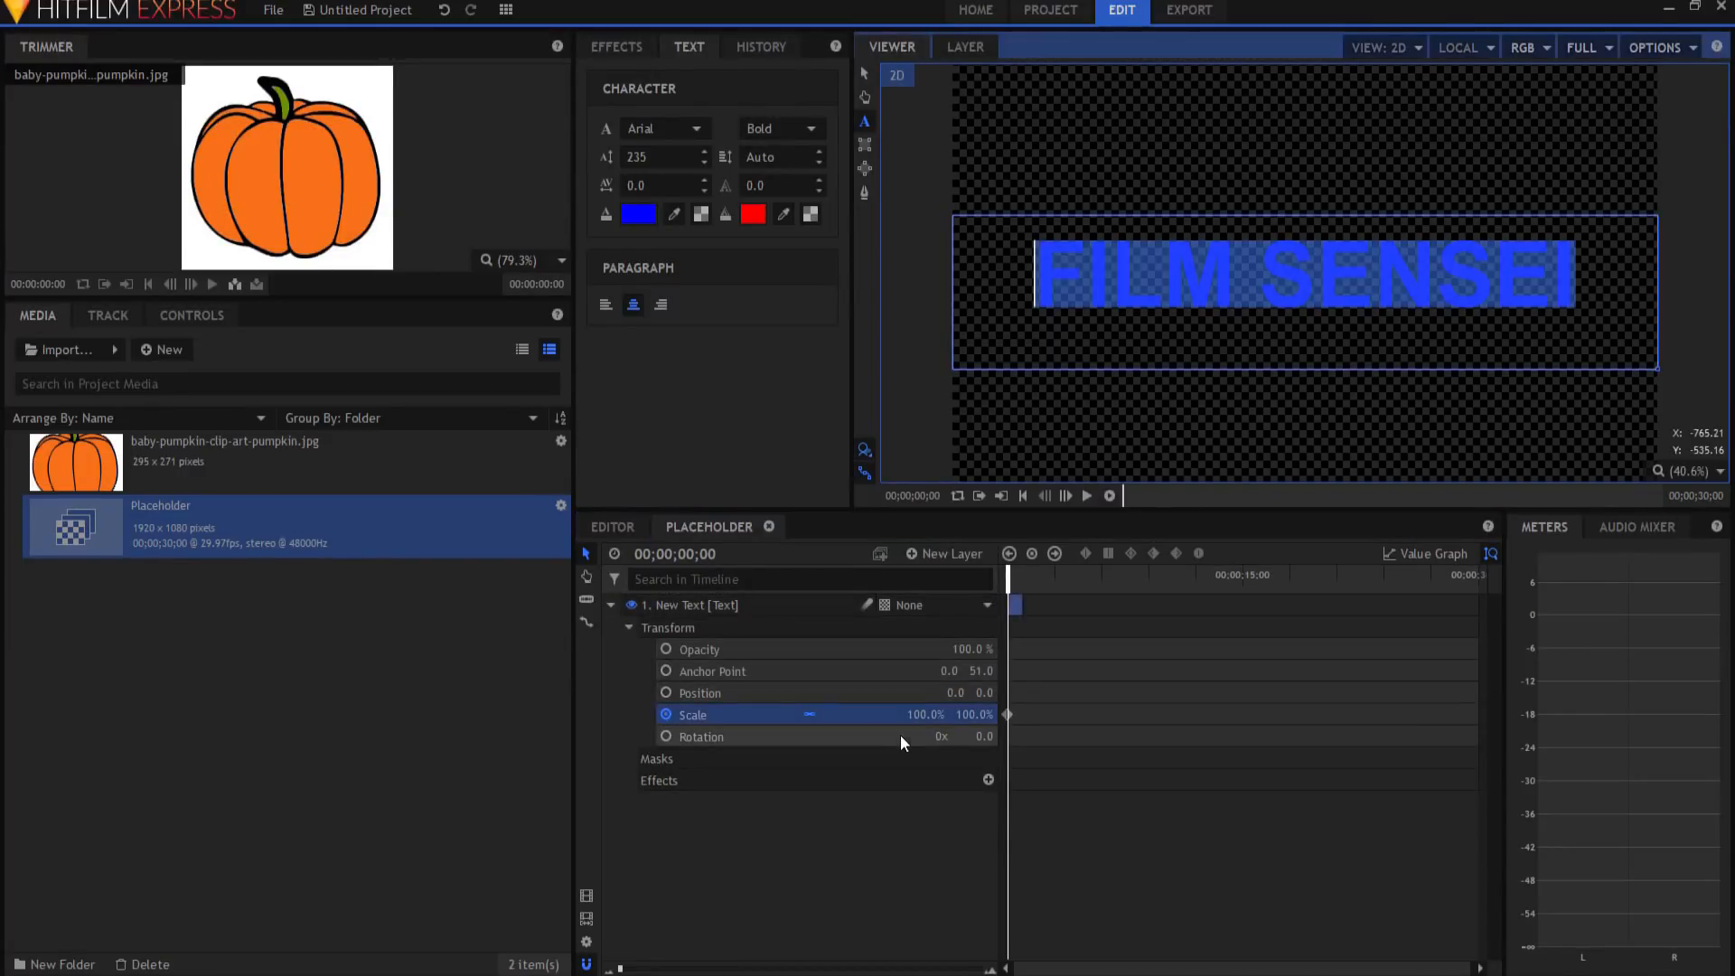
{"action": "left_click", "coordinate": [865, 73]}
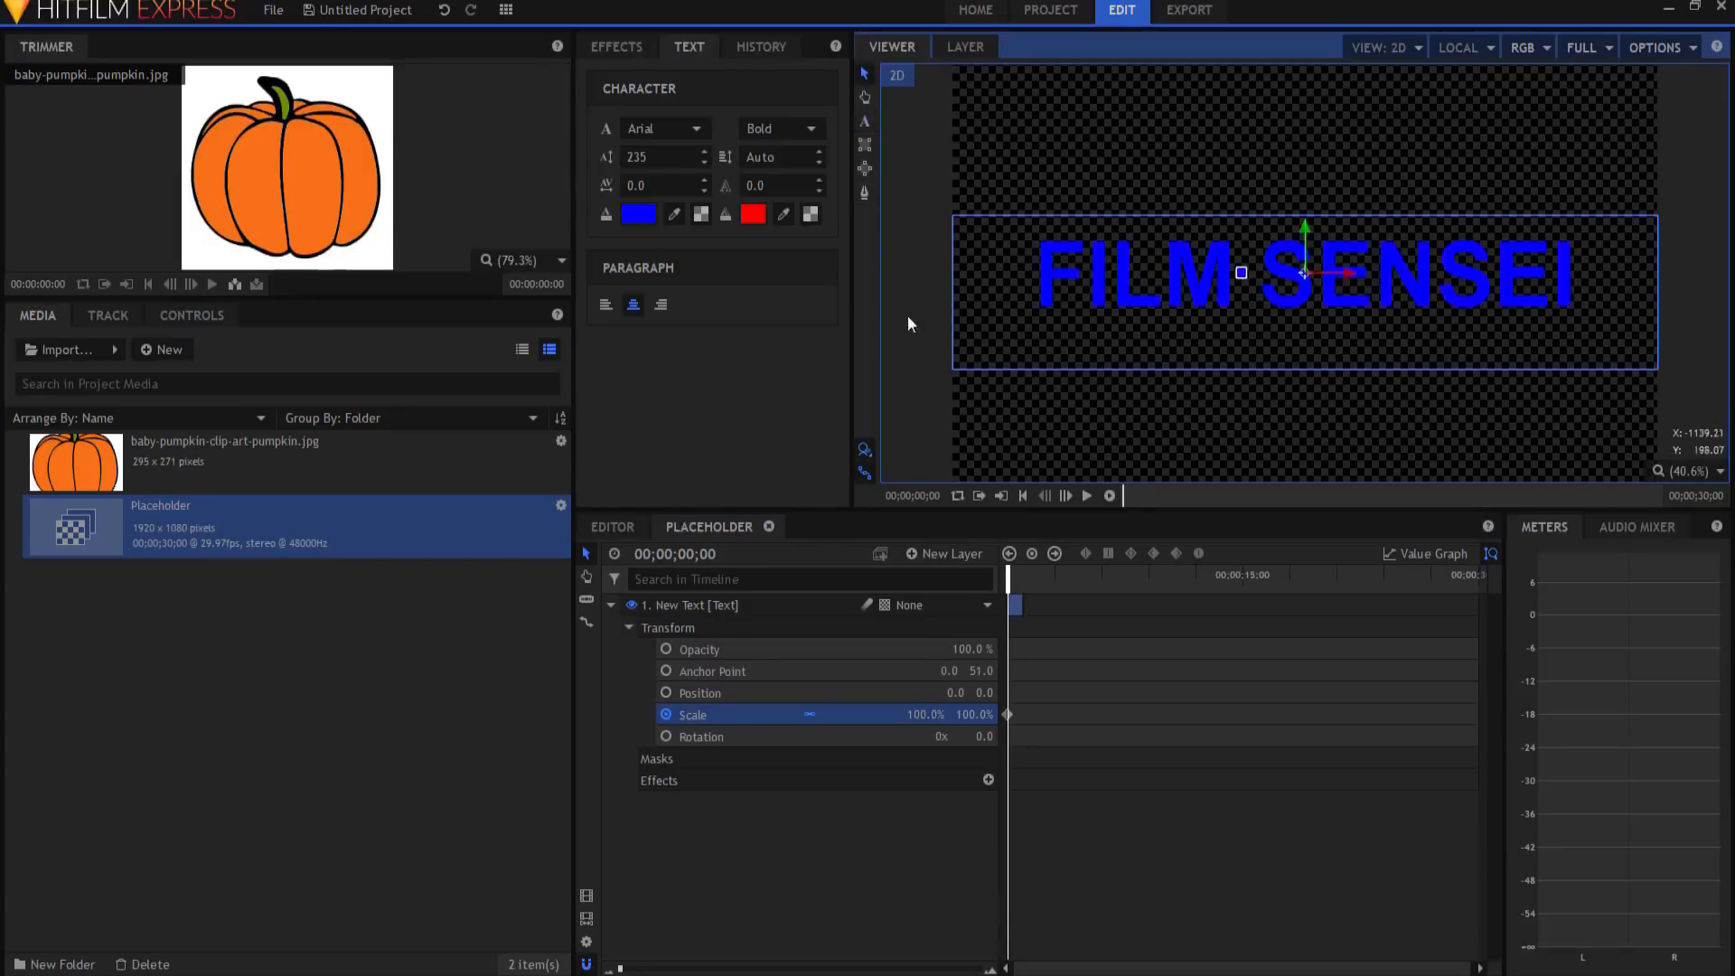
{"action": "left_click", "coordinate": [924, 715]}
{"action": "type", "text": "0"}
{"action": "key", "text": "Return"}
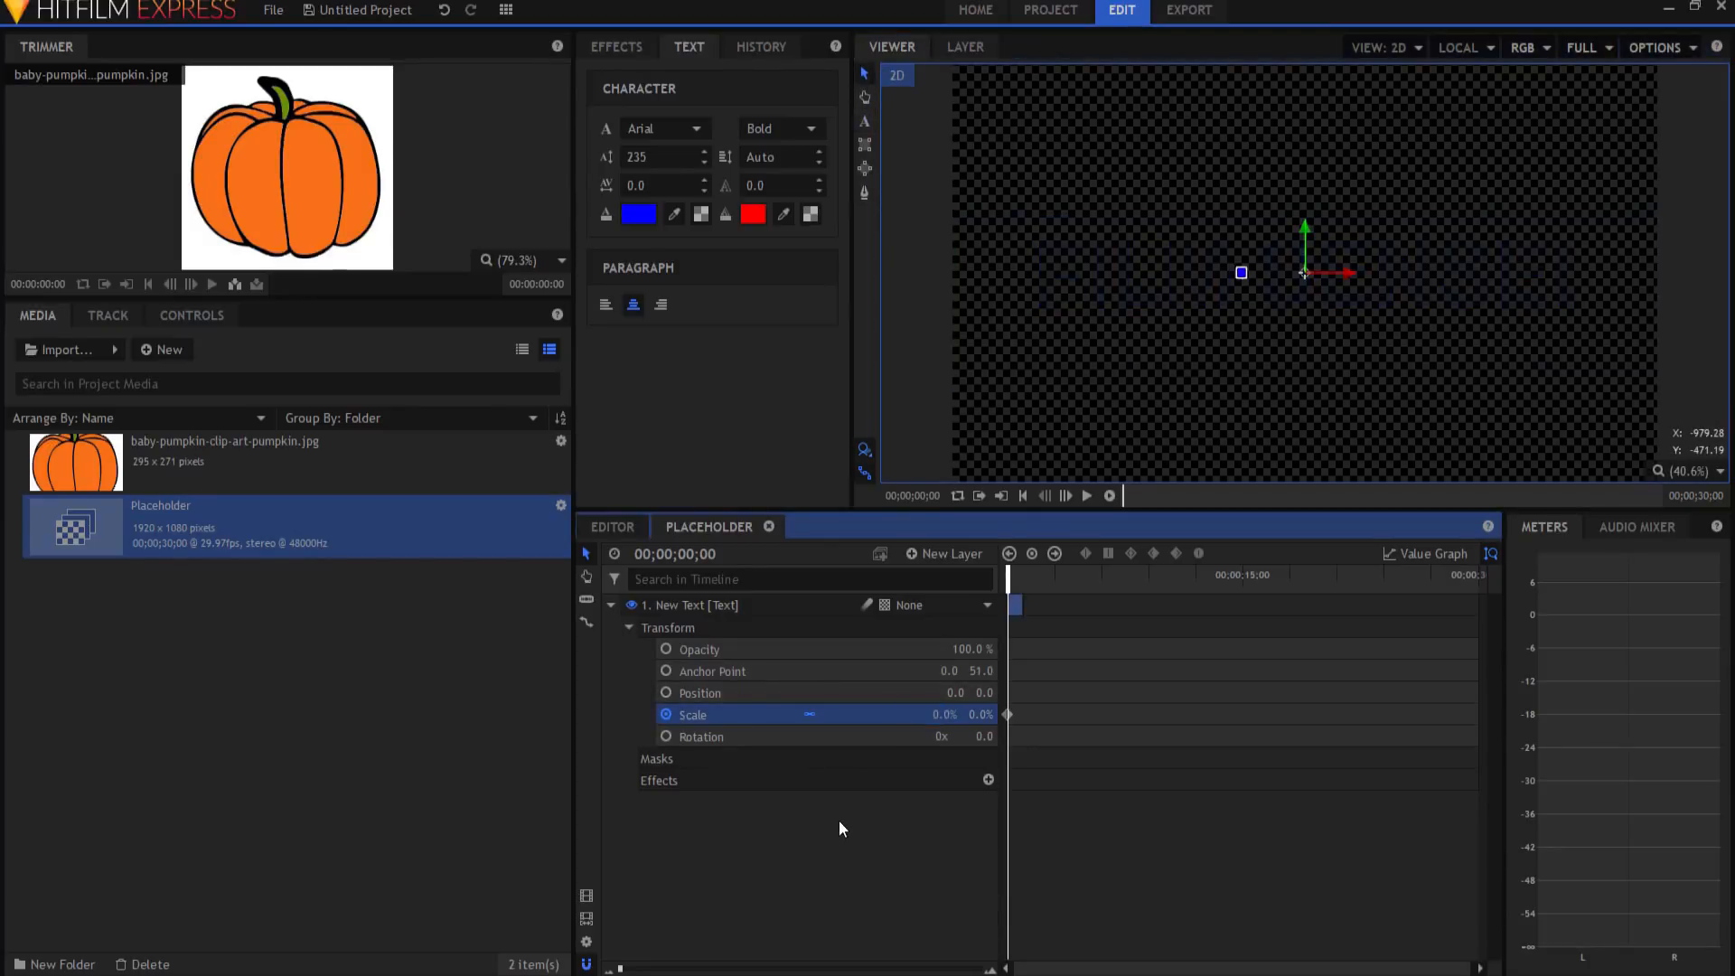
Step: Keyframe Scale at 100% on frame 4 and 80% on frame 8
{"action": "key", "text": "Right"}
{"action": "key", "text": "Right"}
{"action": "key", "text": "Right"}
{"action": "key", "text": "Right"}
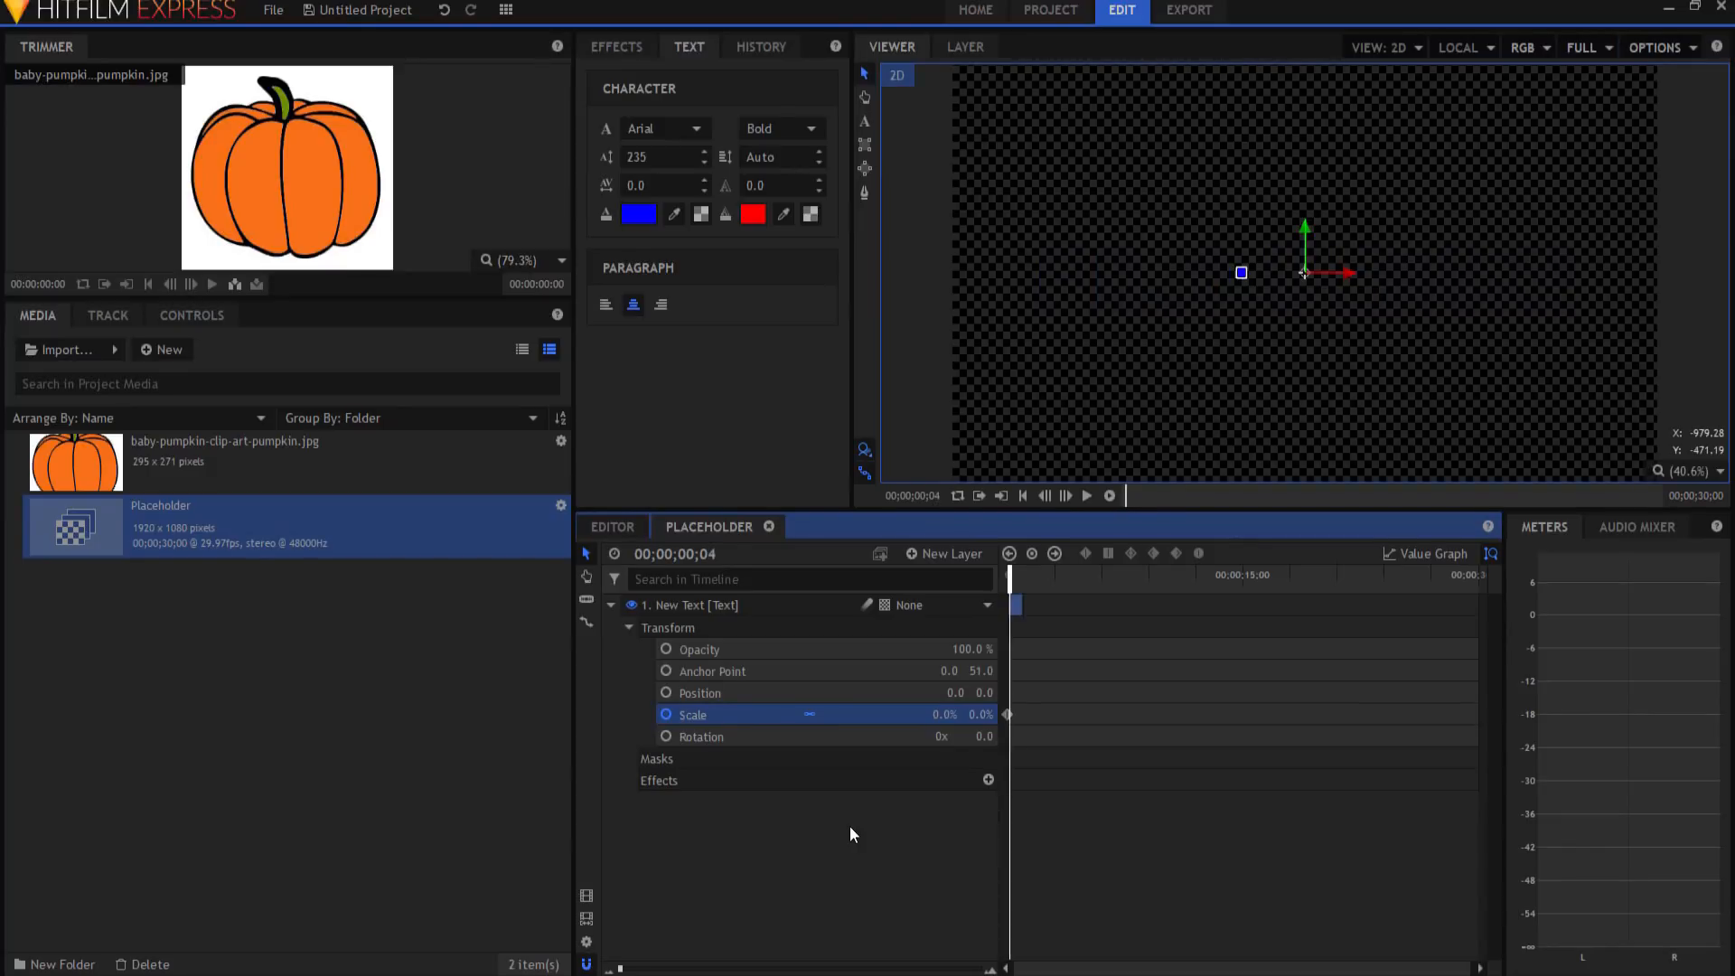
{"action": "left_click", "coordinate": [945, 714]}
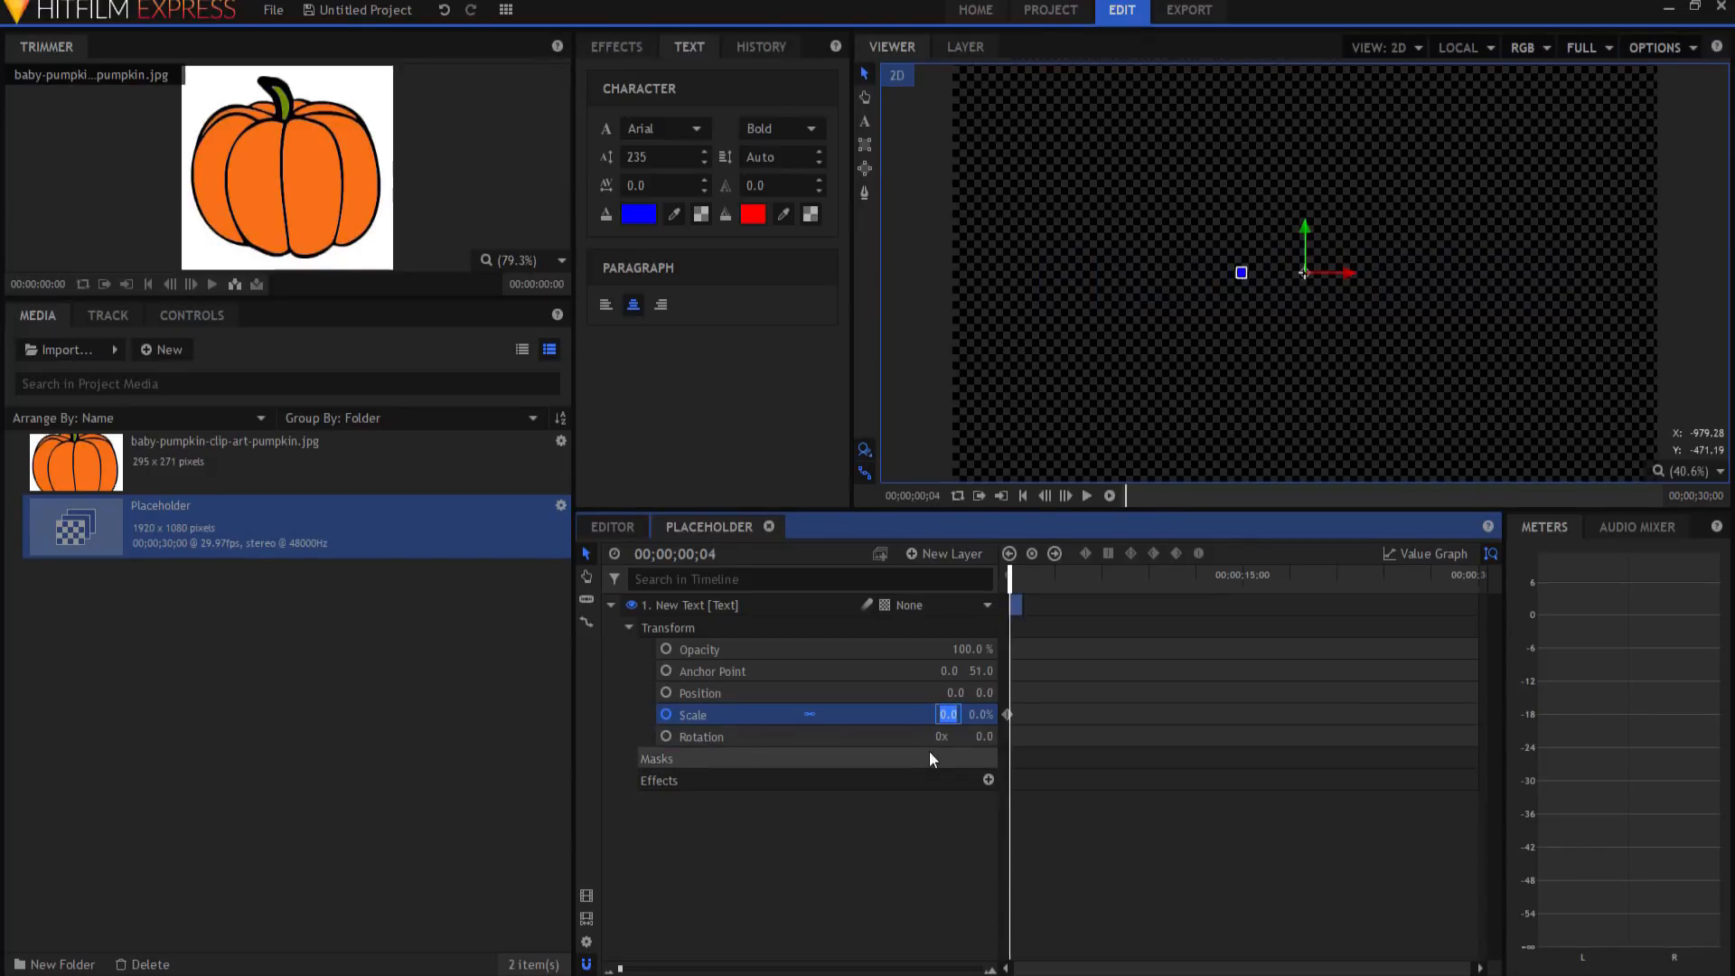
{"action": "key", "text": "Return"}
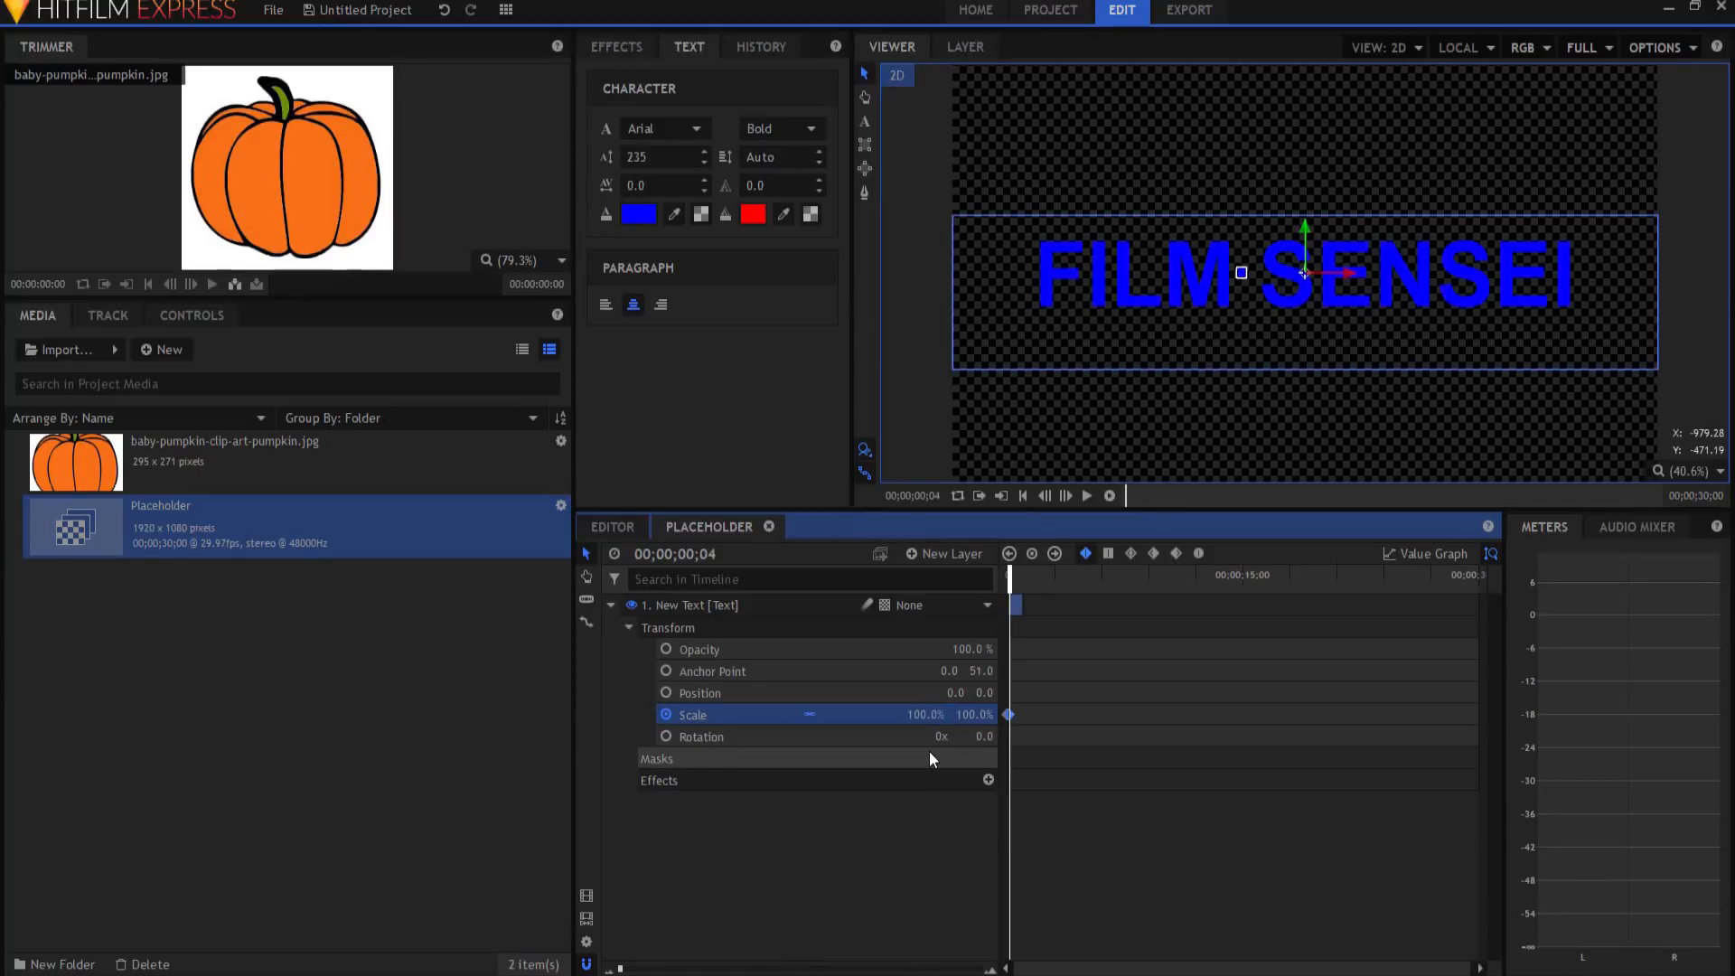
{"action": "key", "text": "period"}
{"action": "key", "text": "period"}
{"action": "key", "text": "period"}
{"action": "key", "text": "period"}
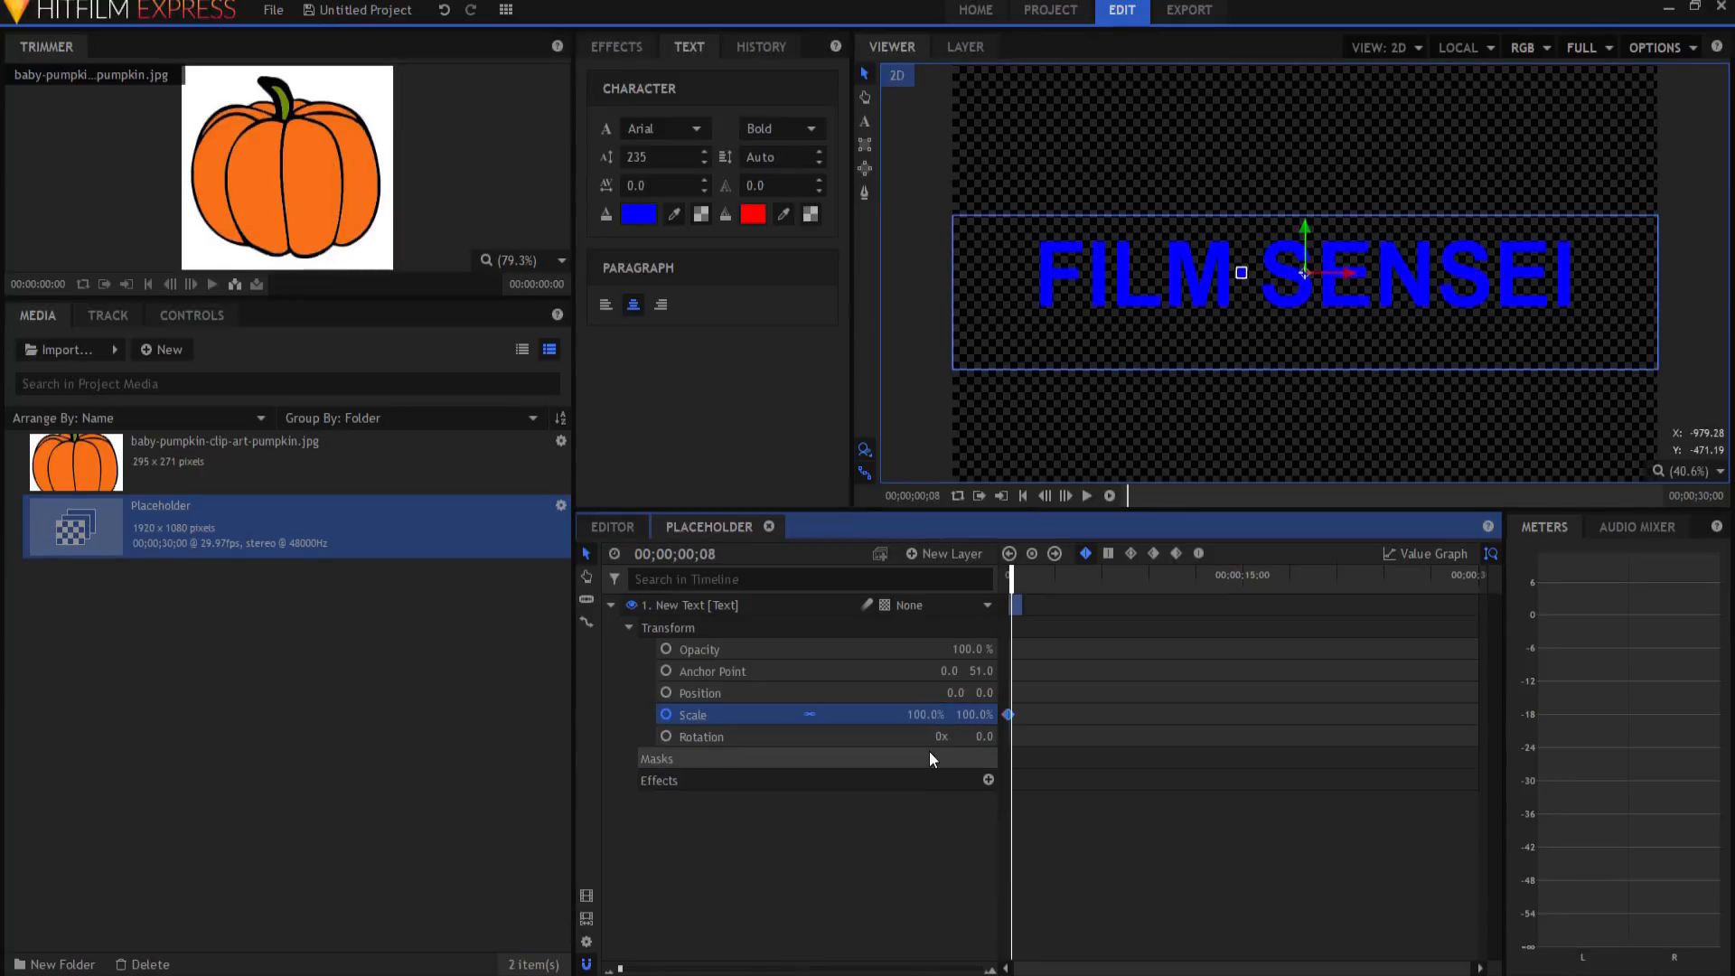
{"action": "left_click", "coordinate": [926, 714]}
{"action": "type", "text": "80"}
{"action": "key", "text": "Return"}
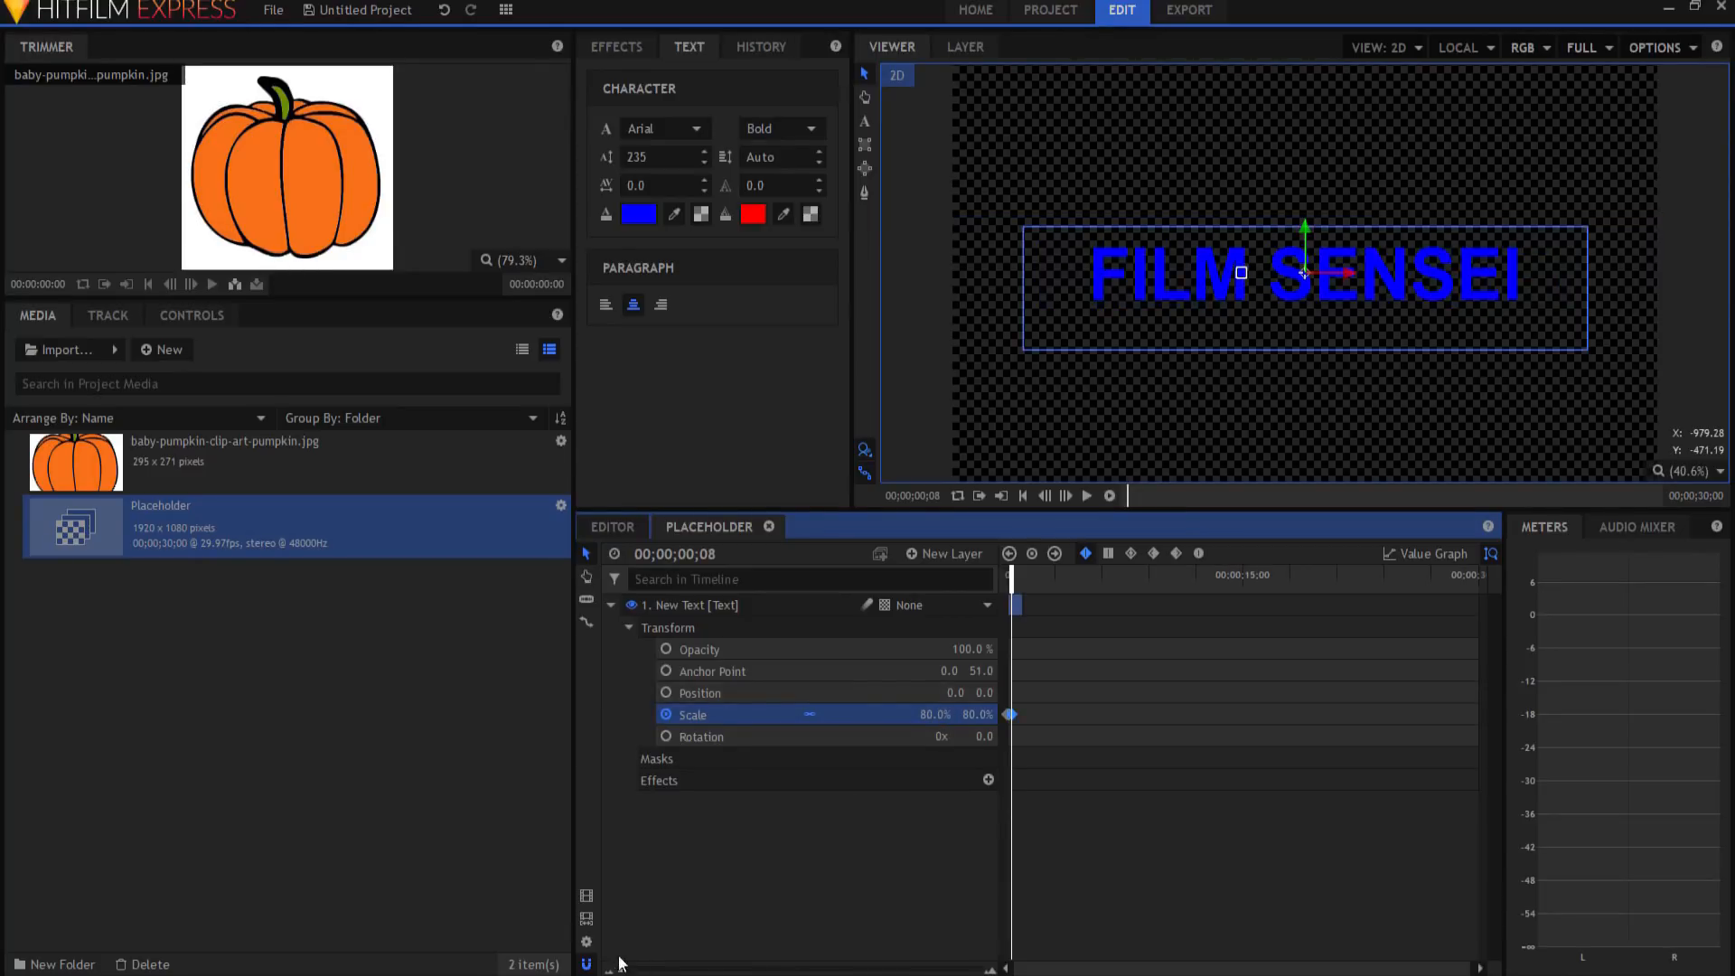
Step: Add Scale keyframes at frame 22, 100% at frame 26, and 0% at one second
{"action": "left_click_drag", "start_coordinate": [620, 970], "coordinate": [740, 968]}
{"action": "left_click", "coordinate": [1202, 593]}
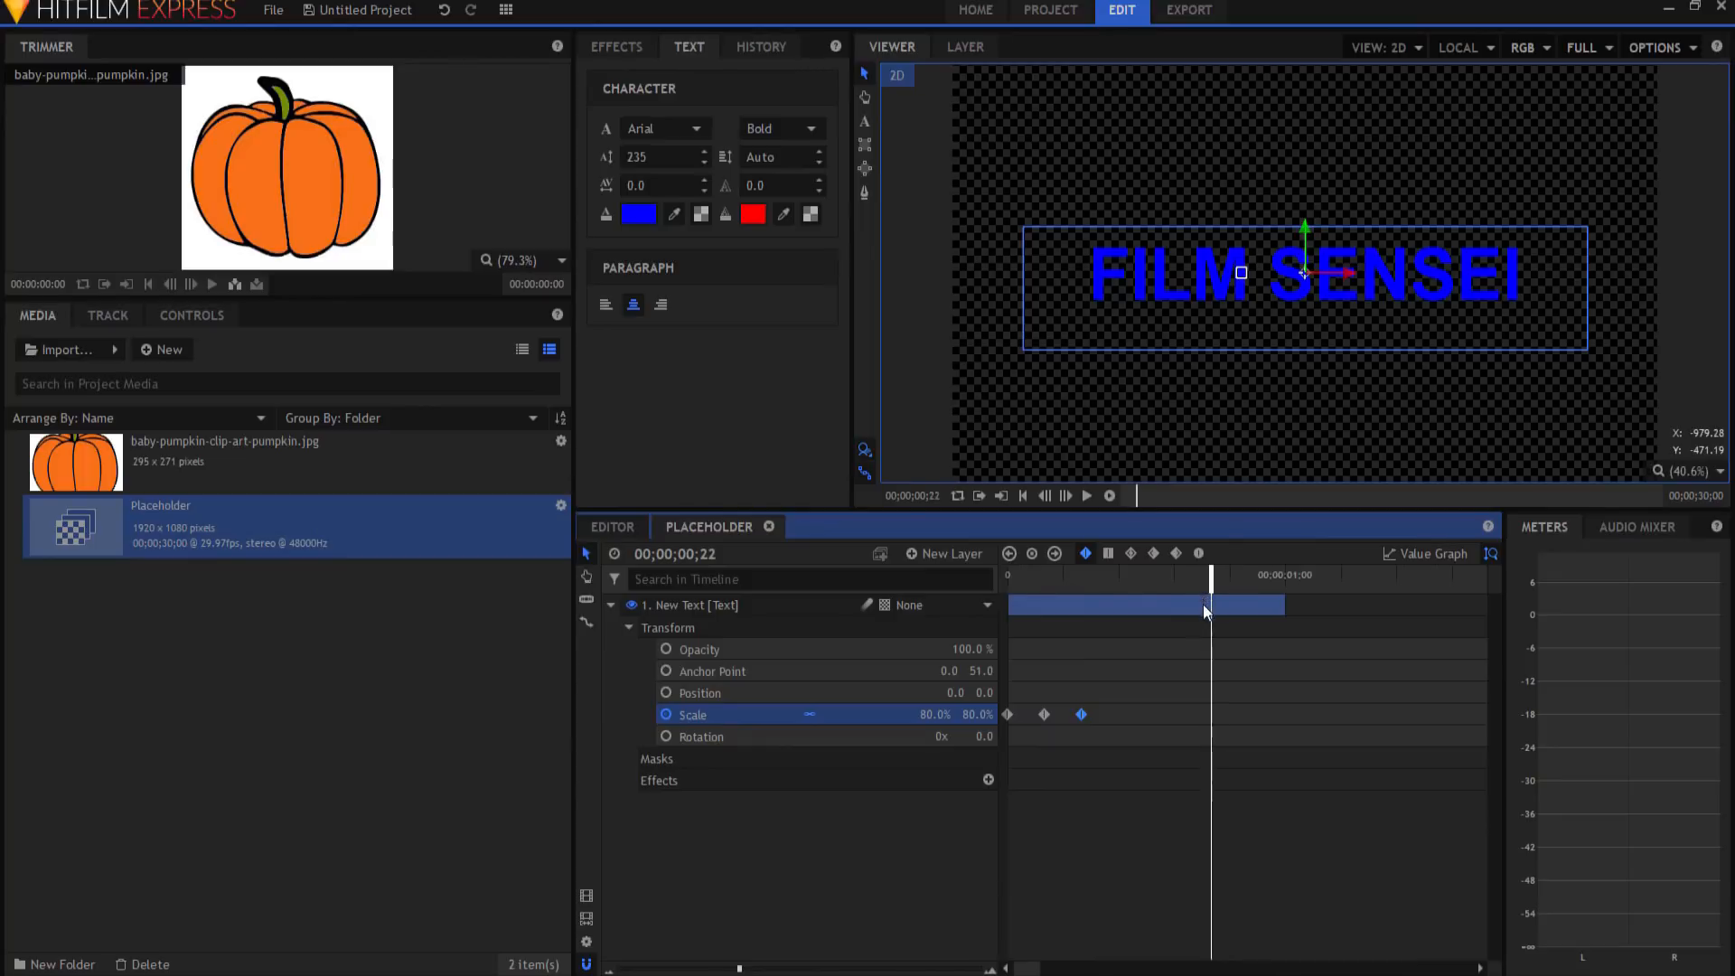
{"action": "left_click", "coordinate": [1032, 555]}
{"action": "key", "text": "Right"}
{"action": "key", "text": "Right"}
{"action": "key", "text": "Right"}
{"action": "key", "text": "Right"}
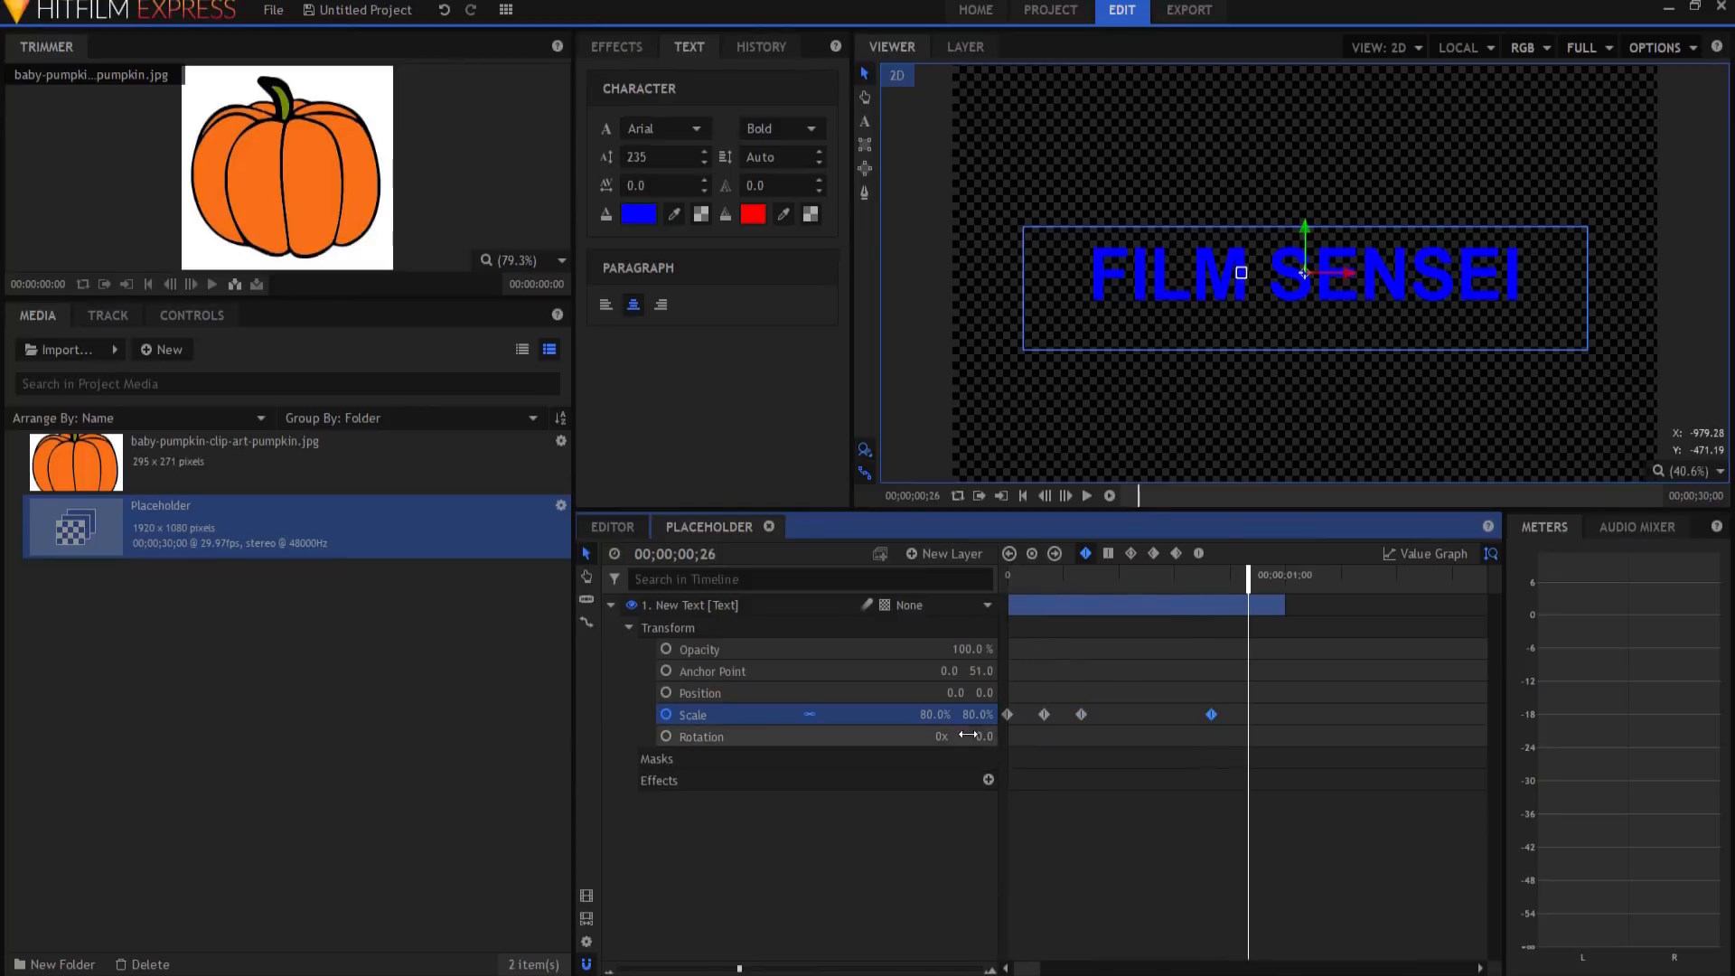
{"action": "left_click", "coordinate": [978, 714]}
{"action": "type", "text": "1"}
{"action": "type", "text": "00"}
{"action": "key", "text": "Return"}
{"action": "key", "text": "Right"}
{"action": "key", "text": "Right"}
{"action": "key", "text": "Right"}
{"action": "key", "text": "Right"}
{"action": "left_click", "coordinate": [927, 715]}
{"action": "type", "text": "0"}
{"action": "key", "text": "Return"}
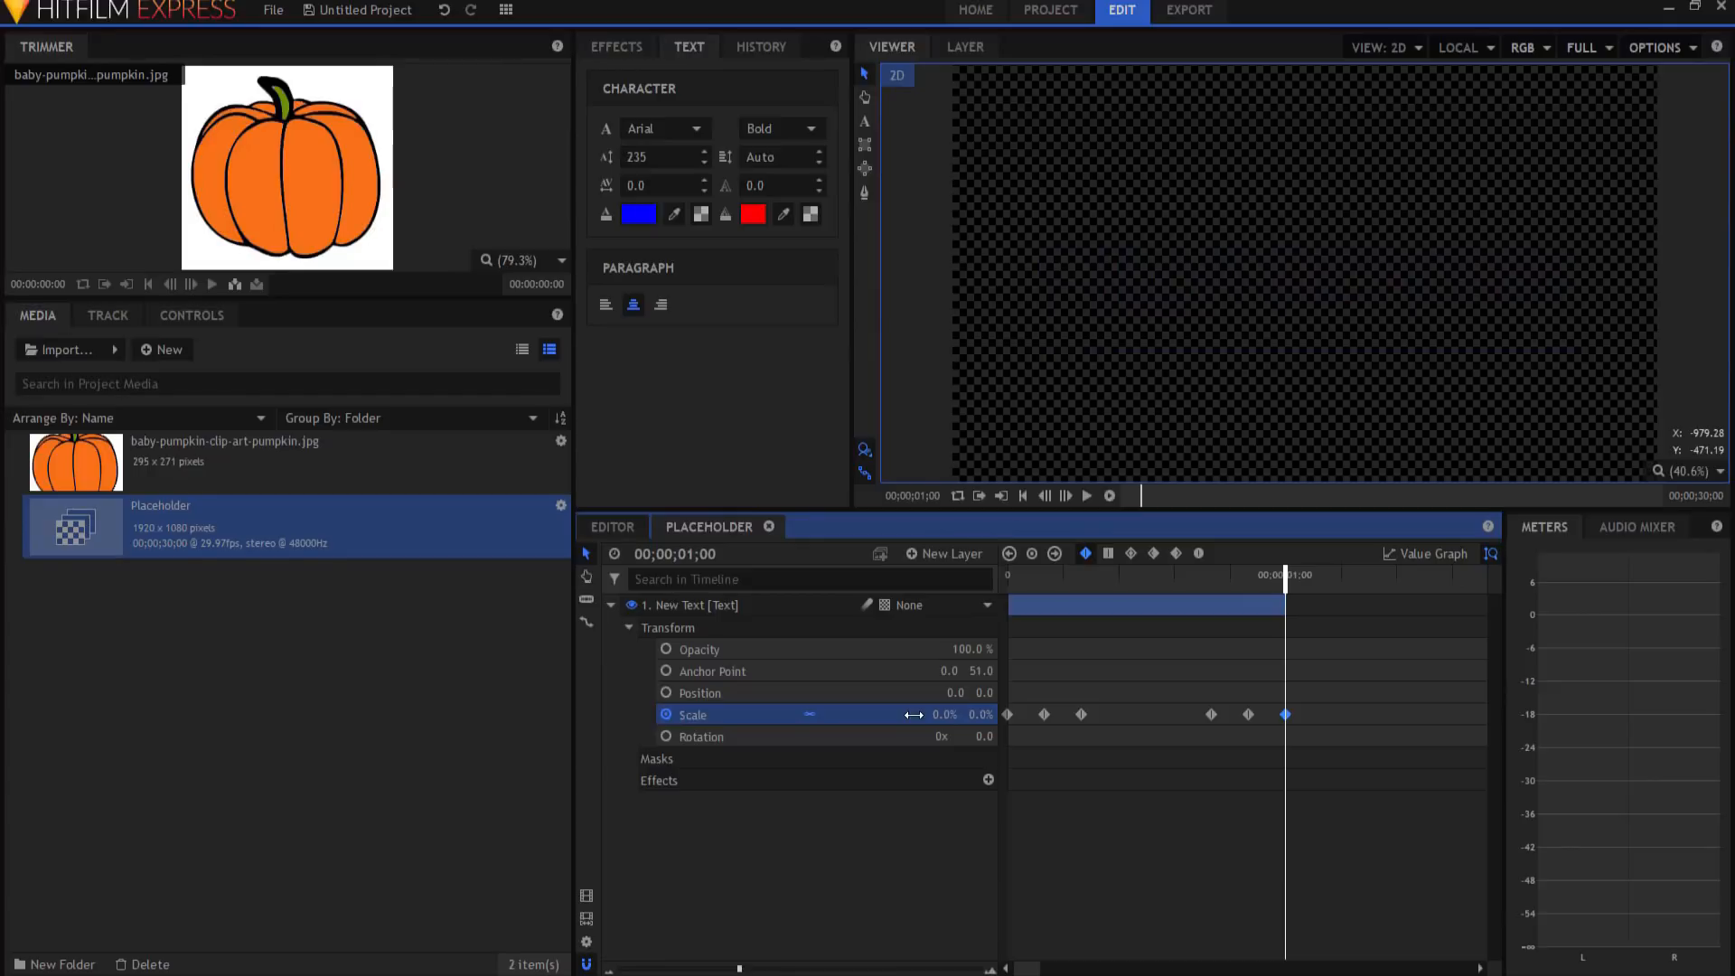
Step: Change the interpolation of all six Scale keyframes
{"action": "left_click_drag", "start_coordinate": [1338, 691], "coordinate": [1005, 725]}
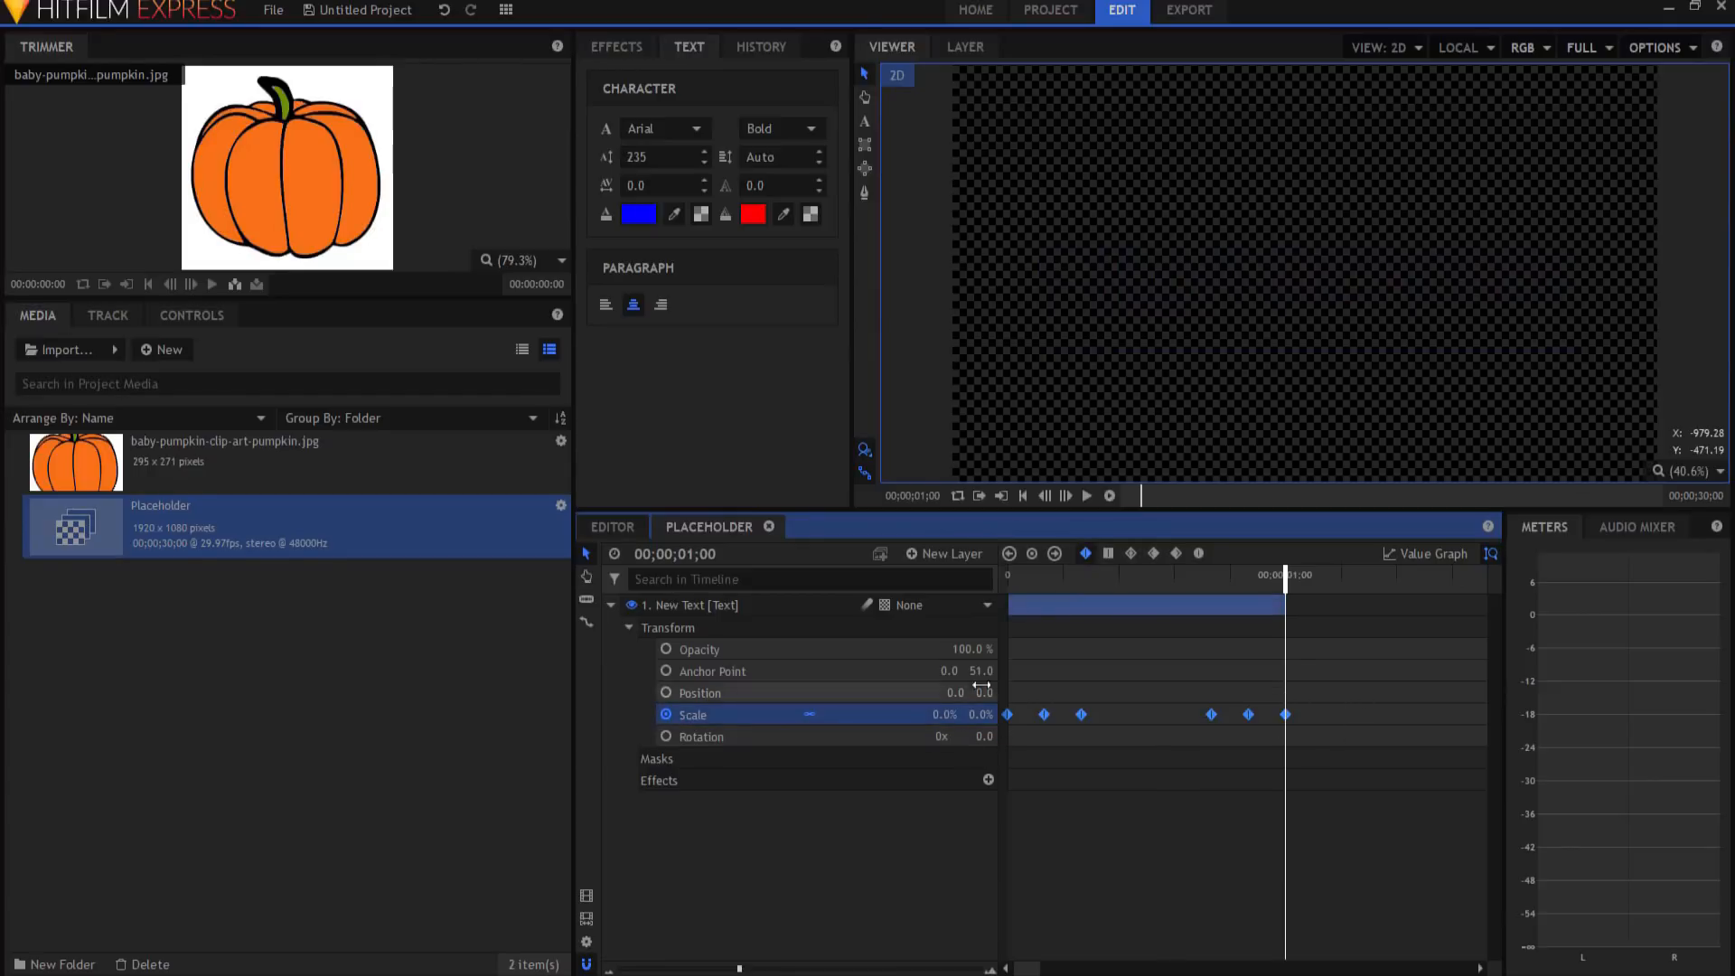
{"action": "left_click", "coordinate": [1132, 555]}
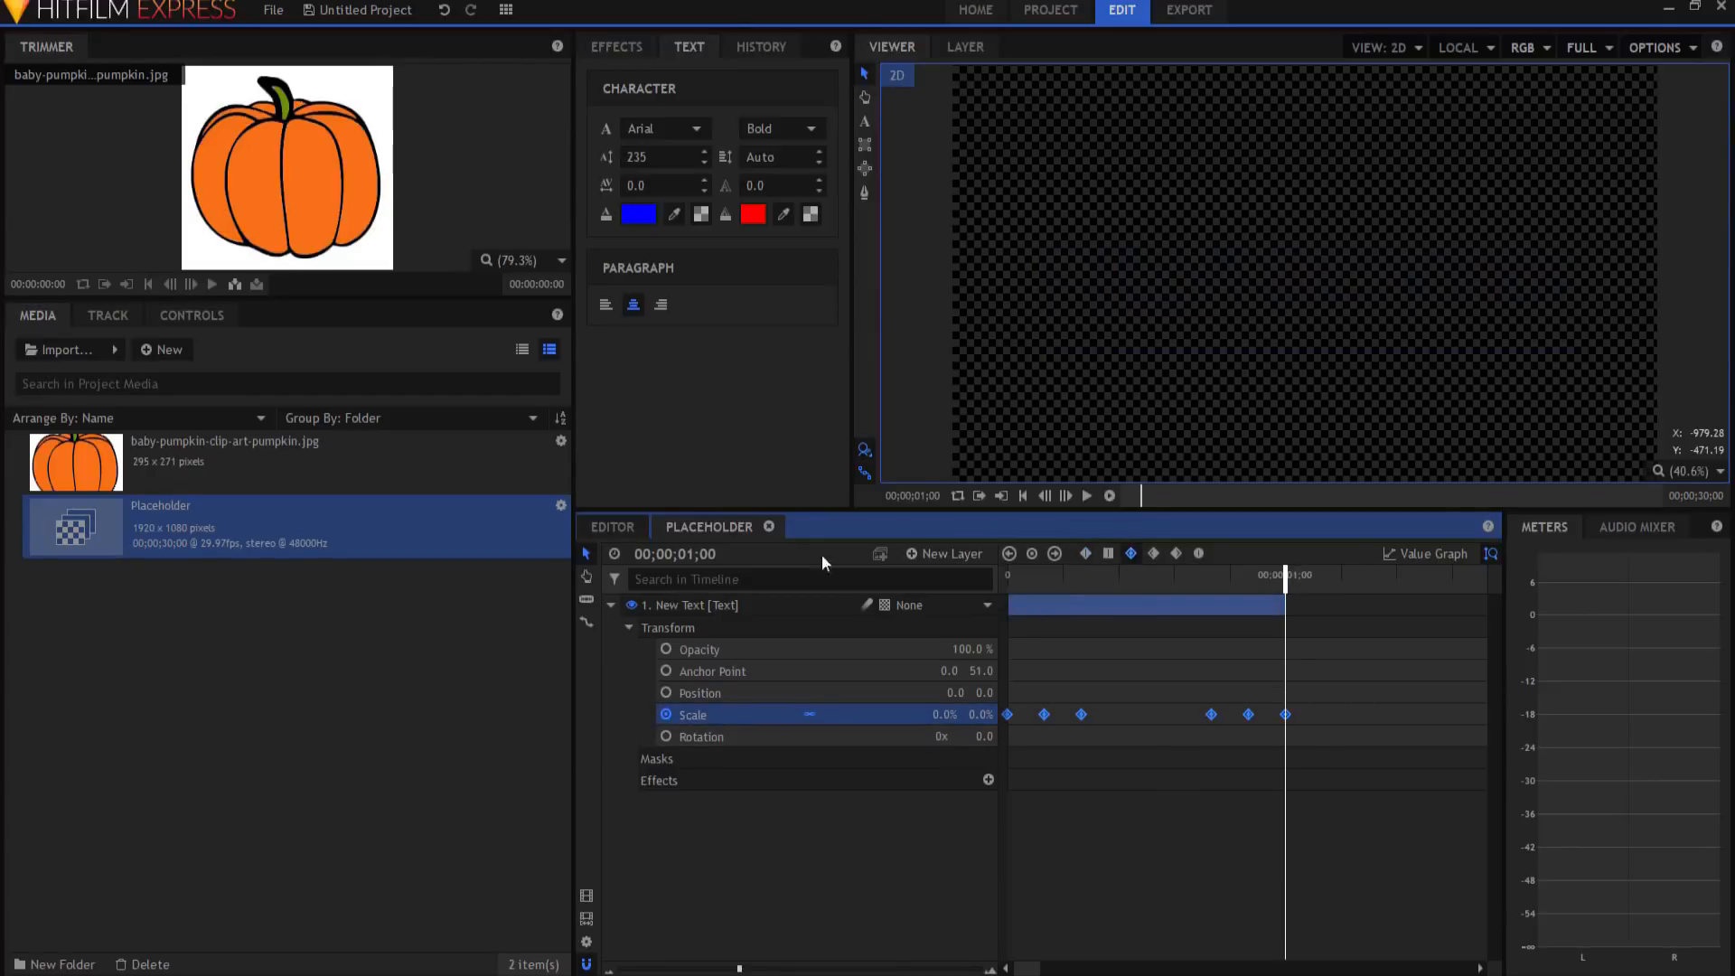
{"action": "left_click", "coordinate": [609, 605]}
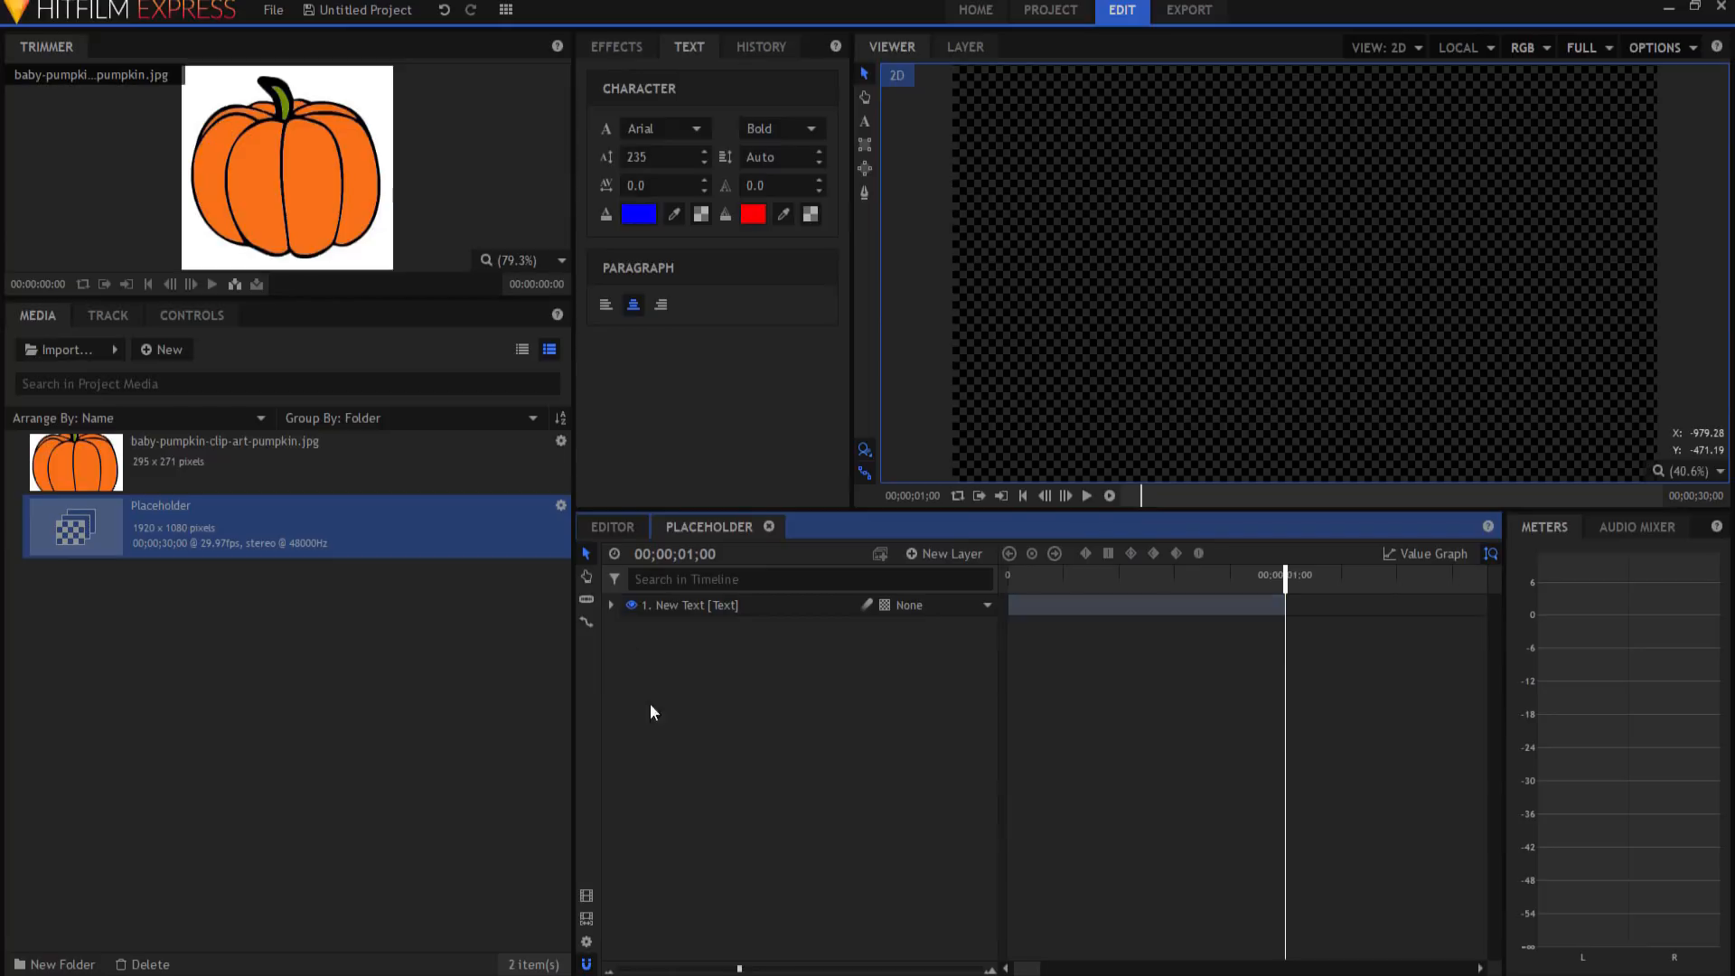
Step: Play back the text scale animation from the start
{"action": "left_click", "coordinate": [1024, 496]}
{"action": "left_click", "coordinate": [1088, 495]}
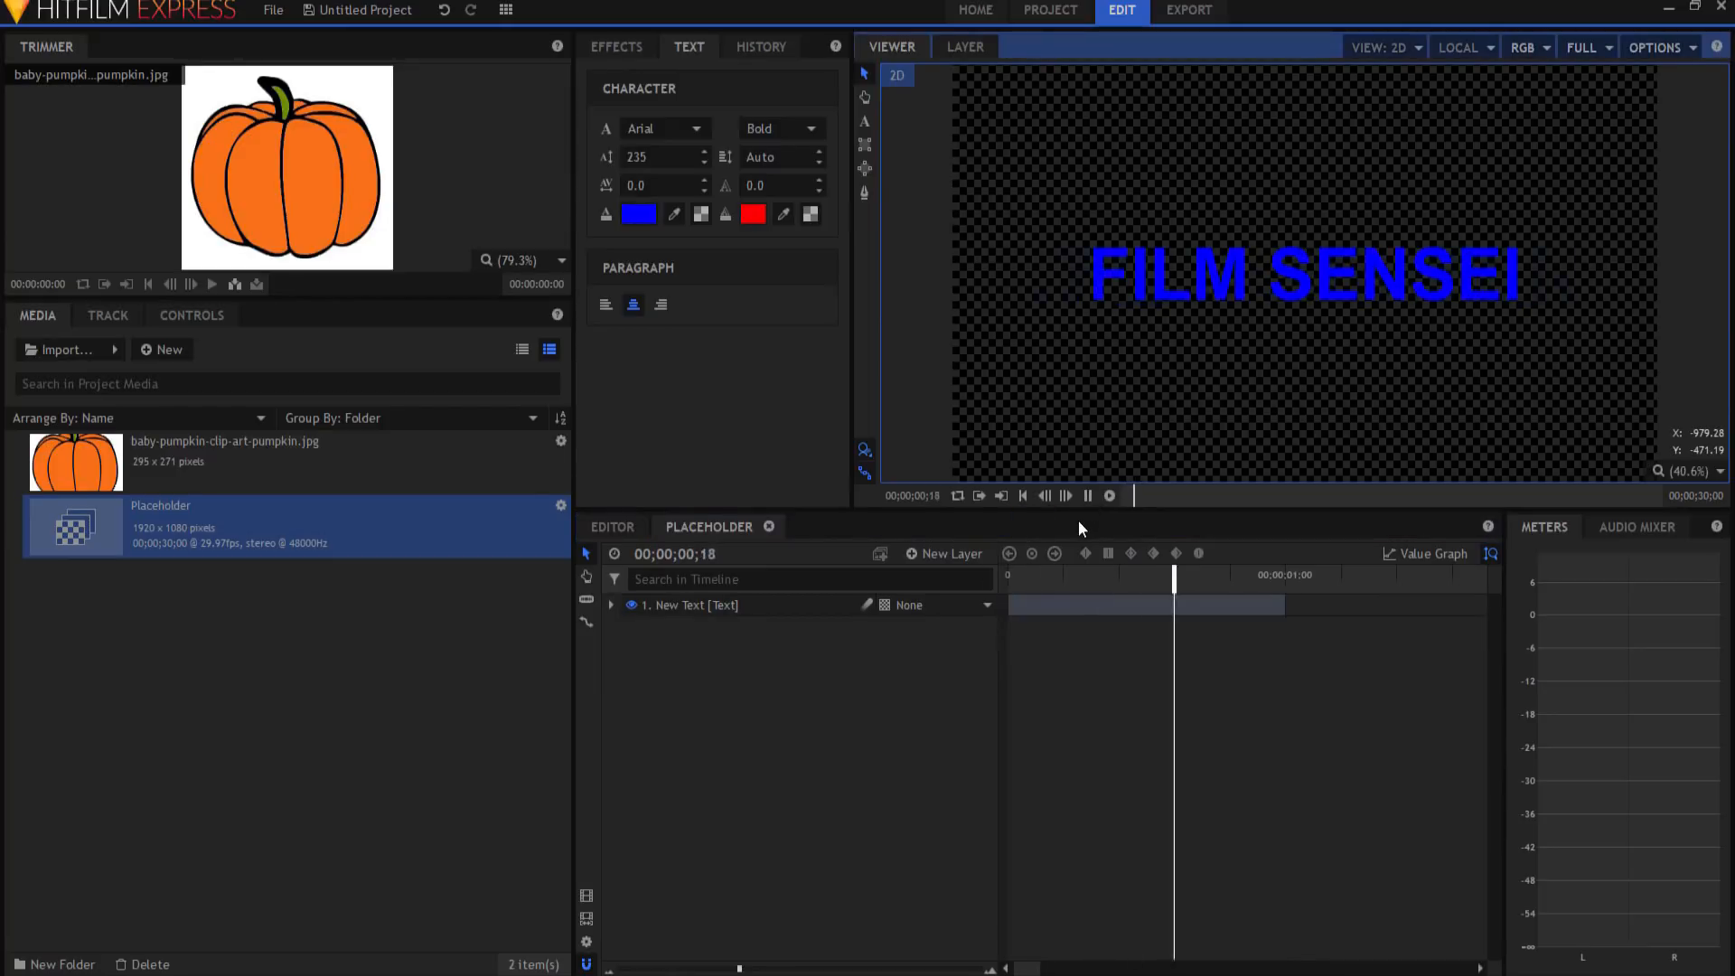
{"action": "left_click", "coordinate": [1087, 497]}
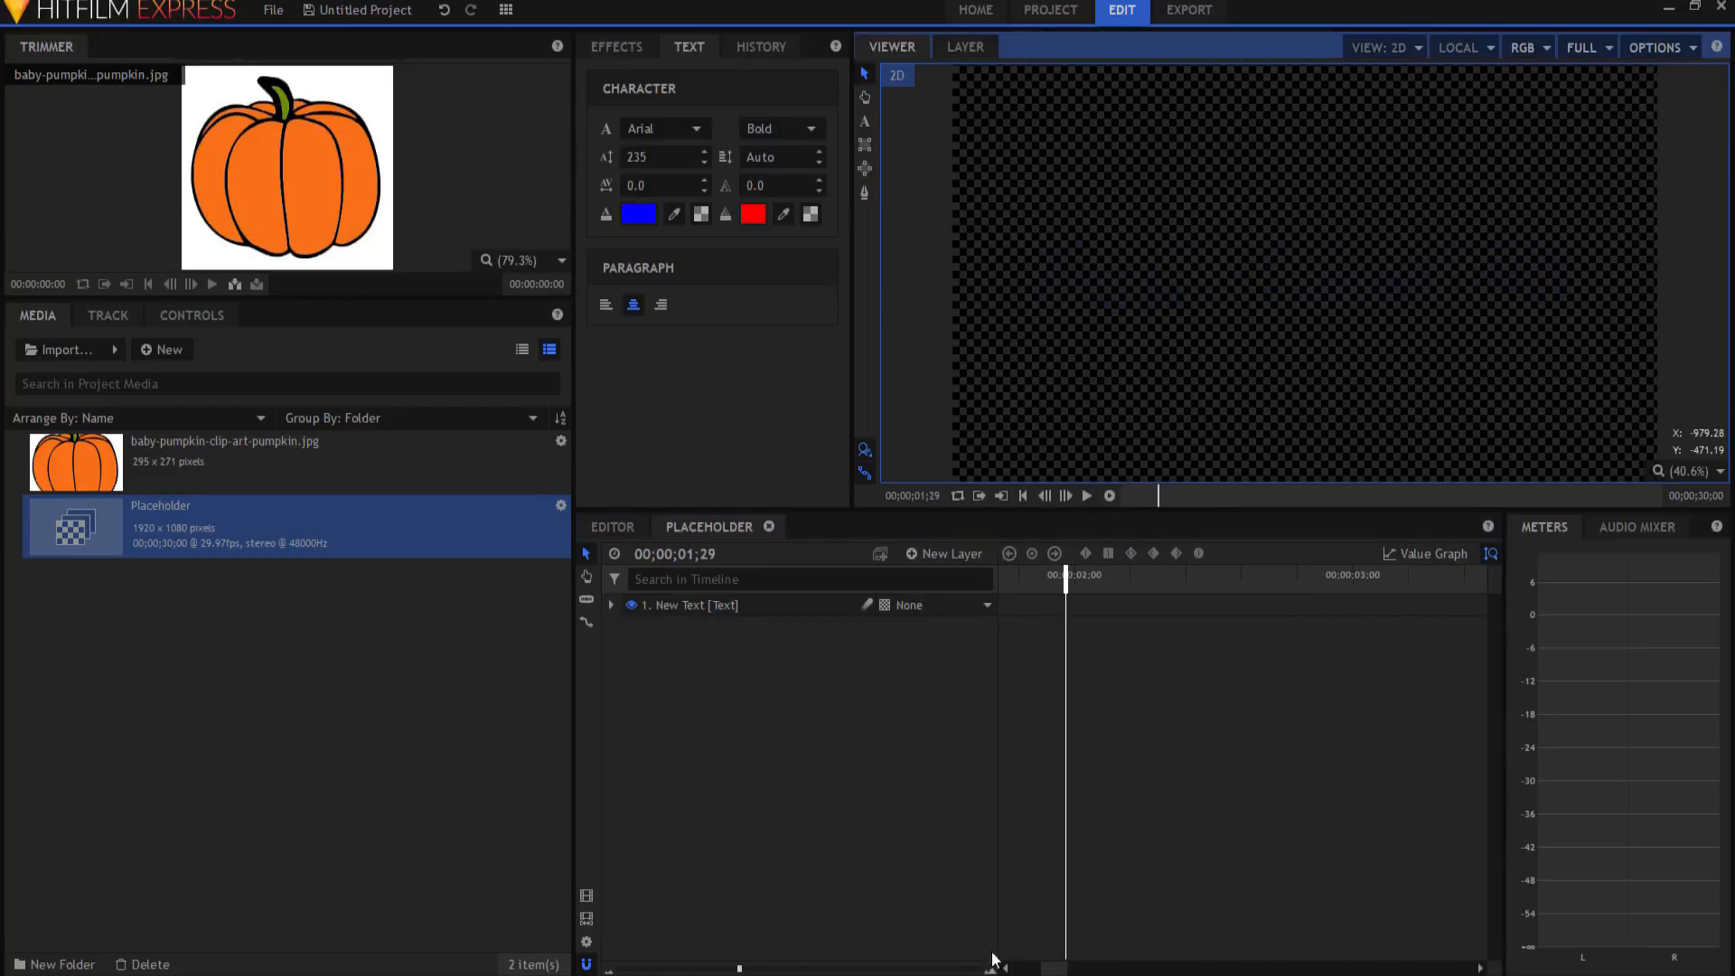
Step: Duplicate the text layer and move the copy to start where the first ends
{"action": "left_click", "coordinate": [828, 801]}
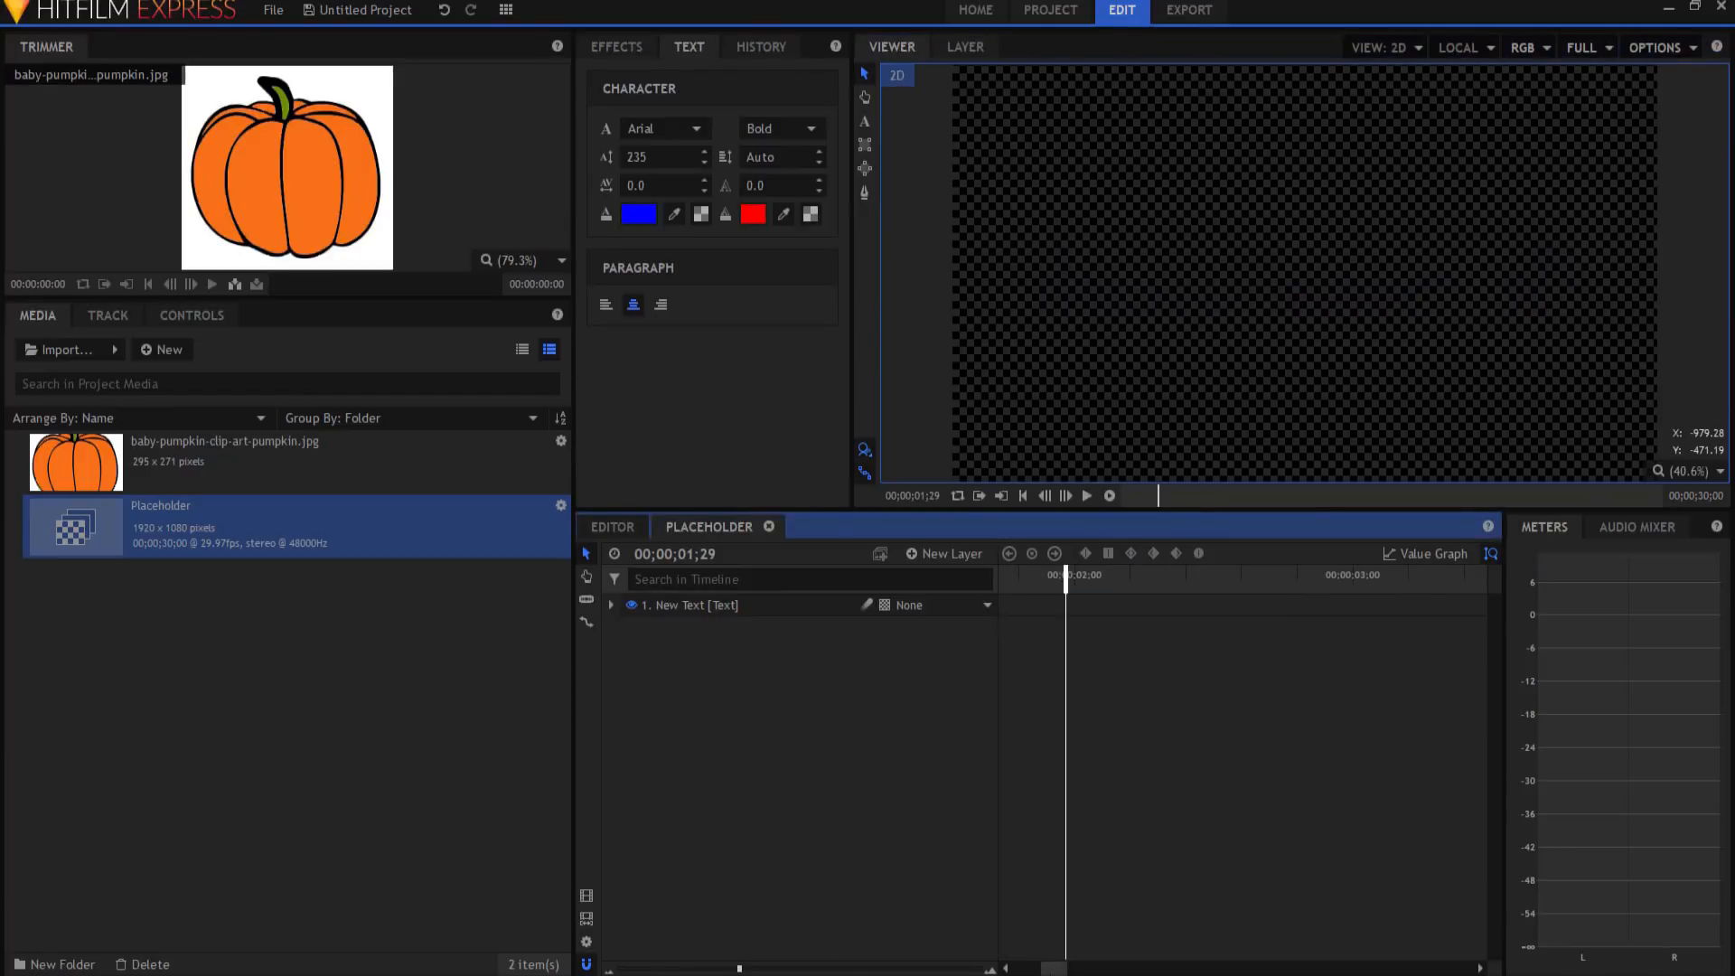
{"action": "left_click", "coordinate": [712, 602]}
{"action": "right_click", "coordinate": [719, 601]}
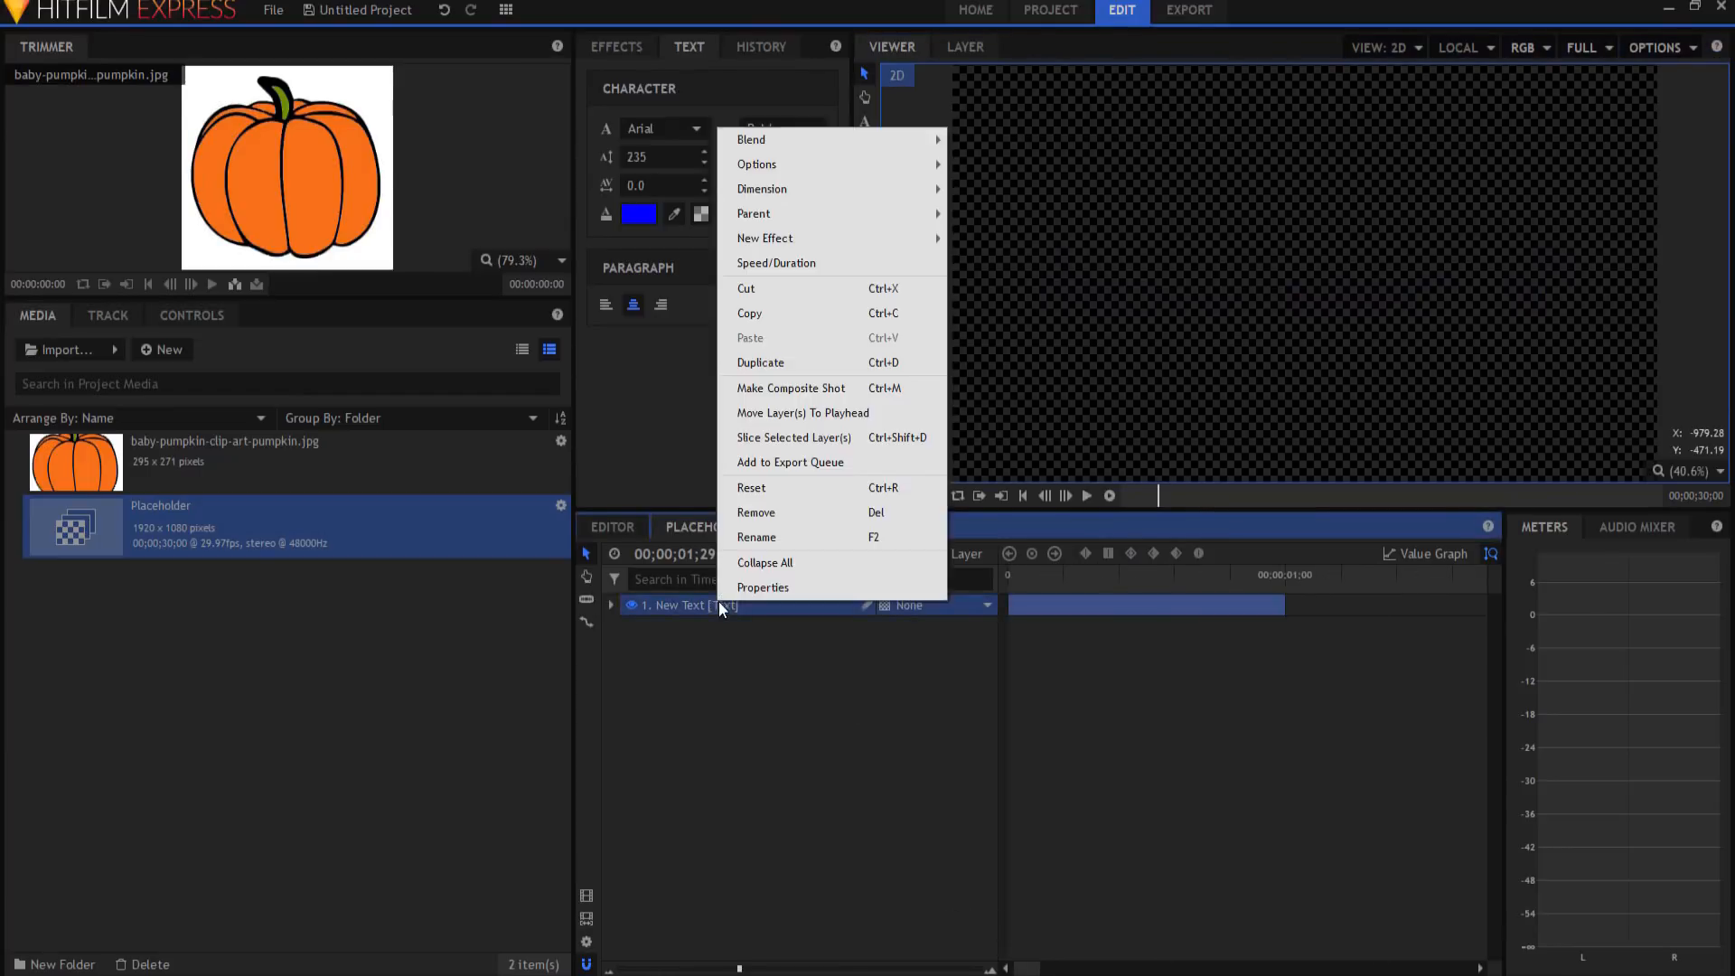
{"action": "left_click", "coordinate": [768, 363]}
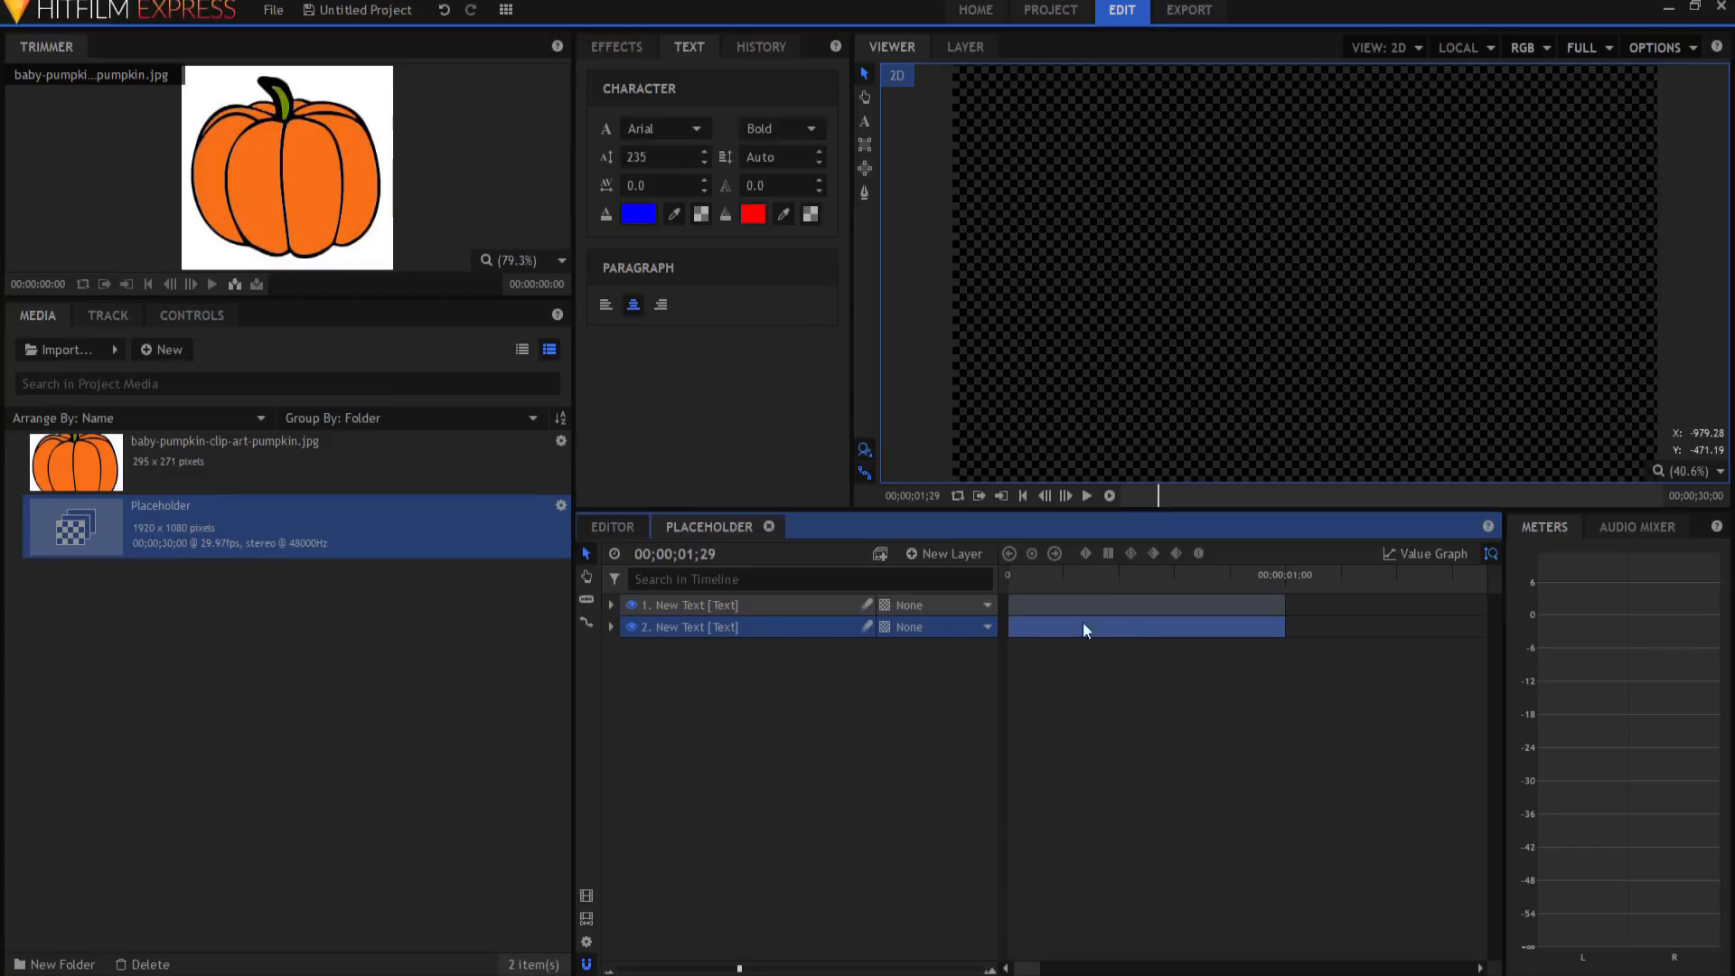
{"action": "left_click_drag", "start_coordinate": [1070, 631], "coordinate": [1352, 616]}
Step: Replace the copy's text with a person's full name
{"action": "left_click", "coordinate": [1432, 582]}
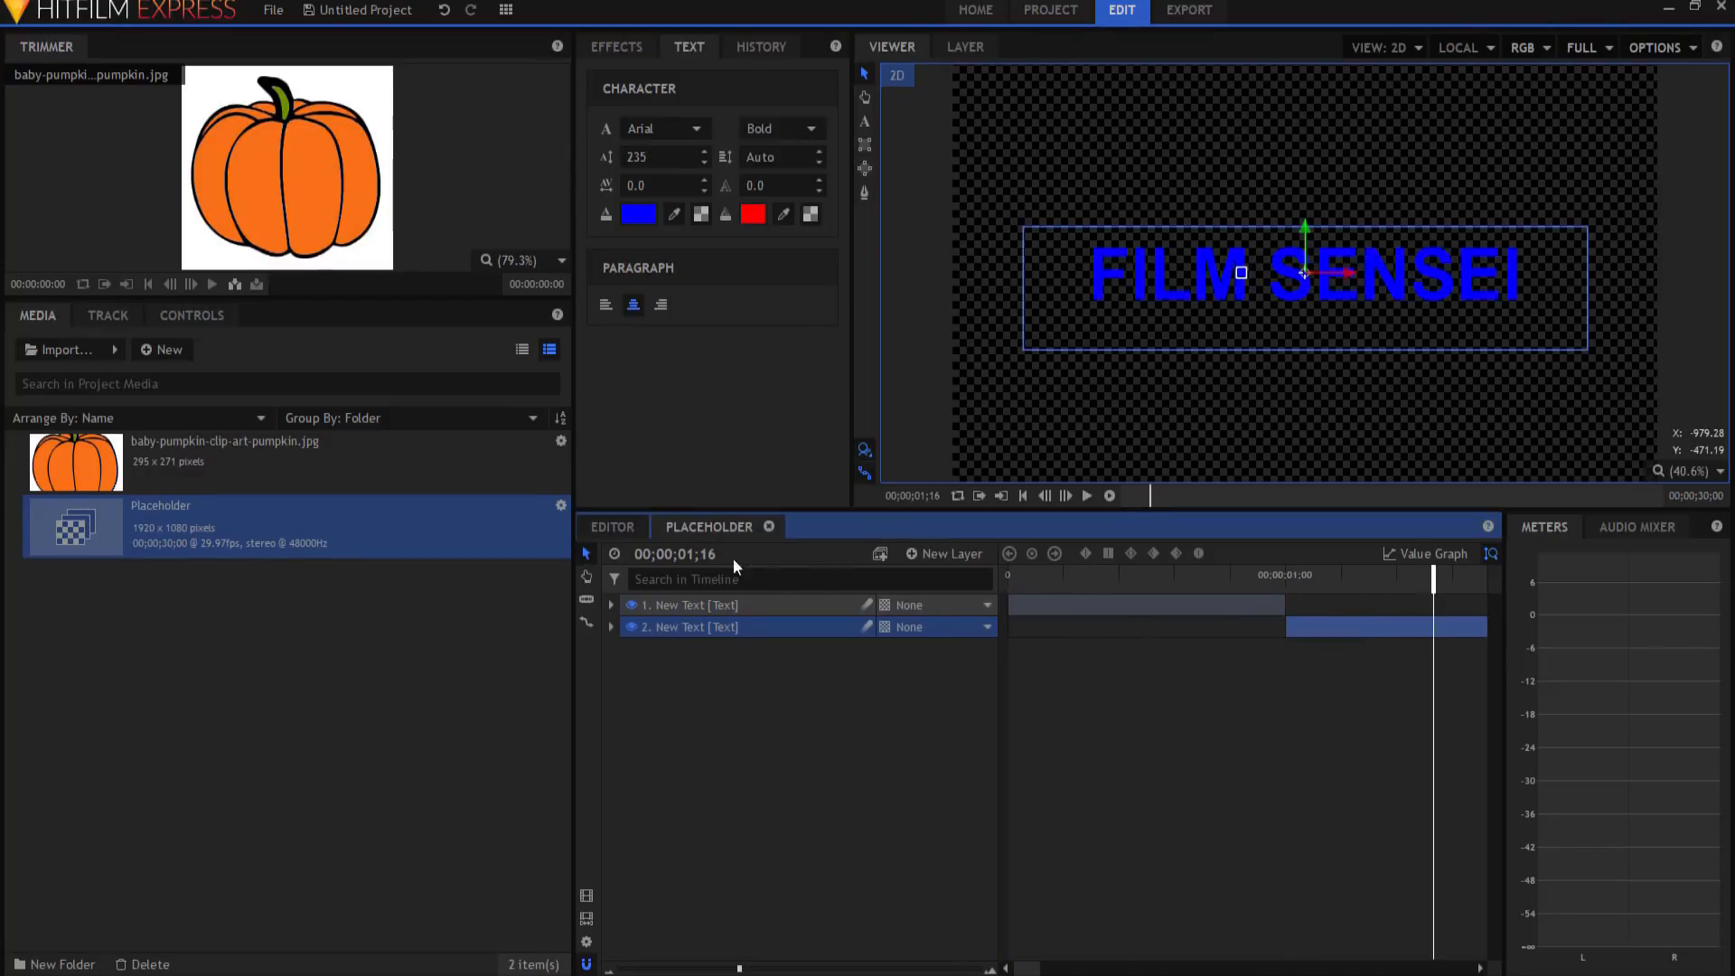
{"action": "left_click", "coordinate": [865, 124]}
{"action": "left_click_drag", "start_coordinate": [1524, 275], "coordinate": [1130, 276]}
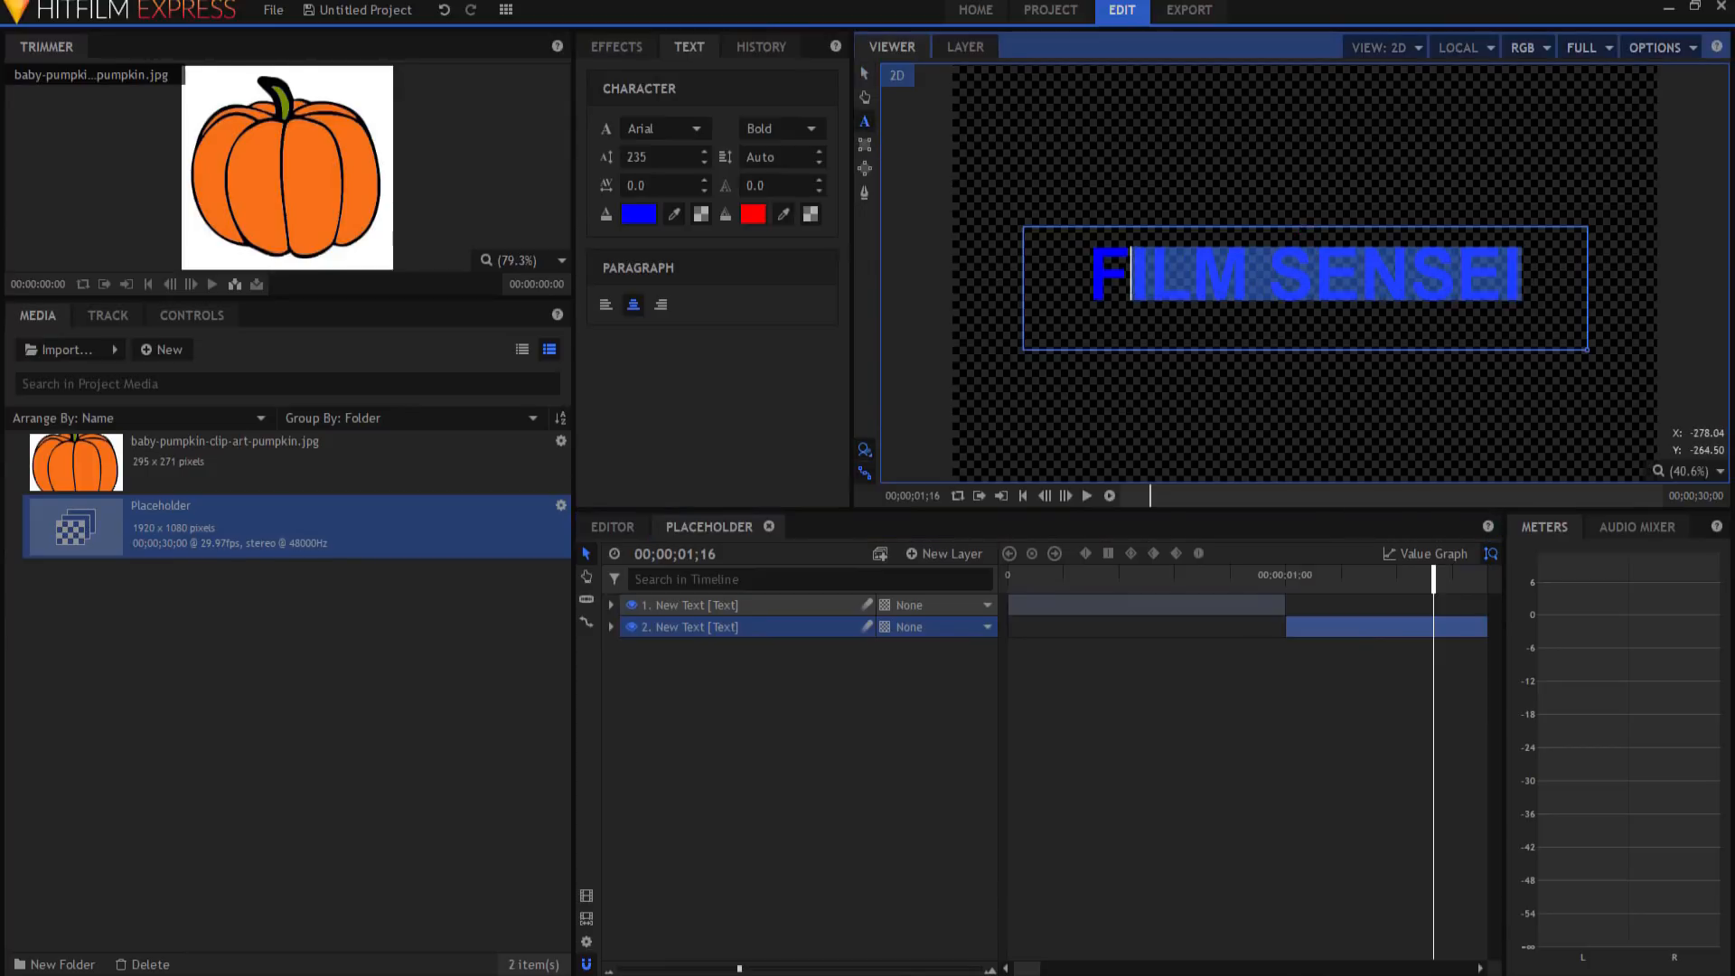
{"action": "key", "text": "Home"}
{"action": "key", "text": "Delete"}
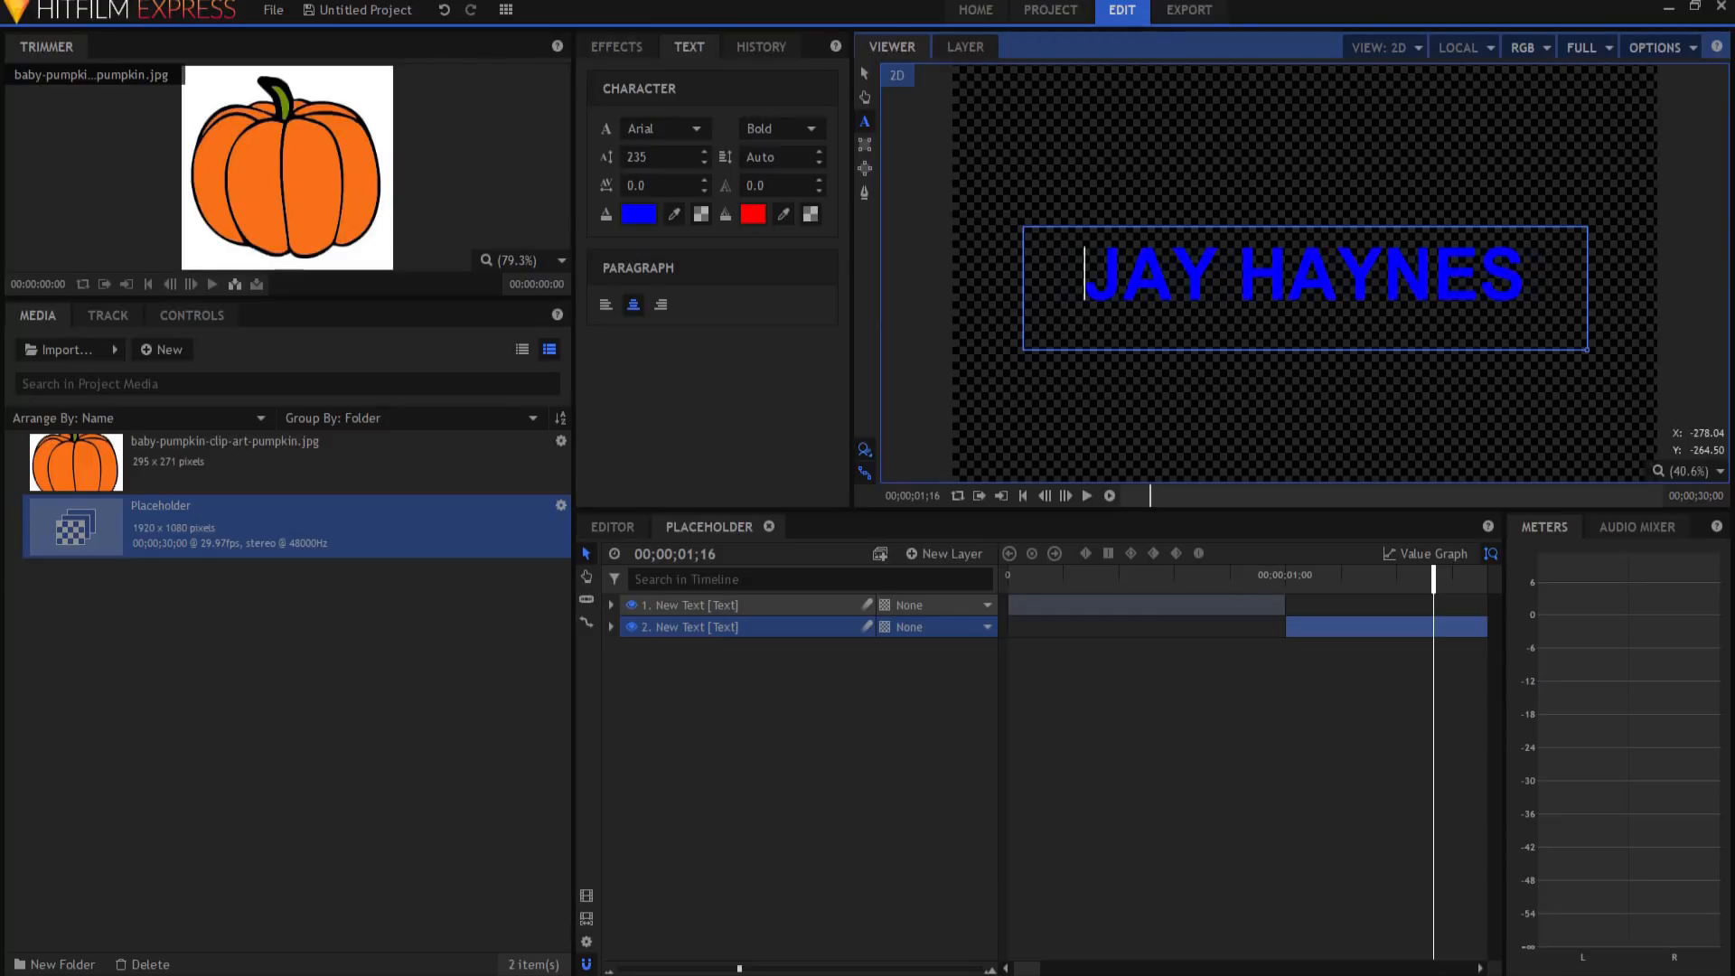
{"action": "left_click", "coordinate": [864, 76]}
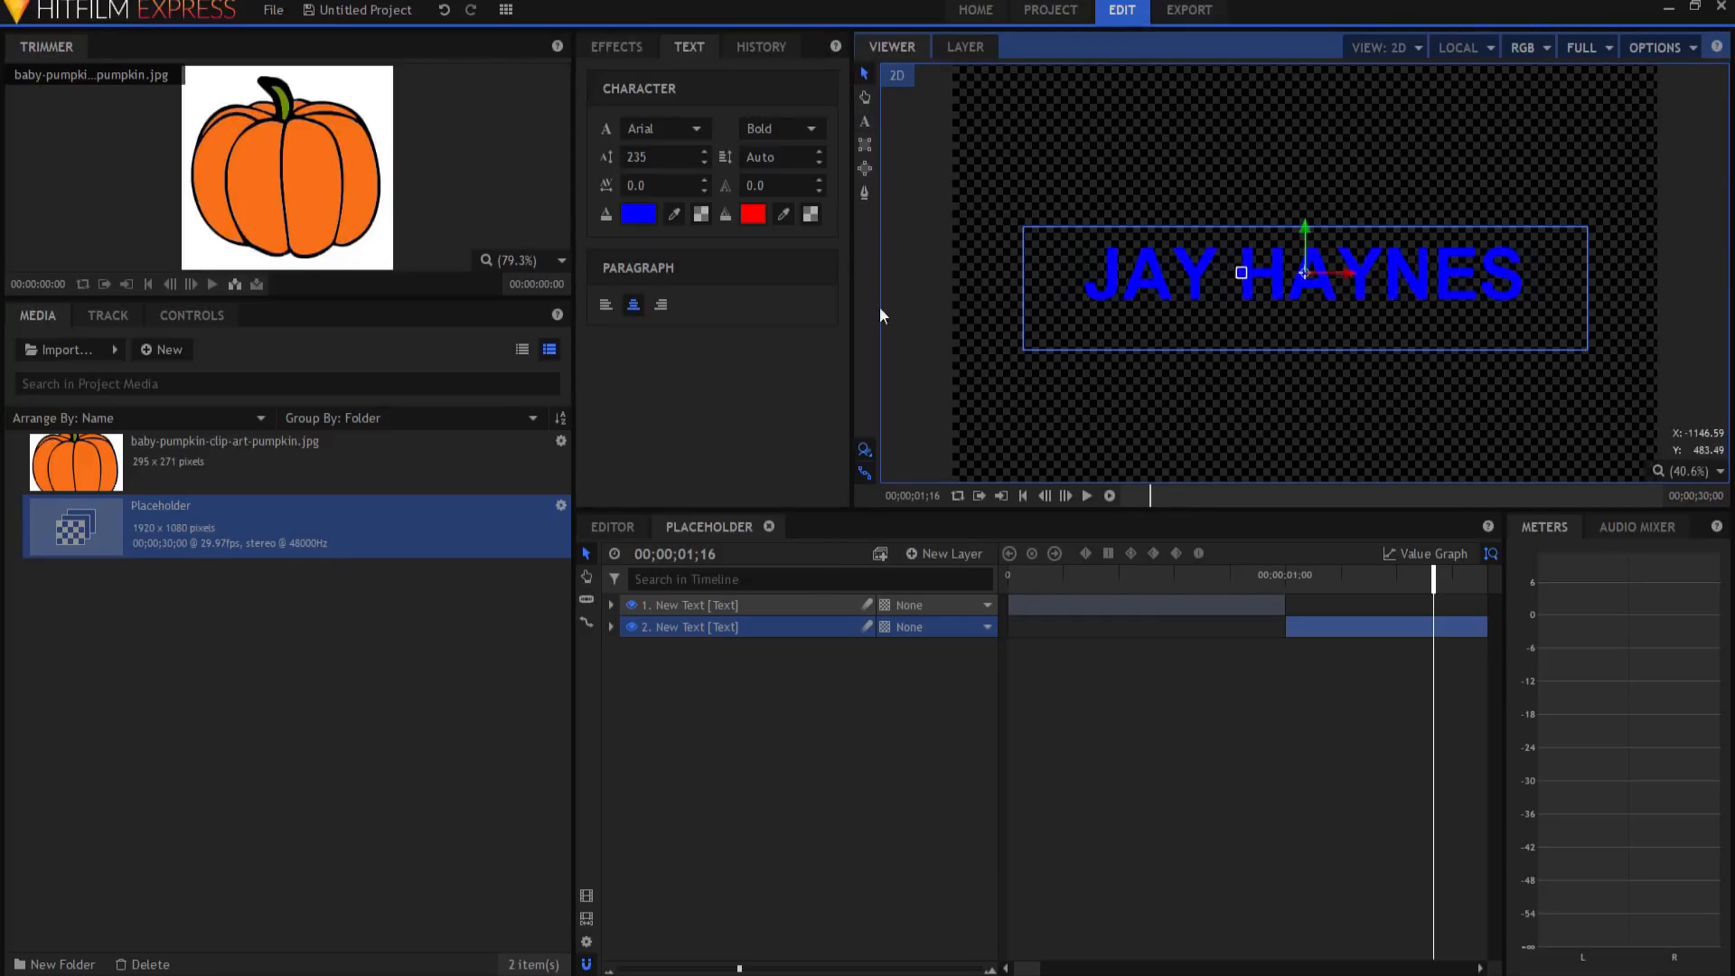
Step: Zoom the timeline out and preview both text layers playing in sequence
{"action": "left_click", "coordinate": [688, 972]}
{"action": "left_click", "coordinate": [1023, 496]}
{"action": "left_click", "coordinate": [835, 823]}
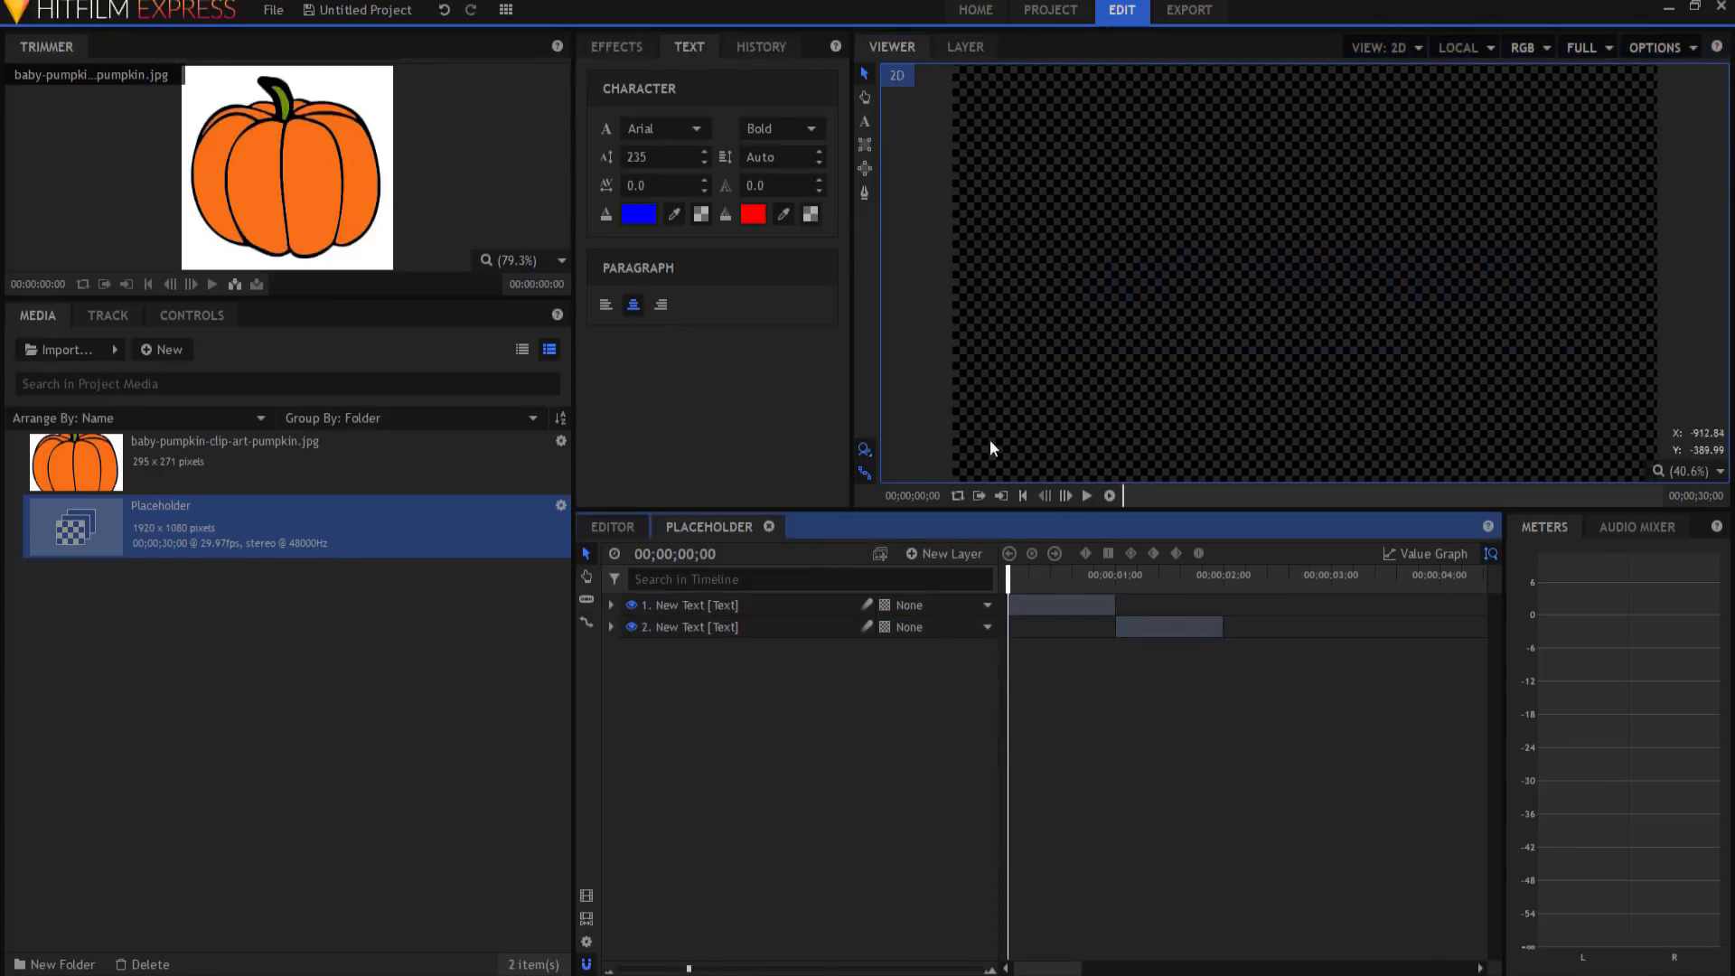
{"action": "left_click", "coordinate": [1087, 497]}
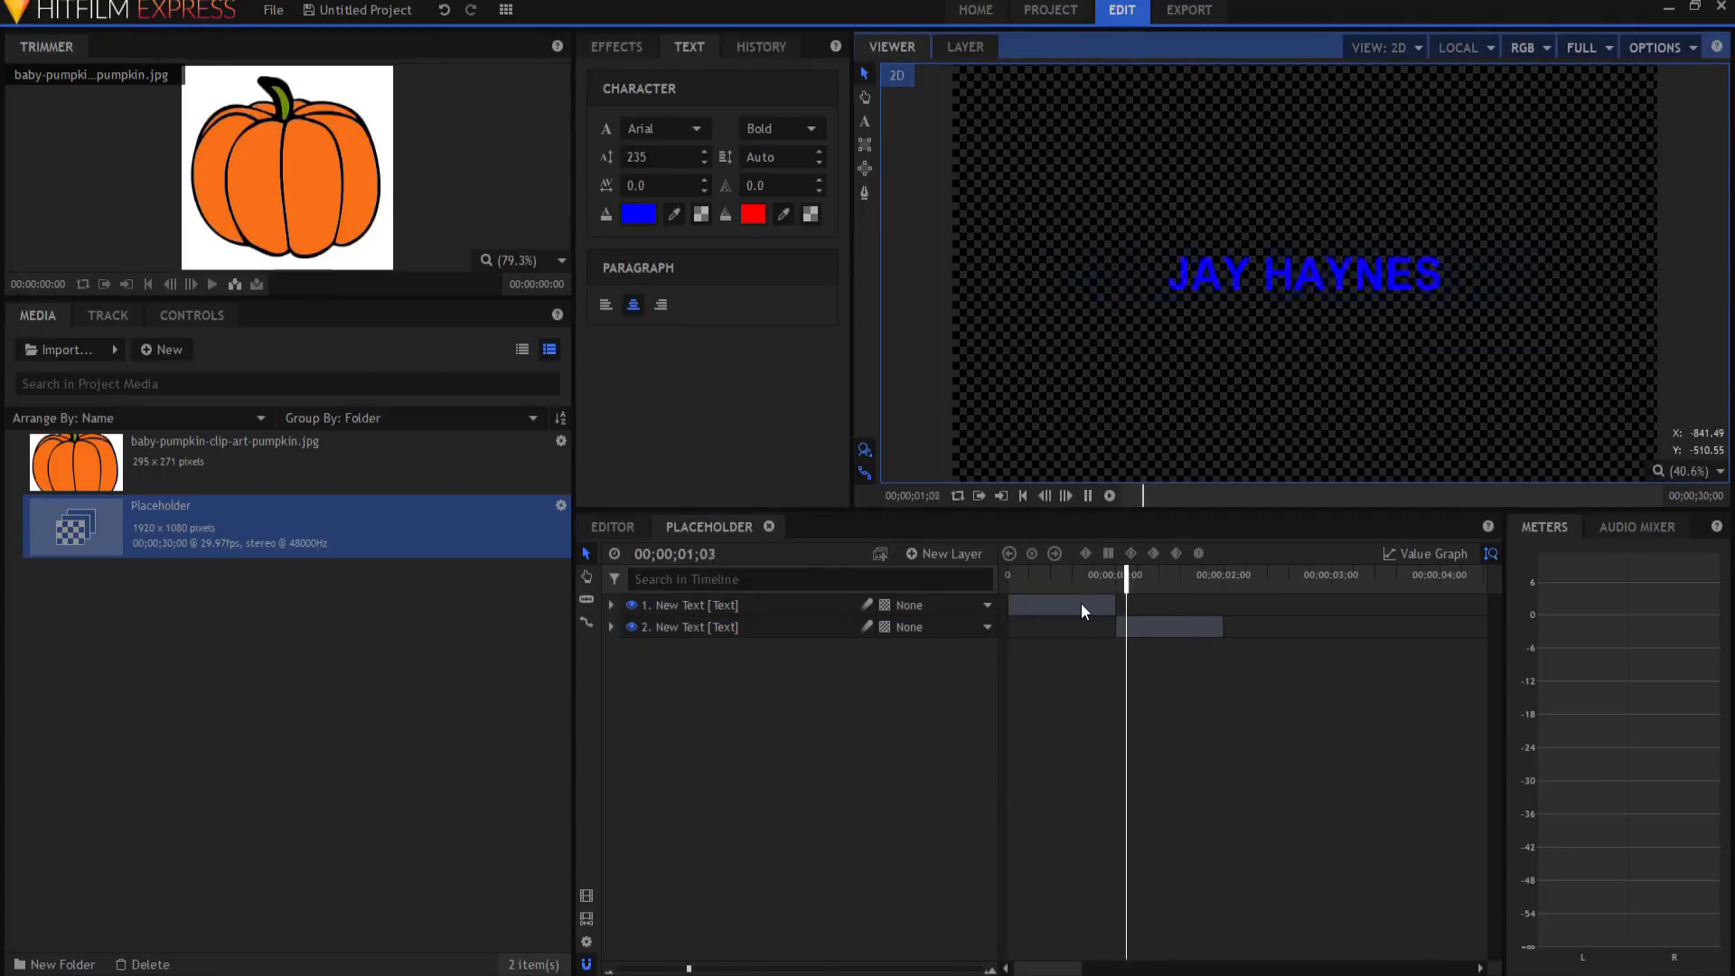
{"action": "left_click", "coordinate": [1087, 496]}
{"action": "left_click", "coordinate": [1023, 496]}
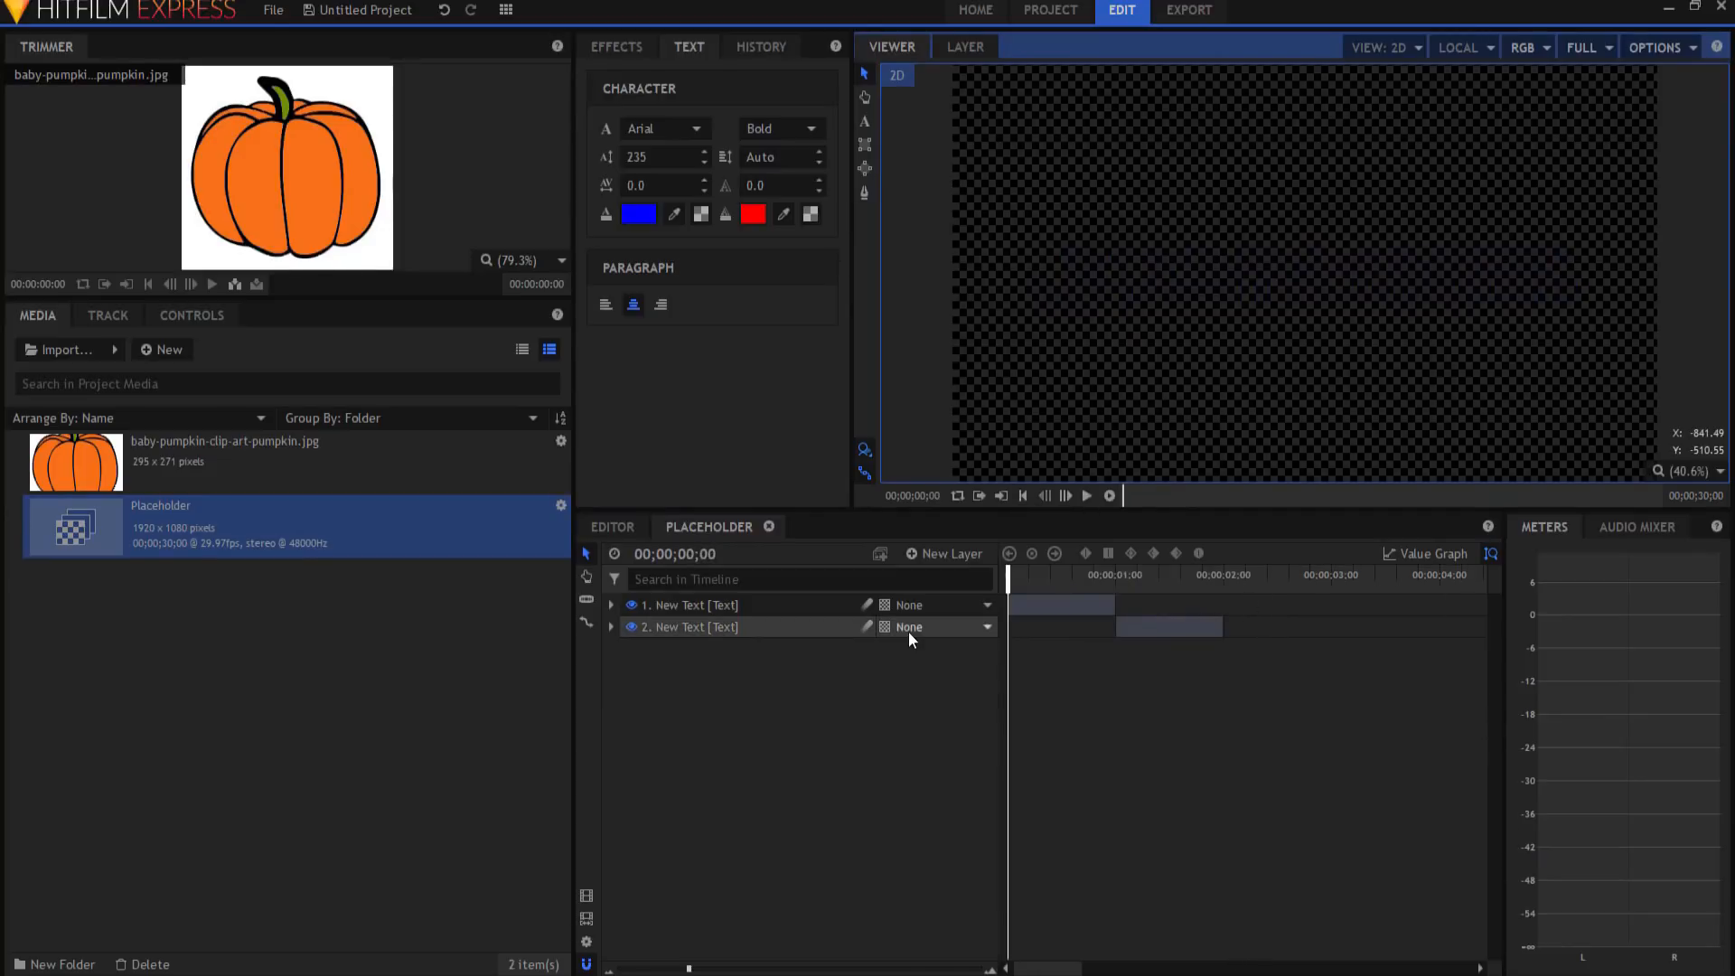
Step: Create a composite shot named 'Final Effect' and place its timeline tab first
{"action": "left_click", "coordinate": [169, 349]}
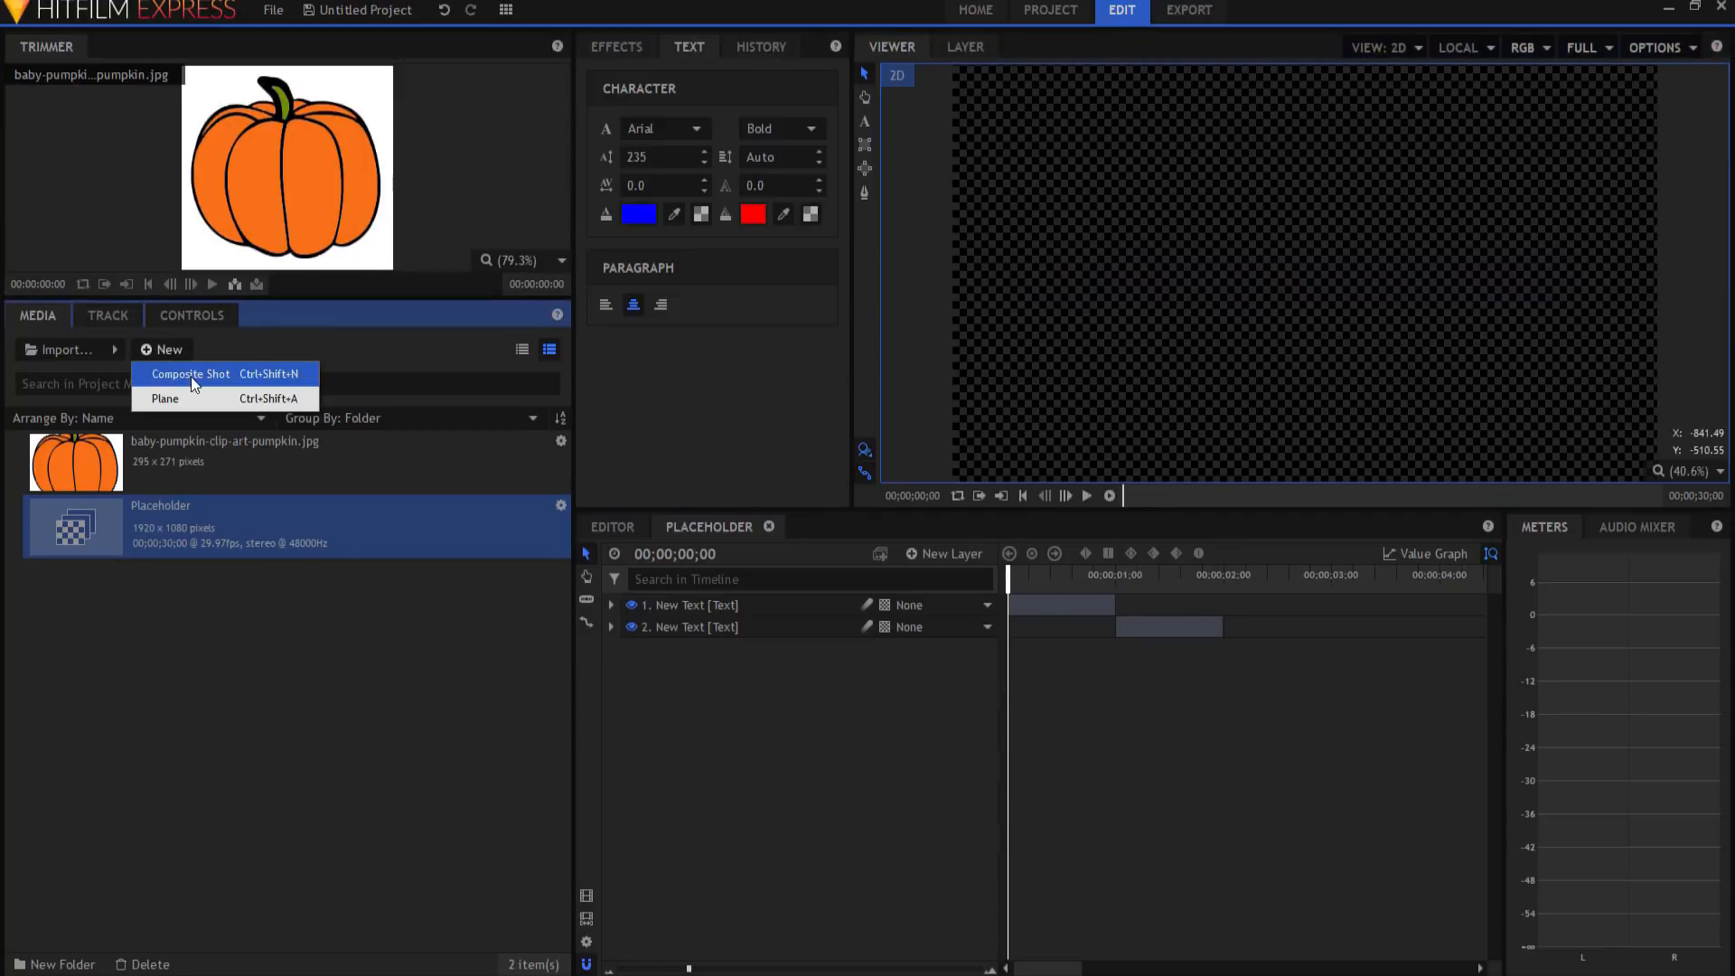
{"action": "left_click", "coordinate": [192, 376]}
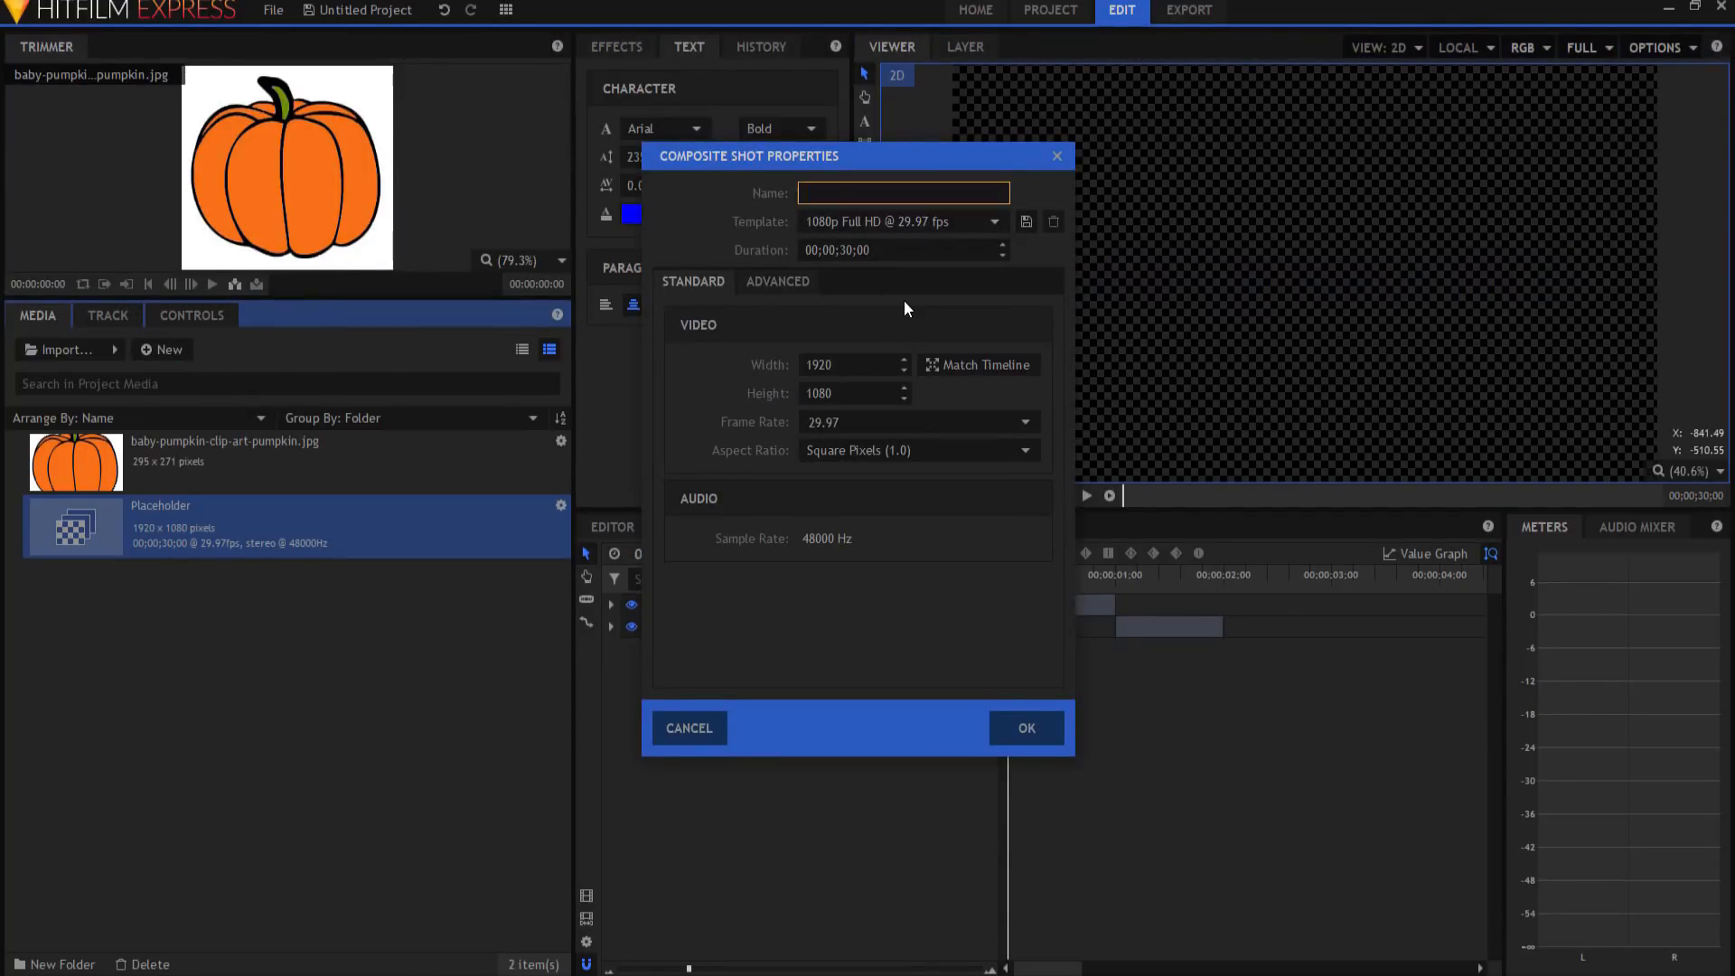
{"action": "type", "text": "Final Effect"}
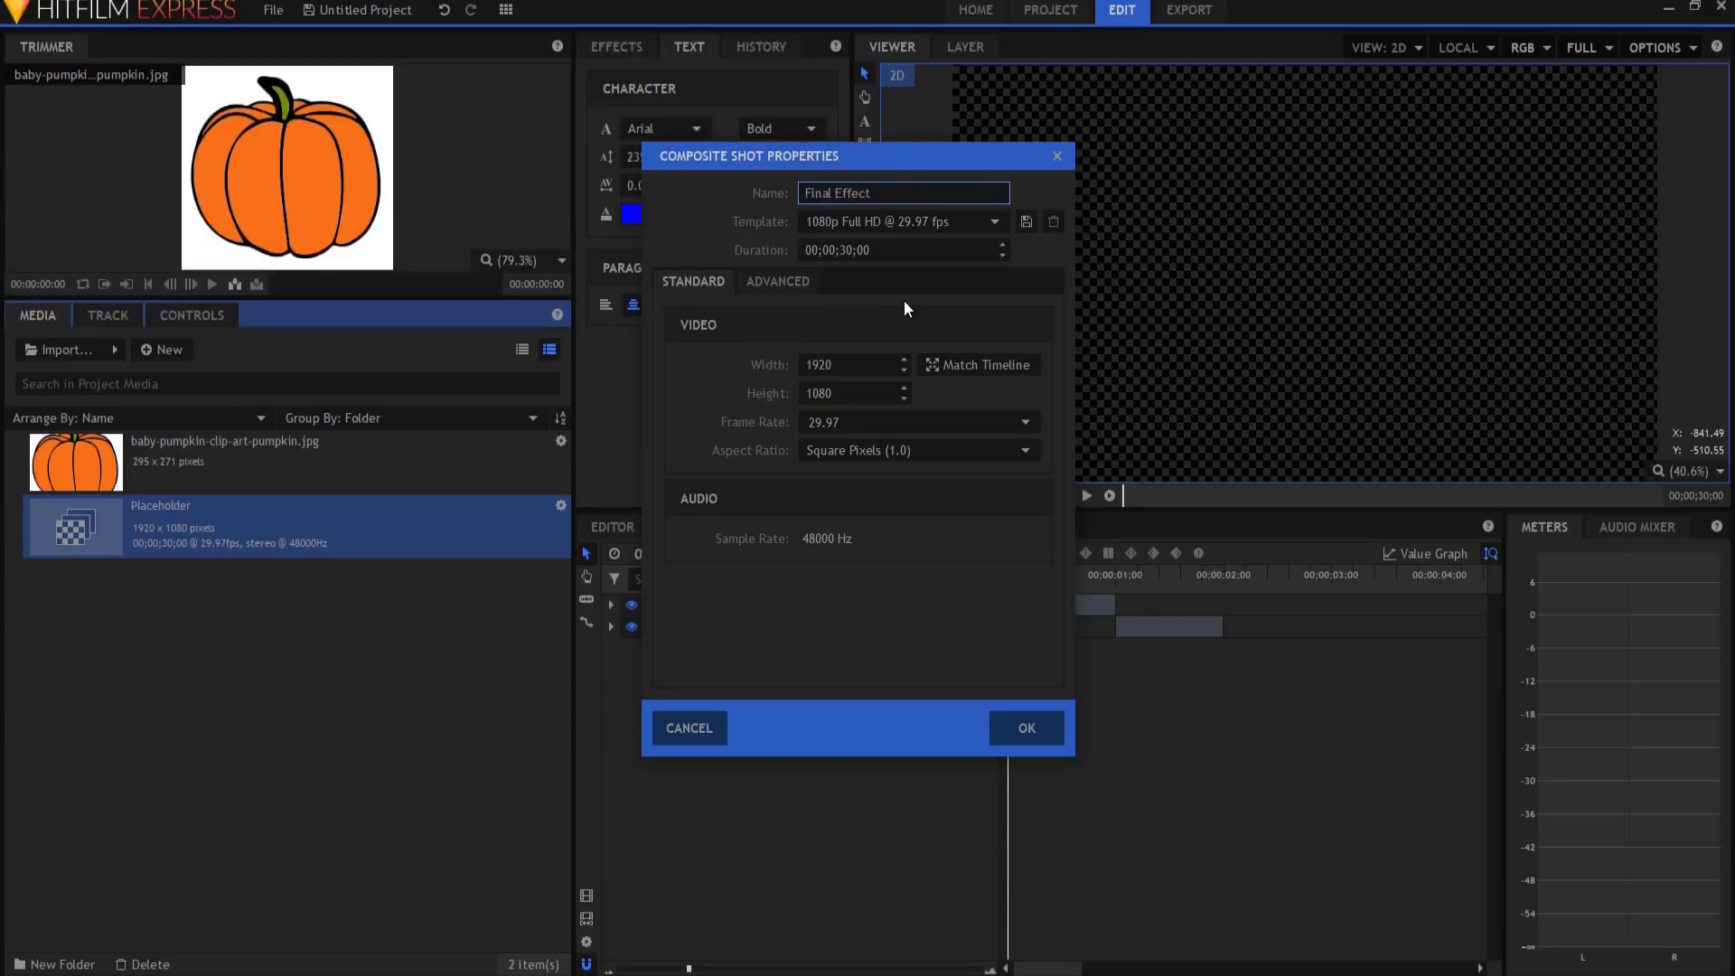
{"action": "left_click", "coordinate": [1025, 727]}
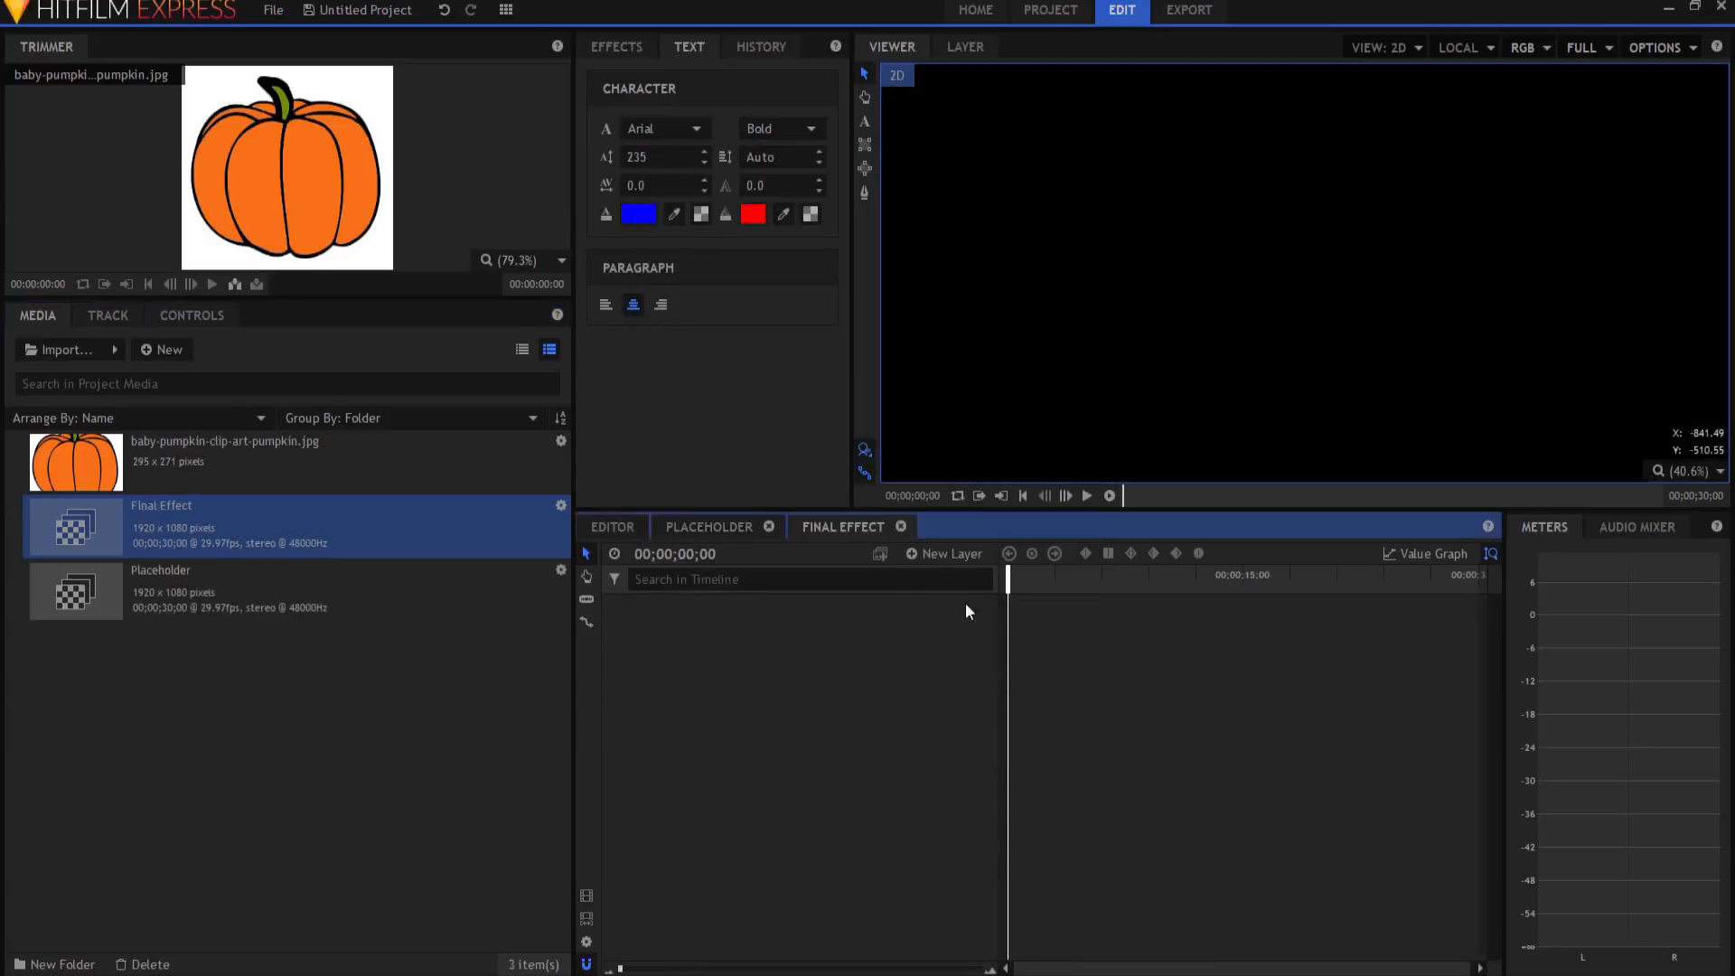
{"action": "left_click_drag", "start_coordinate": [854, 519], "coordinate": [697, 519]}
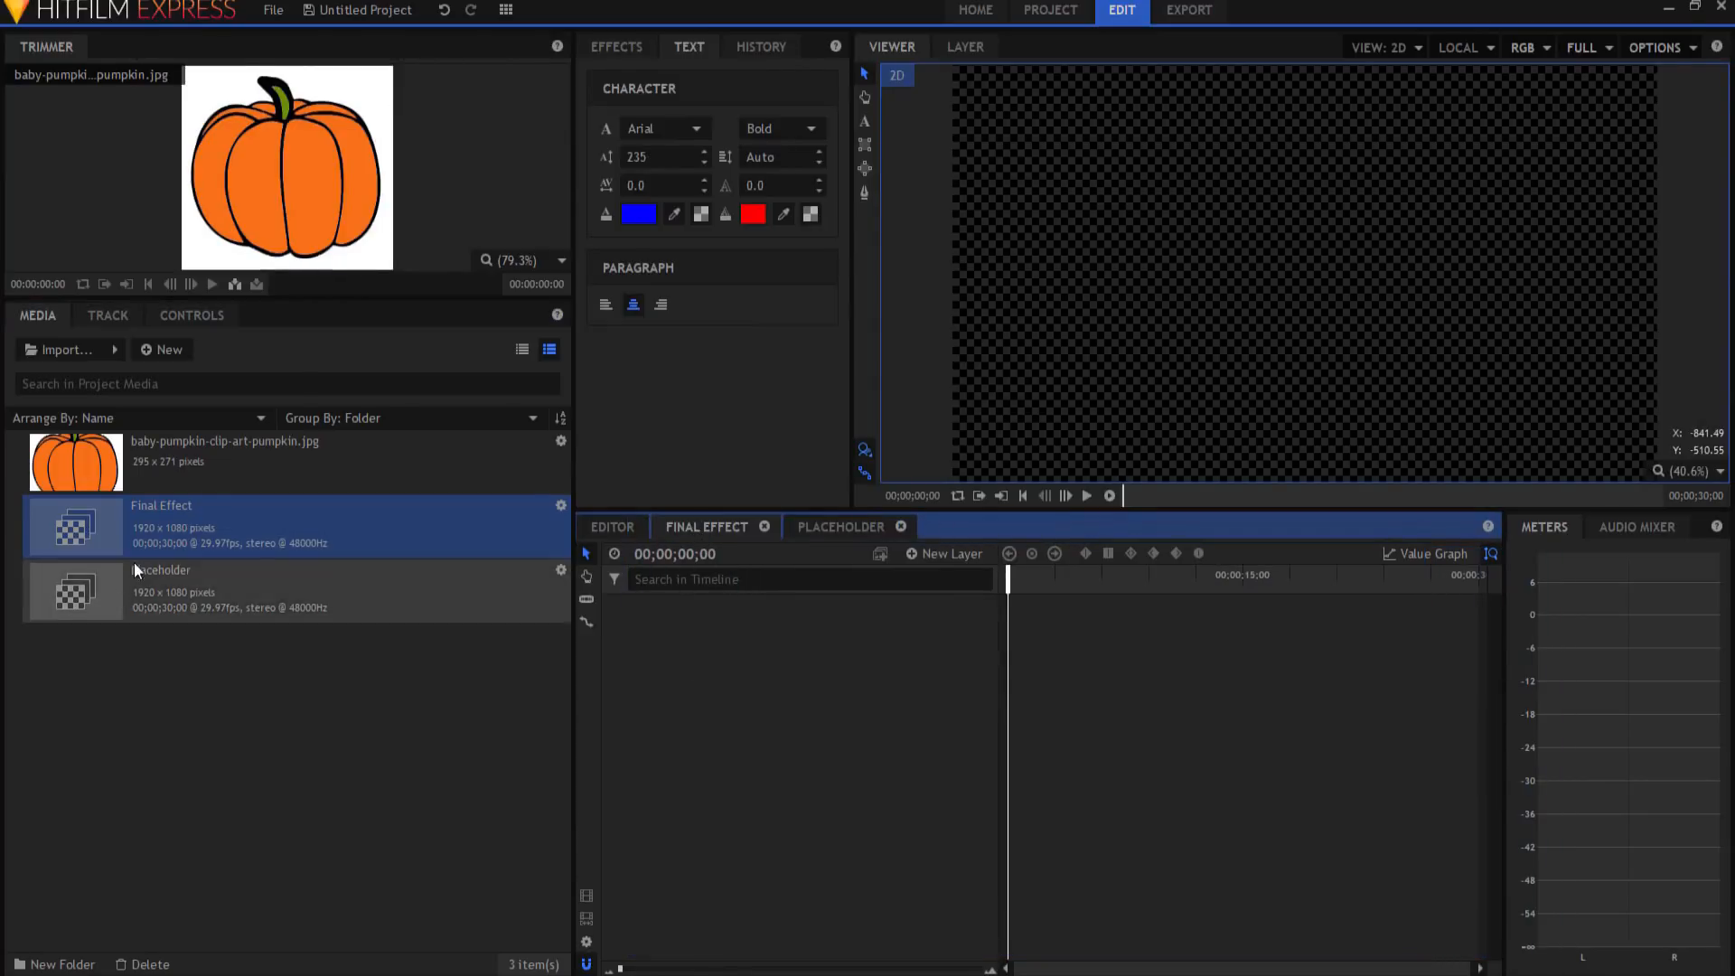
Step: Drop the Placeholder composite into Final Effect, preview it, and add a plane layer
{"action": "left_click_drag", "start_coordinate": [149, 600], "coordinate": [897, 716]}
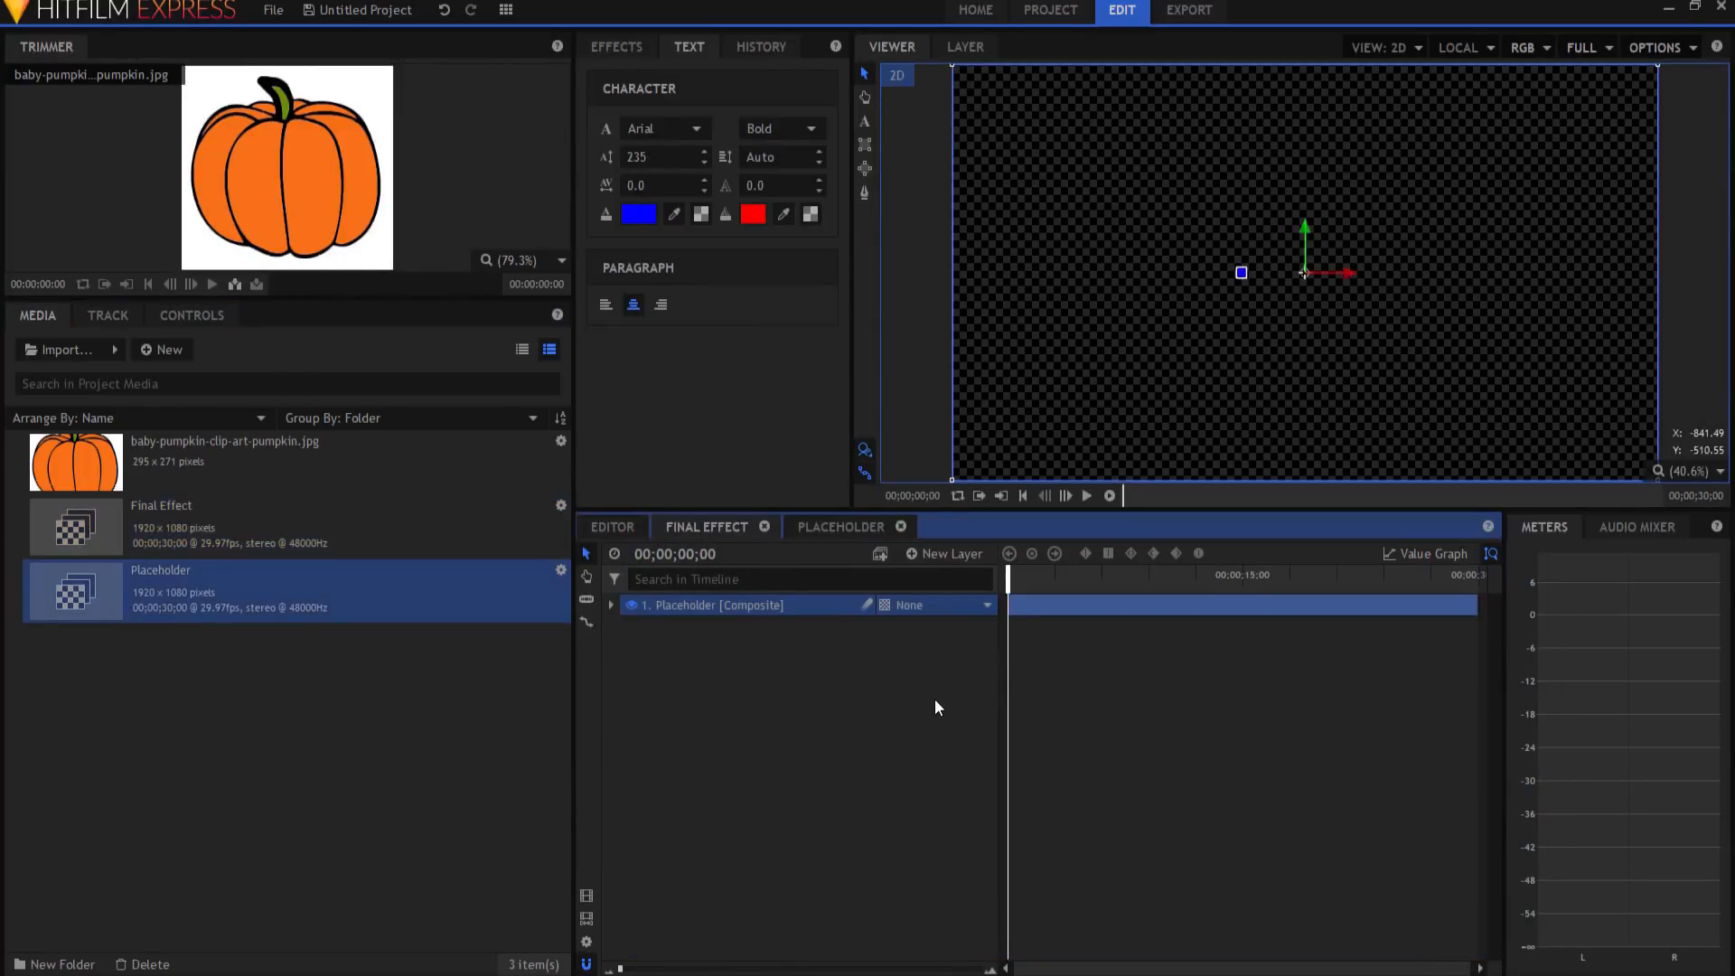
{"action": "left_click", "coordinate": [1088, 493]}
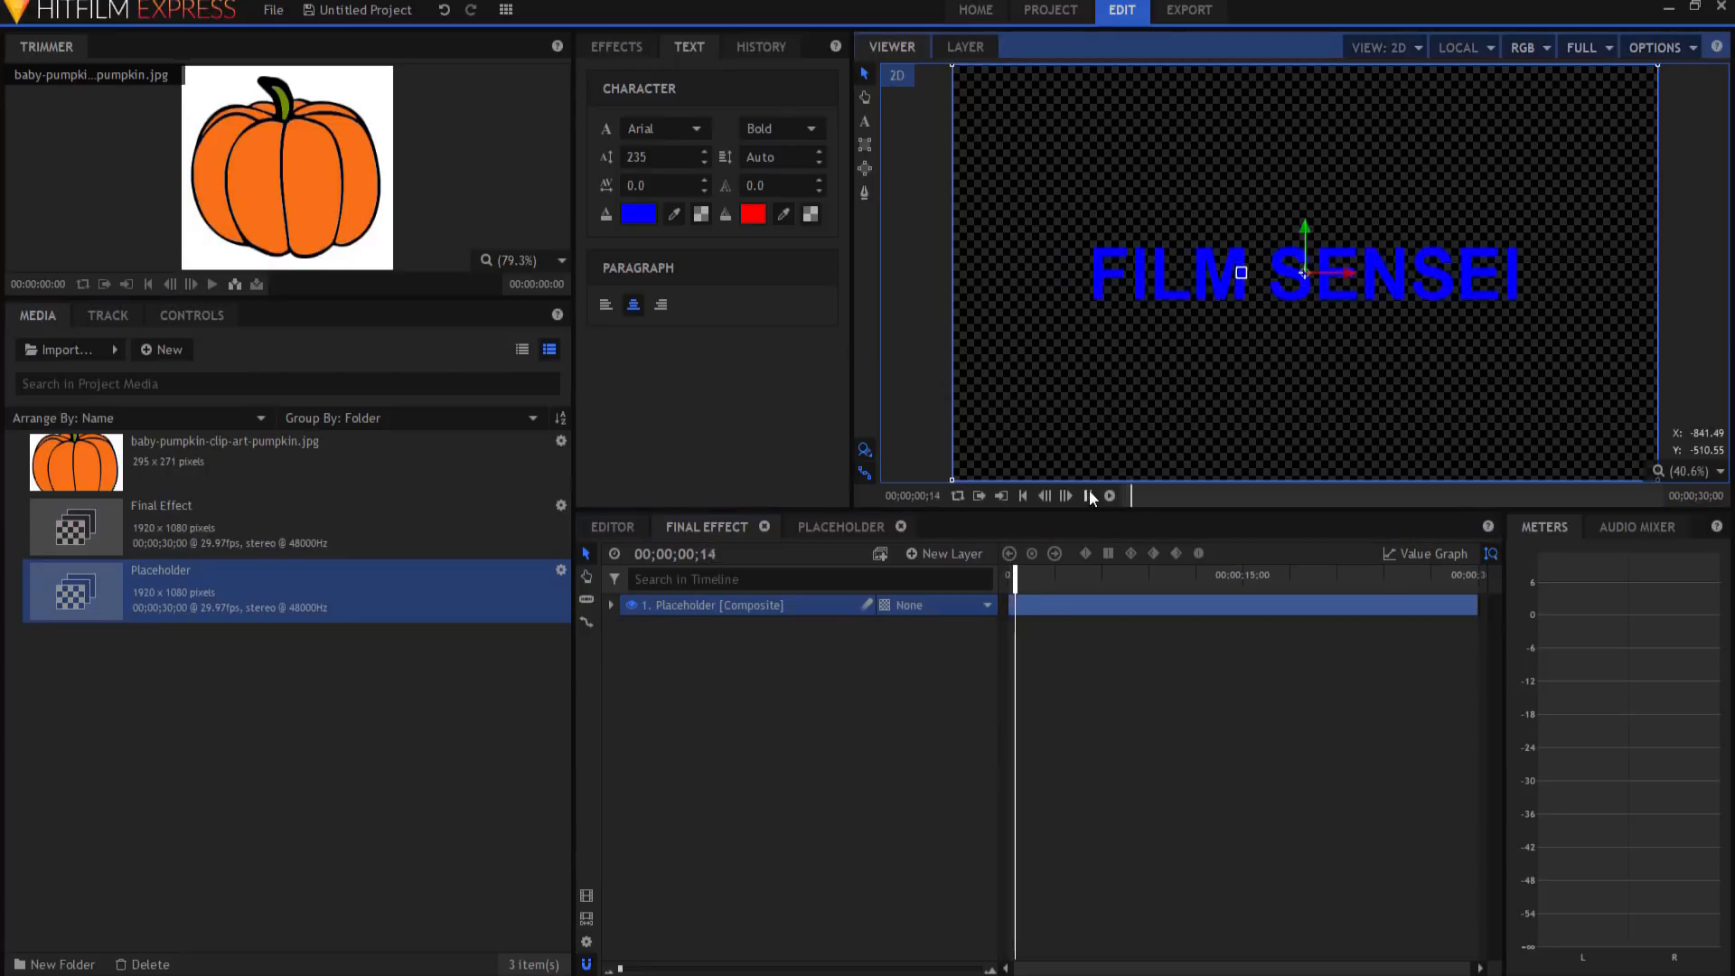
{"action": "left_click", "coordinate": [920, 758]}
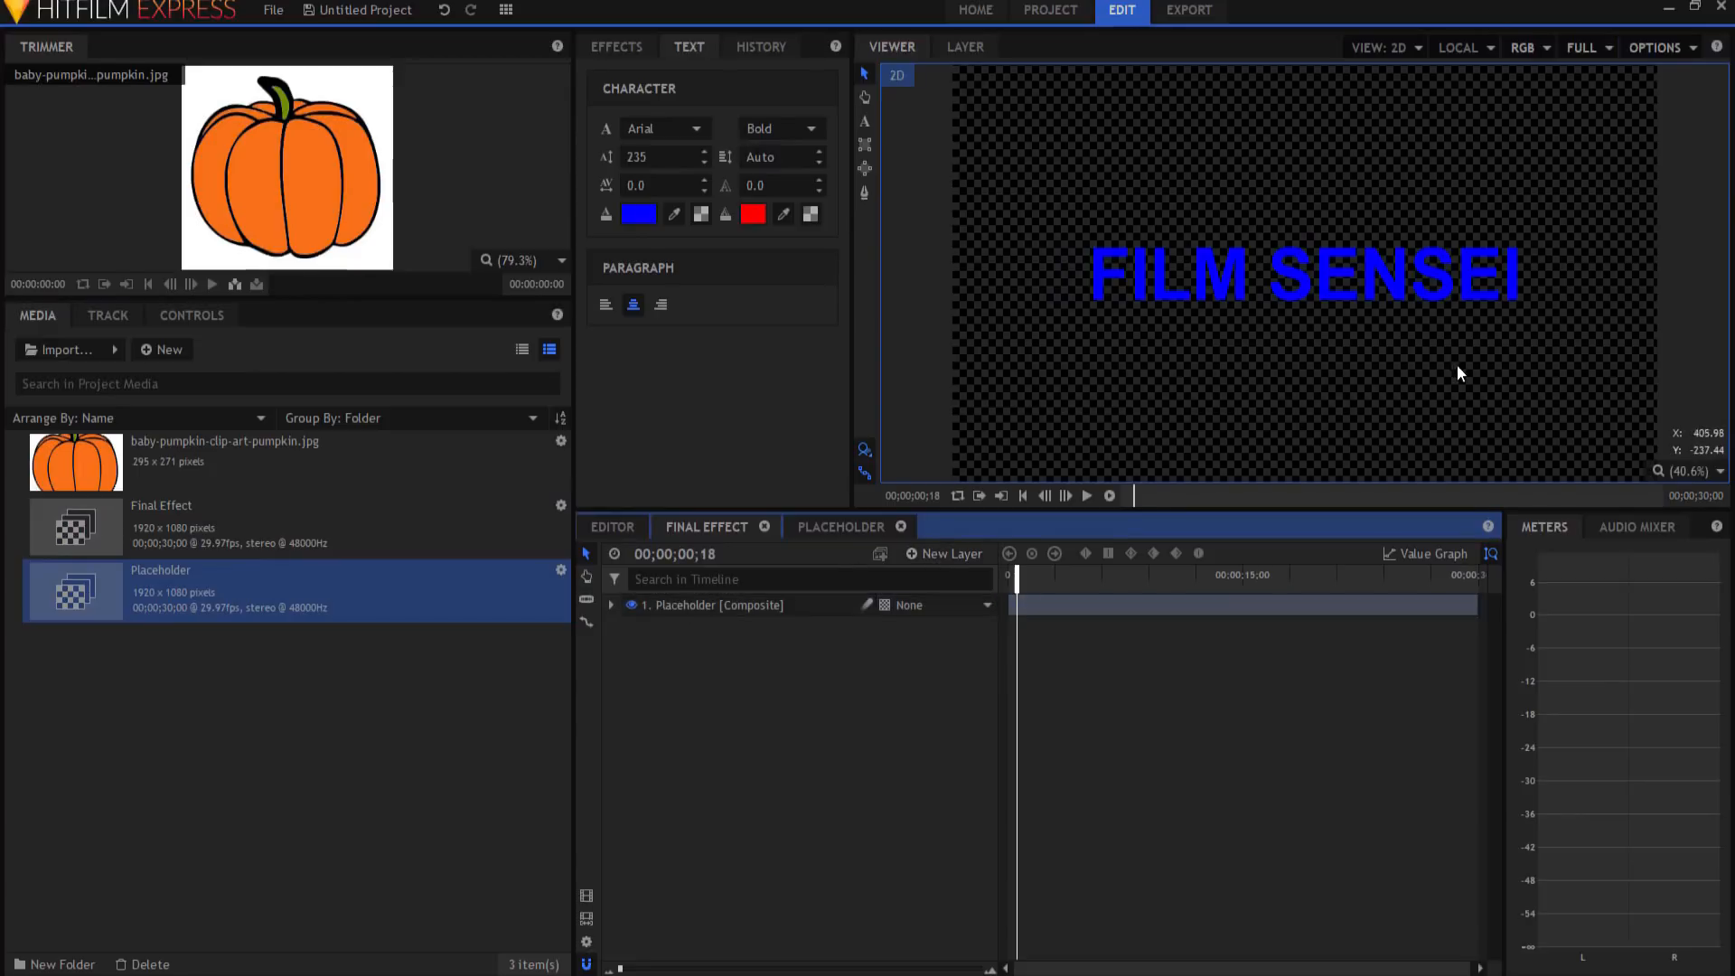
{"action": "left_click", "coordinate": [933, 552]}
{"action": "left_click", "coordinate": [931, 578]}
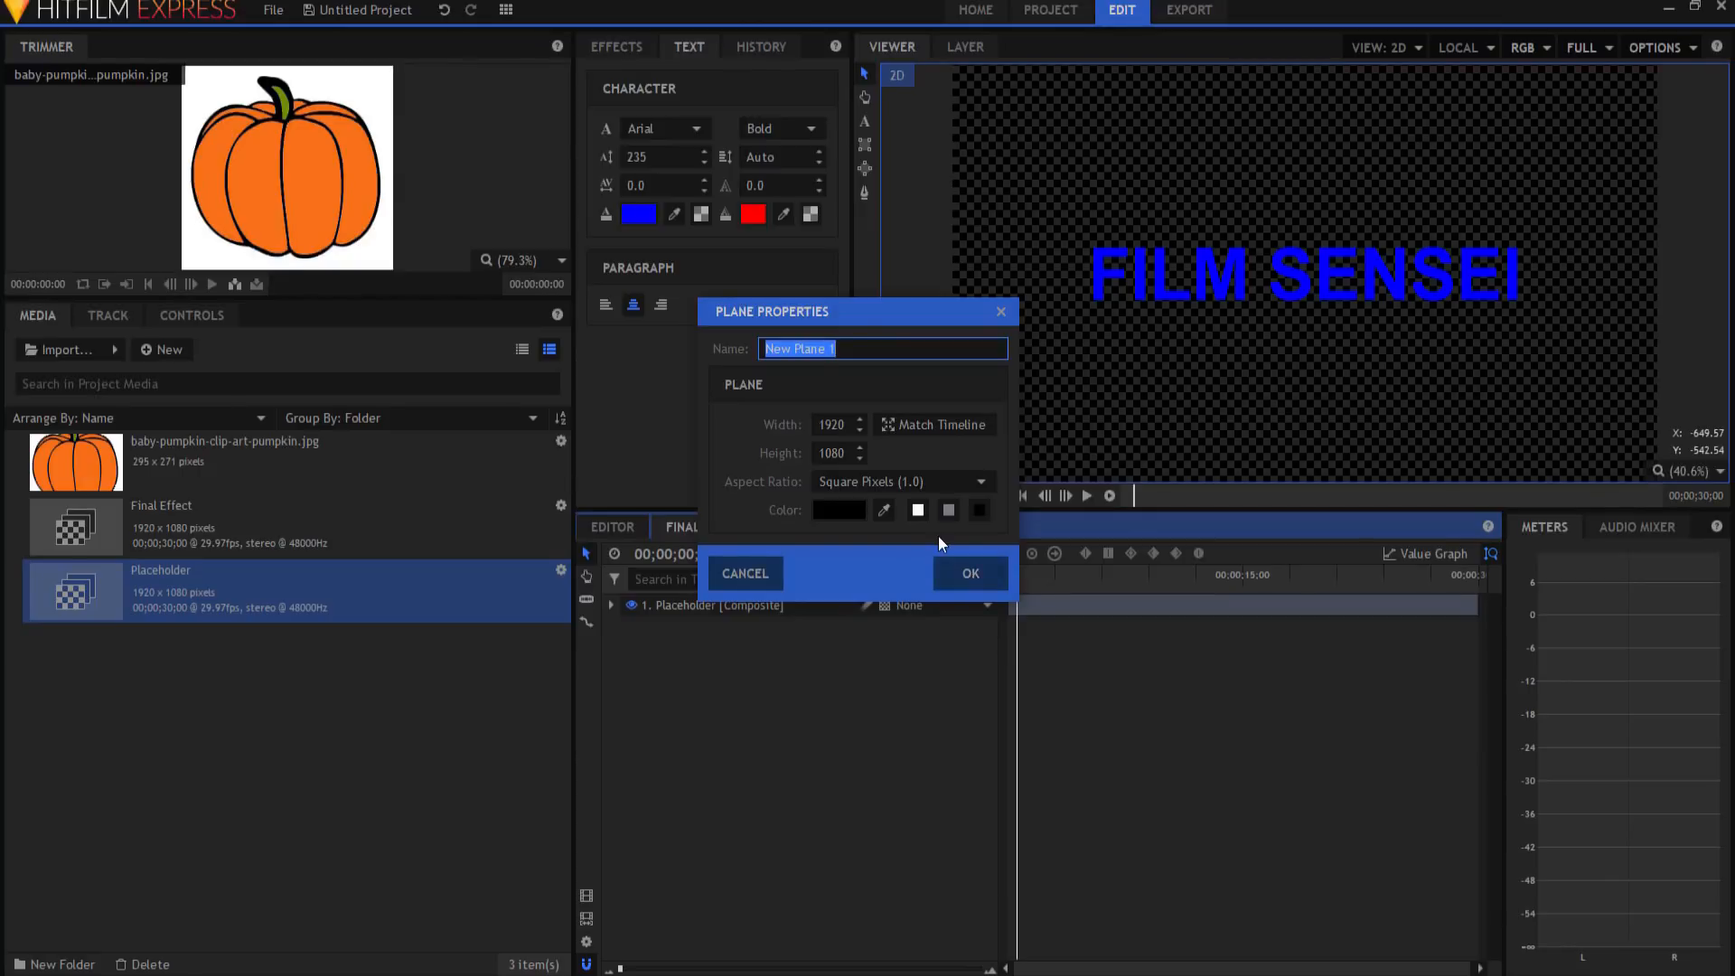
Step: Create a full-size plane layer and name it BG
{"action": "left_click", "coordinate": [952, 562]}
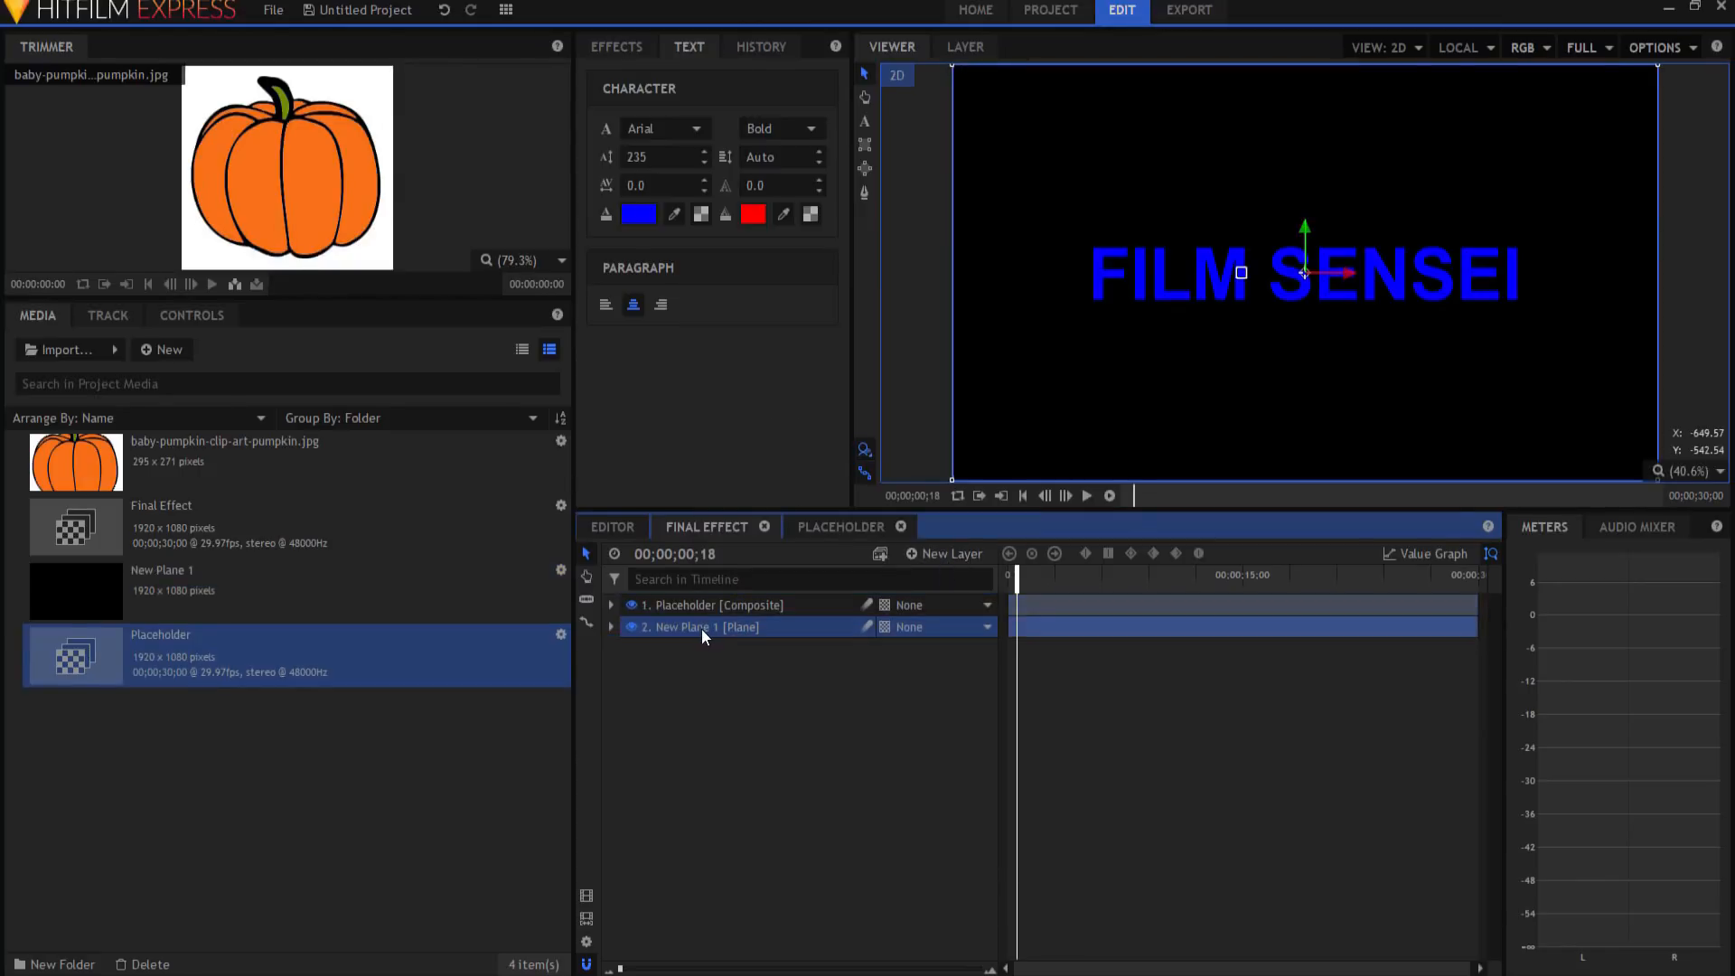
{"action": "double_click", "coordinate": [701, 627]}
{"action": "type", "text": "BG"}
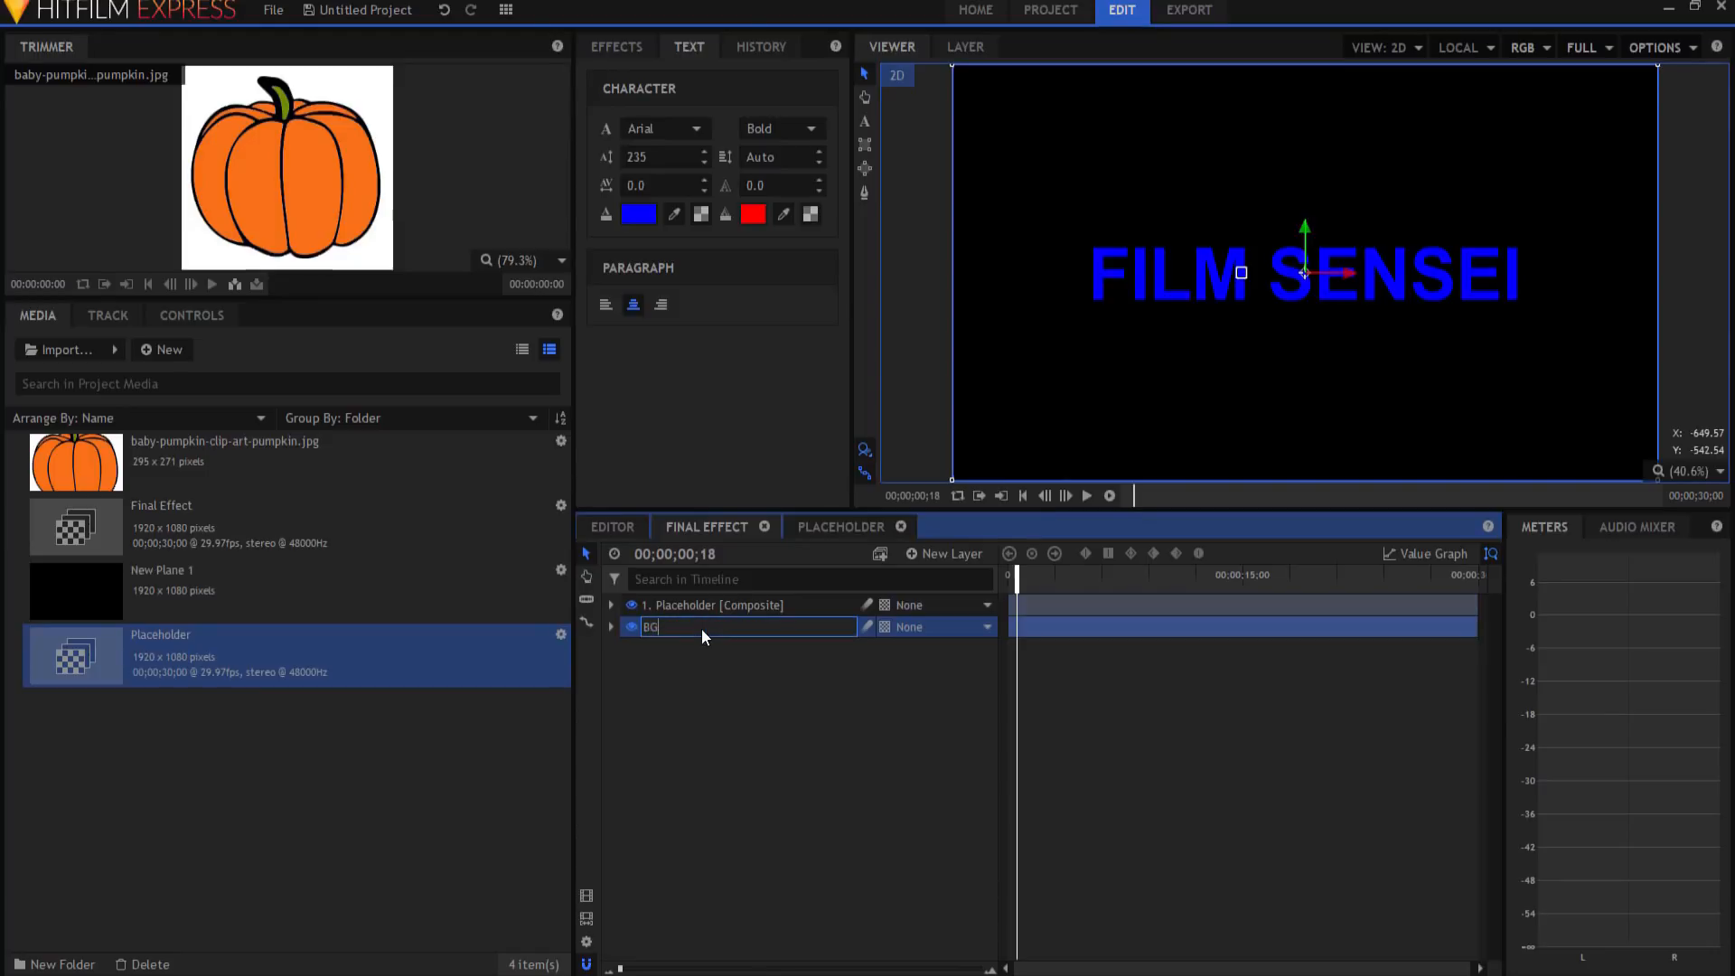
{"action": "key", "text": "Return"}
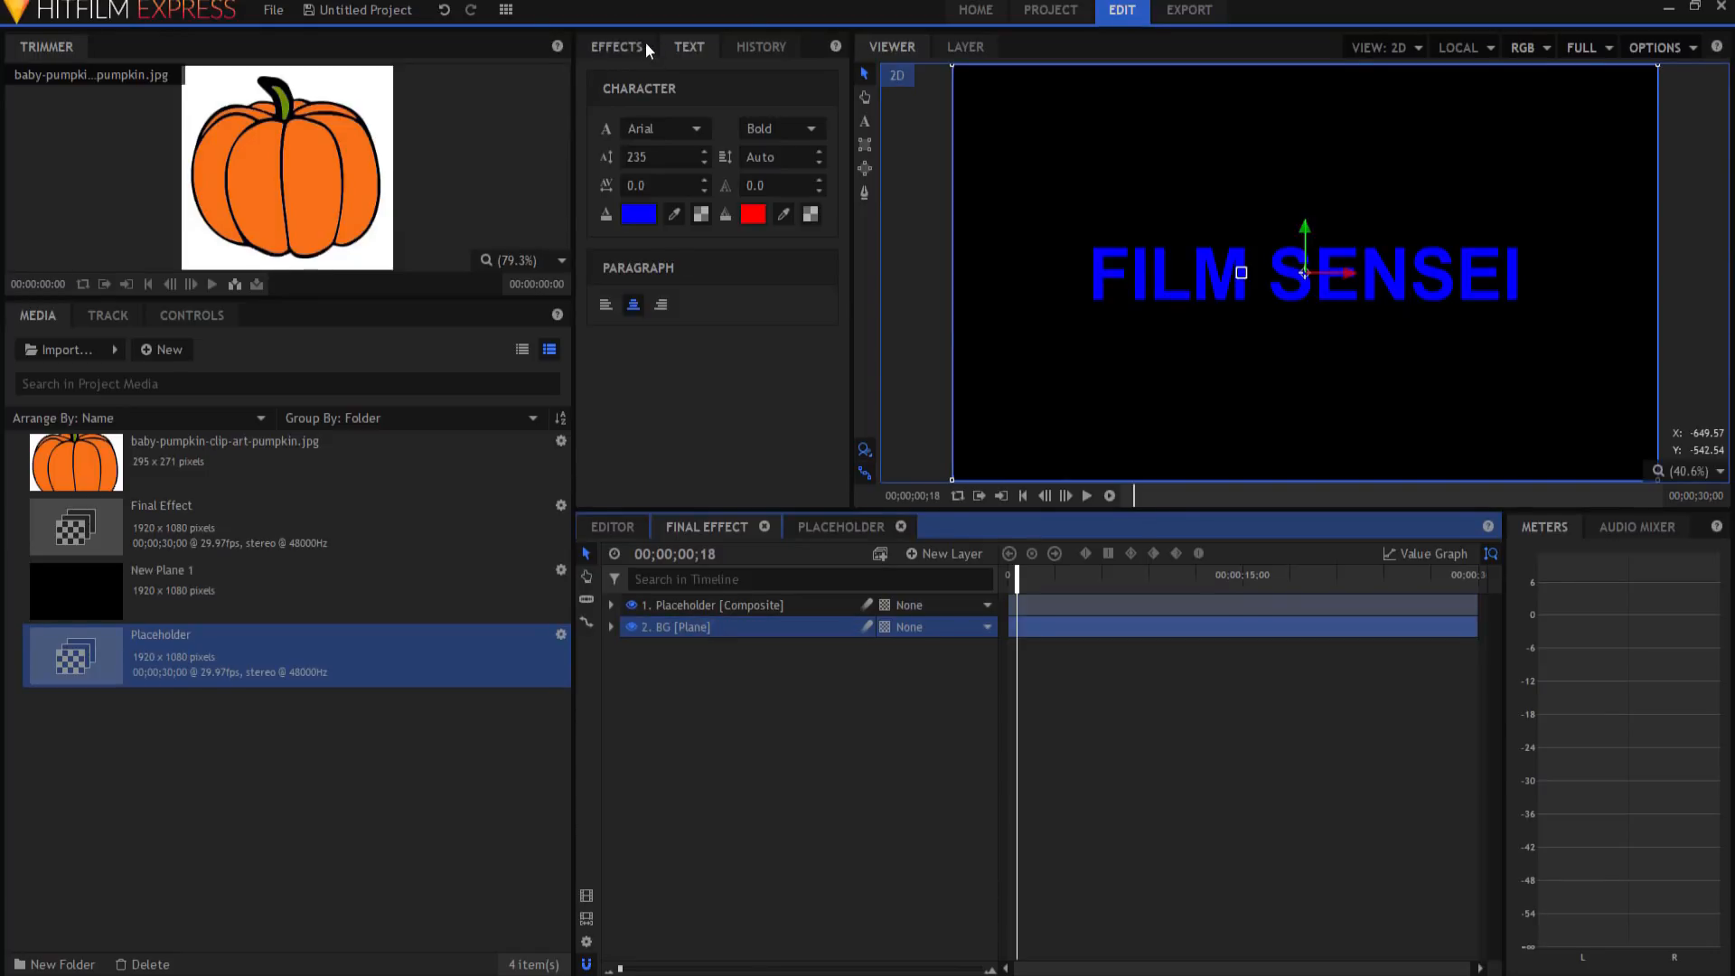
Step: Apply the Fill Color effect to BG with Blend Amount 100%
{"action": "left_click", "coordinate": [609, 46]}
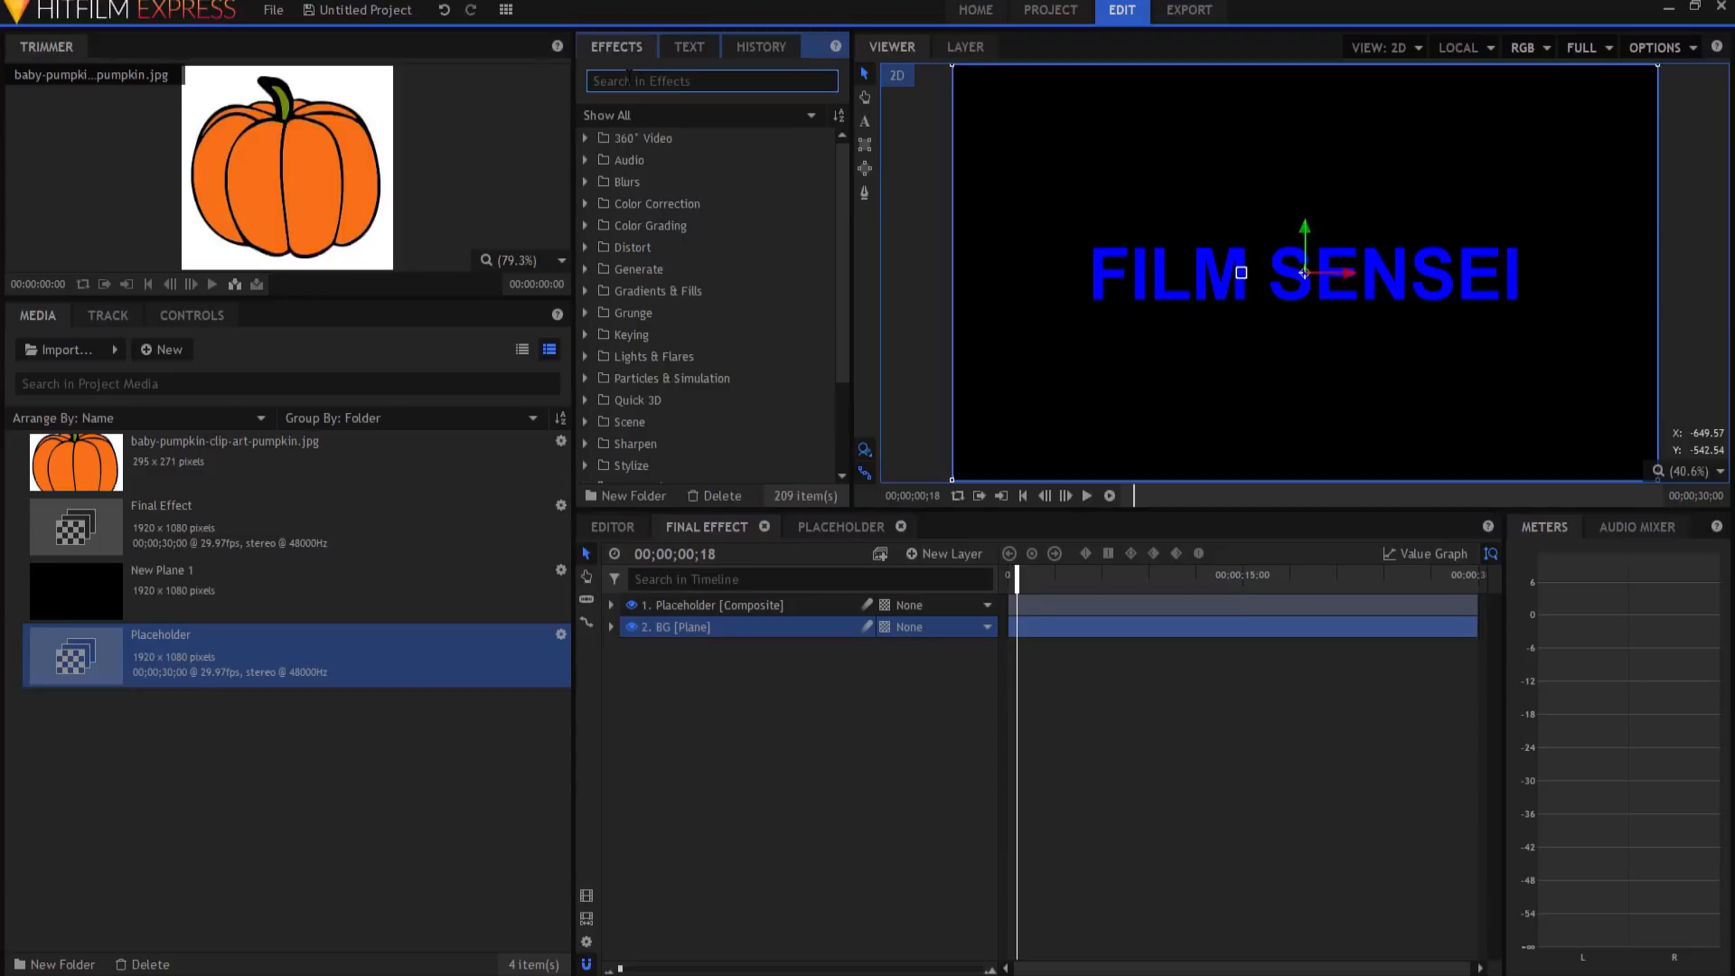
{"action": "type", "text": "fill"}
{"action": "left_click_drag", "start_coordinate": [664, 161], "coordinate": [676, 624]}
{"action": "left_click", "coordinate": [647, 692]}
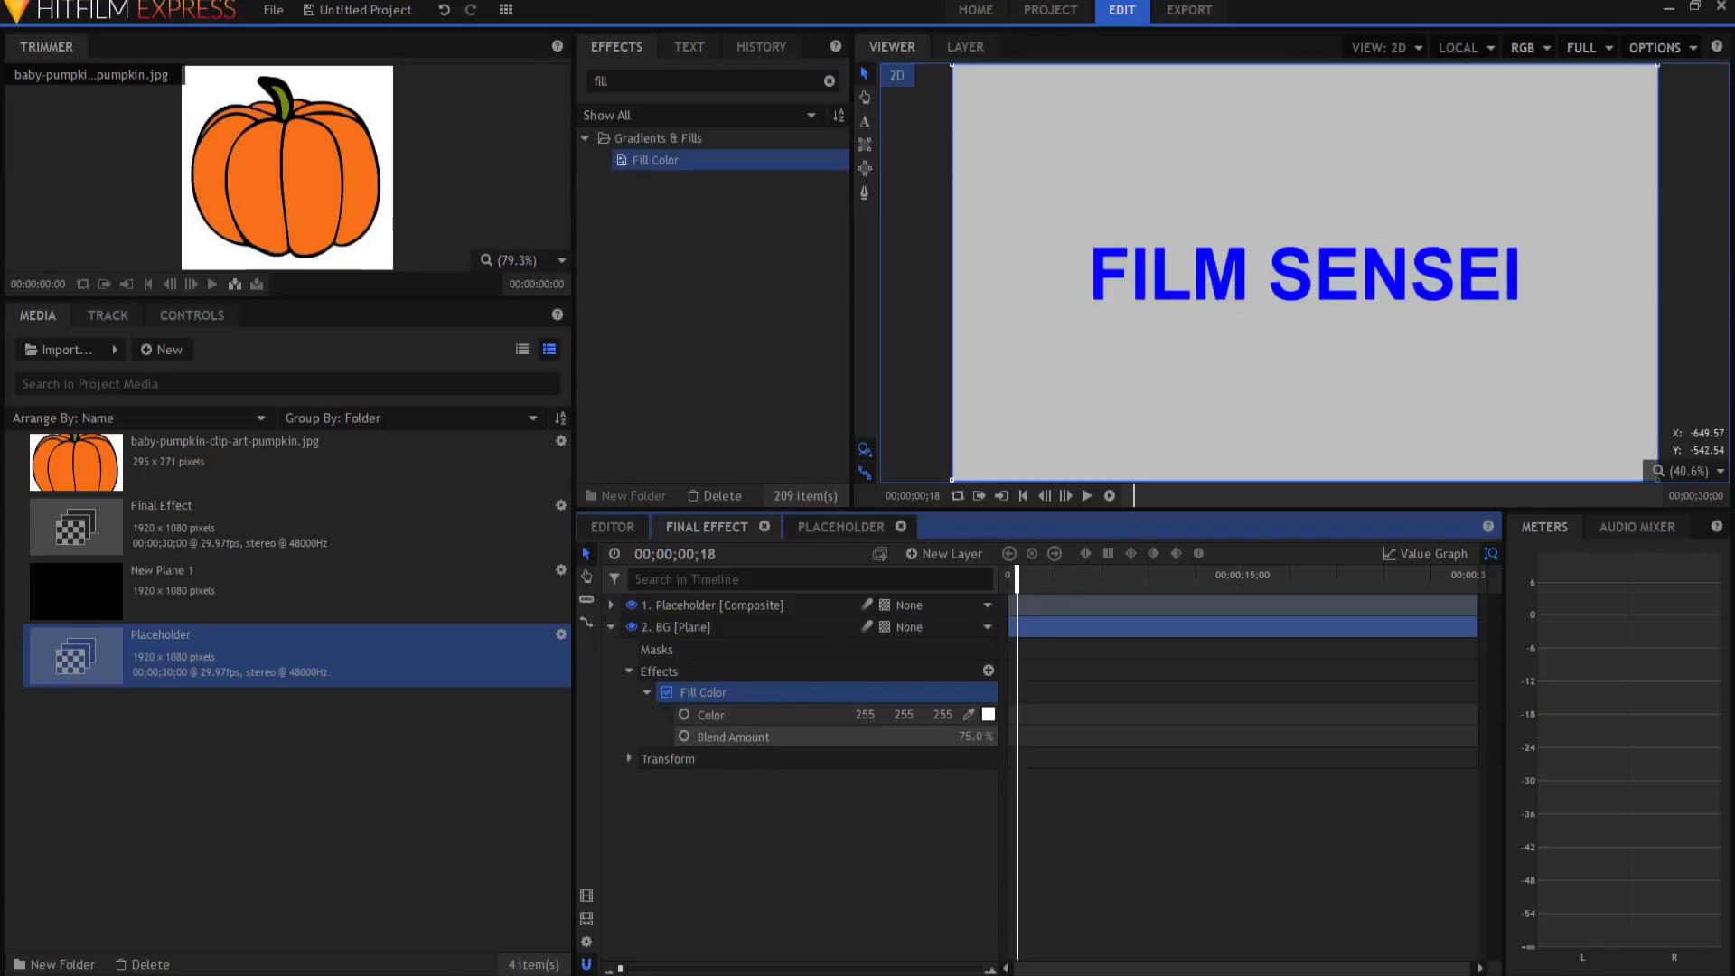
{"action": "left_click_drag", "start_coordinate": [973, 736], "coordinate": [1012, 736]}
Step: Set BG's fill colour to light cyan #aaffff
{"action": "left_click", "coordinate": [989, 714]}
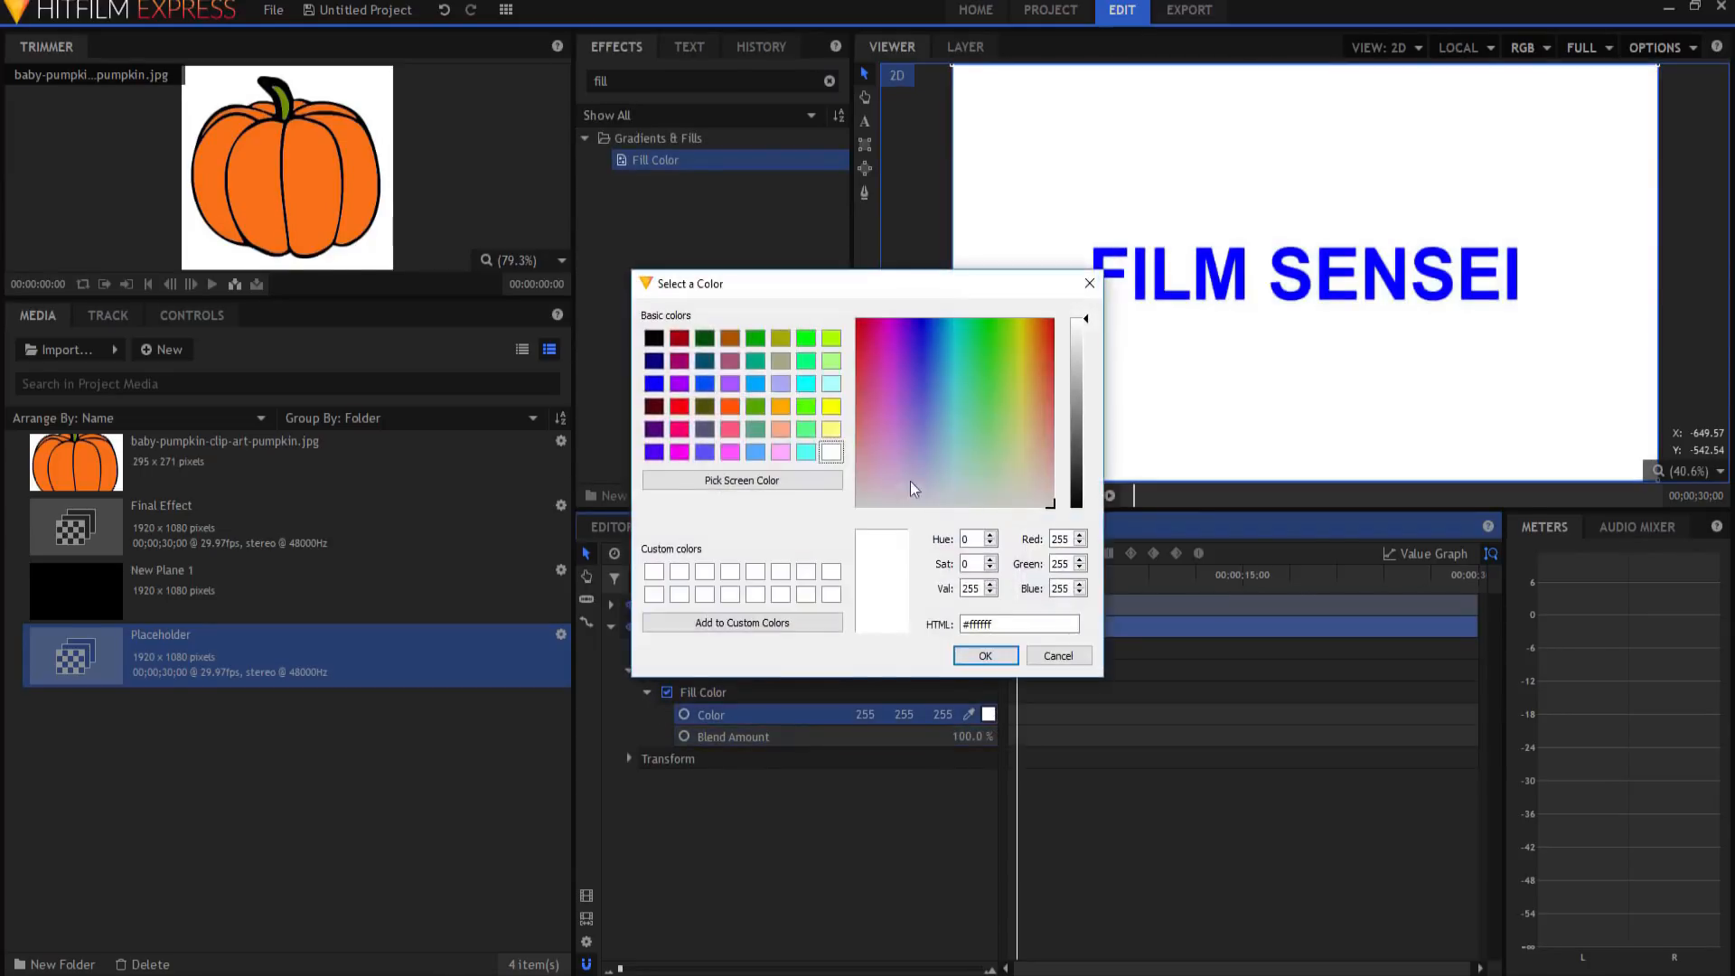
{"action": "left_click", "coordinate": [985, 655]}
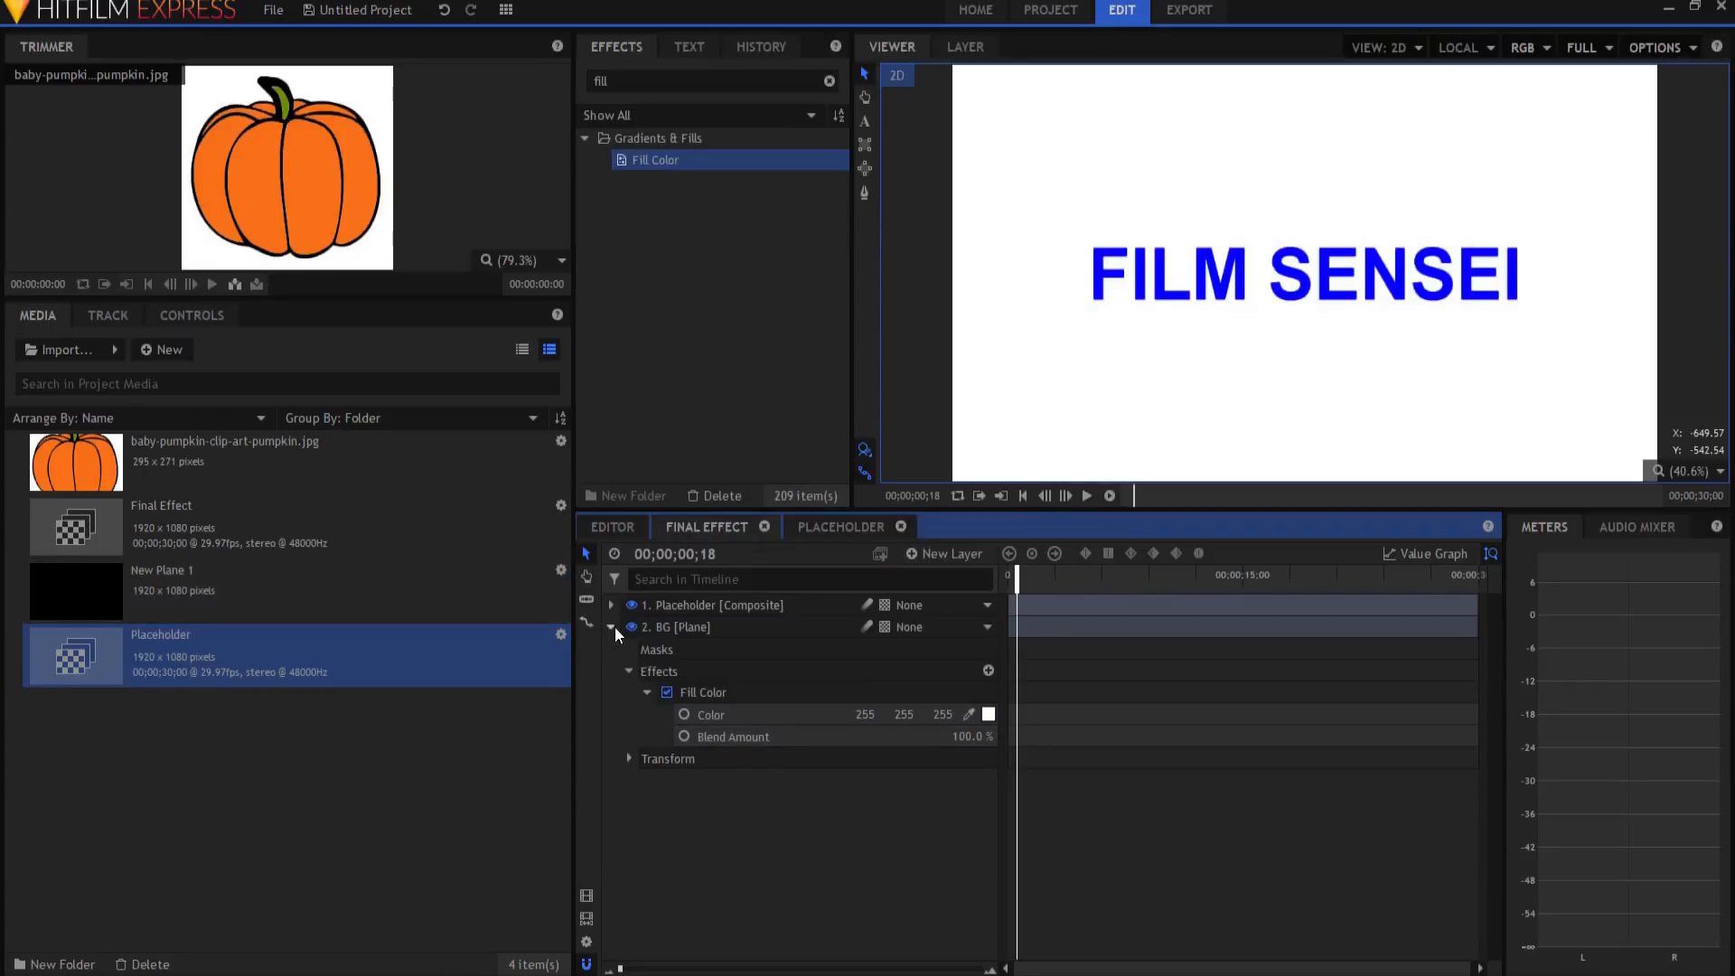
{"action": "left_click", "coordinate": [988, 715]}
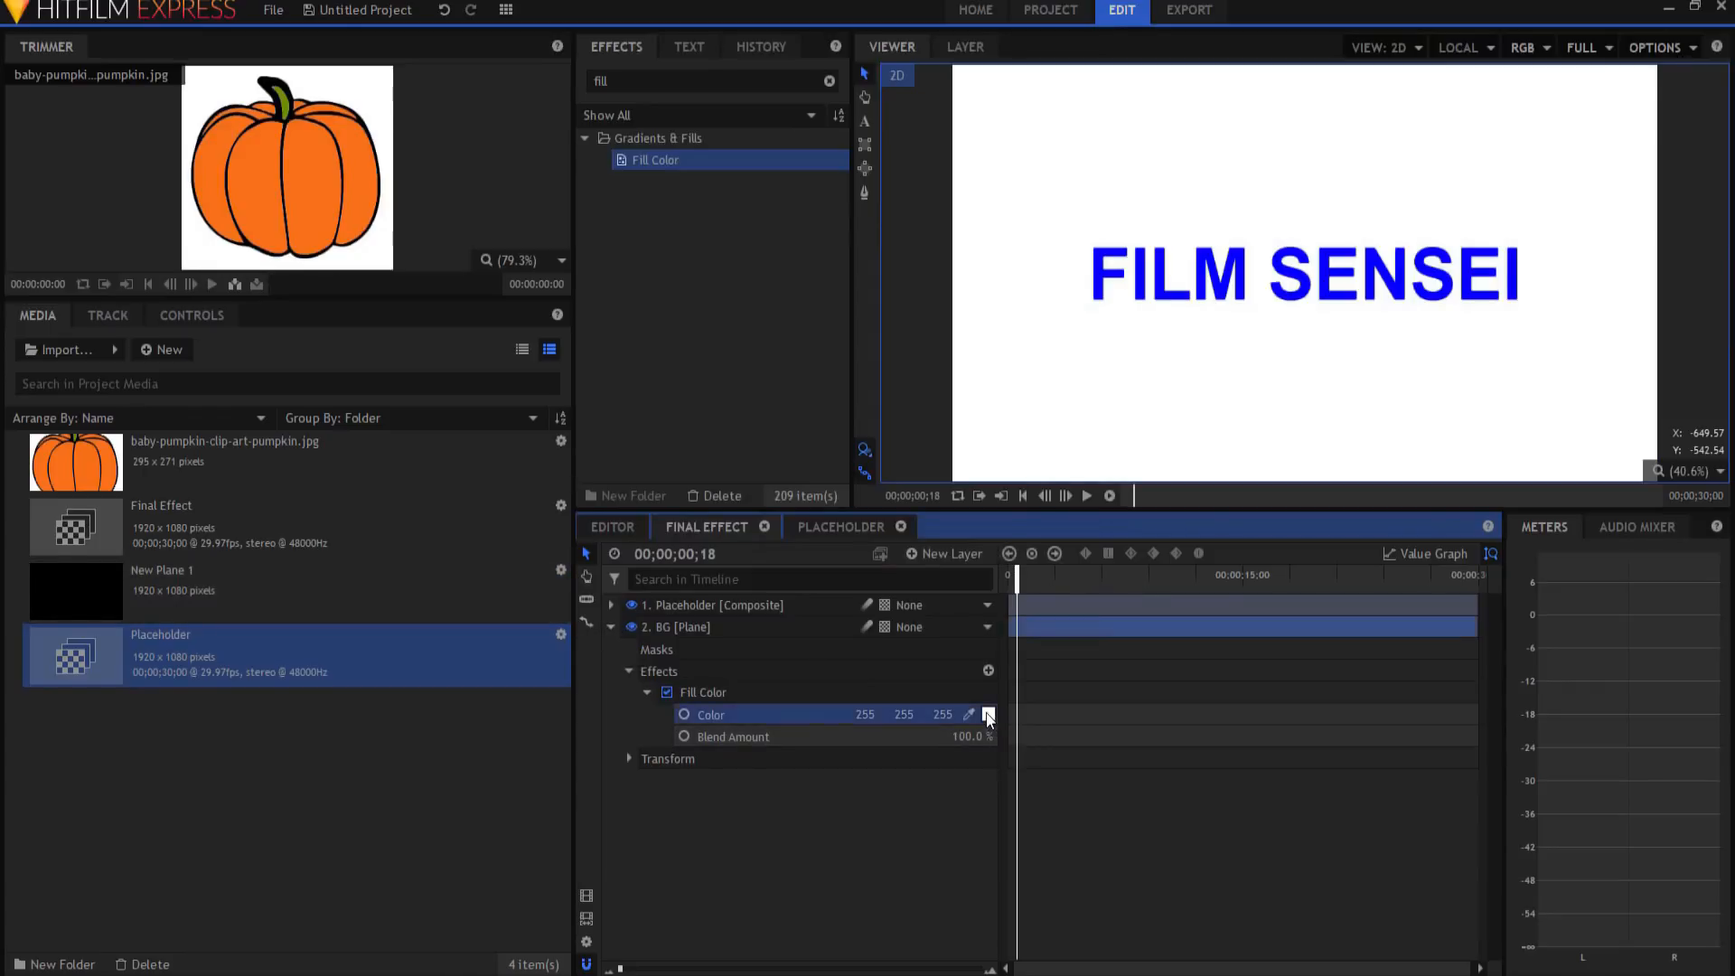
{"action": "left_click", "coordinate": [831, 384]}
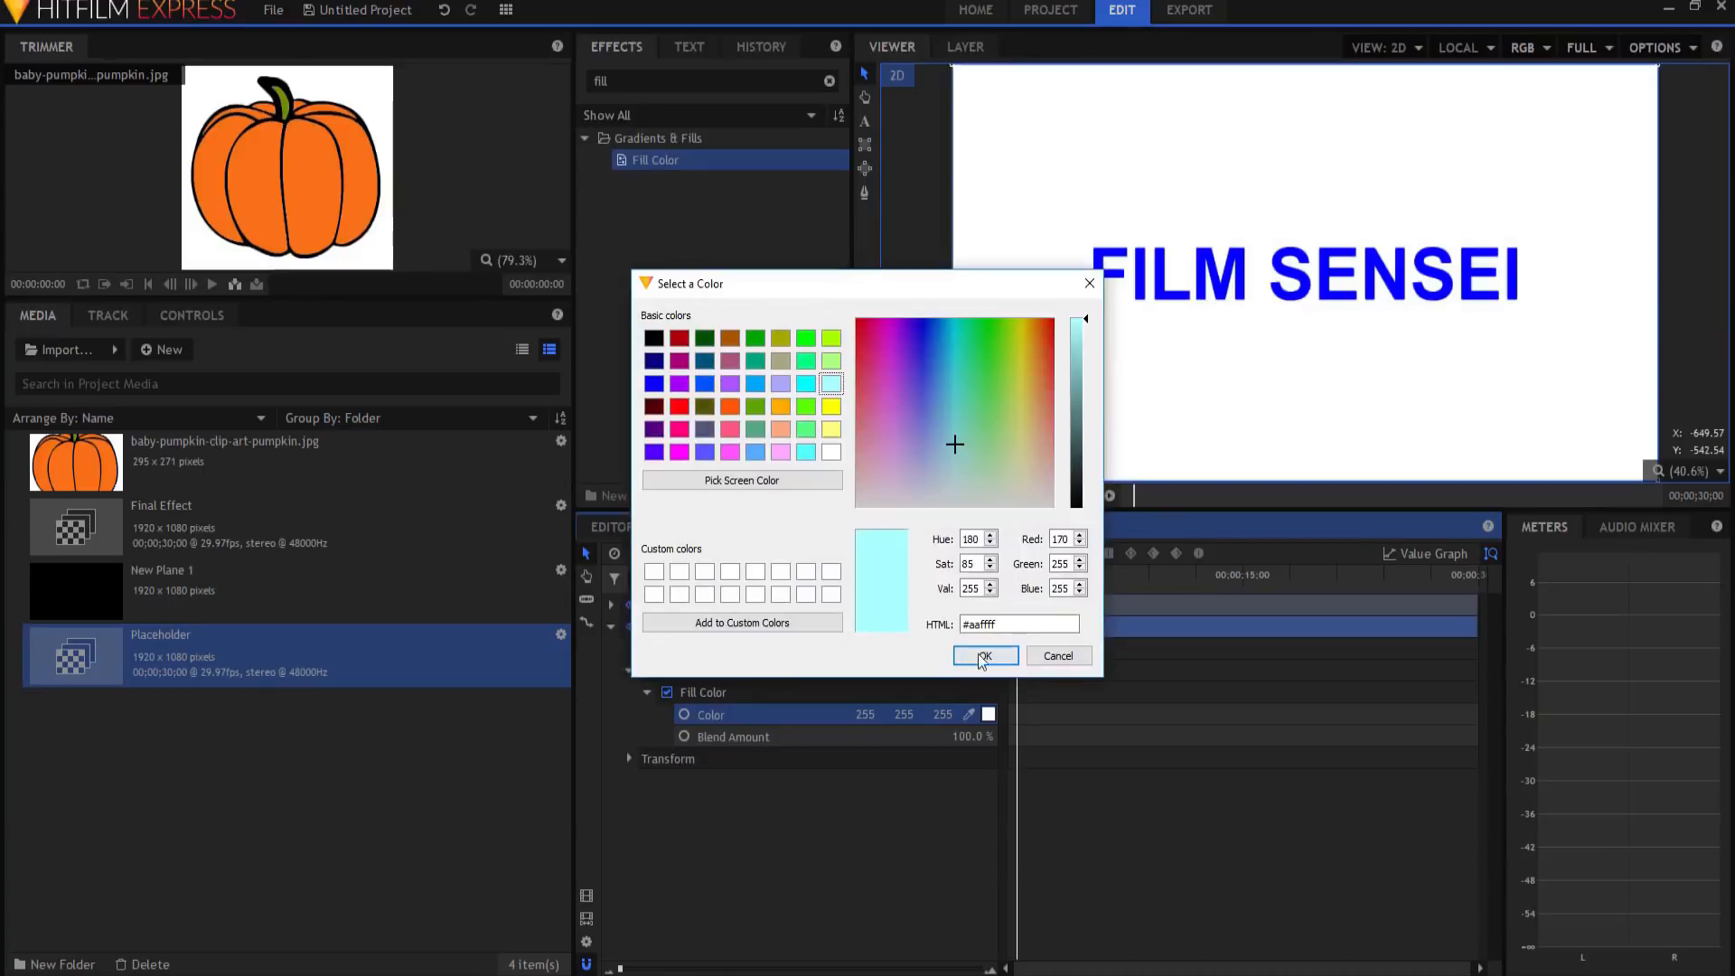
{"action": "left_click", "coordinate": [985, 656]}
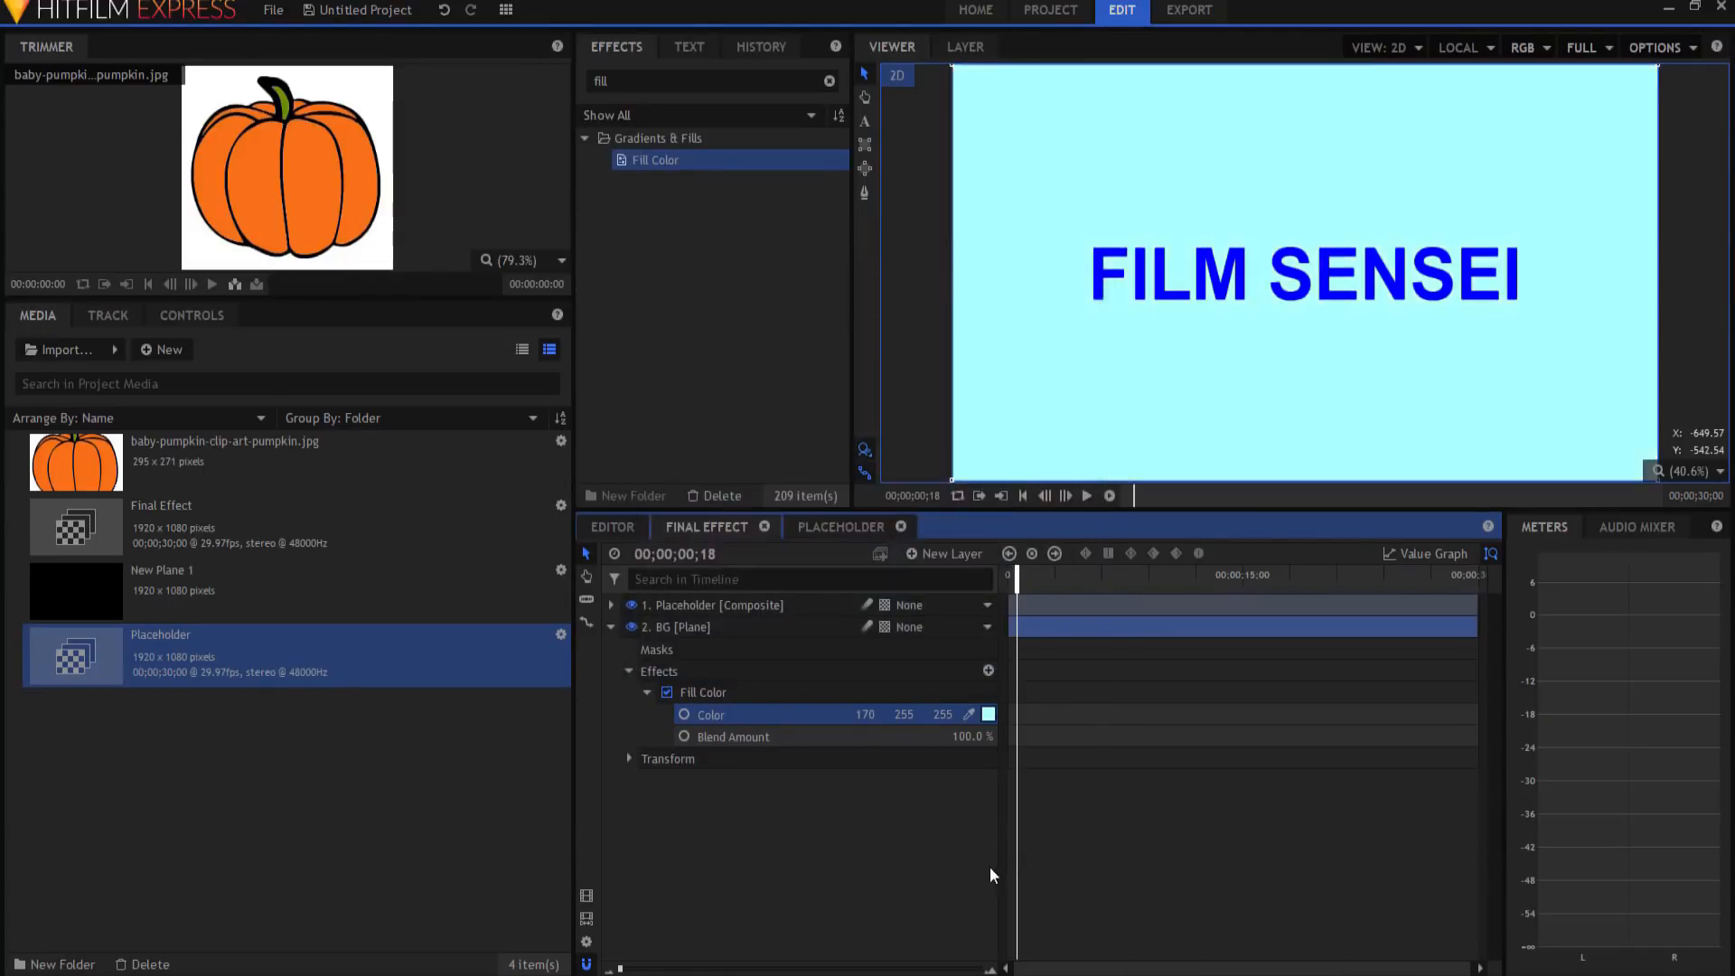
{"action": "left_click", "coordinate": [611, 626]}
Step: Duplicate Placeholder, rename the copy 'Placeholder Shadow', and search effects for 'zo'
{"action": "right_click", "coordinate": [702, 604]}
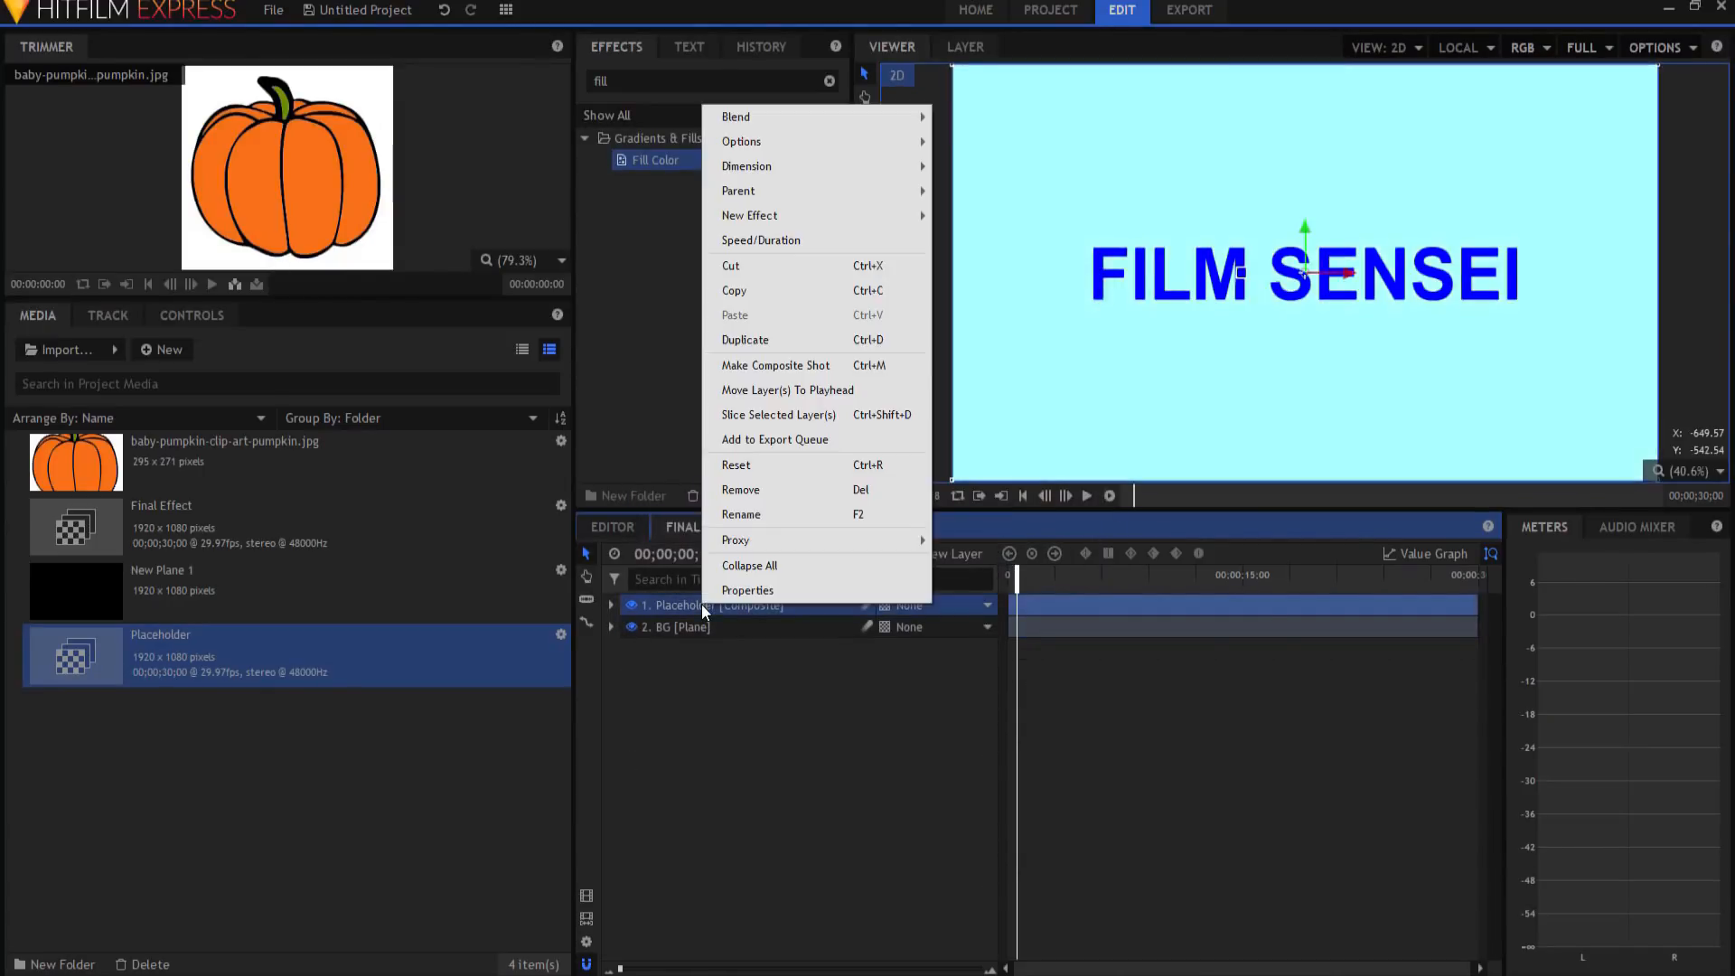
{"action": "left_click", "coordinate": [680, 604]}
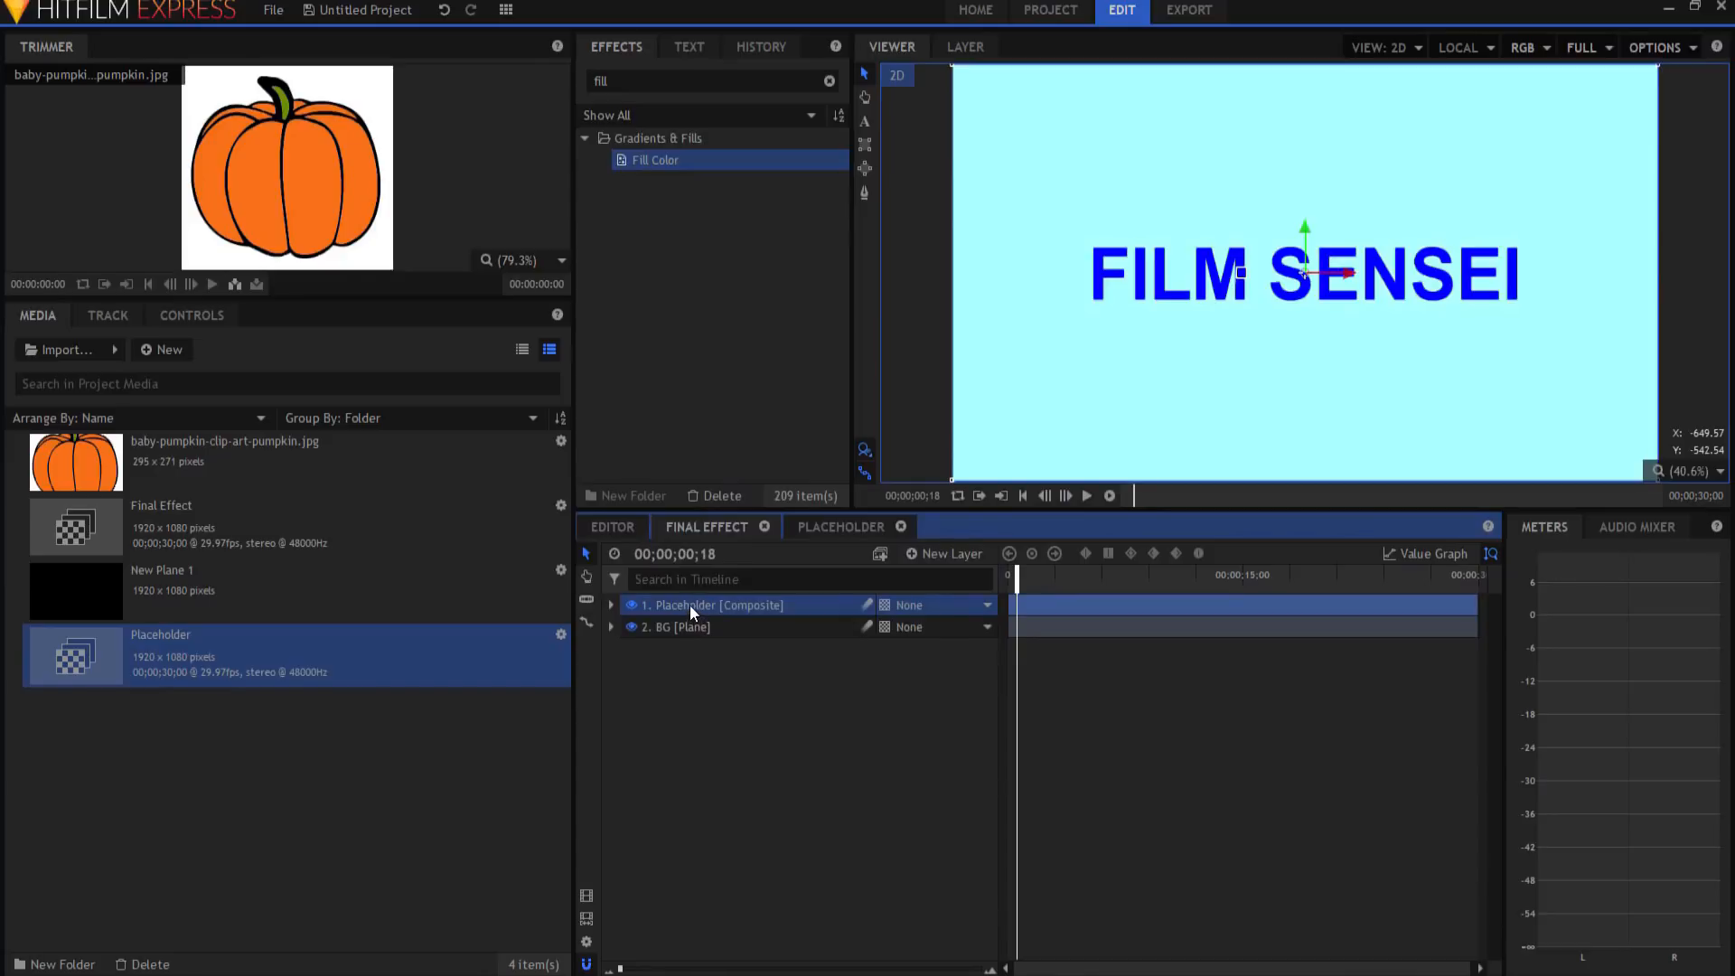
{"action": "right_click", "coordinate": [691, 605]}
{"action": "left_click", "coordinate": [755, 337]}
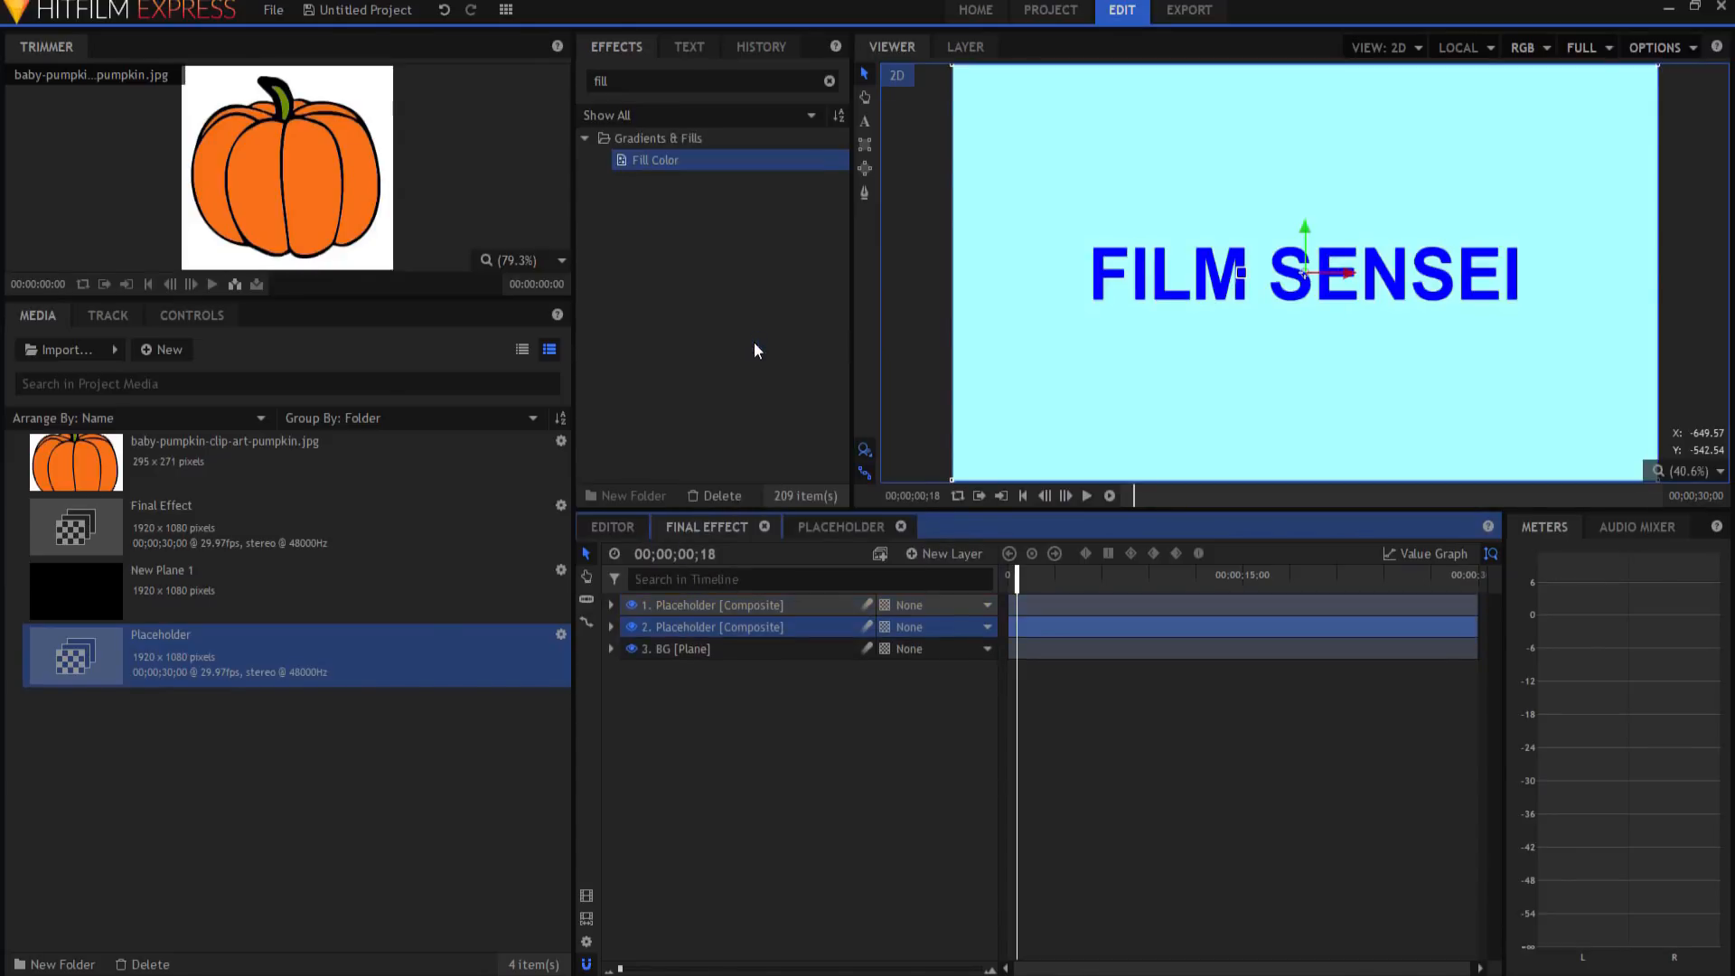
{"action": "left_click", "coordinate": [677, 625]}
{"action": "left_click", "coordinate": [674, 627]}
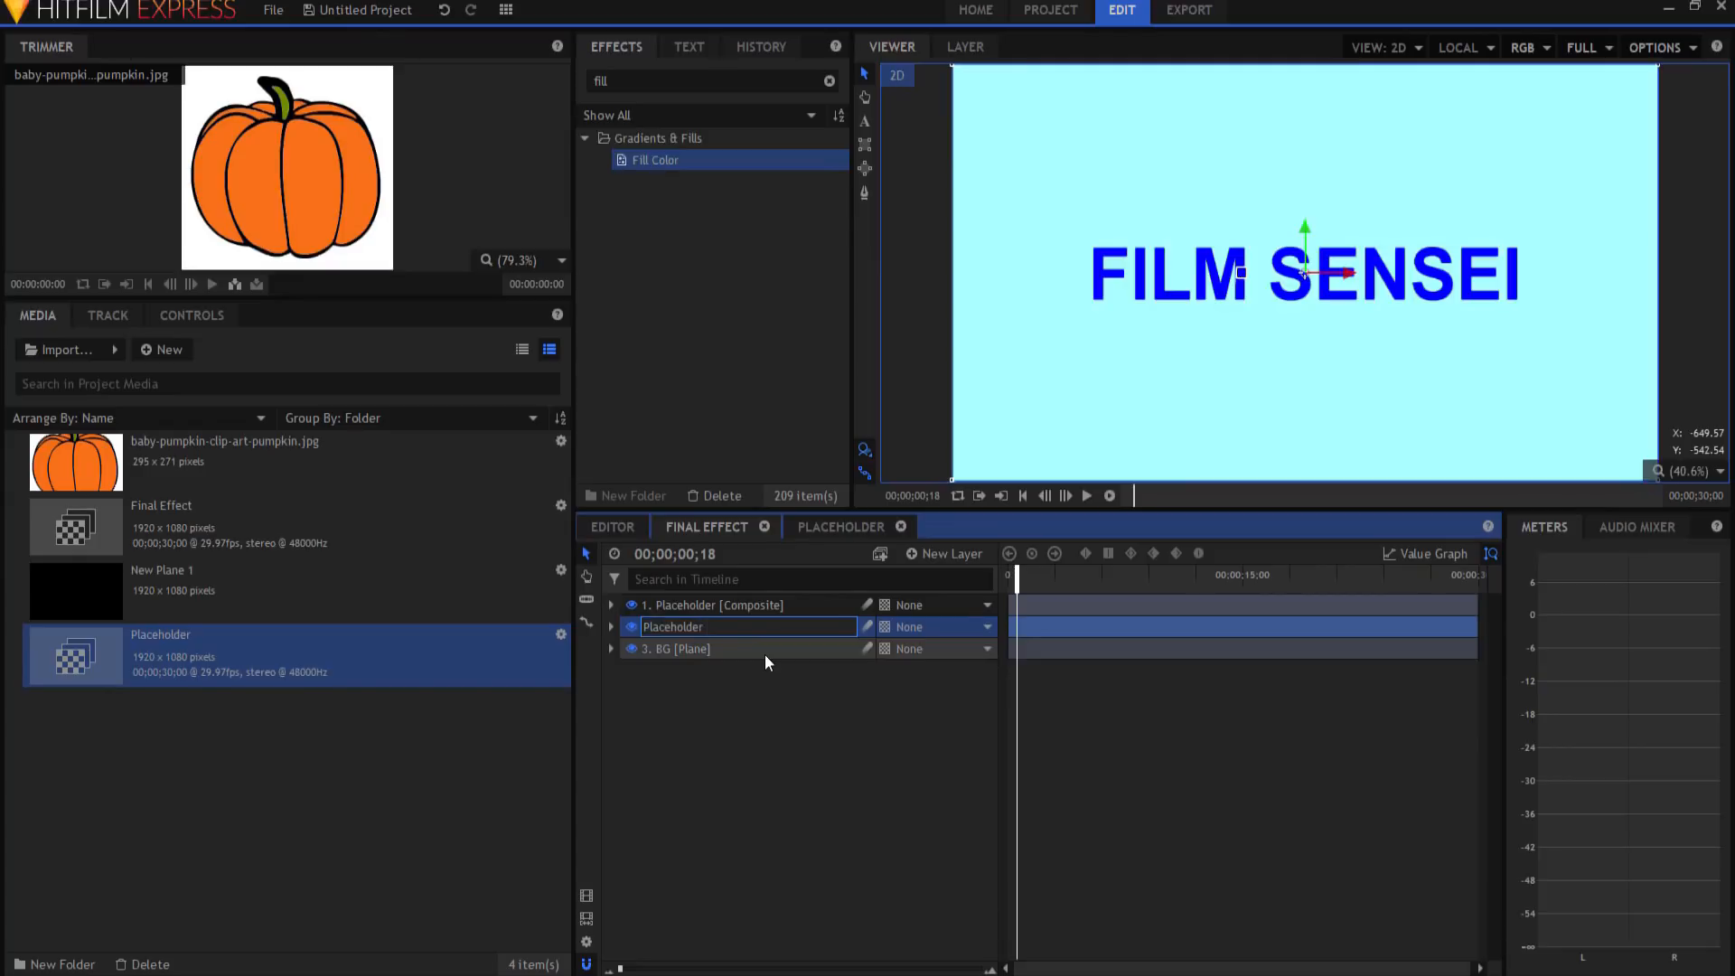
{"action": "type", "text": "Shadow"}
{"action": "key", "text": "Return"}
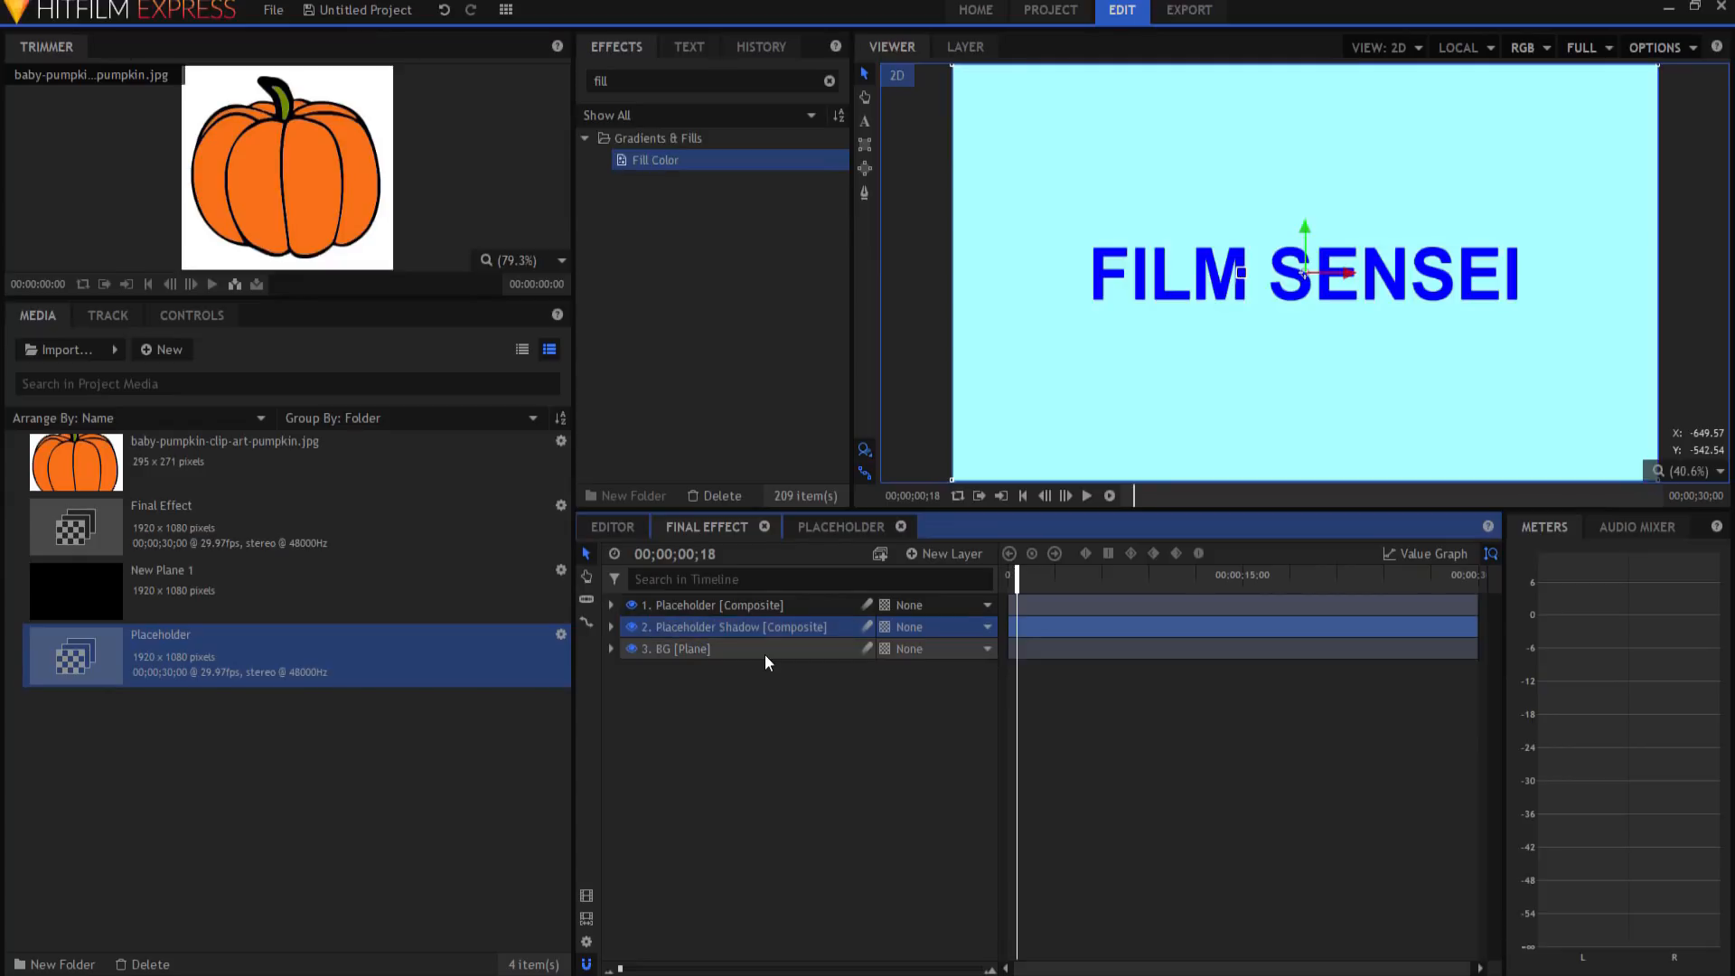
{"action": "left_click", "coordinate": [734, 694]}
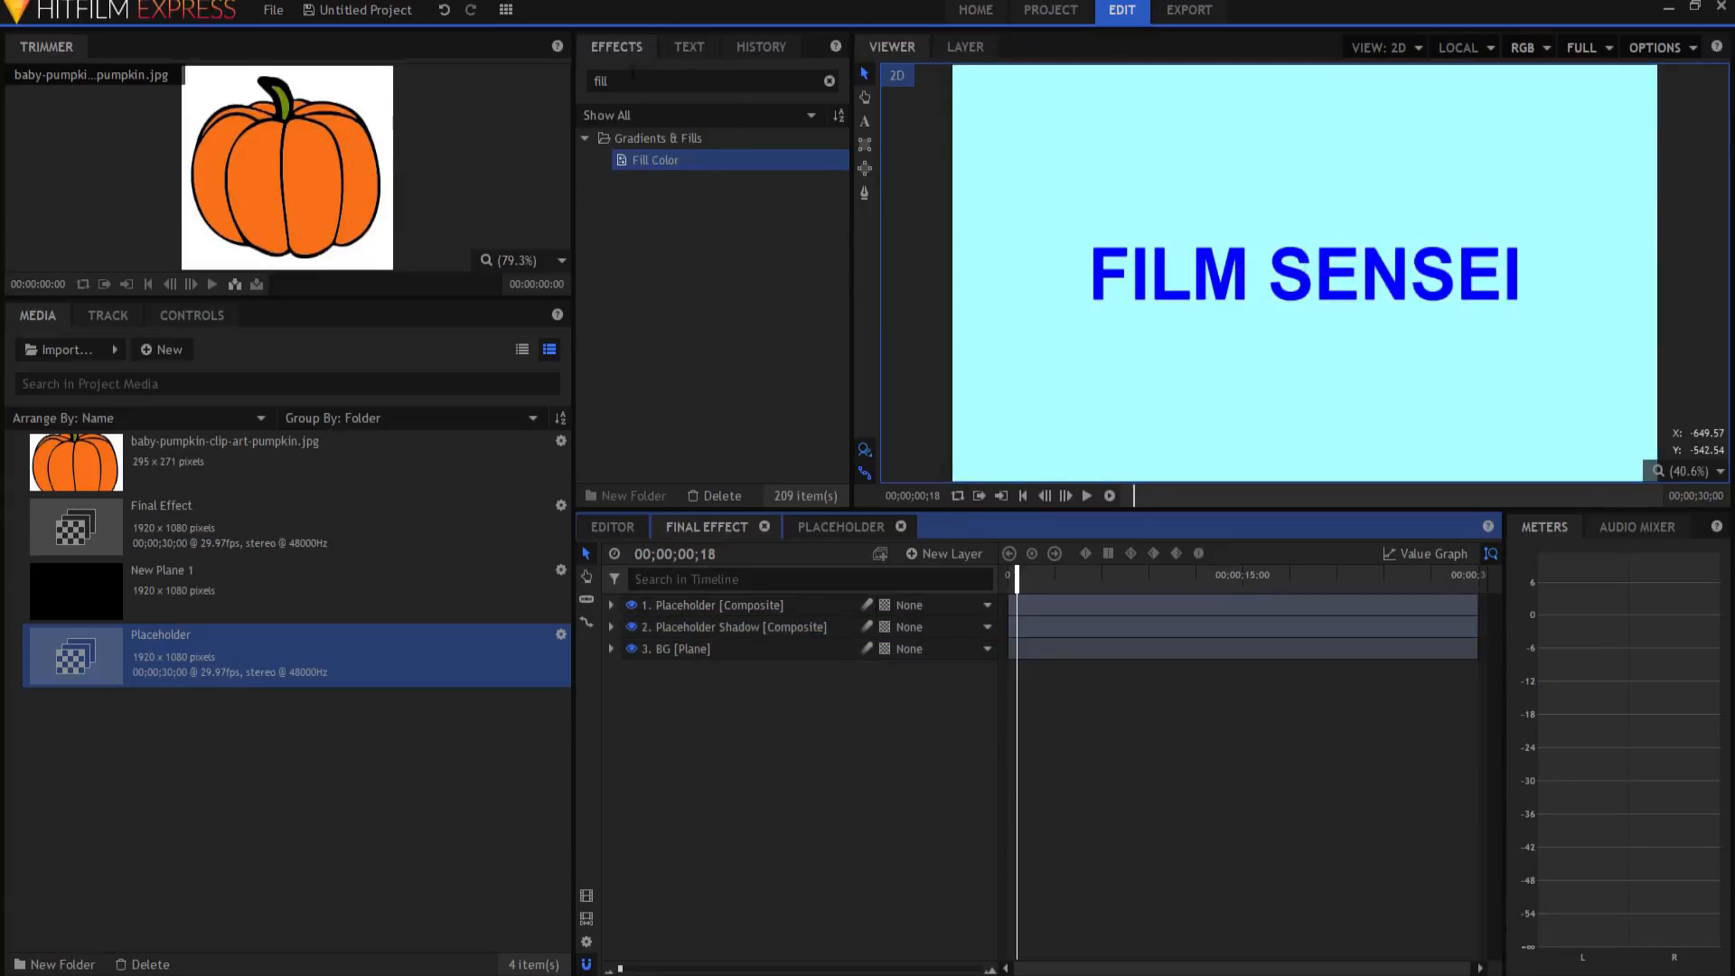
{"action": "double_click", "coordinate": [634, 80]}
{"action": "type", "text": "zo"}
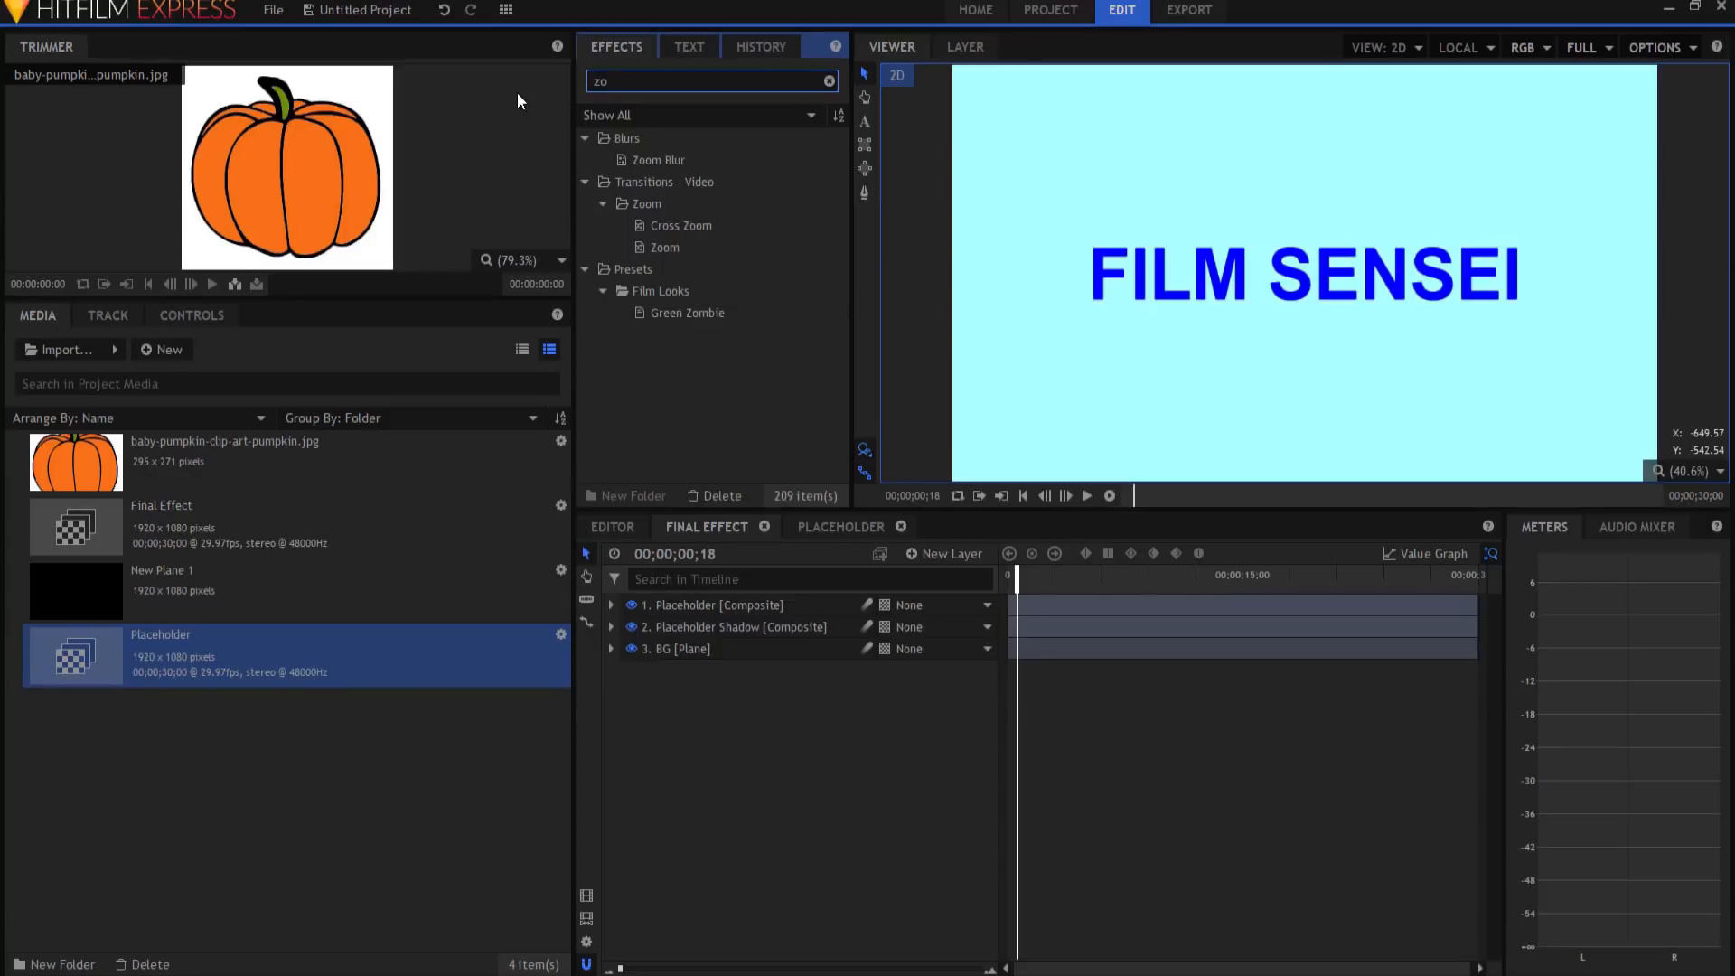
Step: Apply Zoom Blur to the Placeholder Shadow layer and show its centre settings
{"action": "left_click", "coordinate": [665, 159]}
{"action": "left_click_drag", "start_coordinate": [665, 159], "coordinate": [698, 628]}
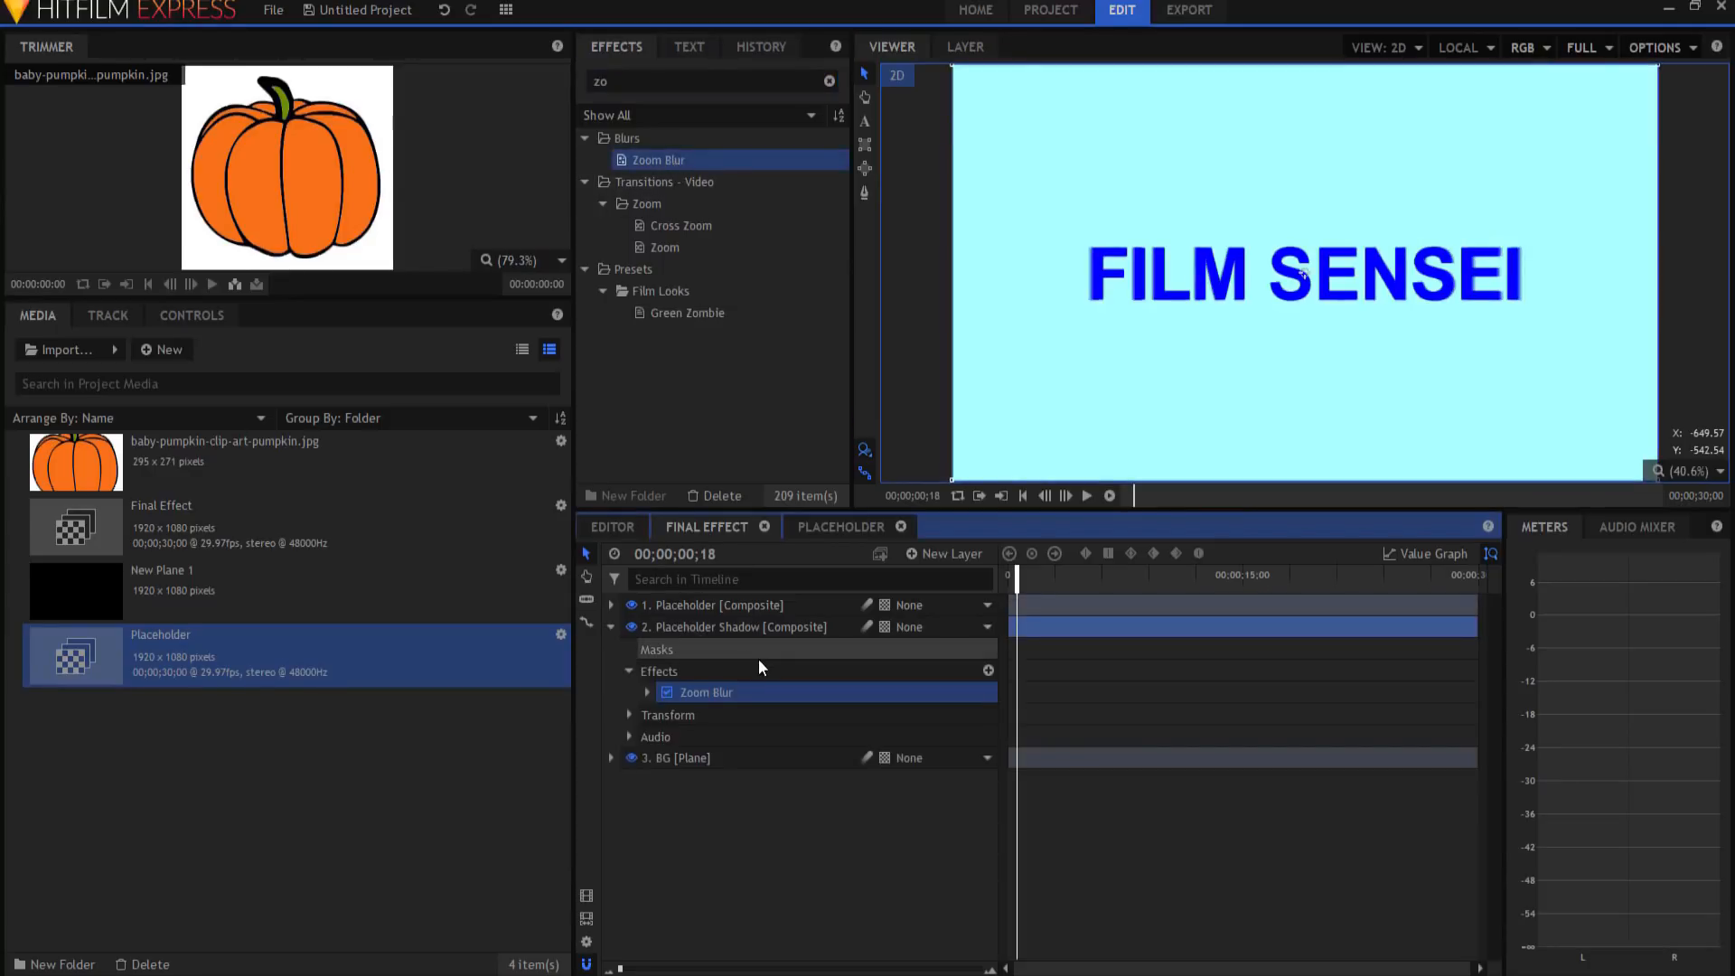
{"action": "left_click", "coordinate": [647, 692]}
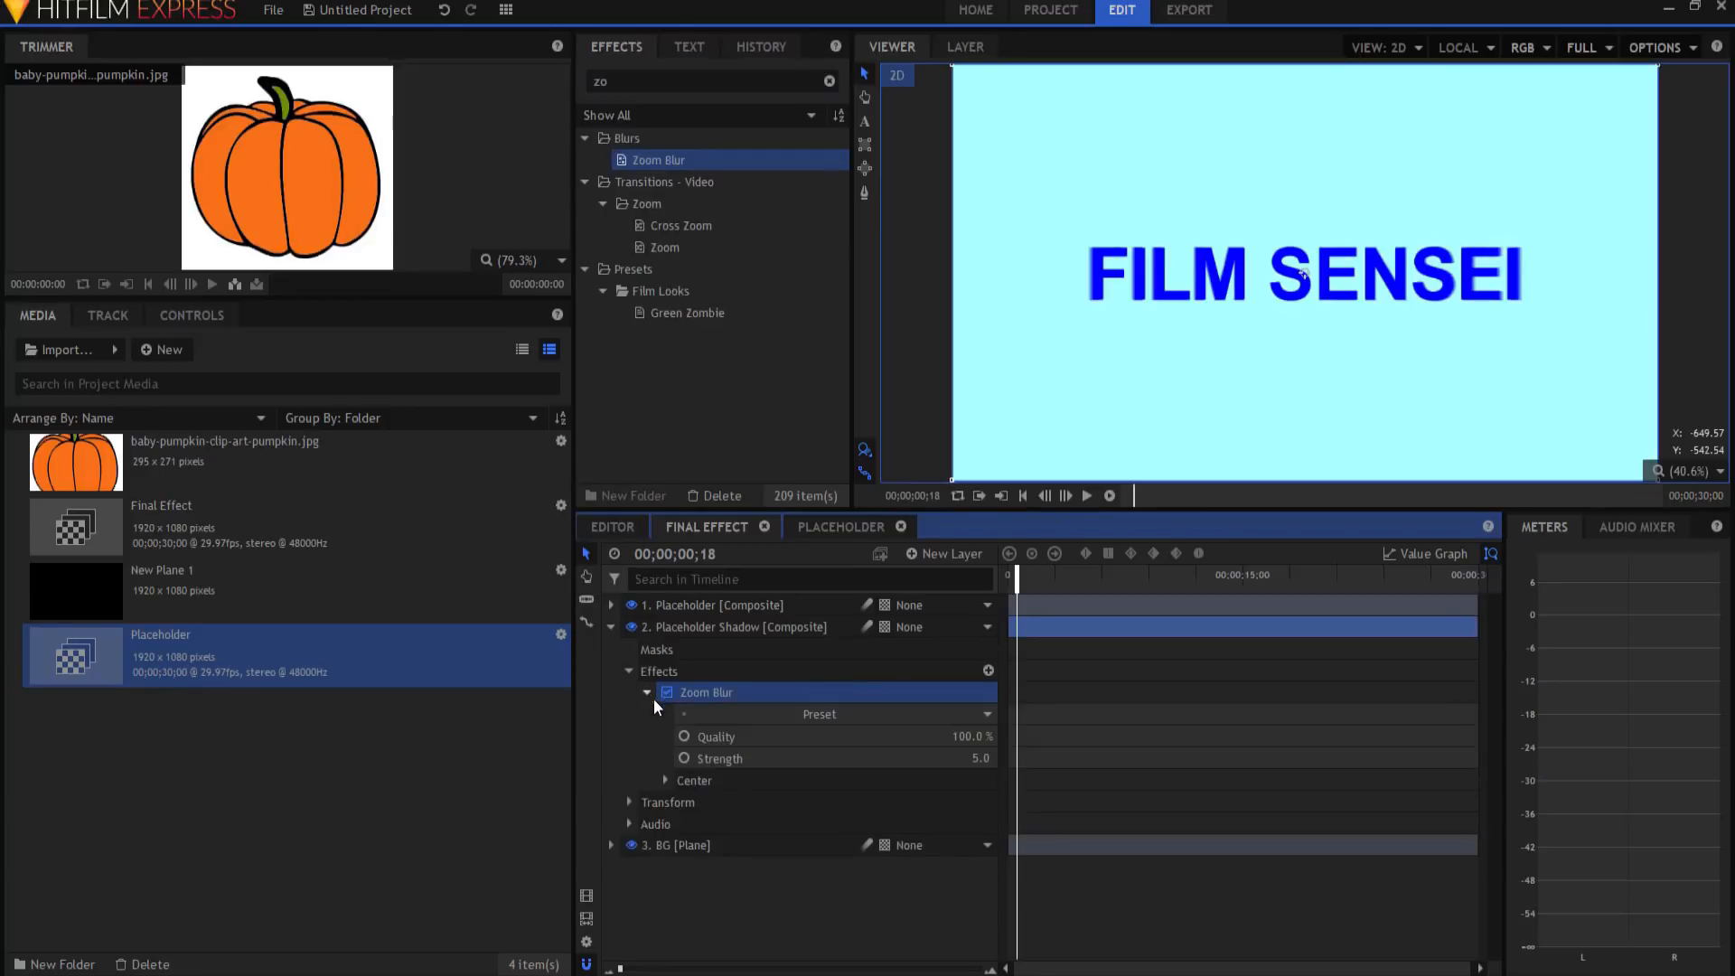
{"action": "left_click", "coordinate": [665, 780]}
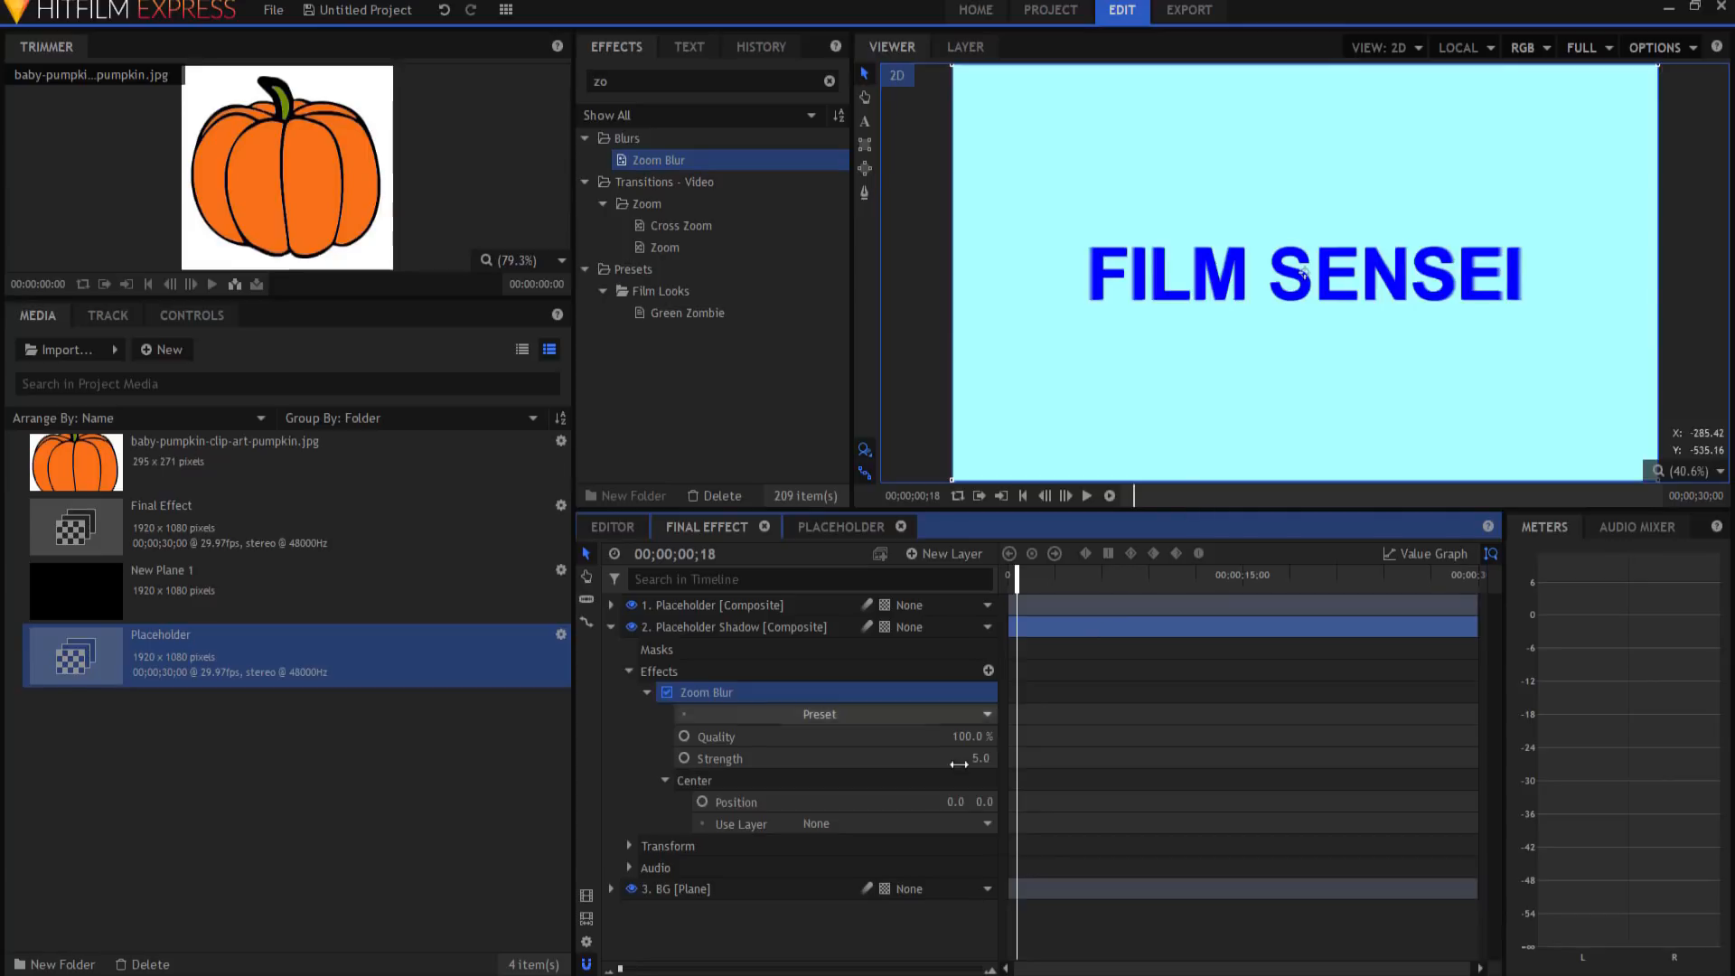
Step: Add a New Point layer below BG and use it as the Zoom Blur centre
{"action": "left_click", "coordinate": [950, 552]}
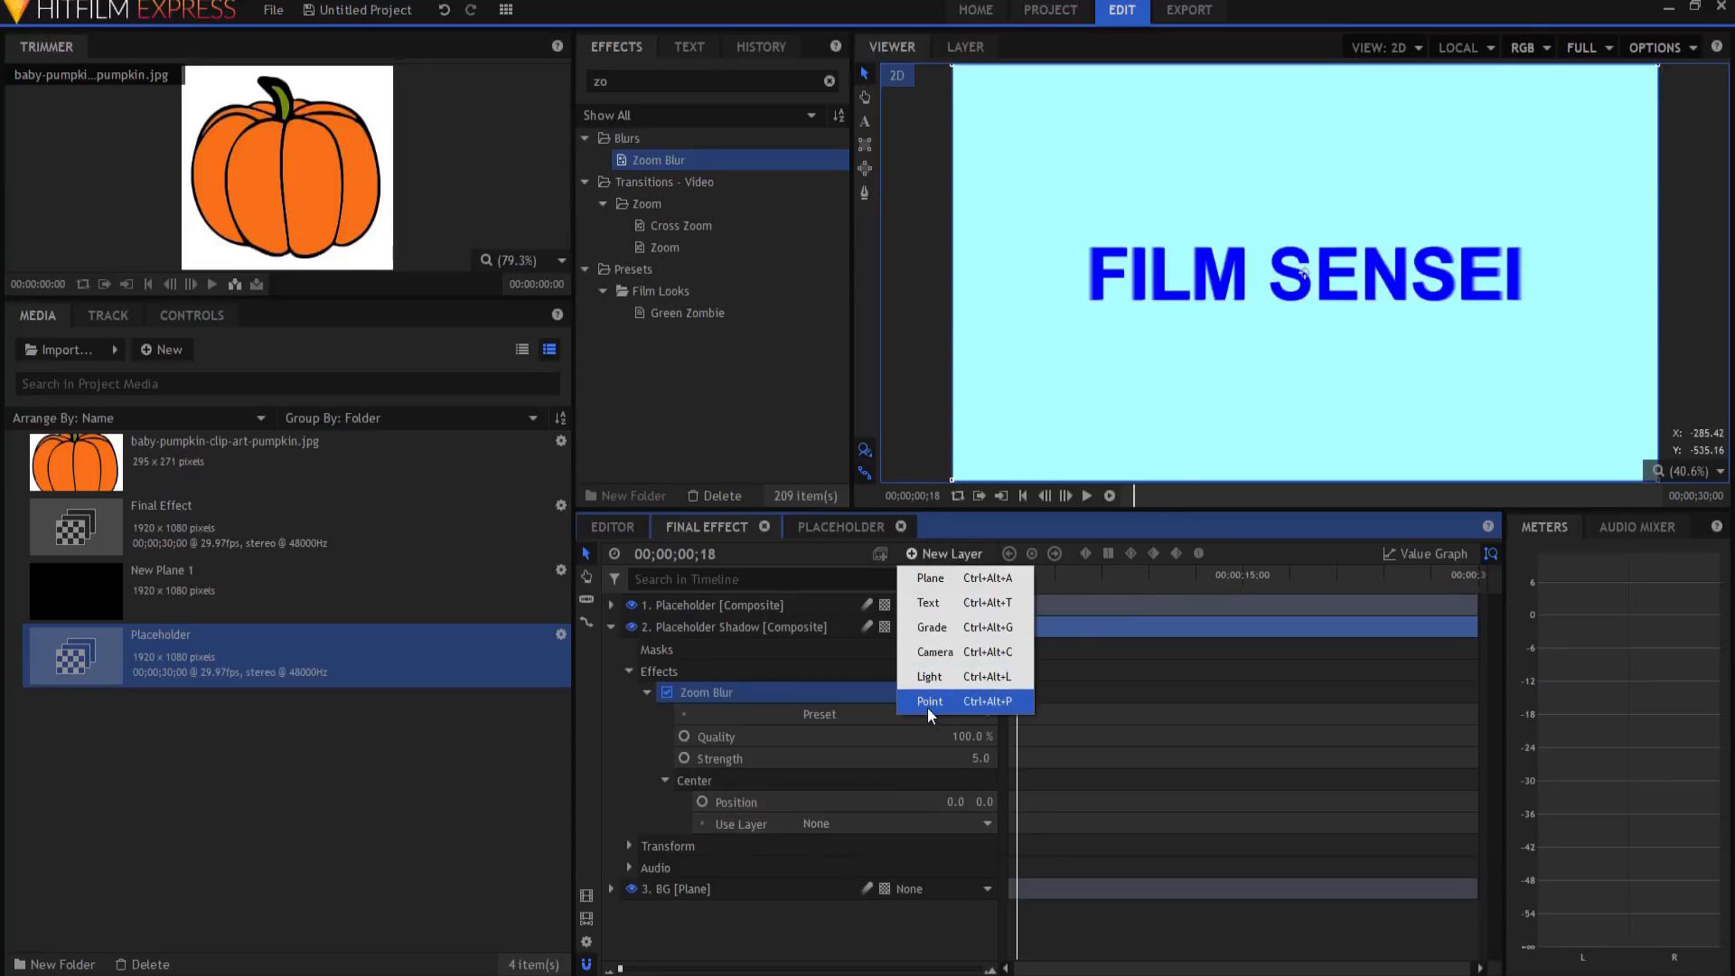
{"action": "left_click", "coordinate": [929, 703]}
{"action": "left_click_drag", "start_coordinate": [712, 616], "coordinate": [714, 918]}
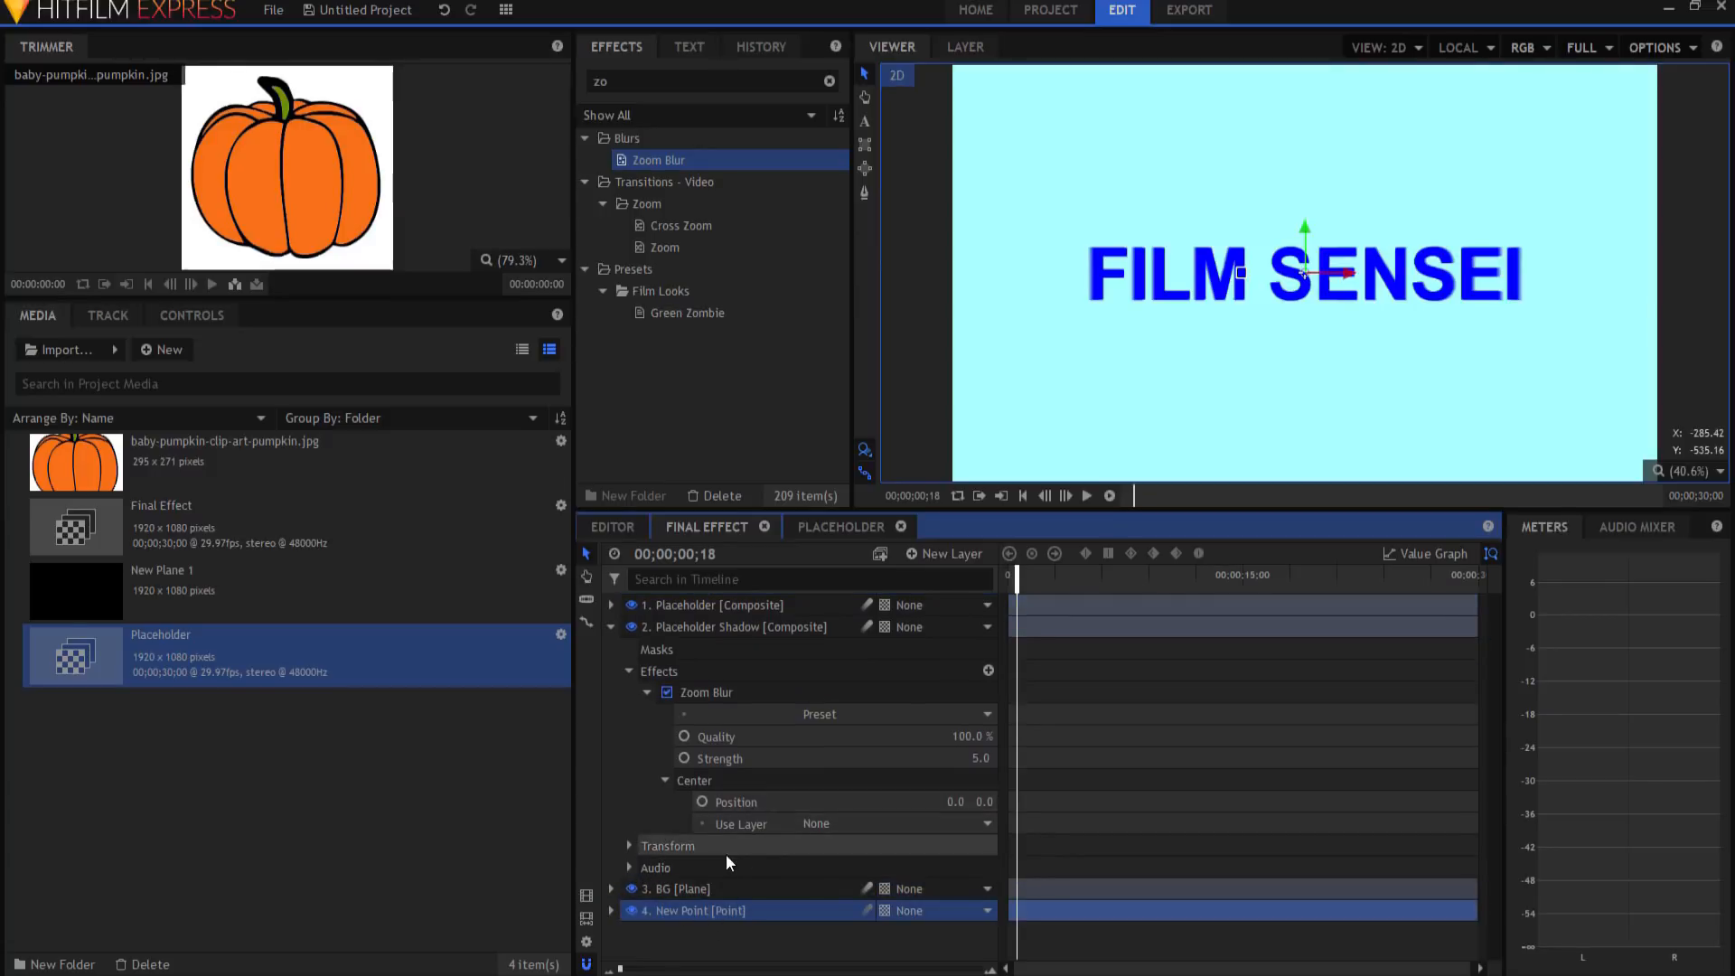
{"action": "left_click", "coordinate": [868, 822]}
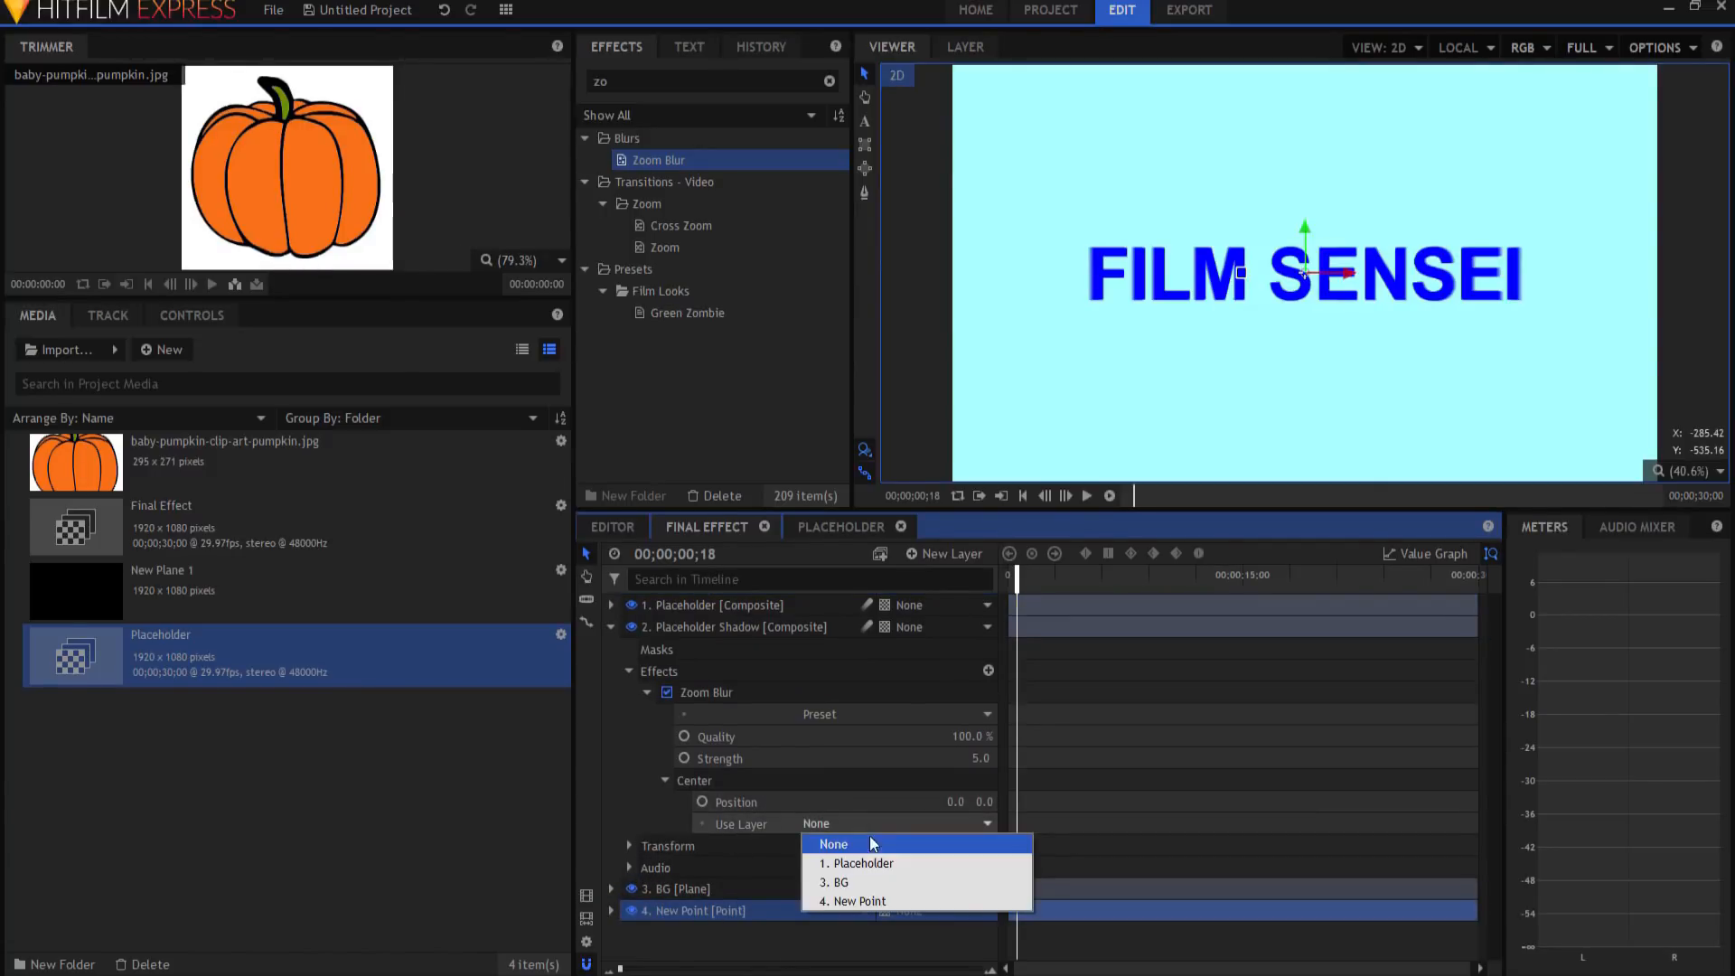
{"action": "left_click", "coordinate": [860, 900]}
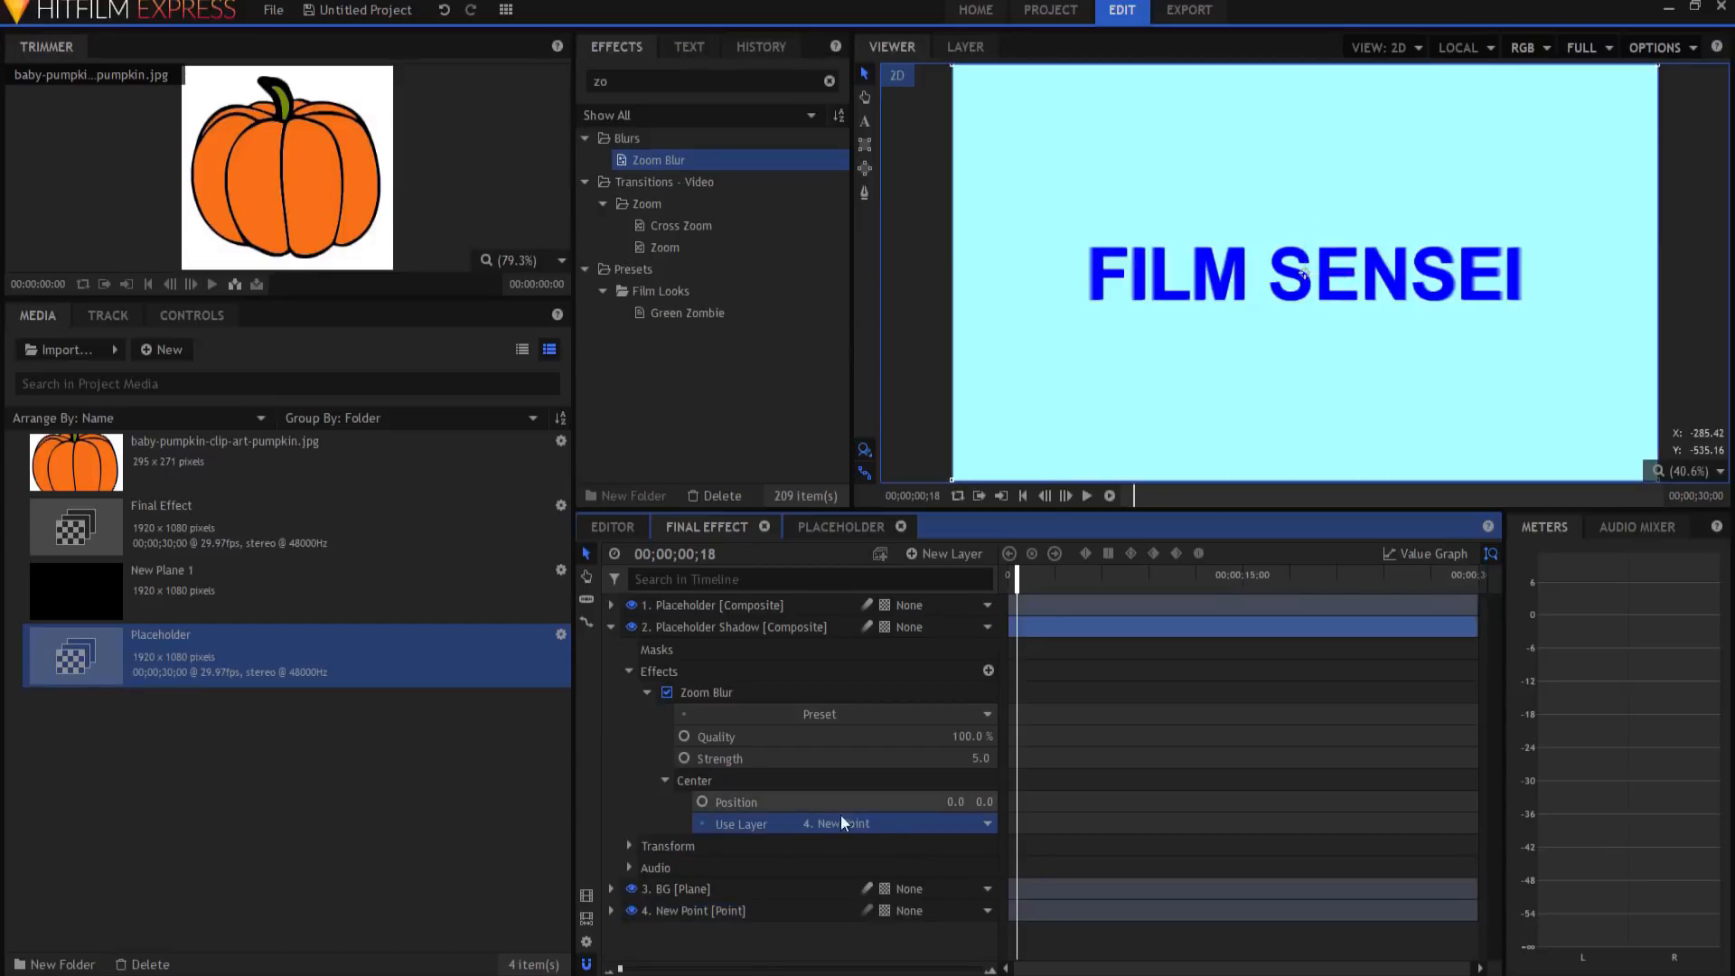
Step: Set the New Point layer's Position Y to 1000000
{"action": "left_click", "coordinate": [611, 911]}
{"action": "left_click", "coordinate": [629, 932]}
{"action": "scroll", "coordinate": [785, 826], "scroll_direction": "down", "scroll_amount": 3}
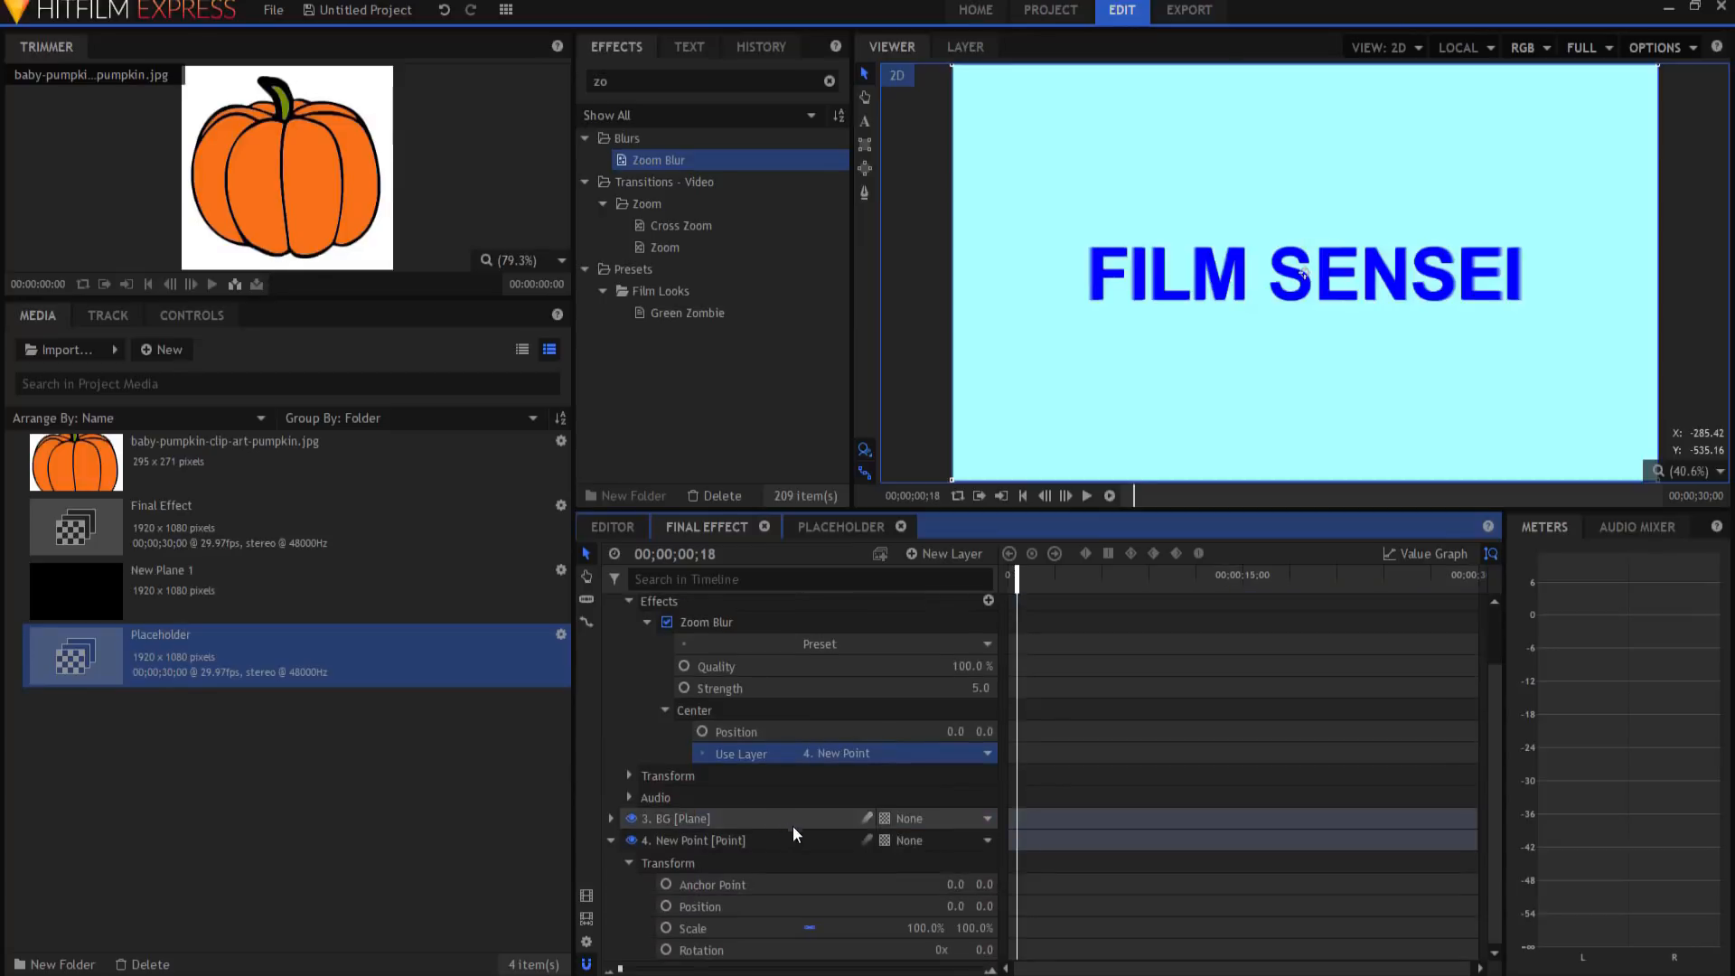
{"action": "left_click", "coordinate": [984, 907]}
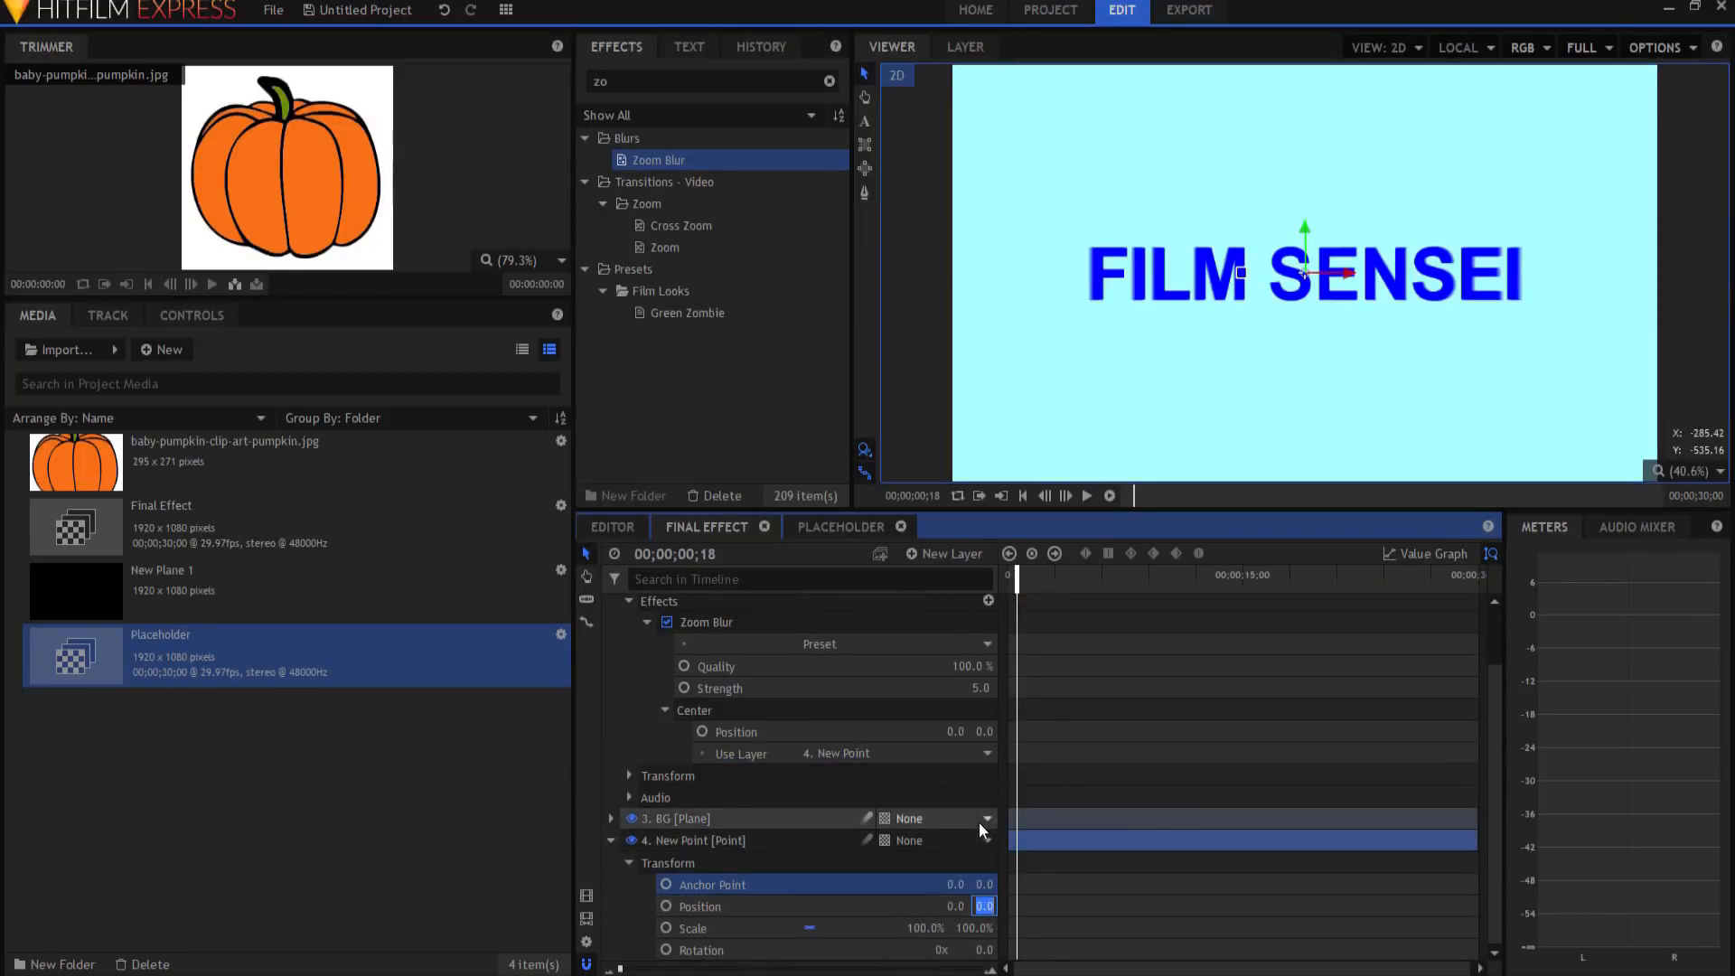
{"action": "type", "text": "1"}
{"action": "type", "text": "000"}
{"action": "key", "text": "Return"}
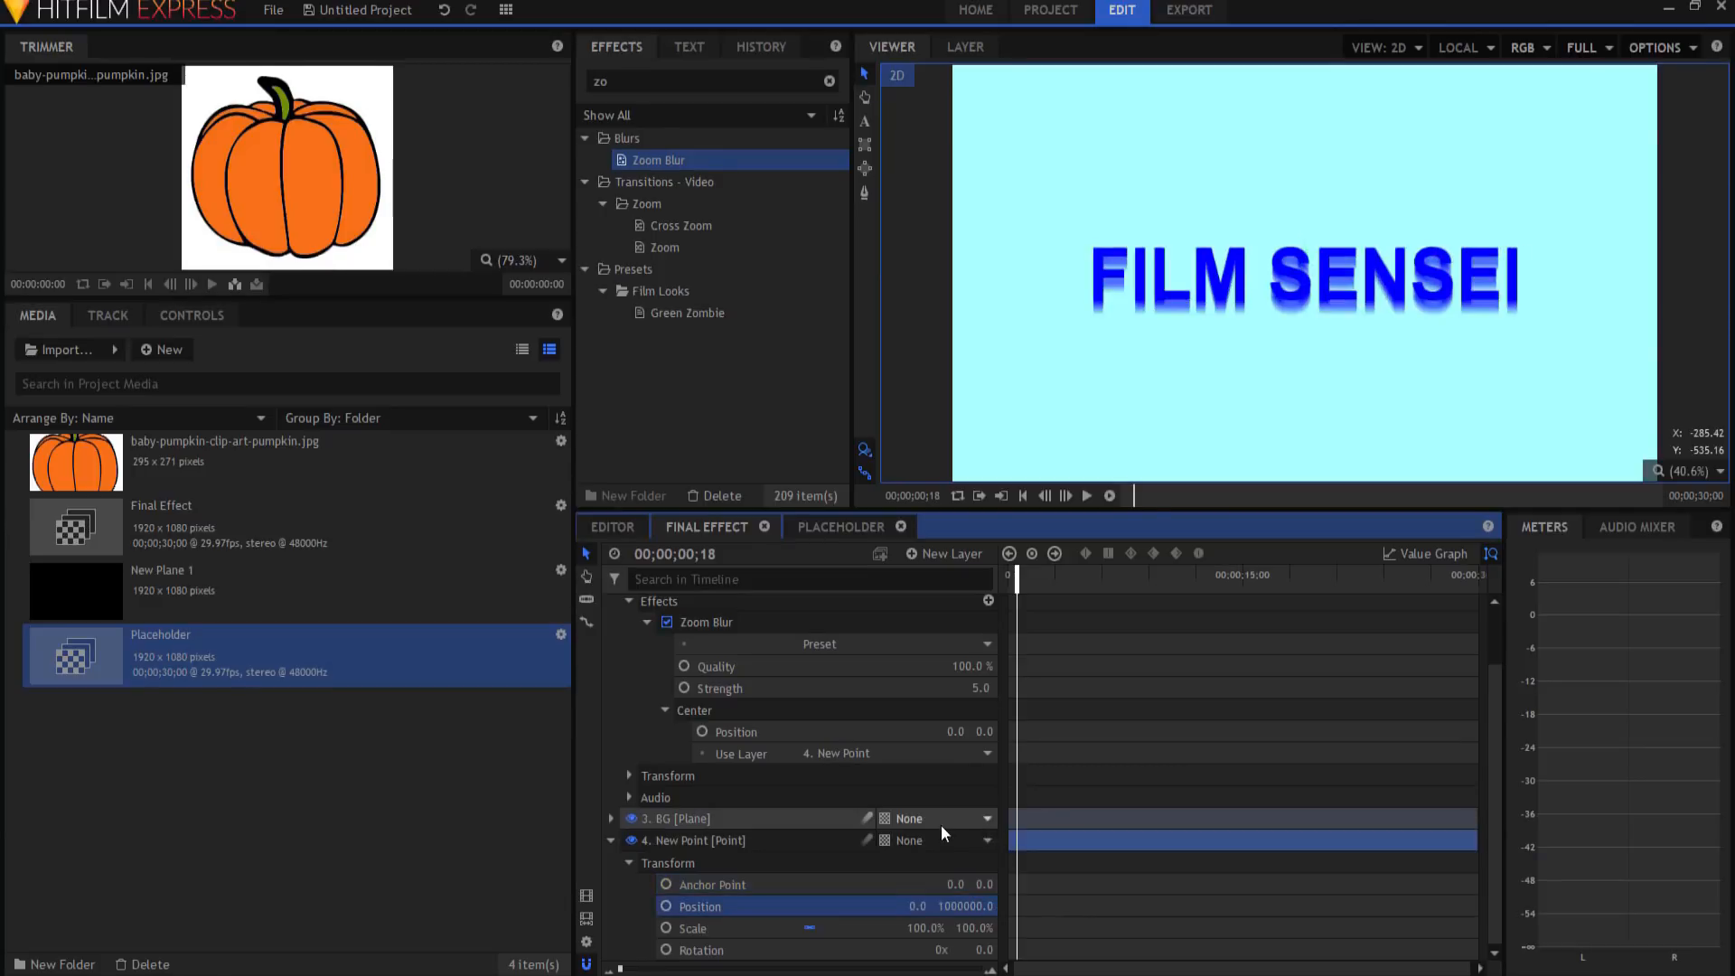
{"action": "left_click", "coordinate": [612, 839]}
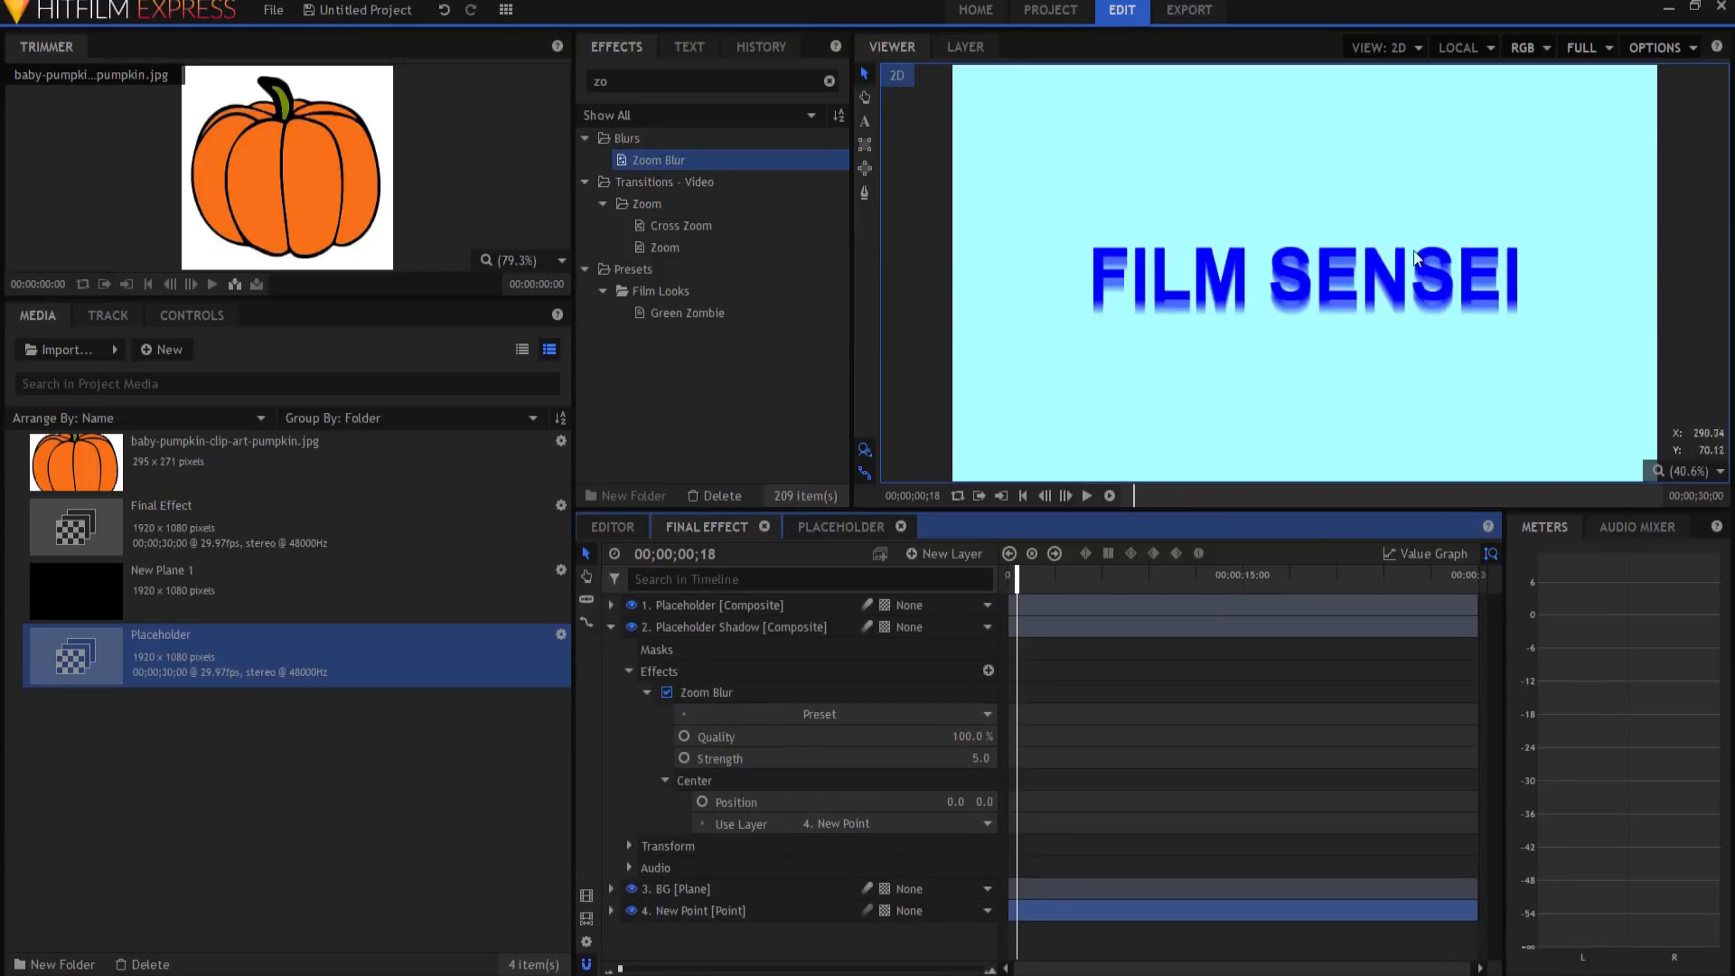
{"action": "left_click", "coordinate": [611, 627]}
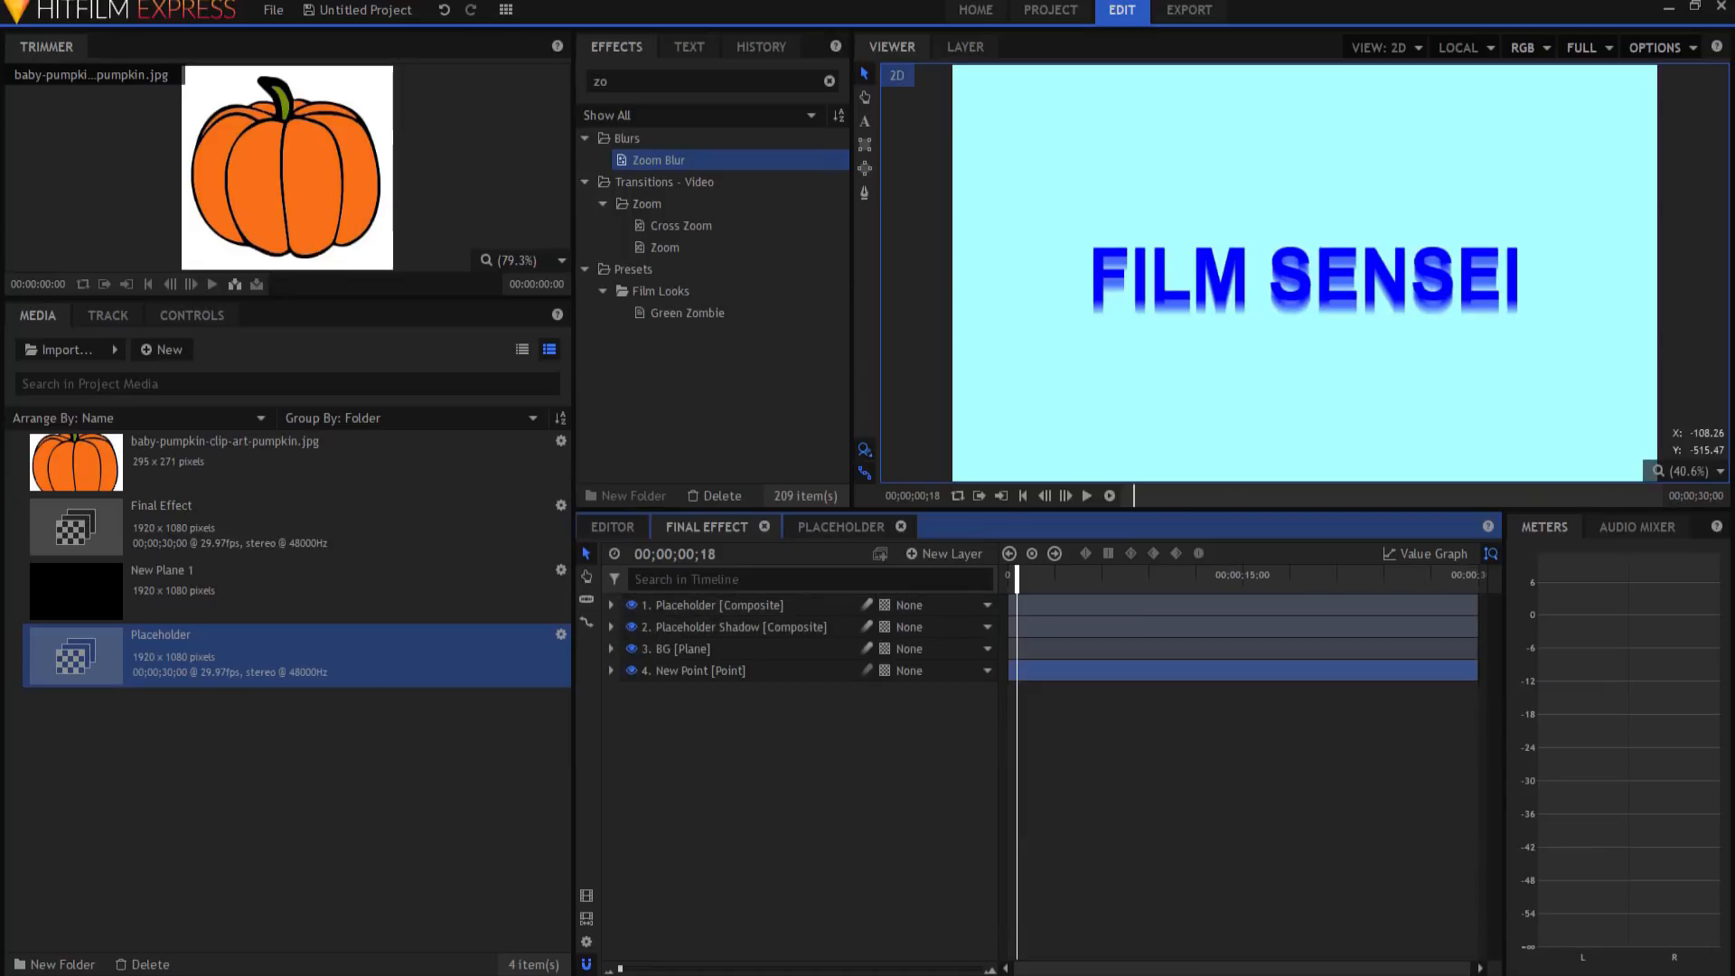
Step: Add a point layer named 'Shadow Angle Point' and make it New Point's parent
{"action": "left_click", "coordinate": [750, 719]}
{"action": "key", "text": "space"}
{"action": "left_click", "coordinate": [936, 552]}
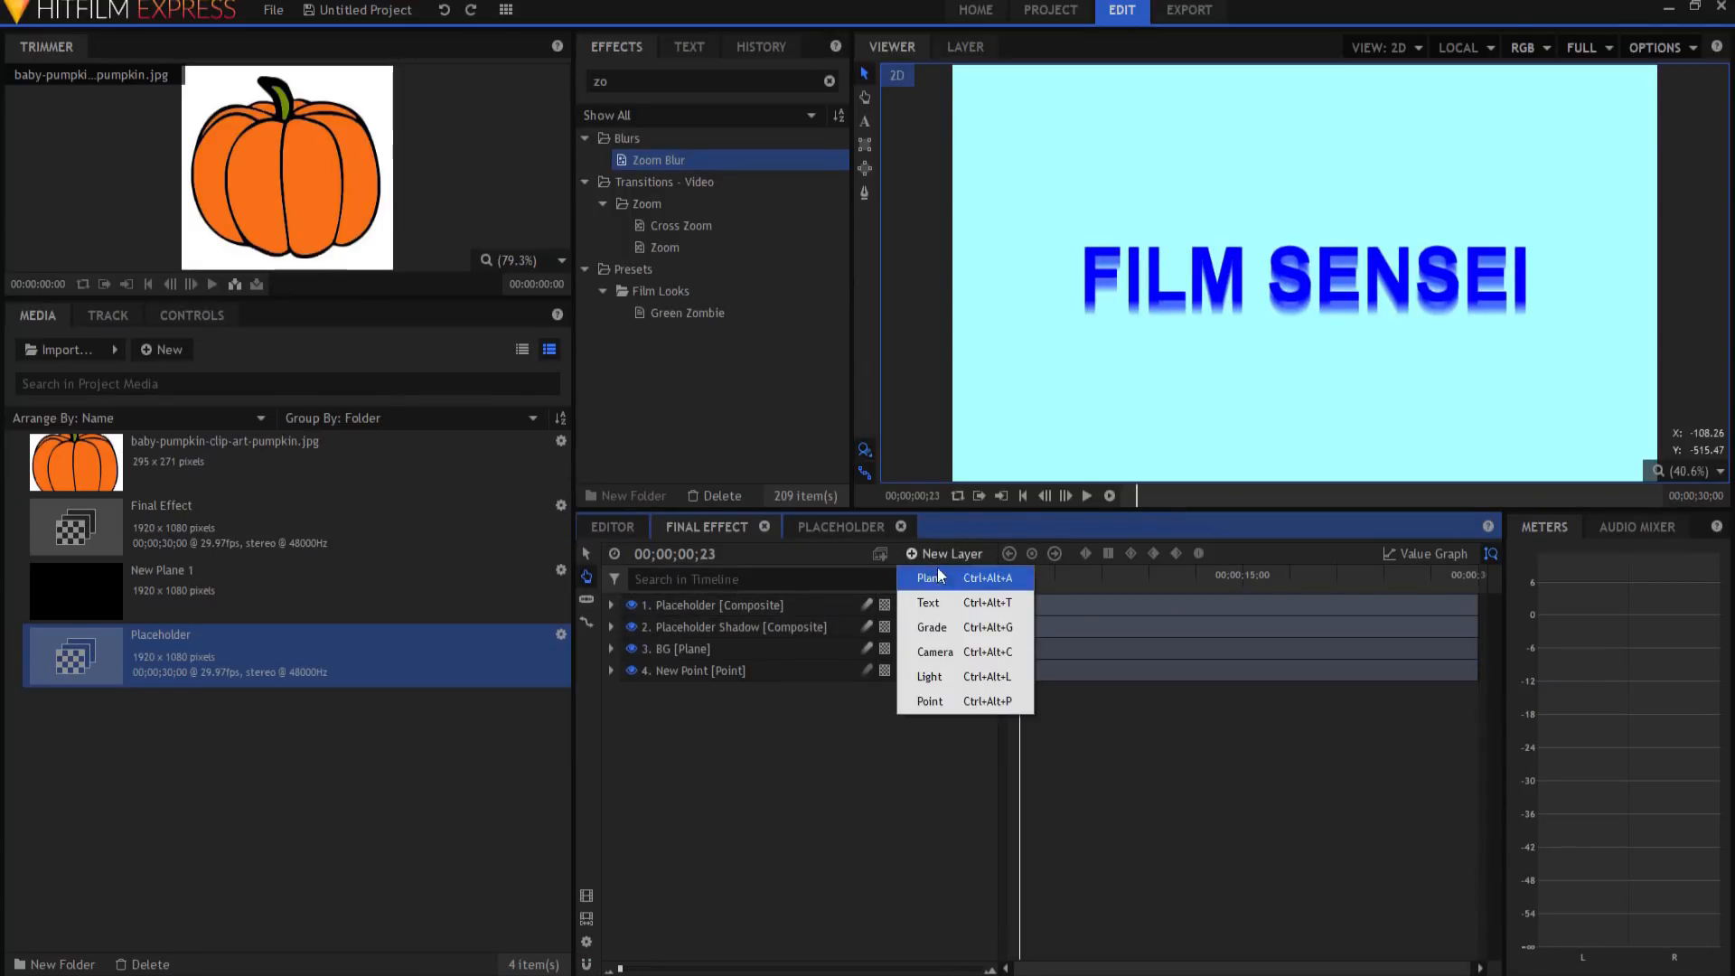
{"action": "left_click", "coordinate": [933, 704]}
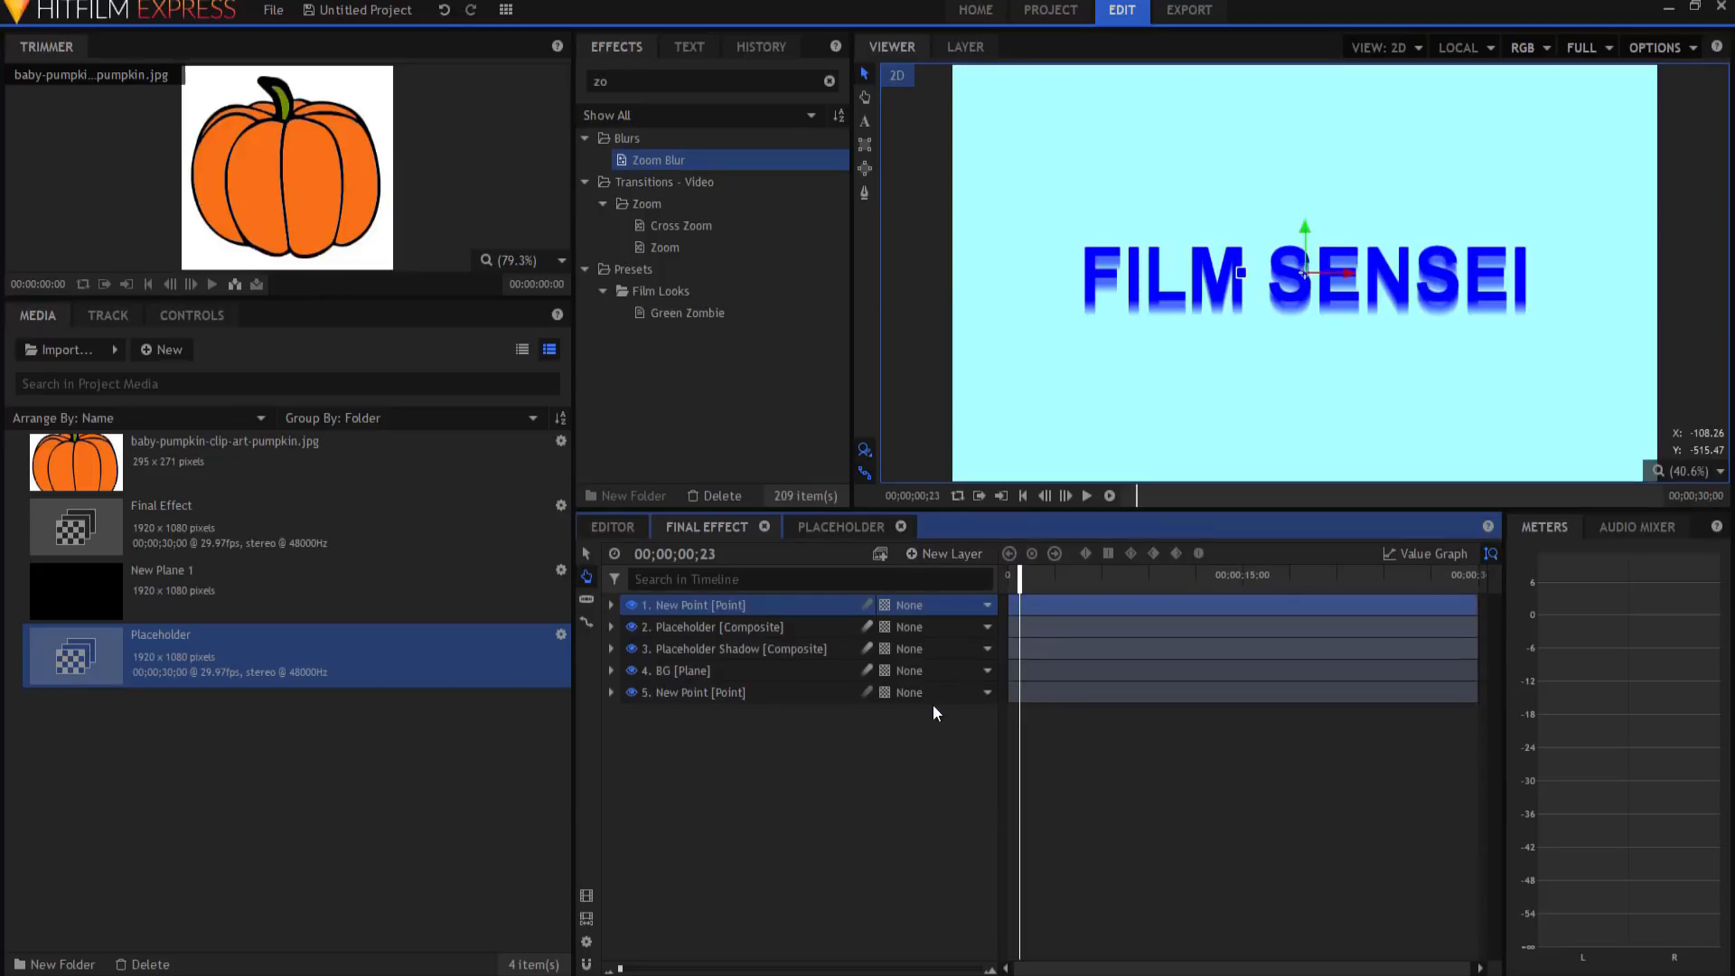
{"action": "double_click", "coordinate": [680, 604]}
{"action": "type", "text": "Shadow"}
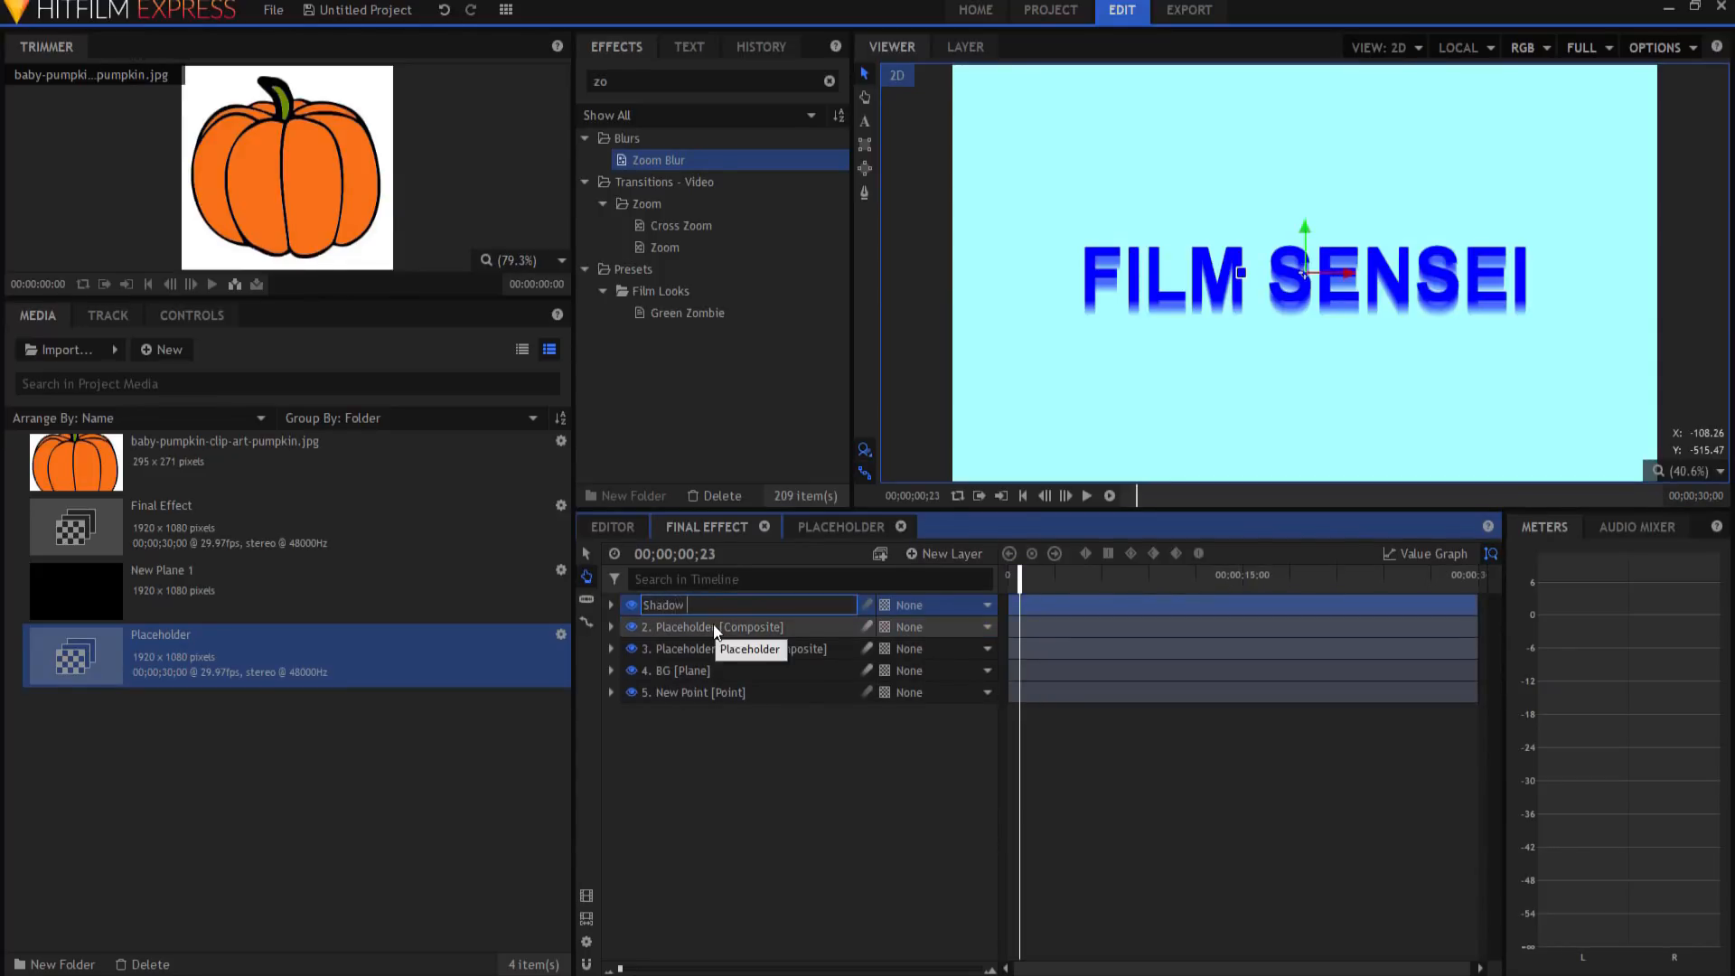
{"action": "type", "text": " Angle Point"}
{"action": "key", "text": "Return"}
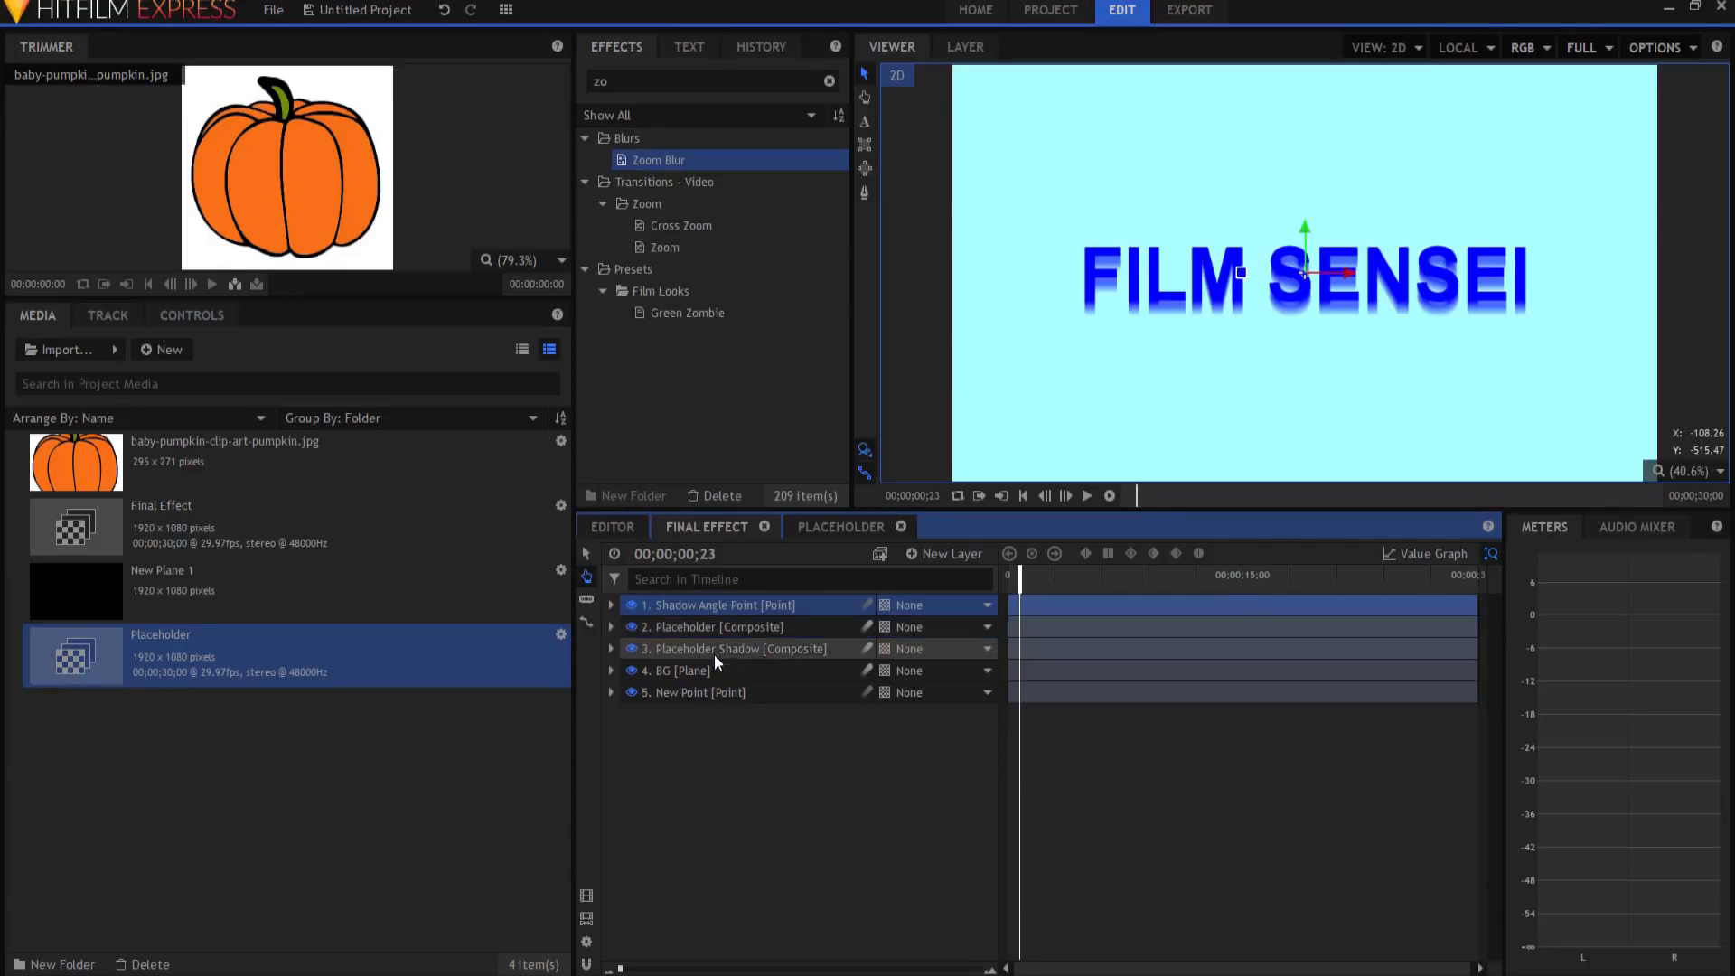
{"action": "left_click", "coordinate": [936, 692]}
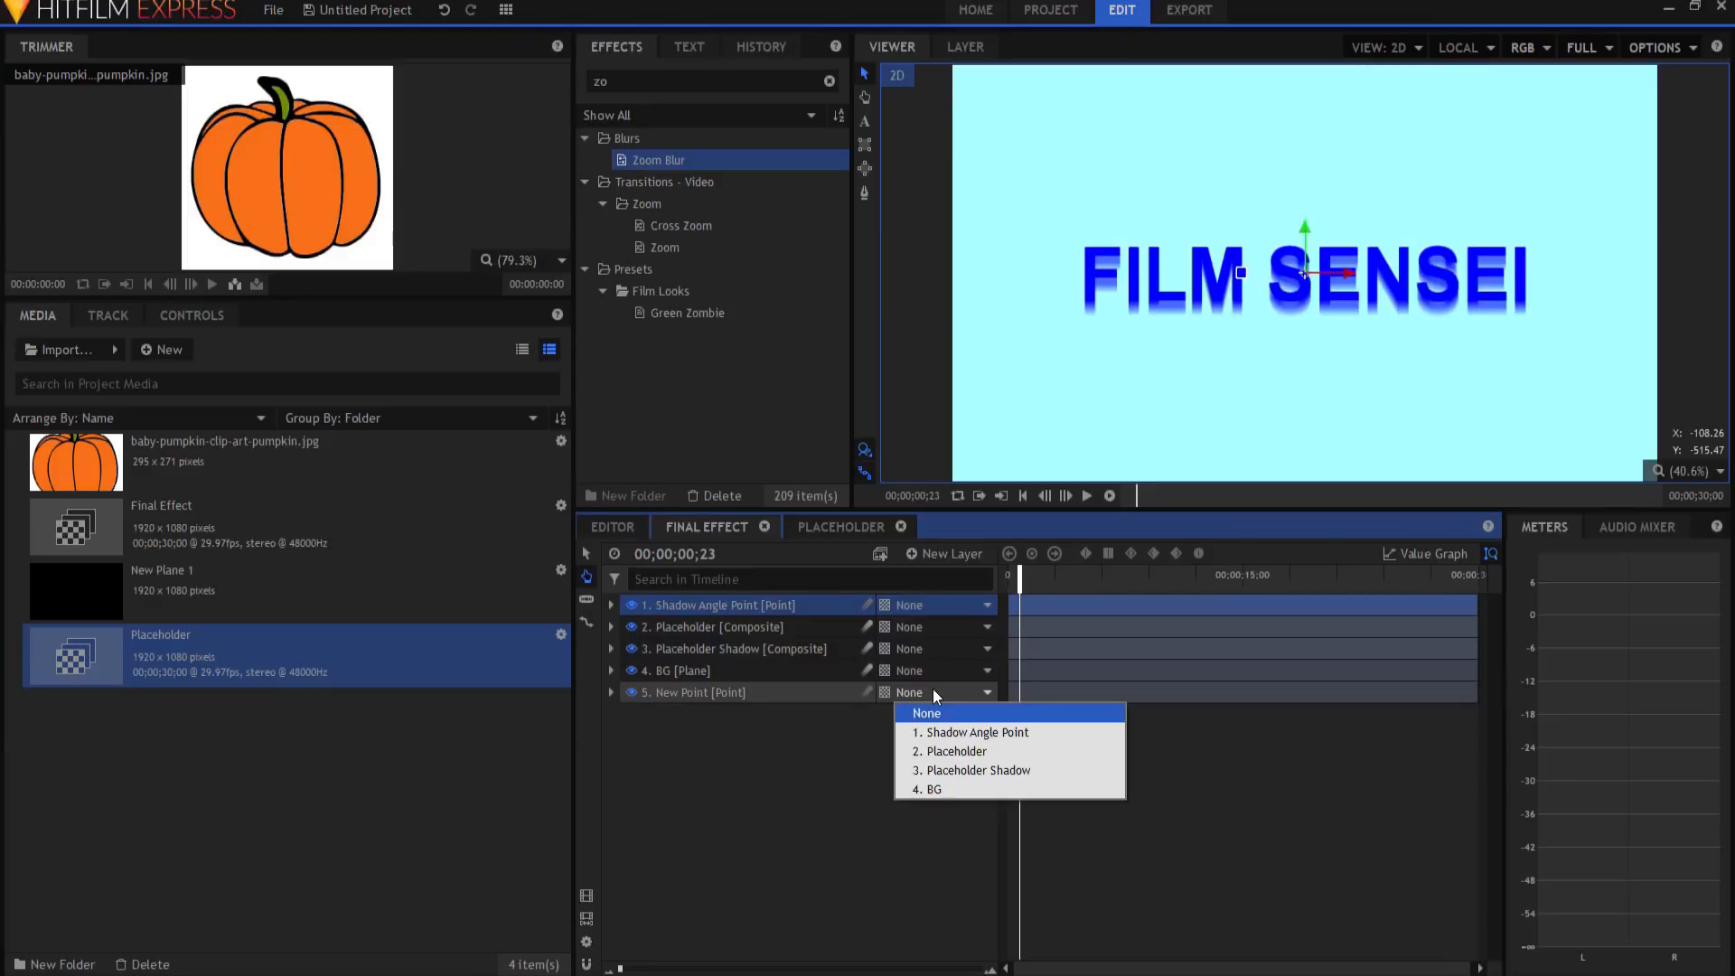
{"action": "left_click", "coordinate": [946, 730]}
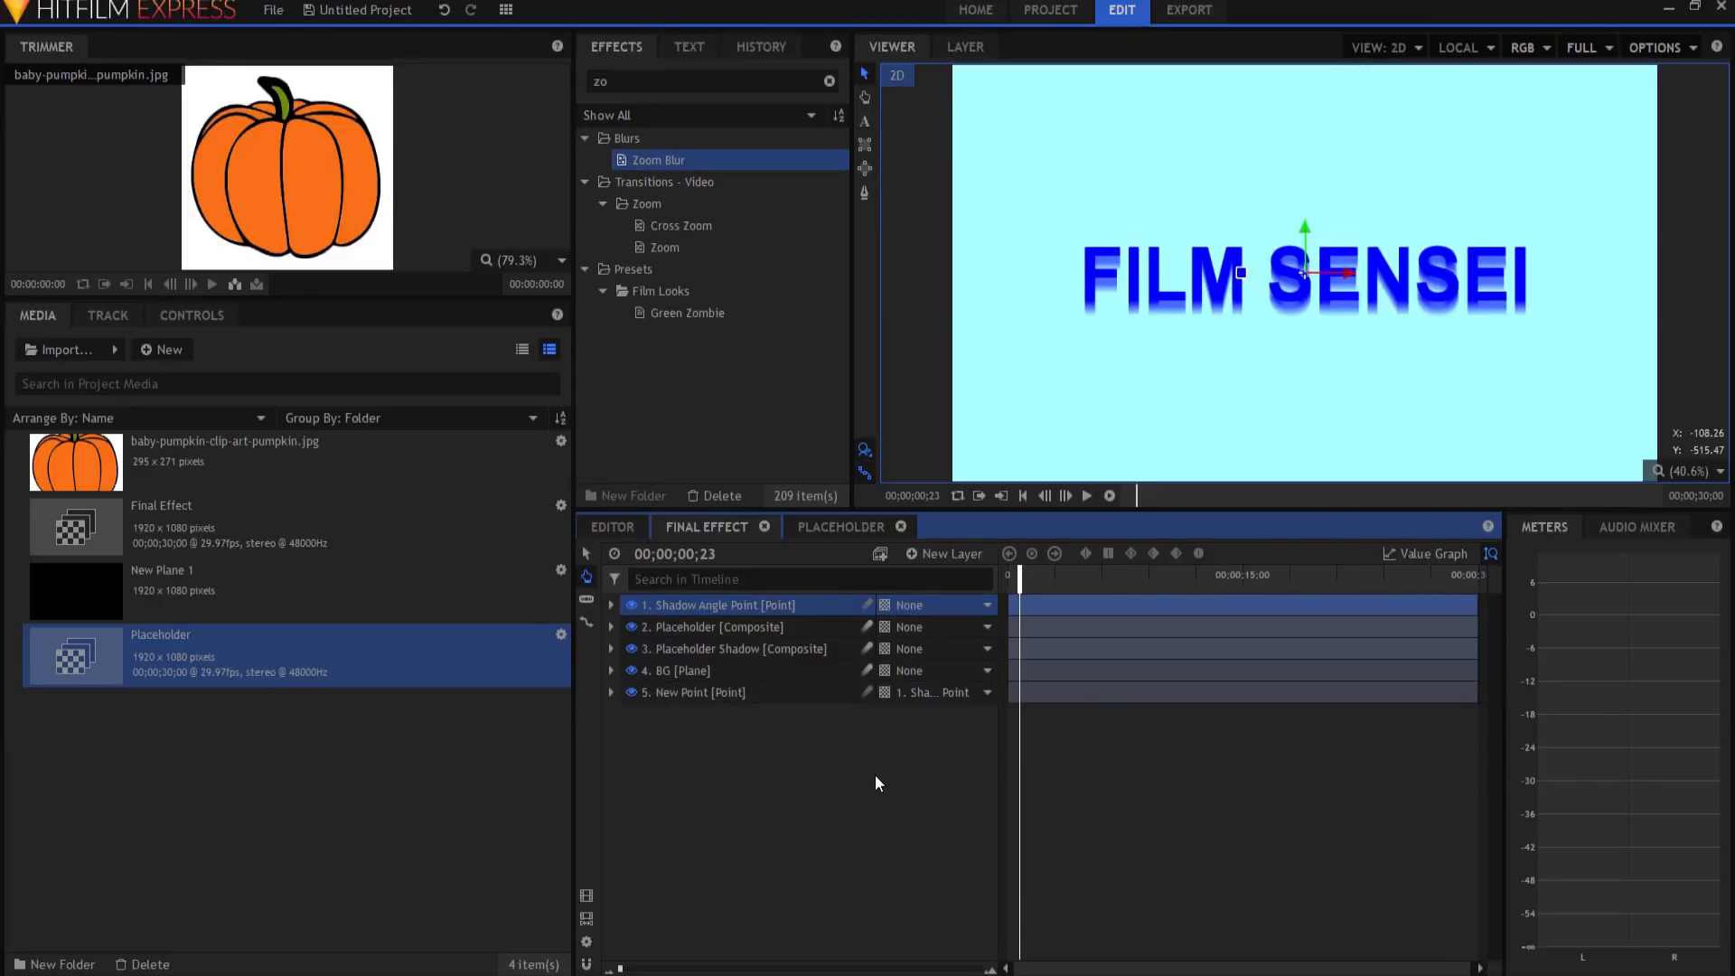
Step: Rotate the Shadow Angle Point to -45 degrees
{"action": "left_click", "coordinate": [612, 605]}
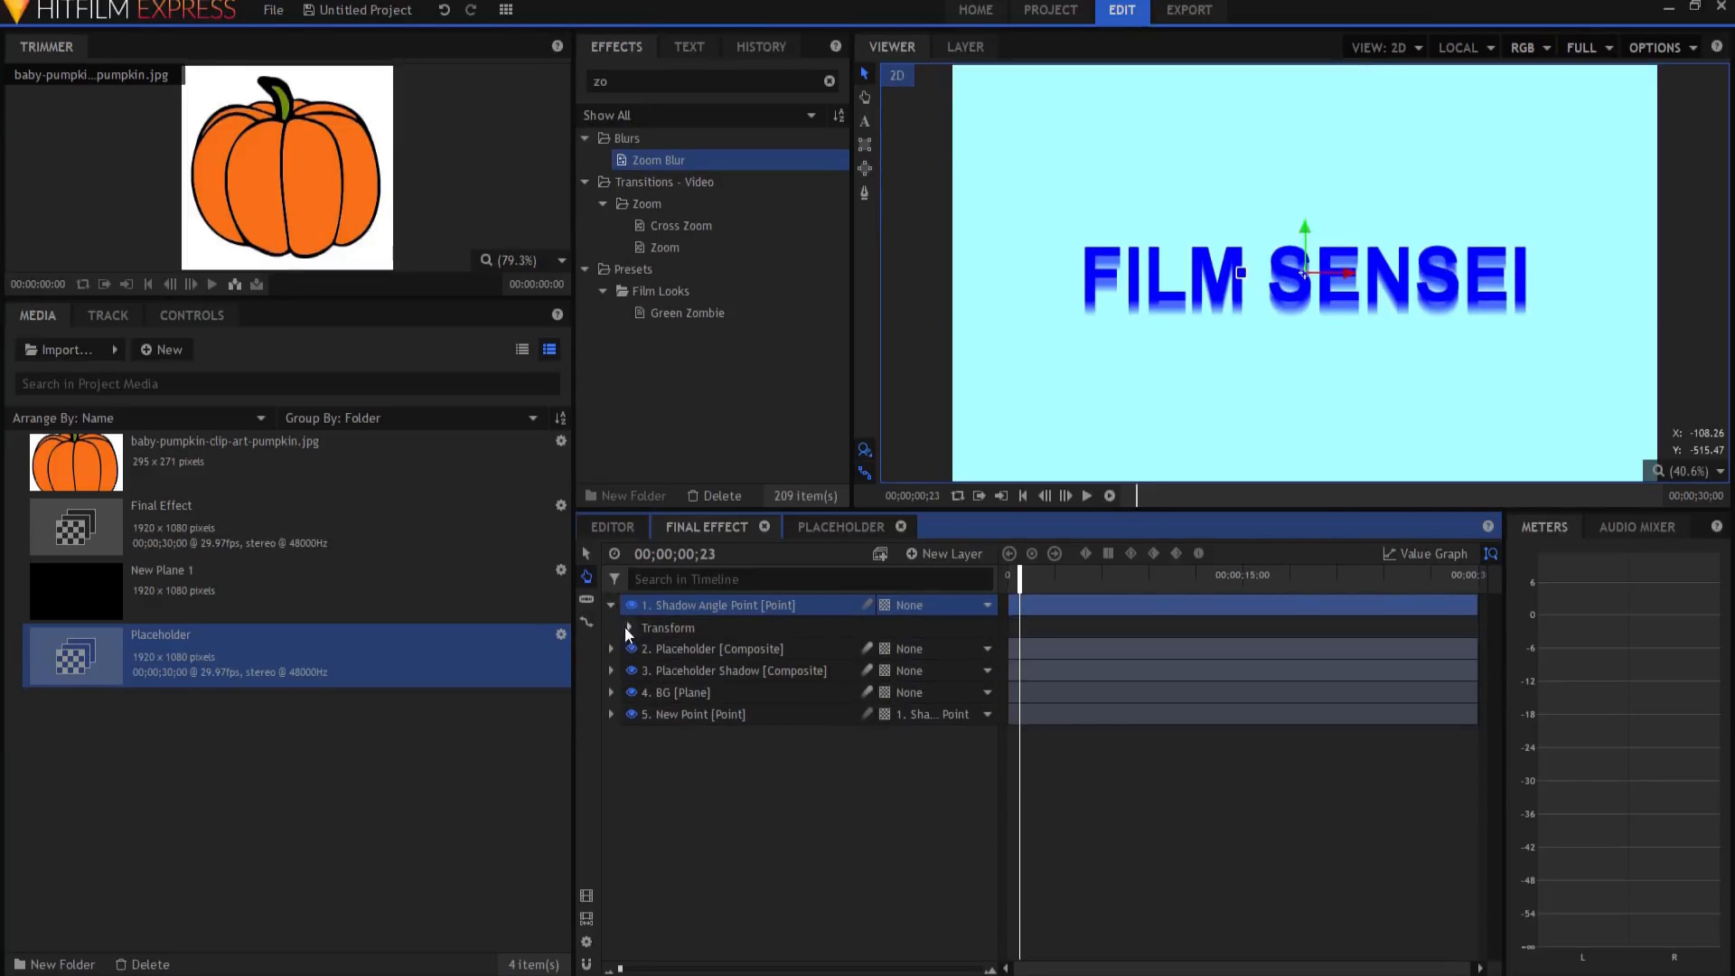
{"action": "left_click", "coordinate": [629, 627]}
{"action": "left_click_drag", "start_coordinate": [986, 715], "coordinate": [945, 715]}
{"action": "left_click", "coordinate": [968, 716]}
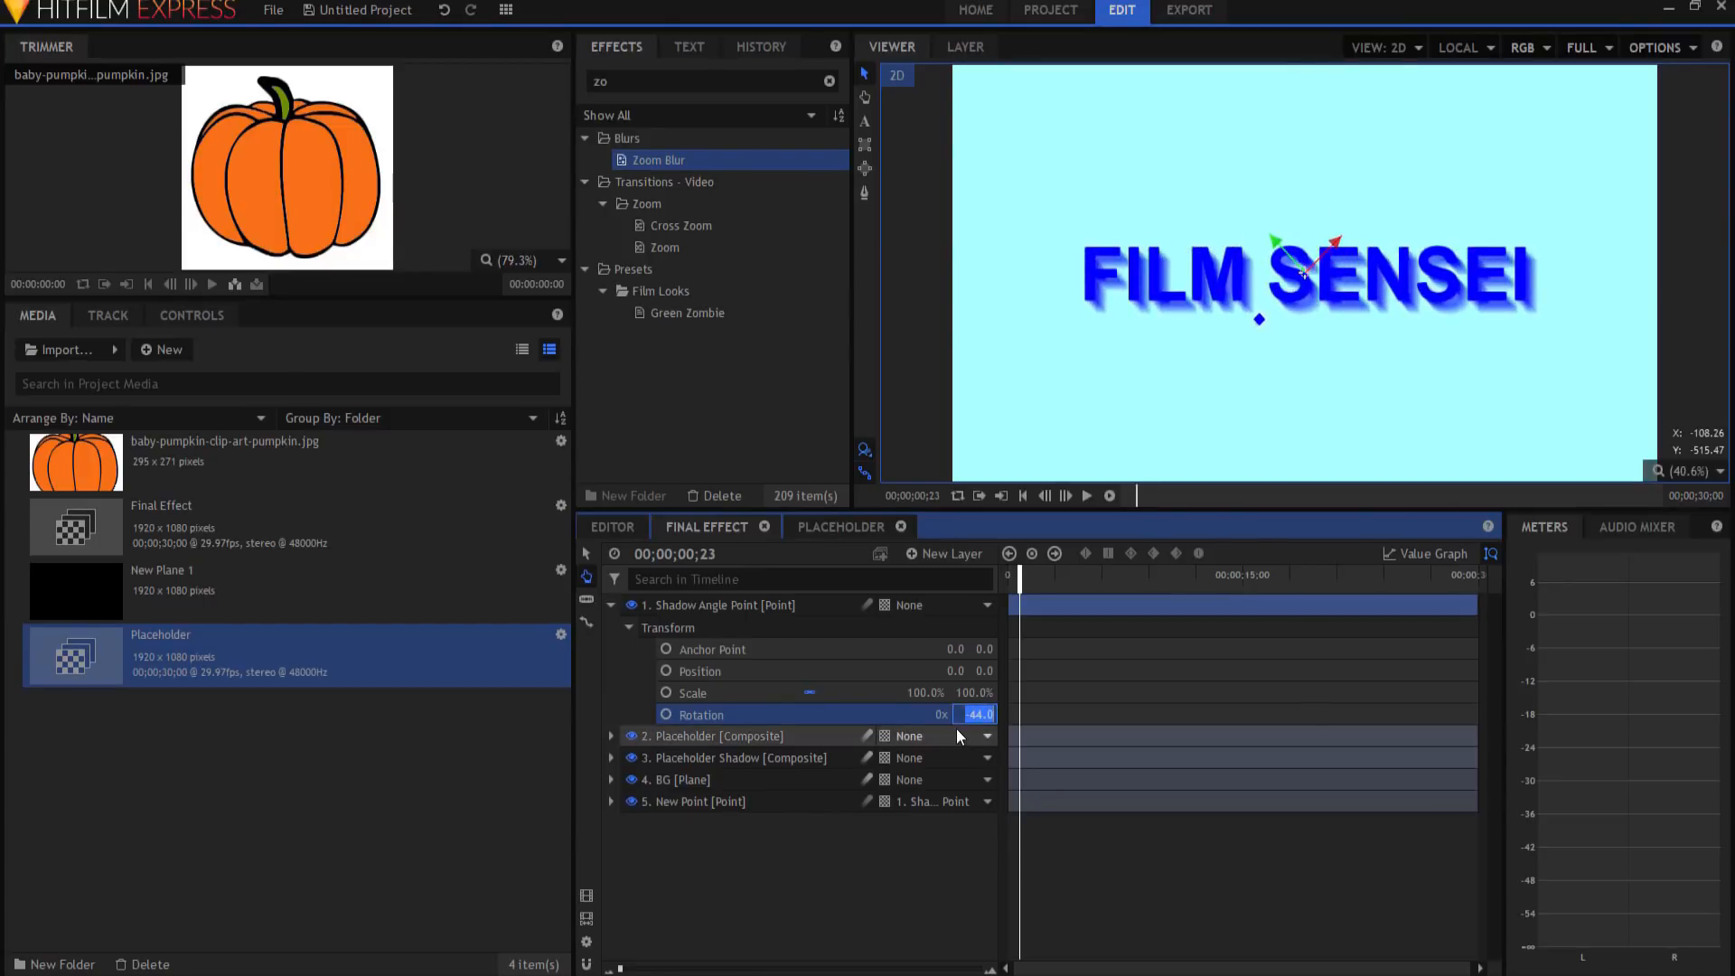
{"action": "type", "text": "-45"}
{"action": "key", "text": "Return"}
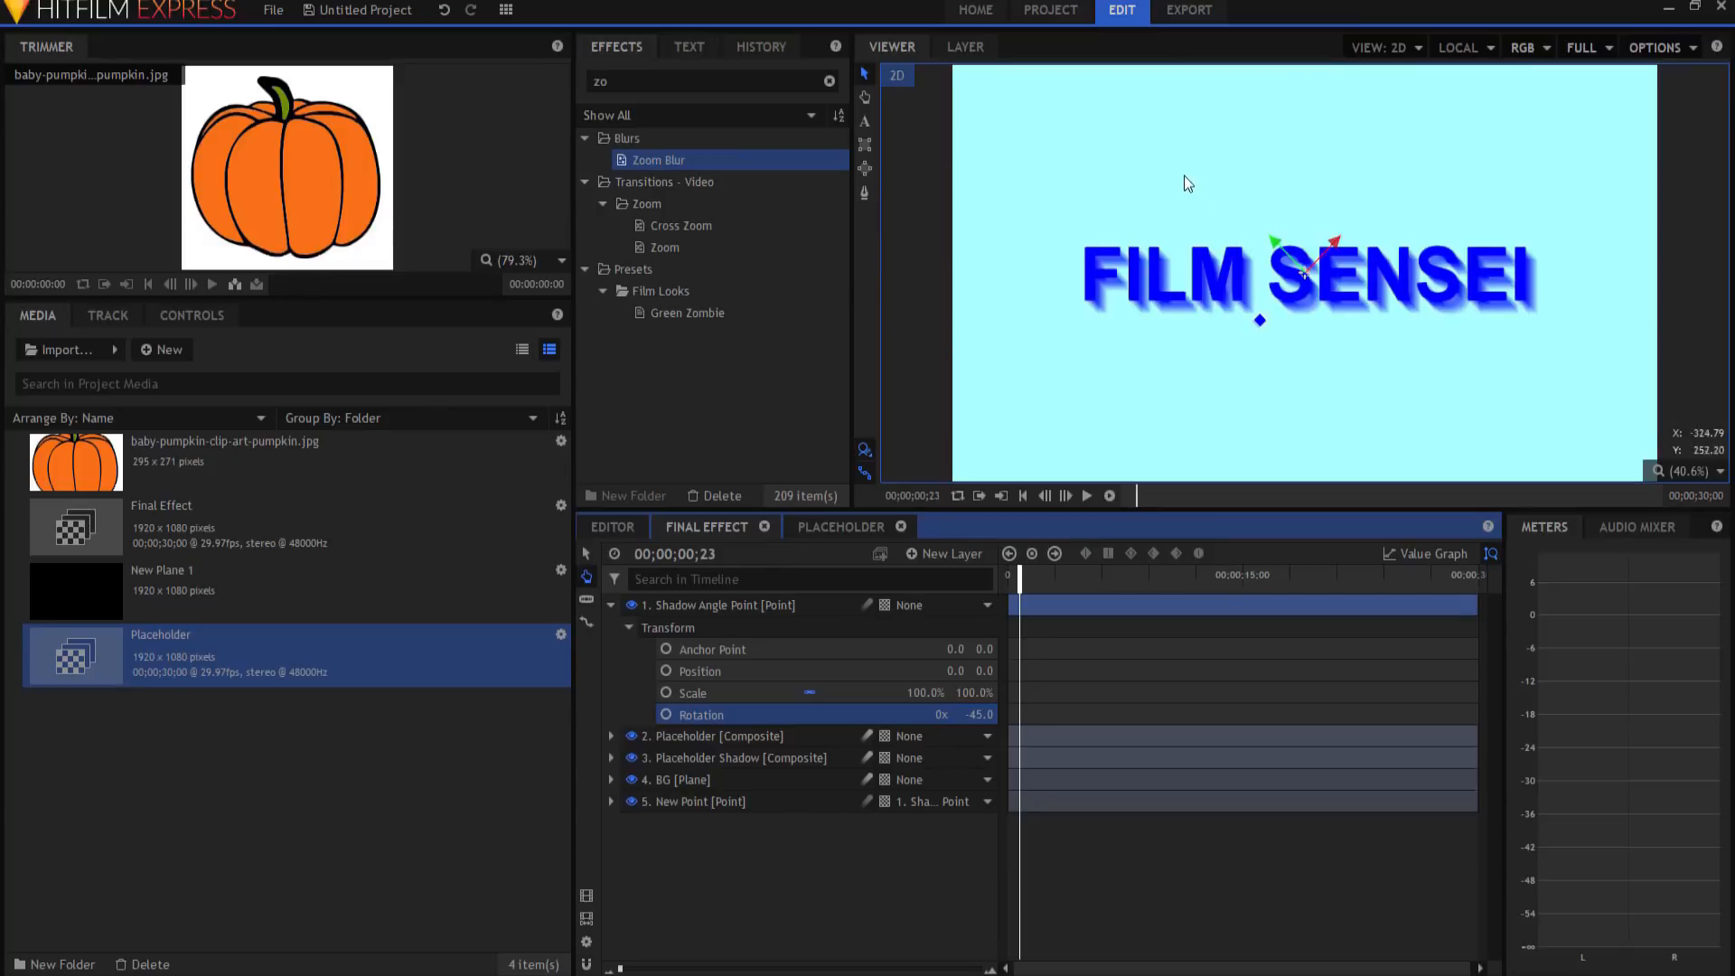
{"action": "left_click", "coordinate": [611, 604]}
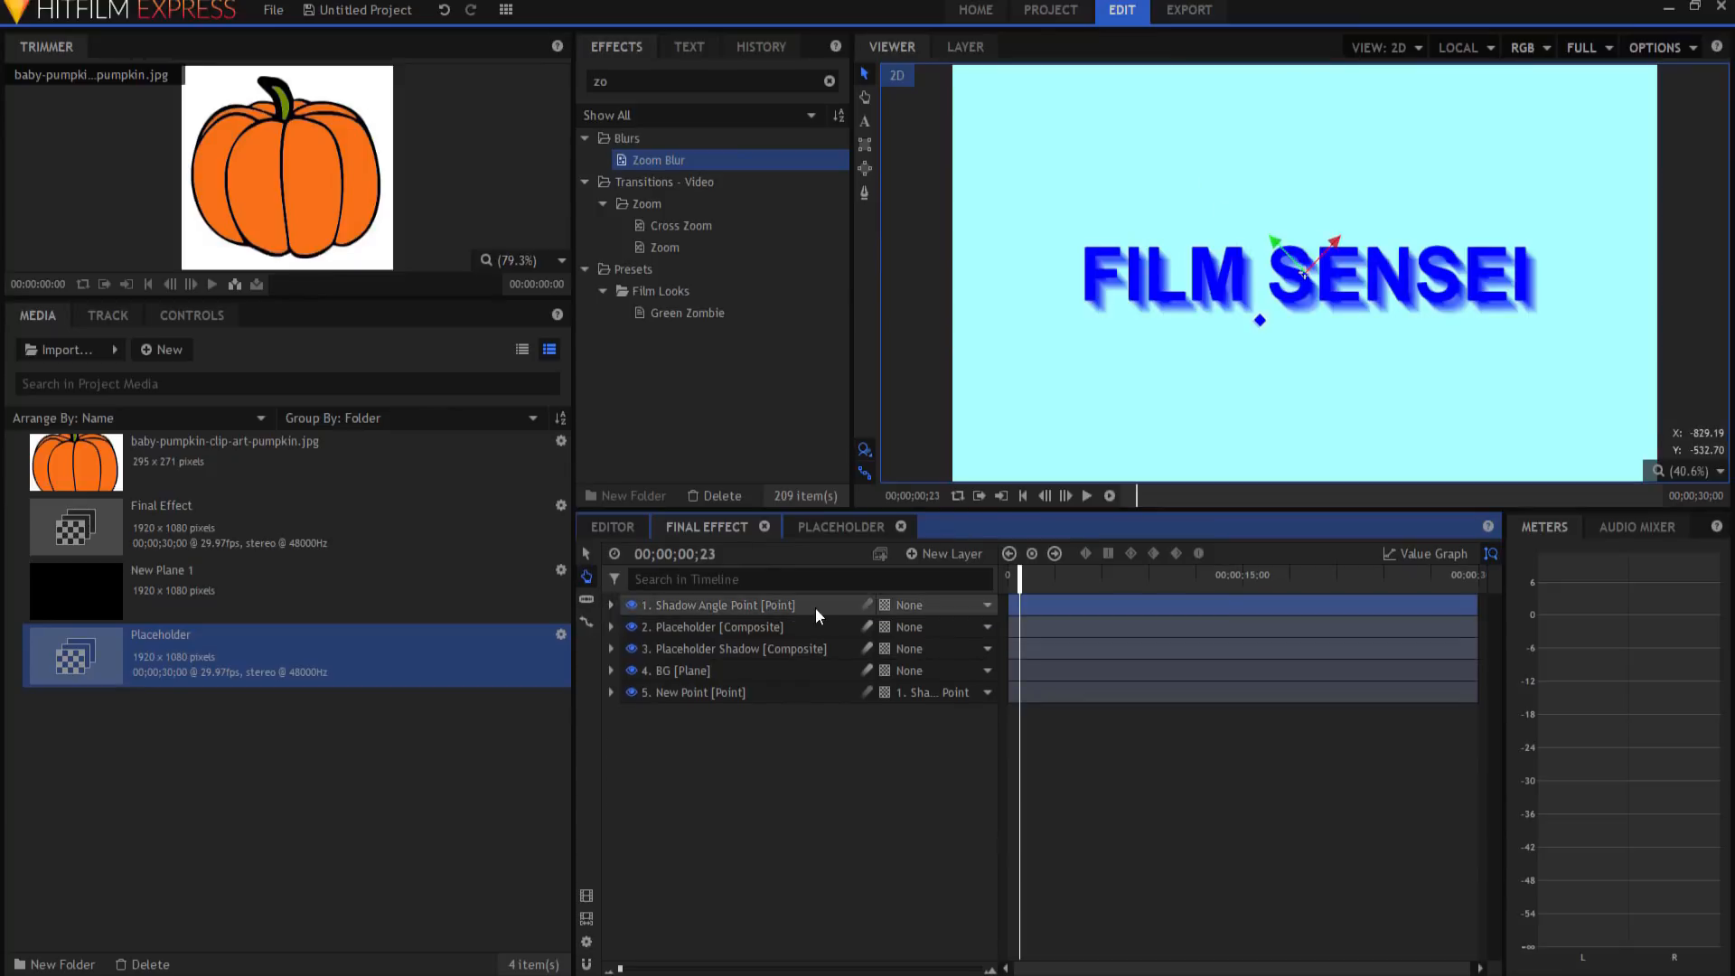
{"action": "left_click", "coordinate": [801, 808]}
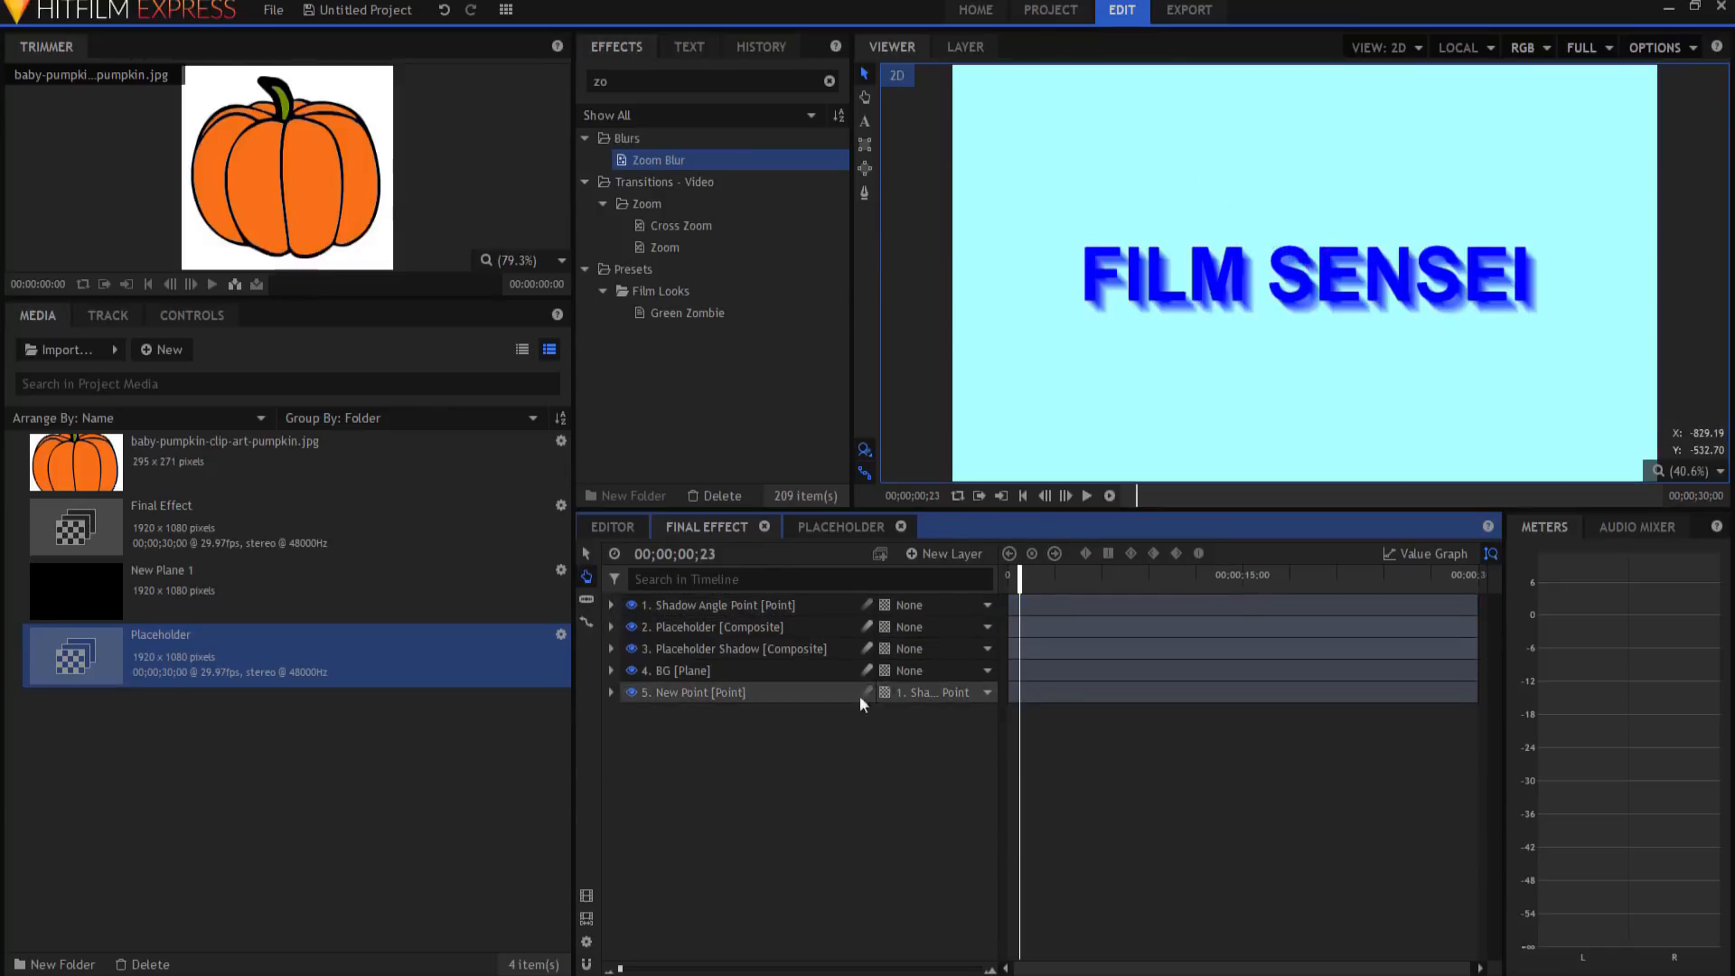
Step: Set the Placeholder Shadow's Zoom Blur Strength to 30, then search Effects for 'neon'
{"action": "left_click", "coordinate": [674, 649]}
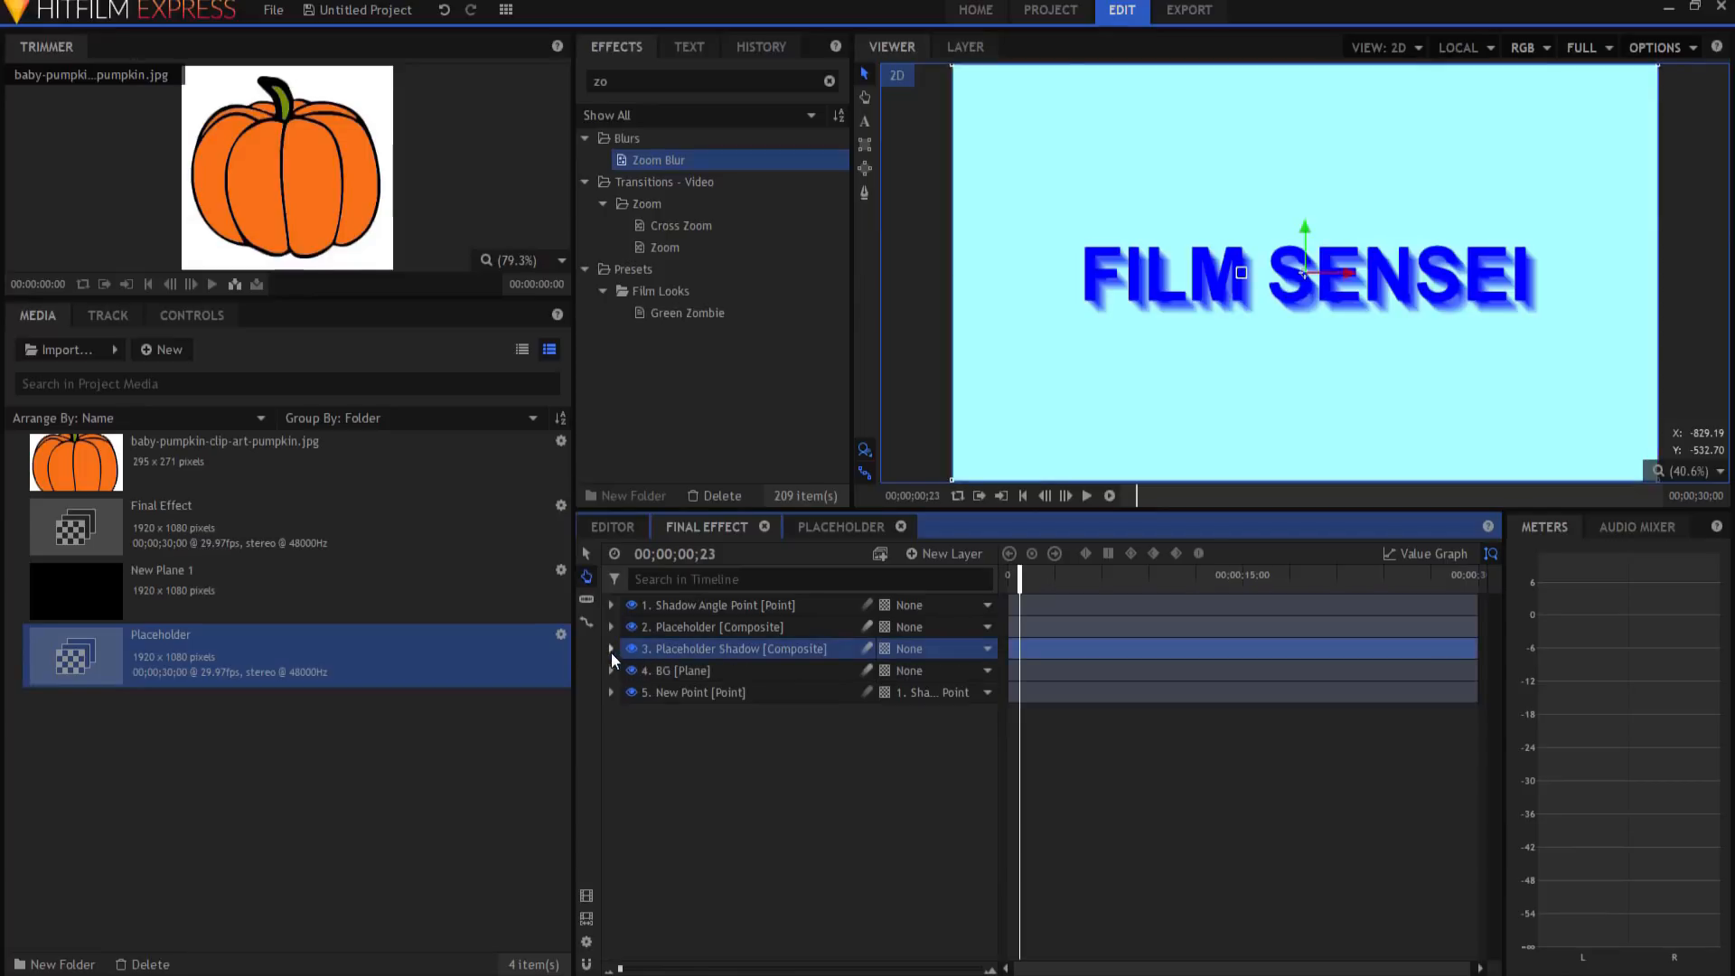
{"action": "left_click", "coordinate": [611, 649]}
{"action": "left_click", "coordinate": [980, 780]}
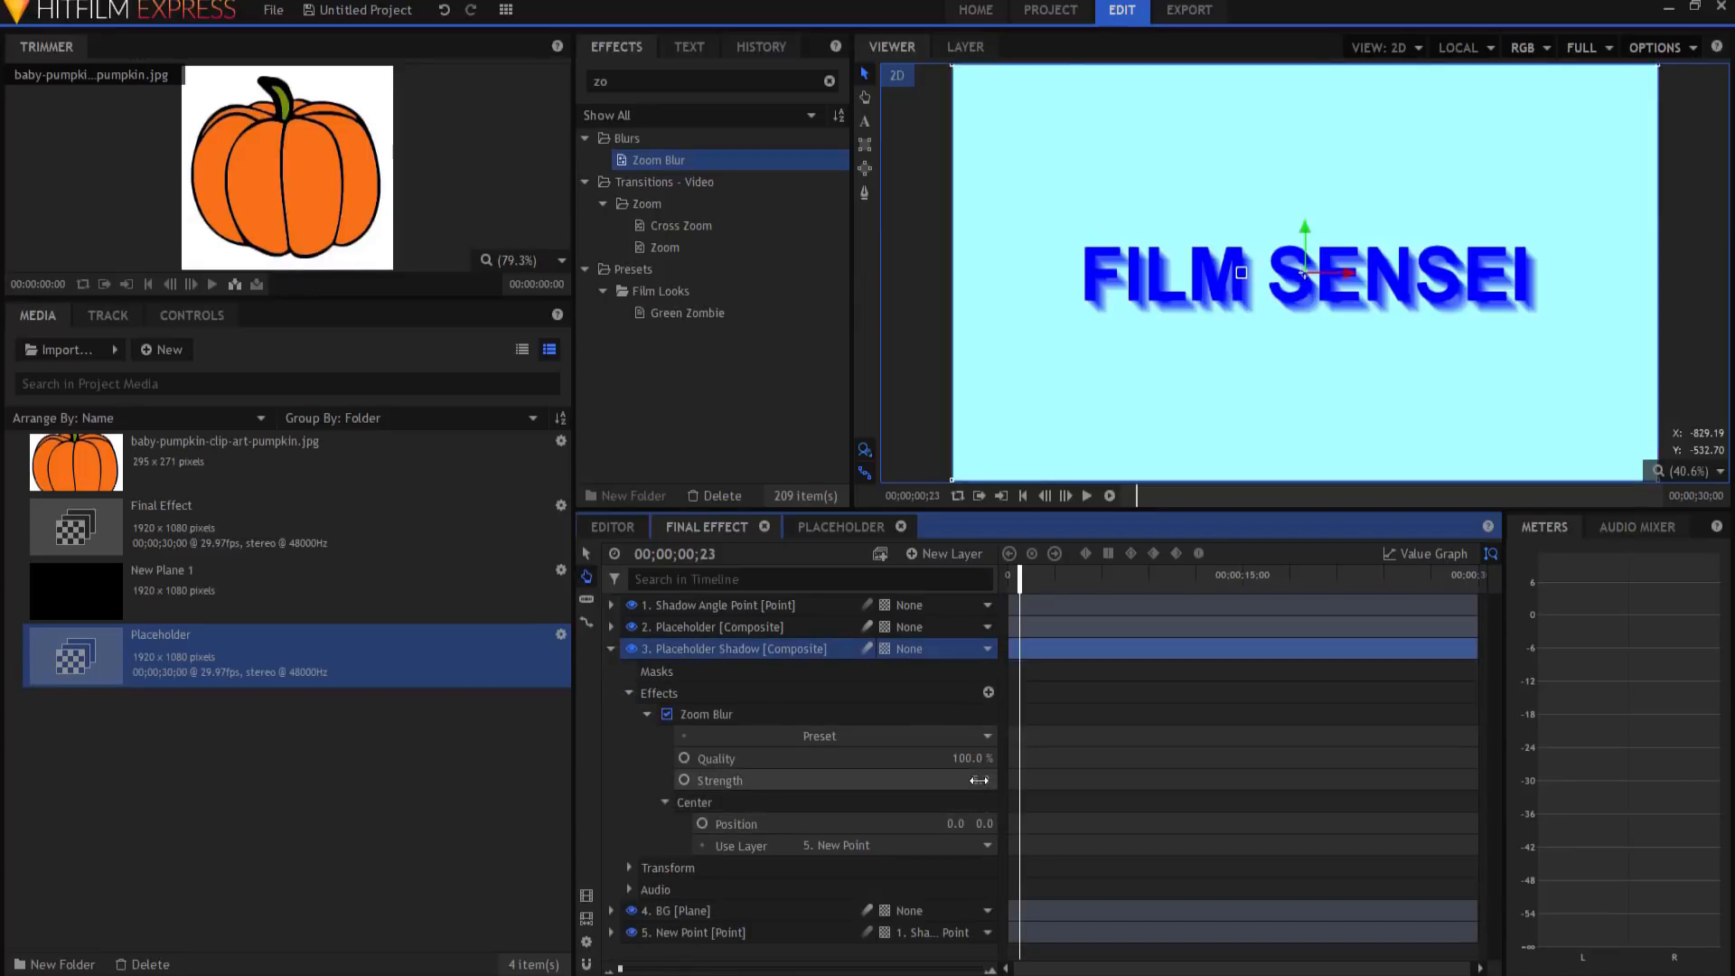
{"action": "type", "text": "42"}
{"action": "key", "text": "Return"}
{"action": "mouse_move", "coordinate": [978, 780]}
{"action": "left_mouse_down"}
{"action": "mouse_move", "coordinate": [994, 780]}
{"action": "mouse_move", "coordinate": [949, 780]}
{"action": "mouse_move", "coordinate": [975, 780]}
{"action": "left_mouse_up"}
{"action": "left_click", "coordinate": [974, 781]}
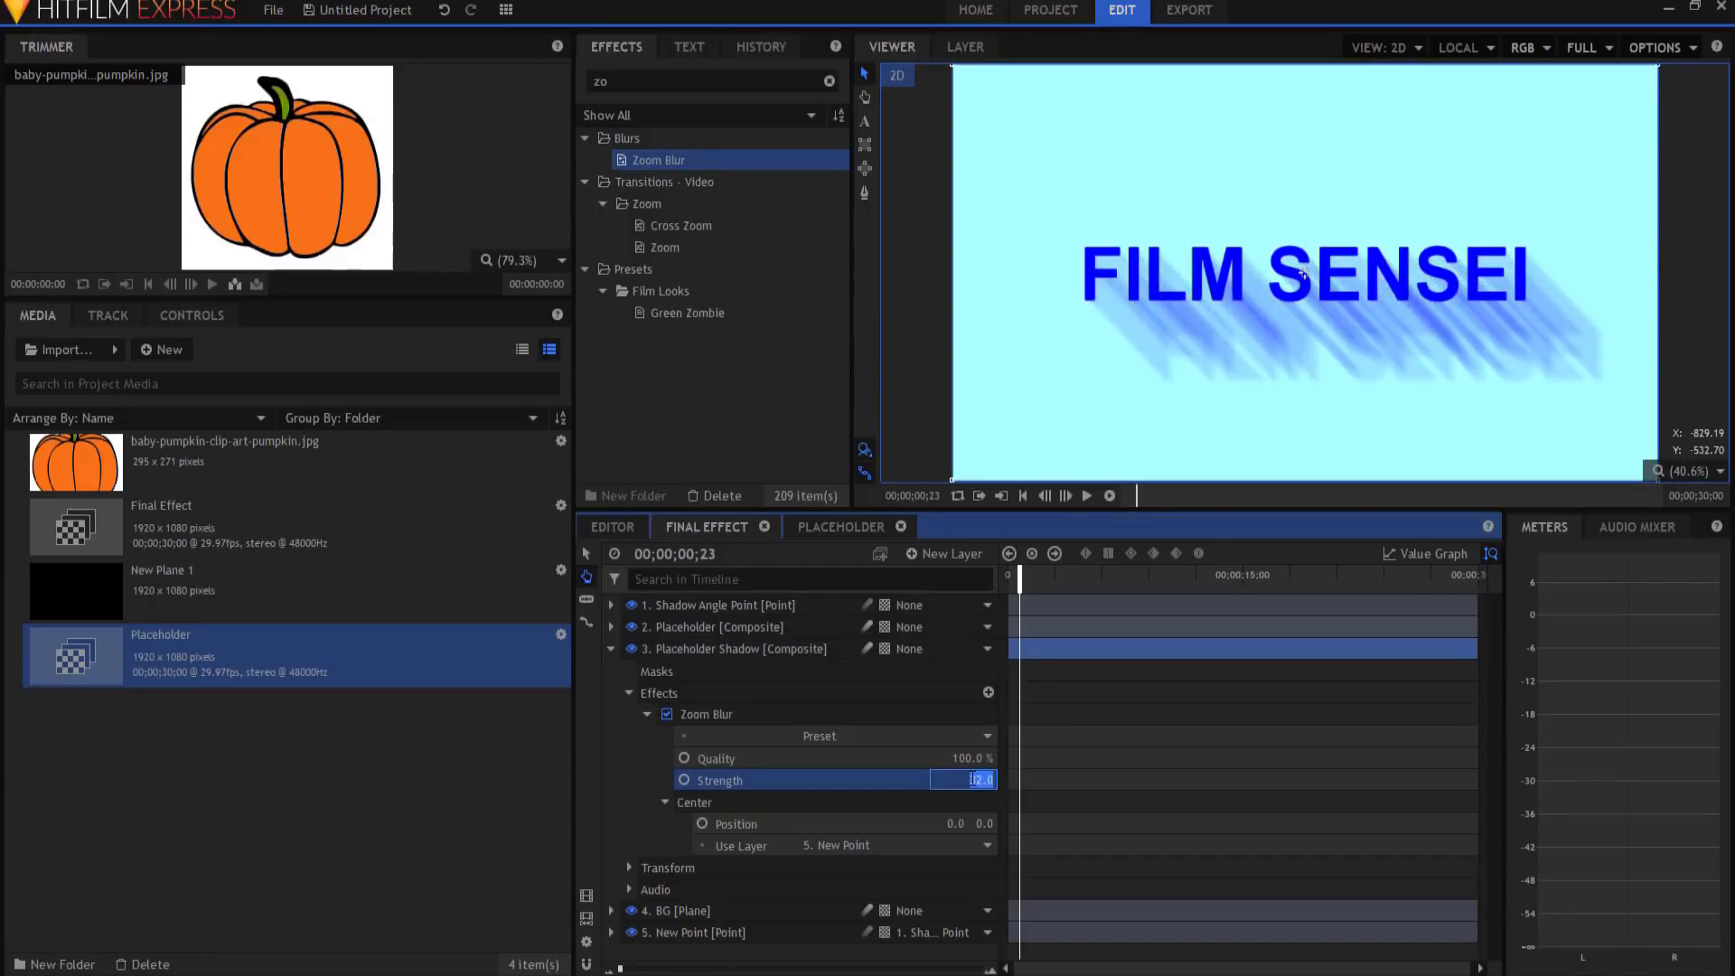
{"action": "type", "text": "30"}
{"action": "key", "text": "Return"}
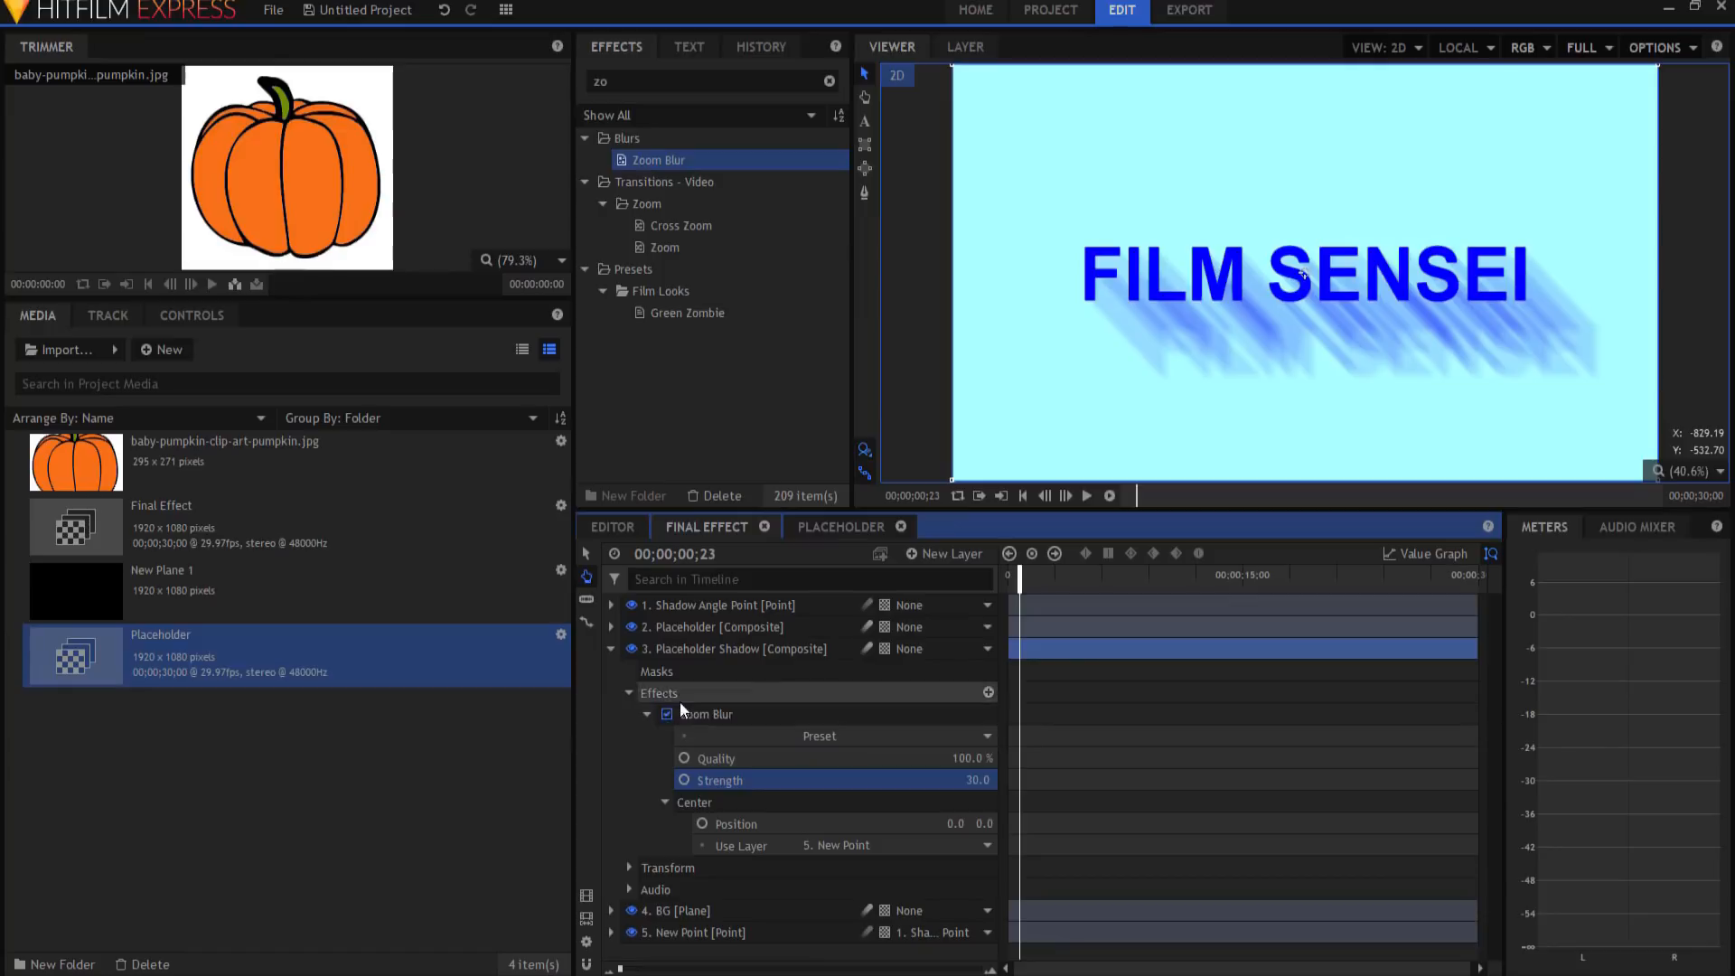
{"action": "left_click", "coordinate": [646, 714]}
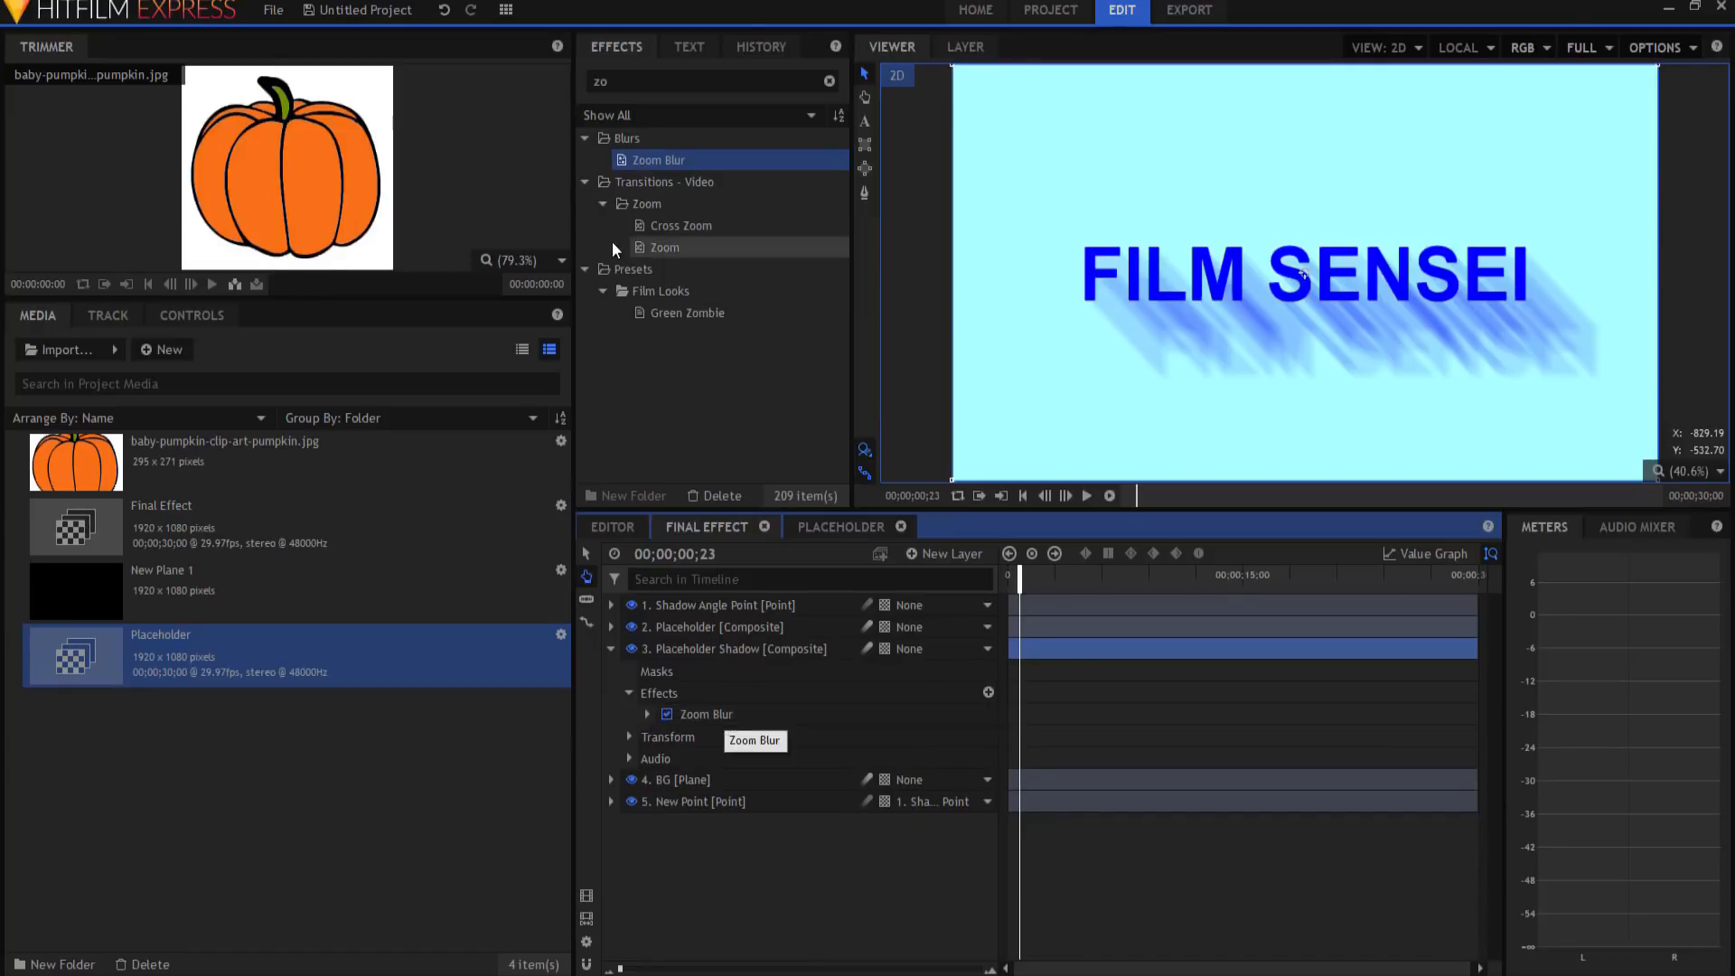
{"action": "left_click_drag", "start_coordinate": [639, 82], "coordinate": [495, 96]}
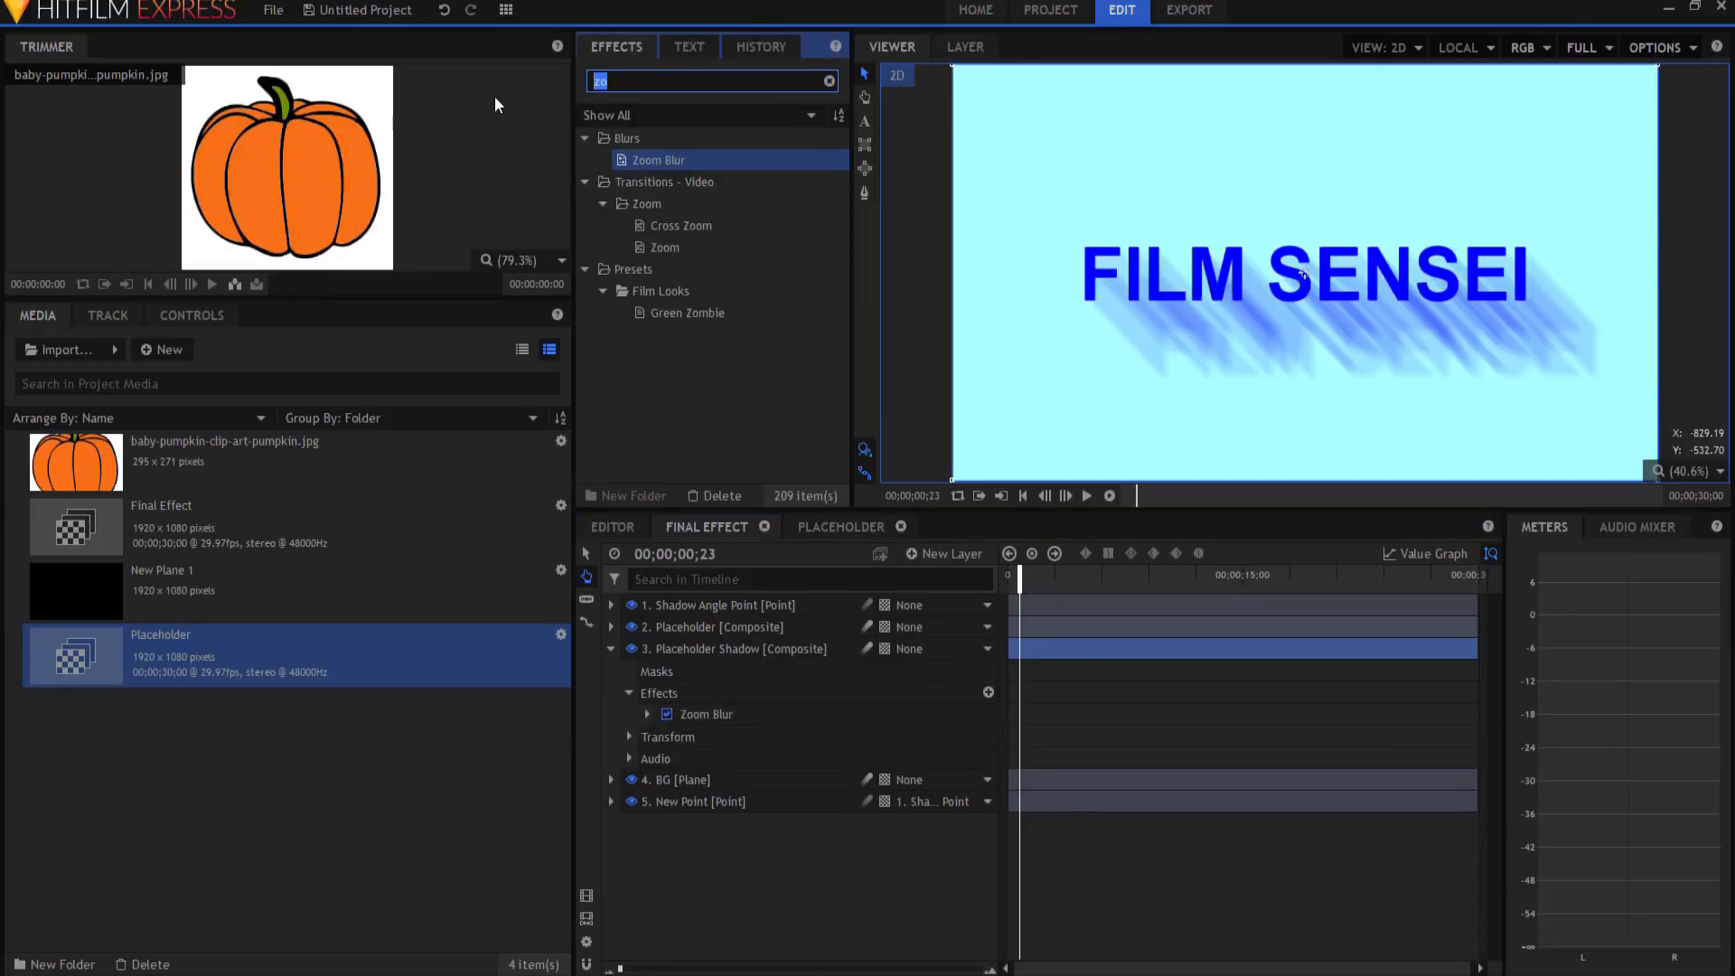
{"action": "type", "text": "neon"}
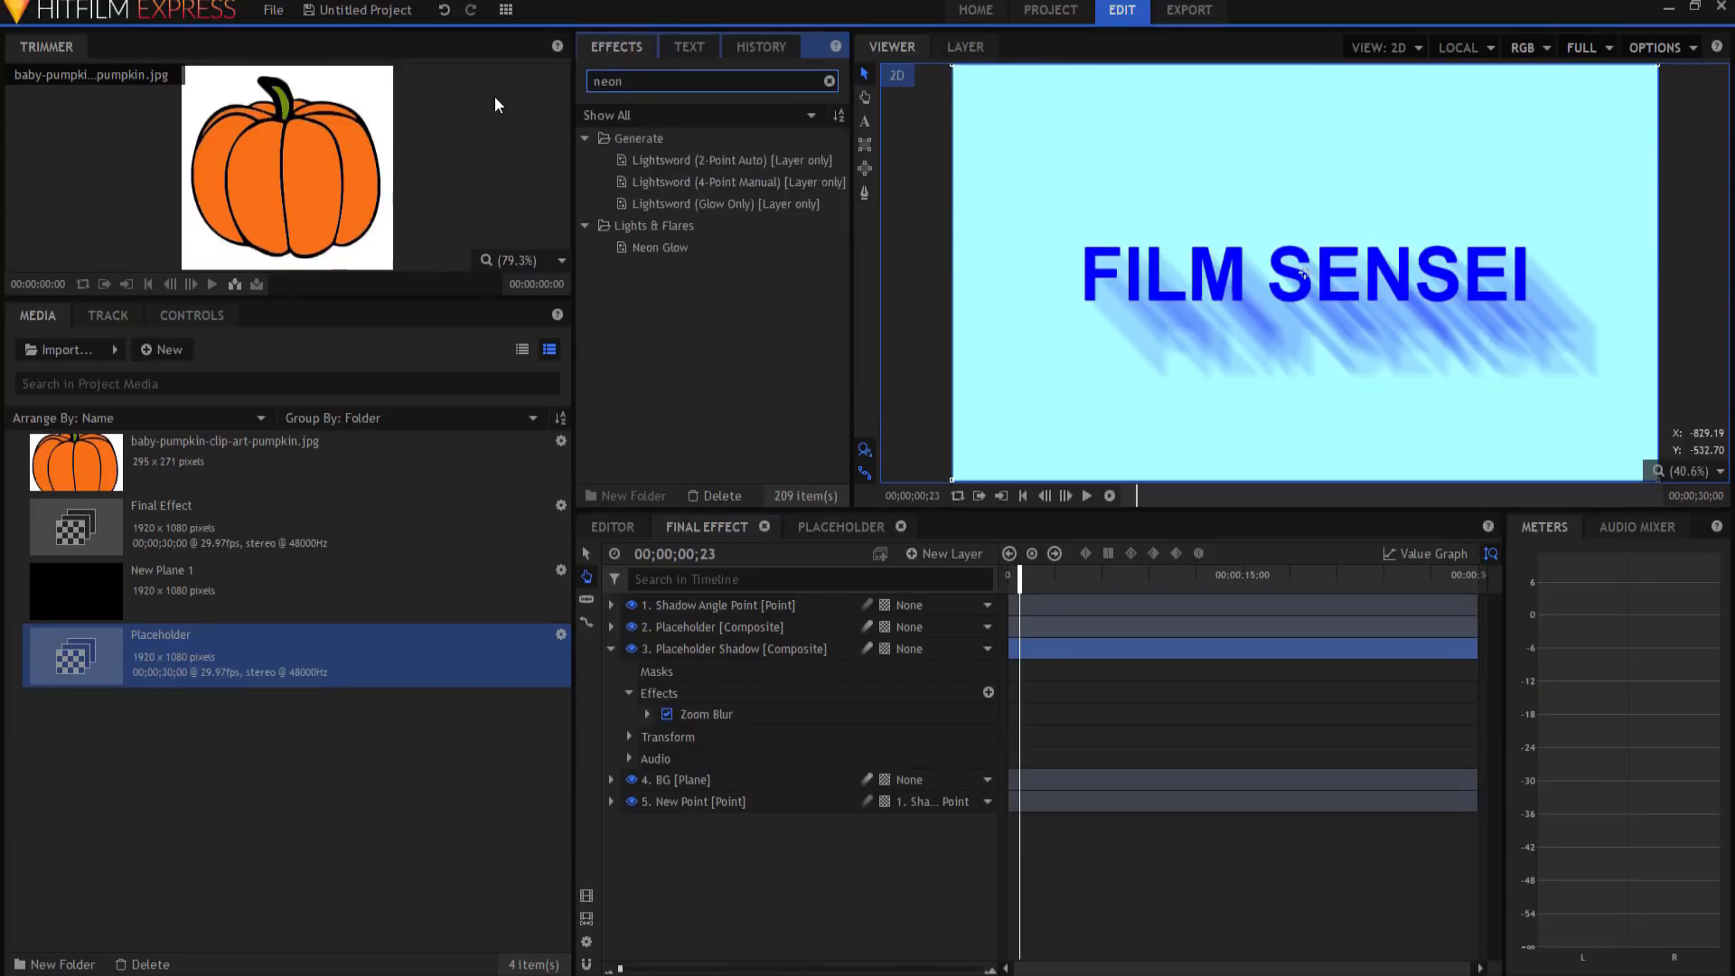
Step: Apply Neon Glow to Placeholder Shadow with Expansion 0 and Radius 0
{"action": "left_click_drag", "start_coordinate": [649, 248], "coordinate": [707, 721]}
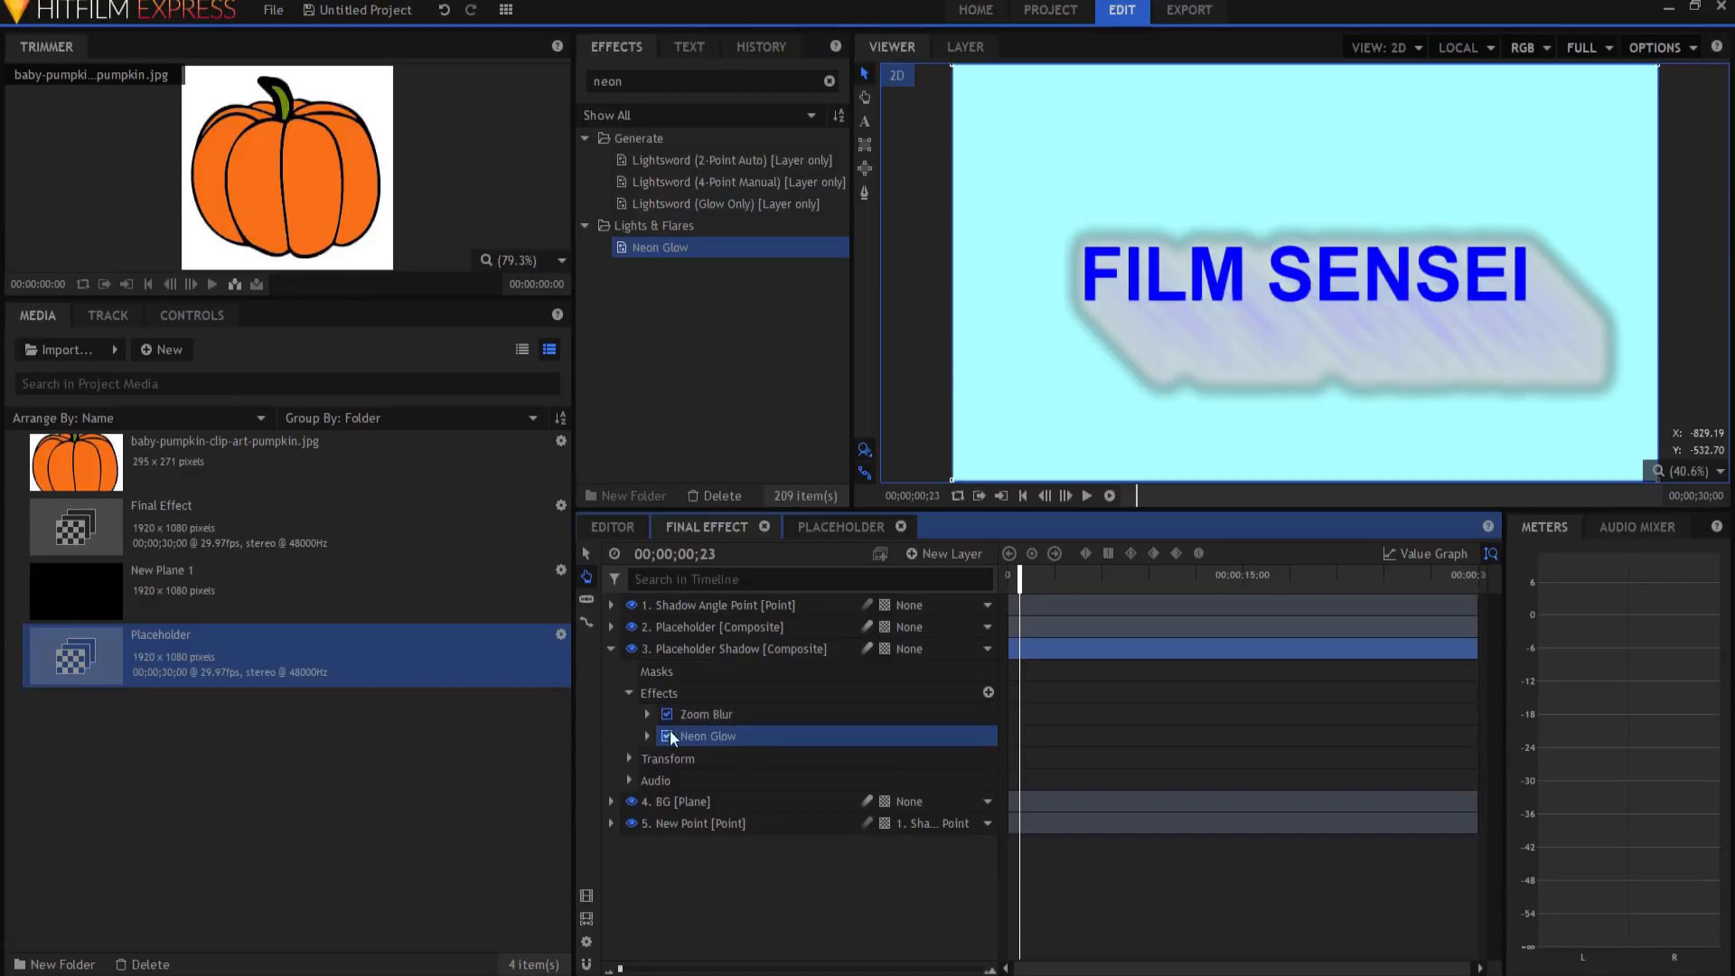
{"action": "left_click", "coordinate": [647, 735]}
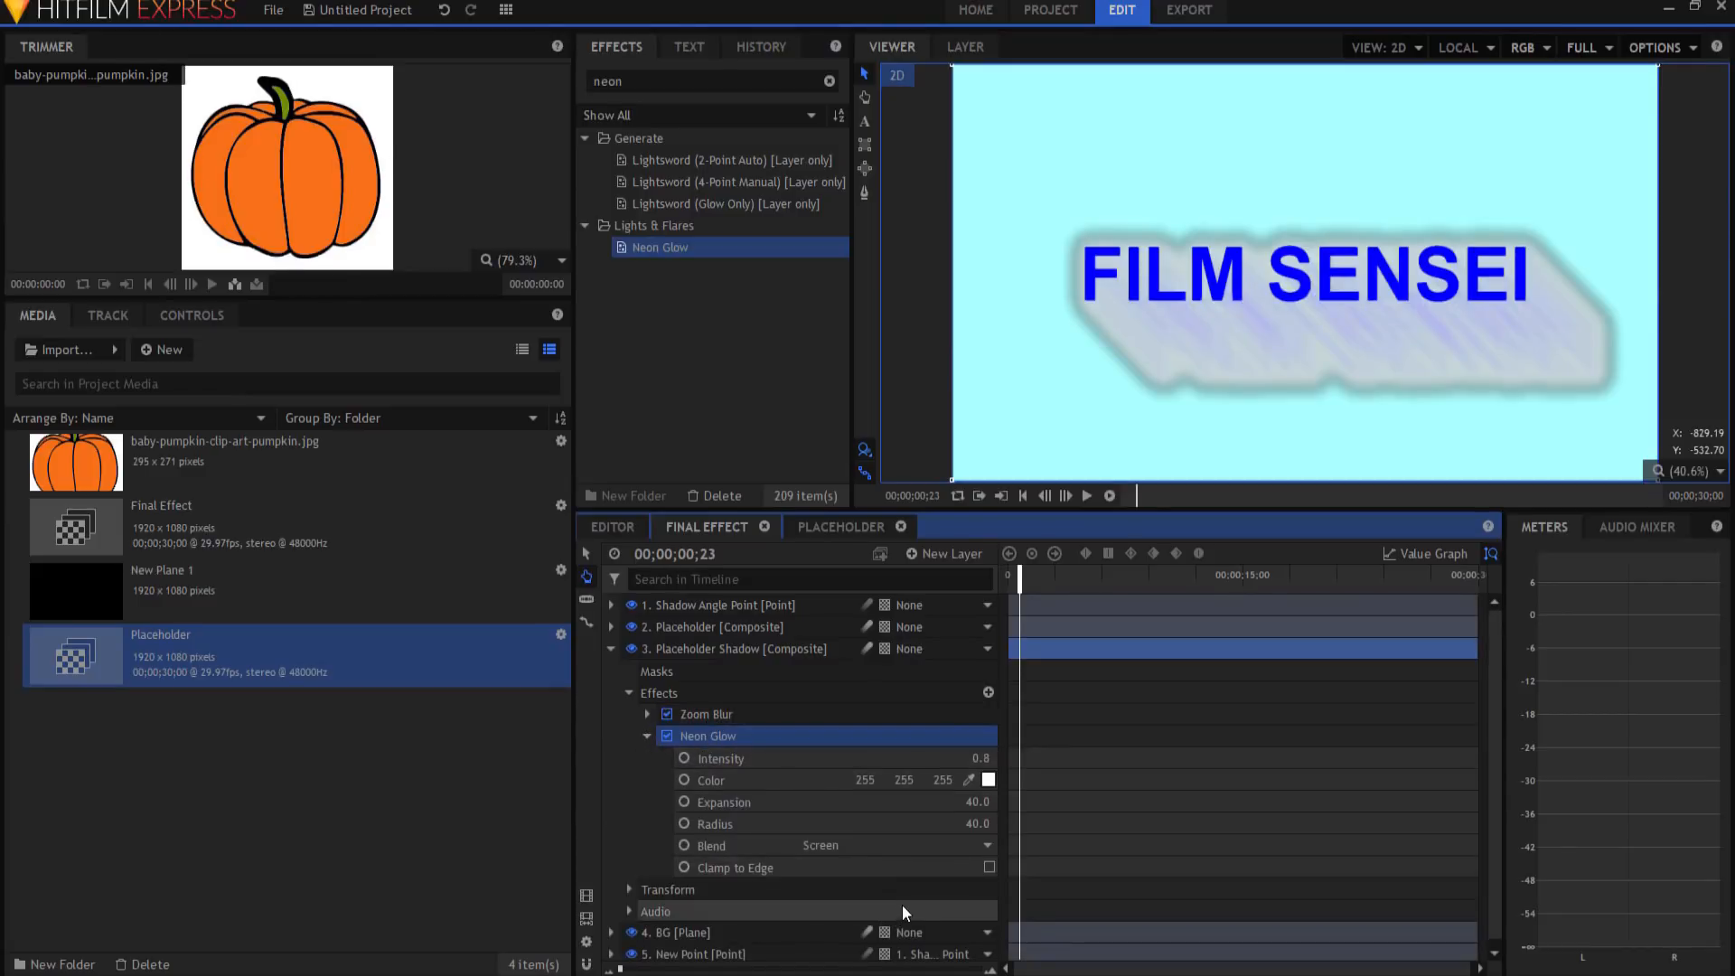
{"action": "left_click", "coordinate": [971, 802]}
{"action": "type", "text": "0"}
{"action": "key", "text": "Tab"}
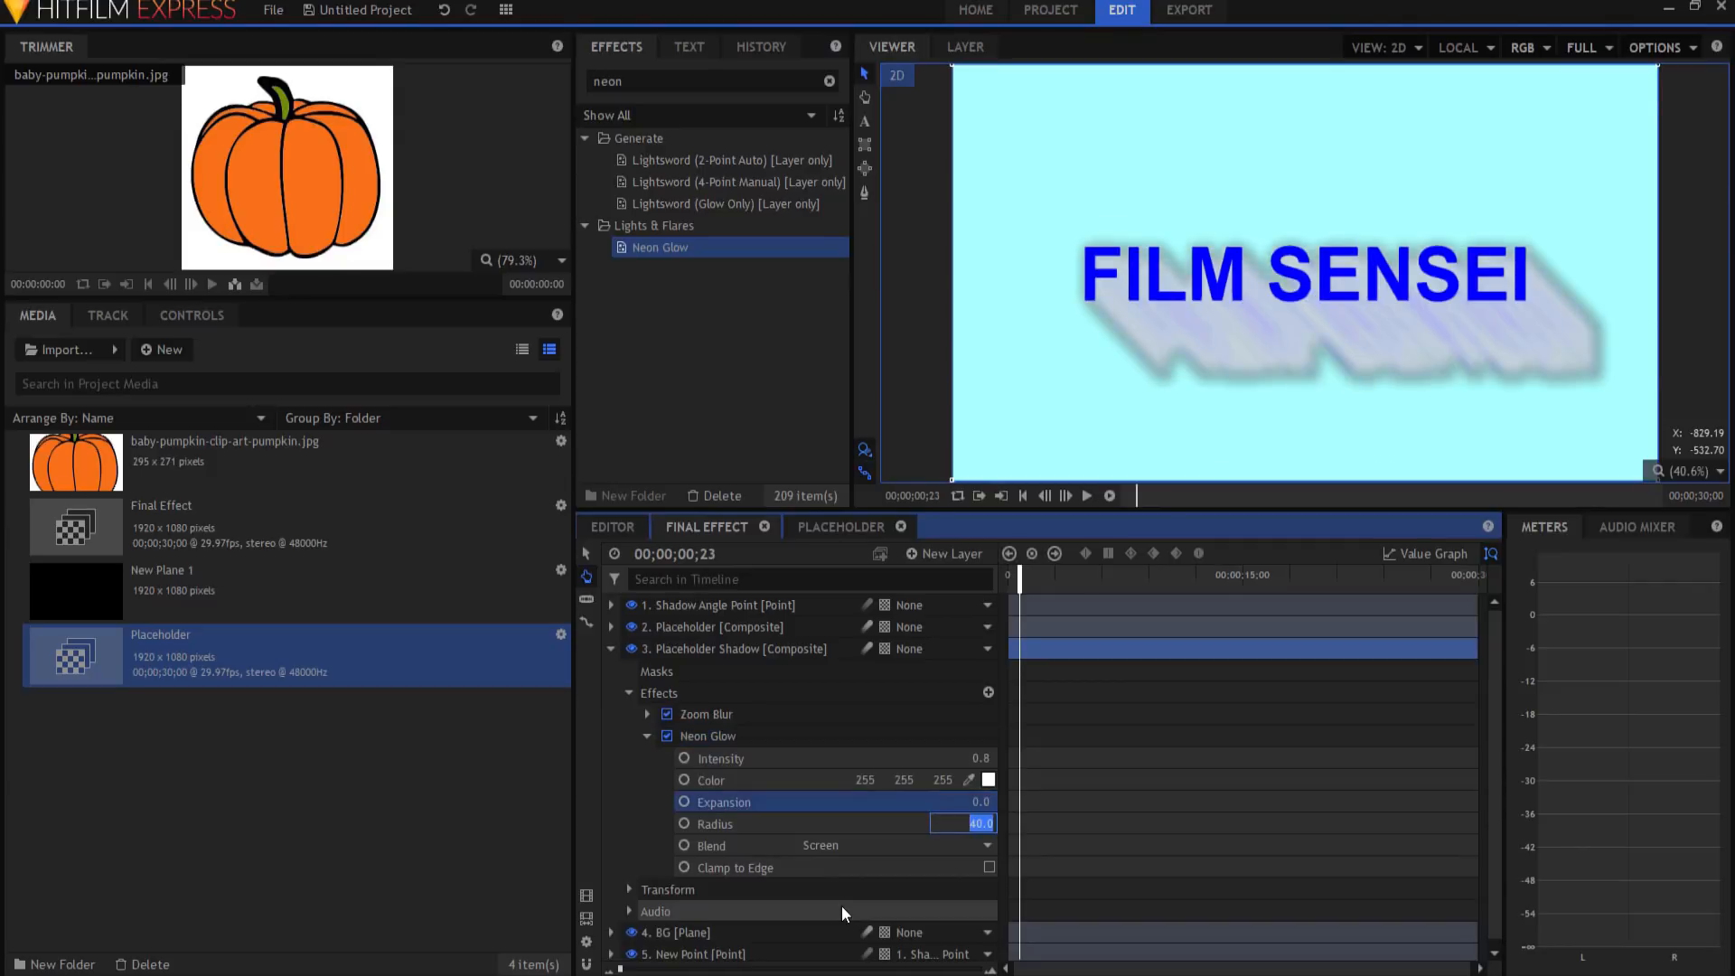
{"action": "type", "text": "0"}
{"action": "key", "text": "Return"}
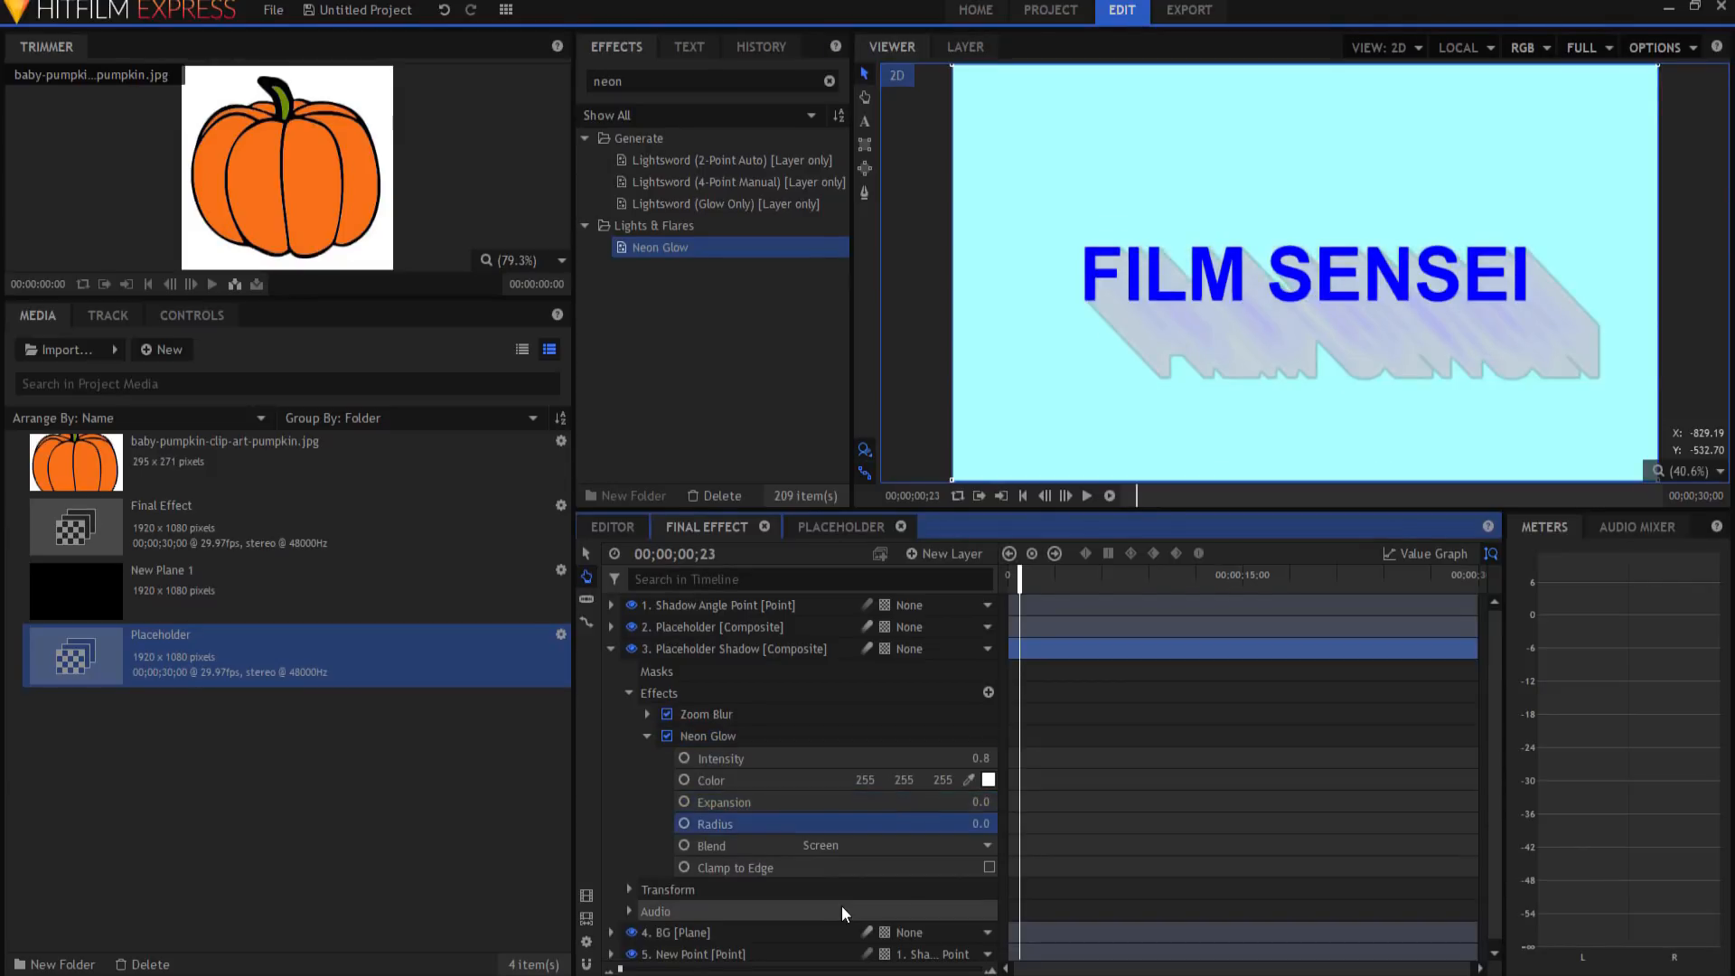
Step: Set the glow Intensity to 1 and its blend mode to Normal
{"action": "left_click", "coordinate": [980, 759]}
{"action": "type", "text": "1"}
{"action": "key", "text": "Return"}
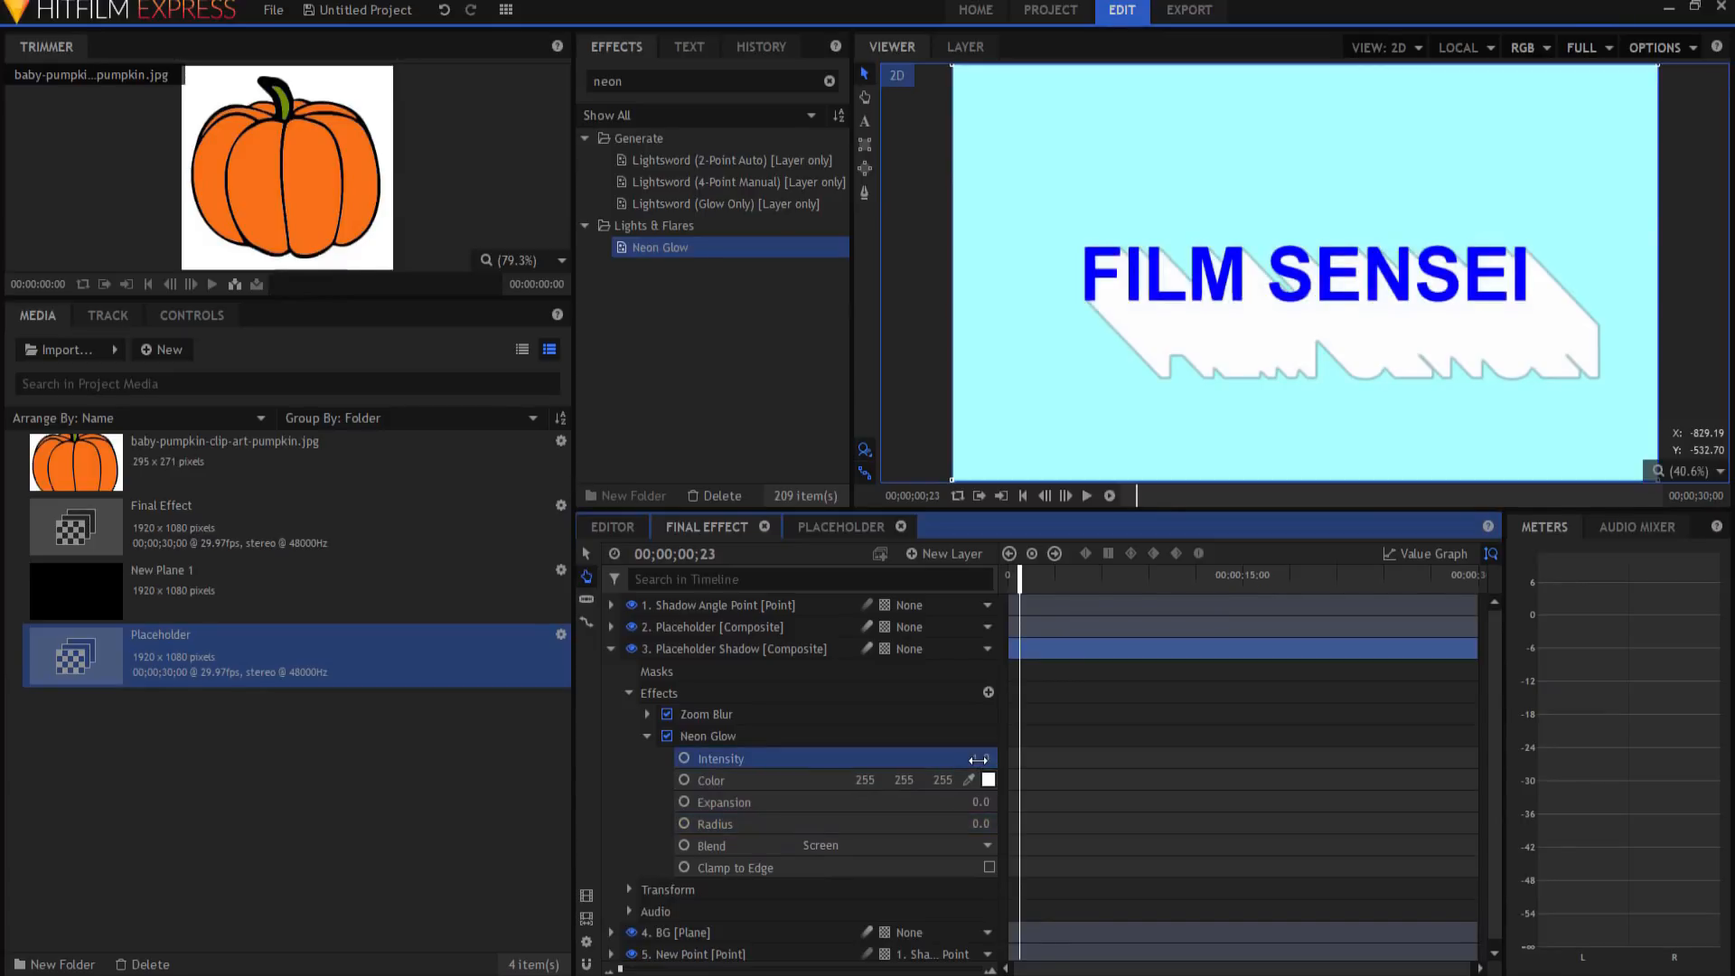
{"action": "left_click", "coordinate": [817, 845]}
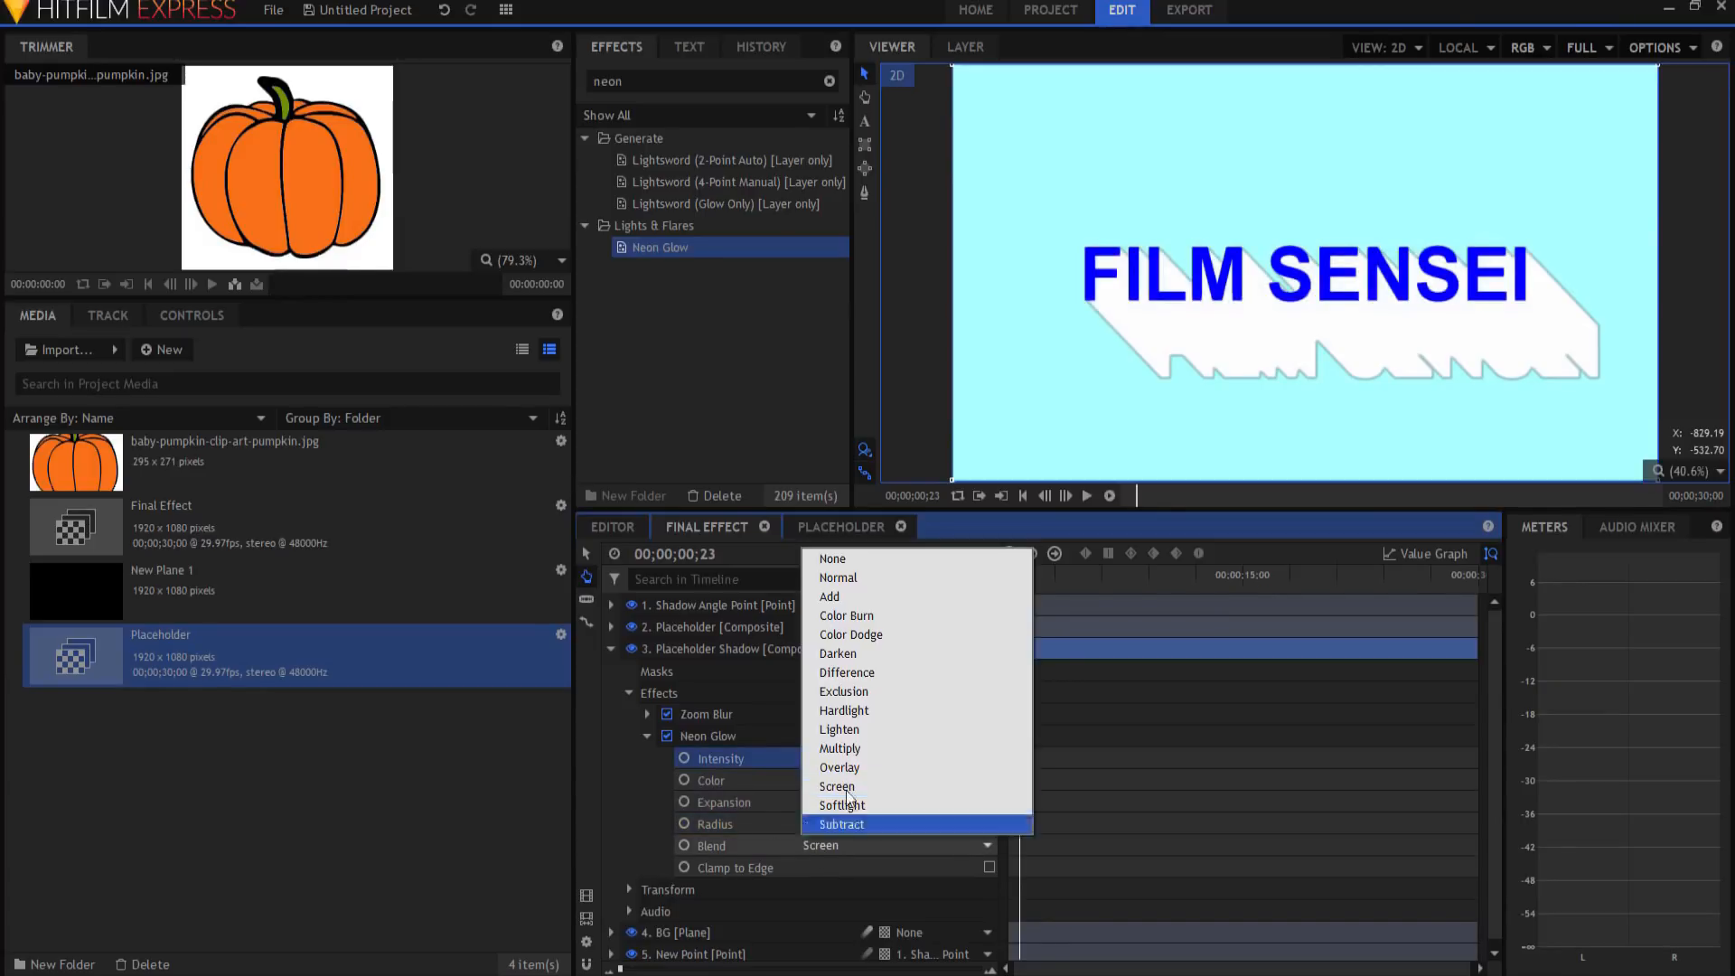
{"action": "left_click", "coordinate": [850, 578]}
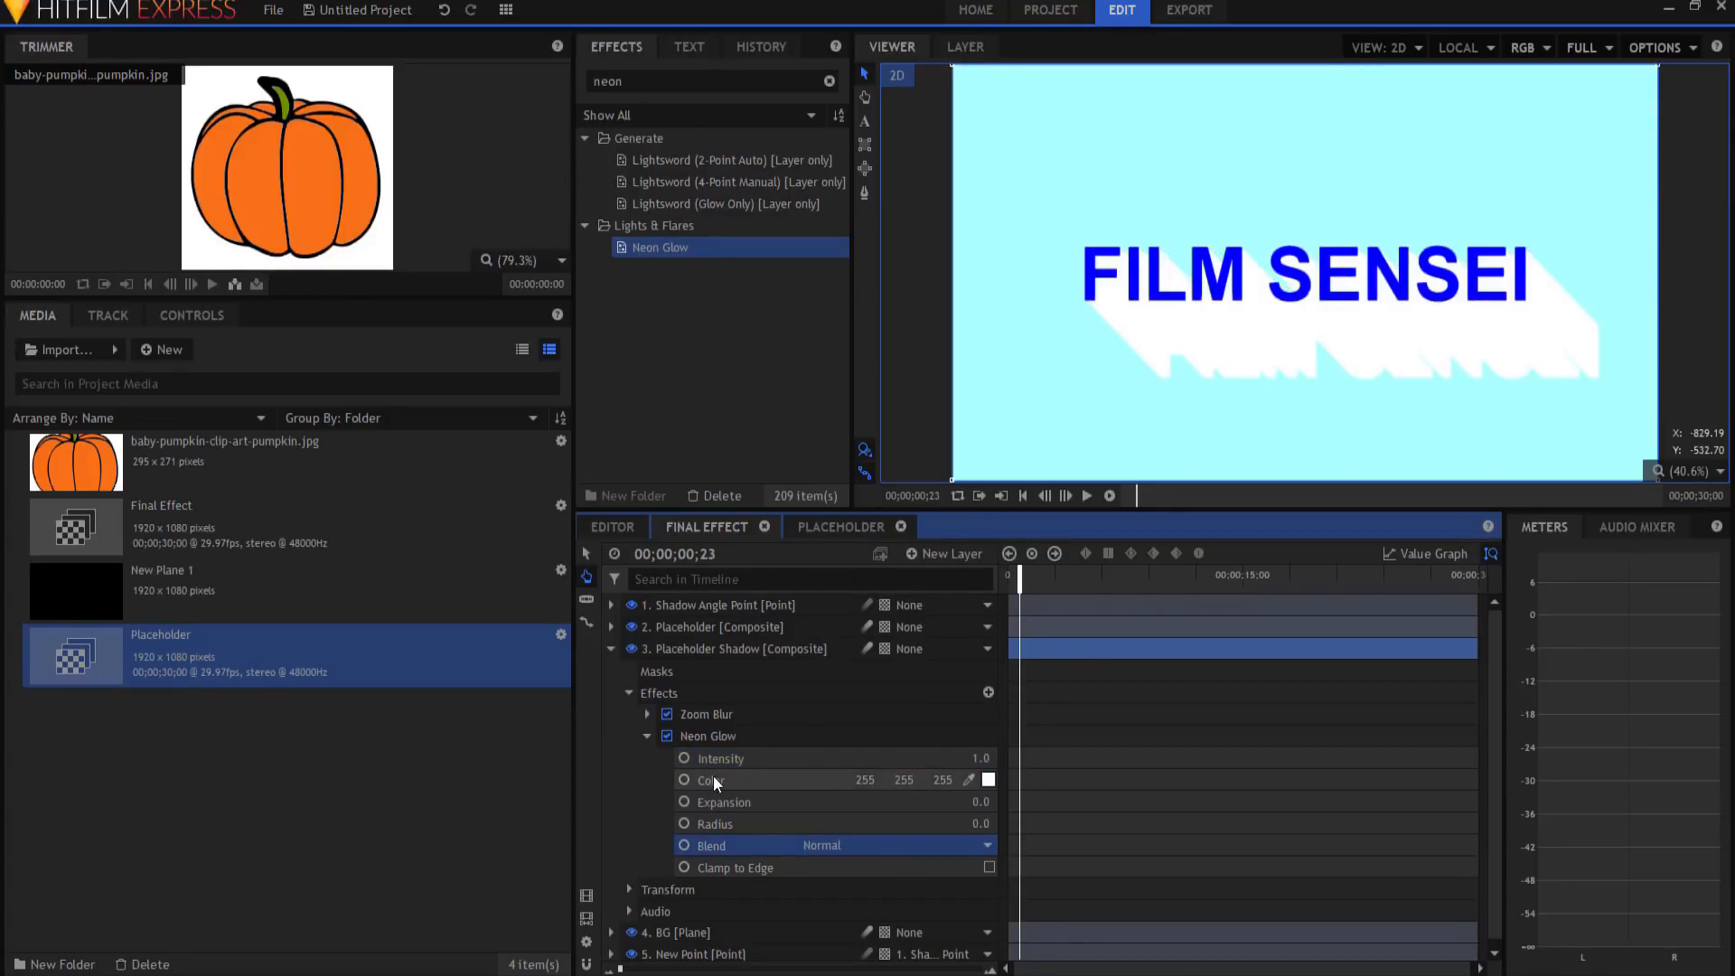
{"action": "left_click", "coordinate": [989, 780]}
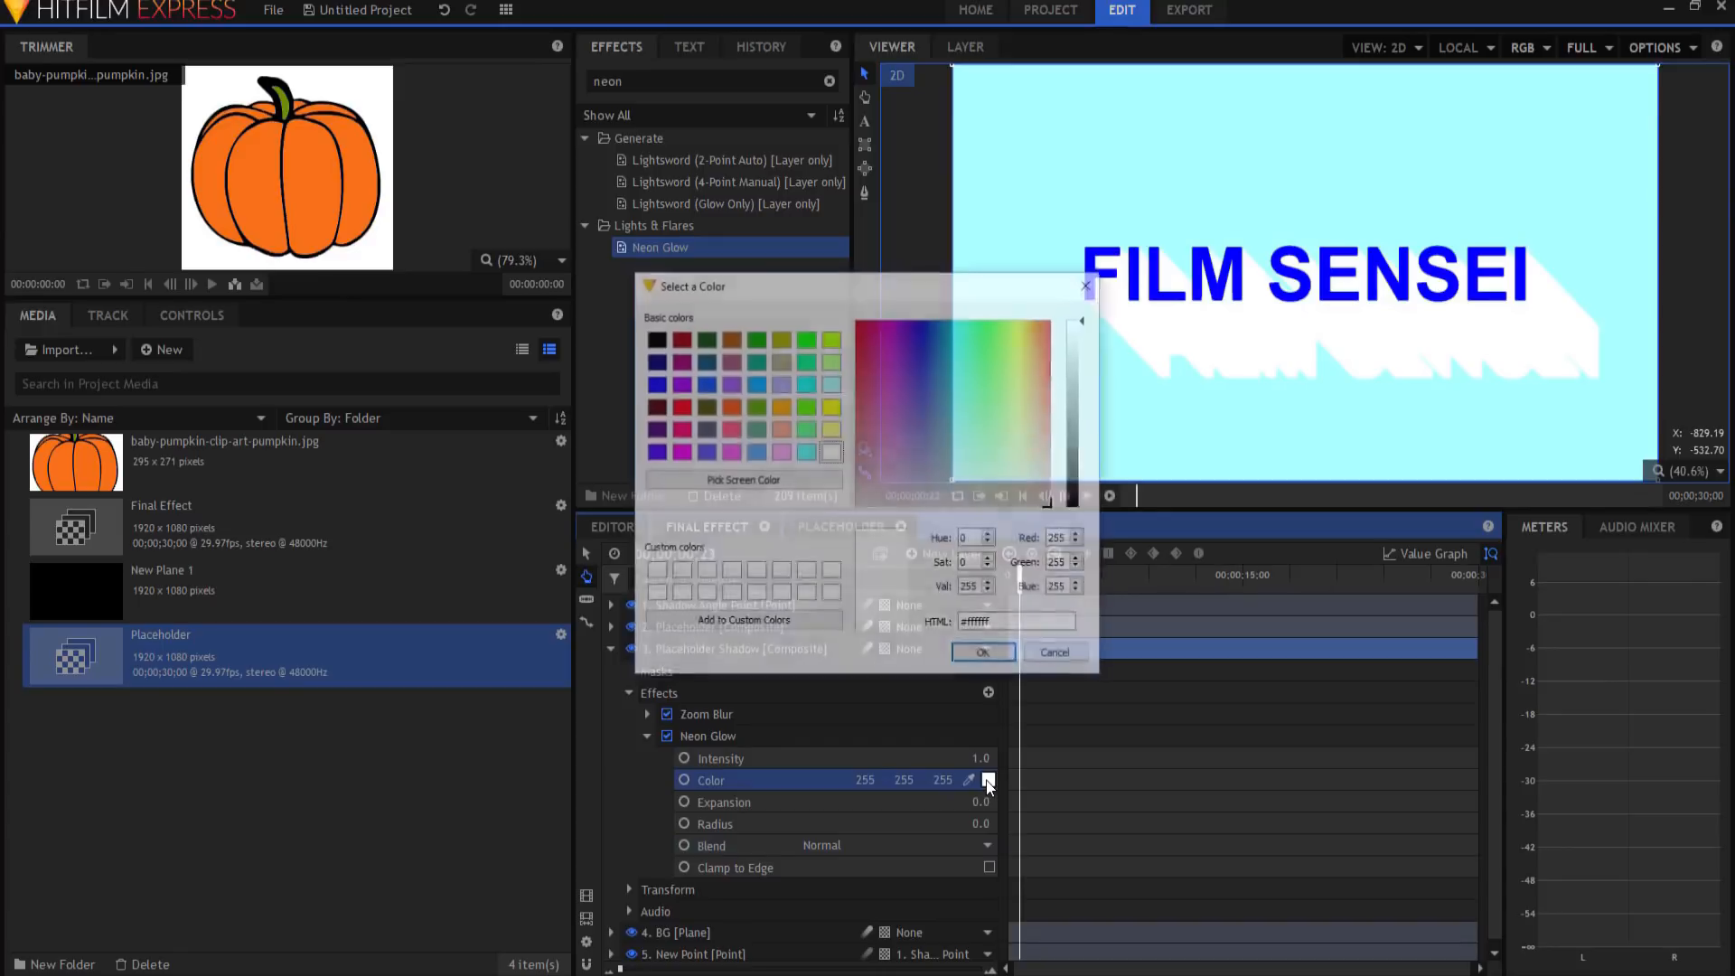
Step: Try green and purple glow colours, then settle on black (0, 0, 0) for the shadow
{"action": "left_click", "coordinate": [805, 406]}
{"action": "left_click", "coordinate": [983, 657]}
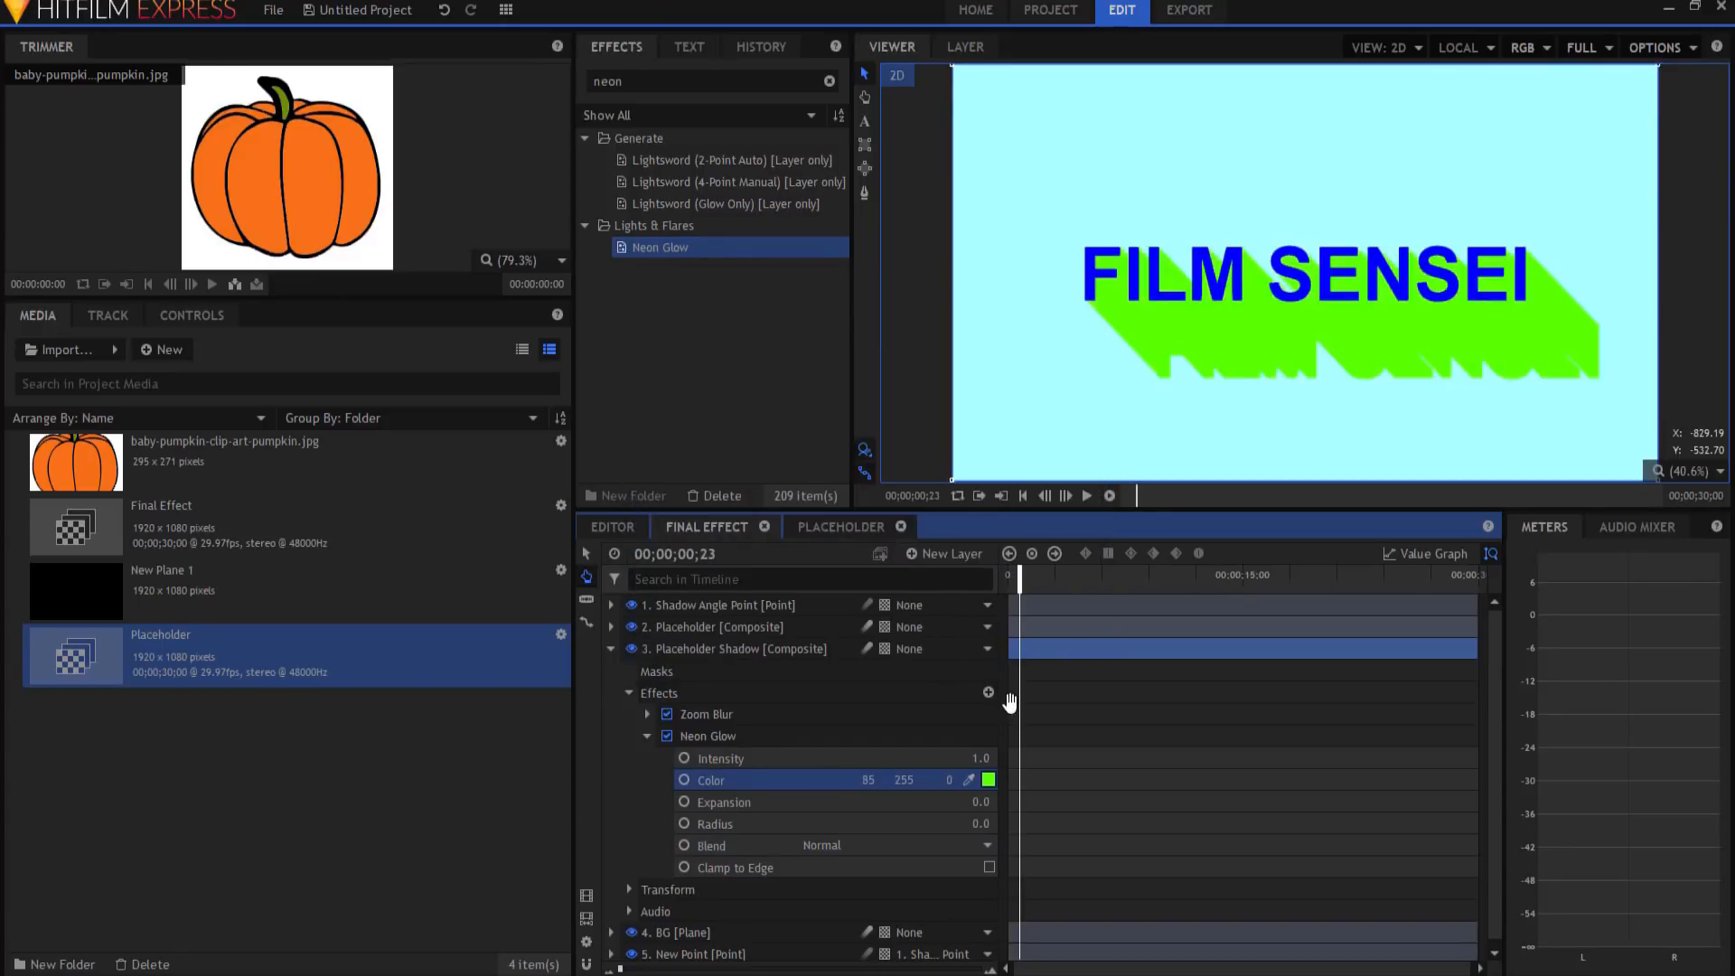
{"action": "left_click", "coordinate": [988, 781]}
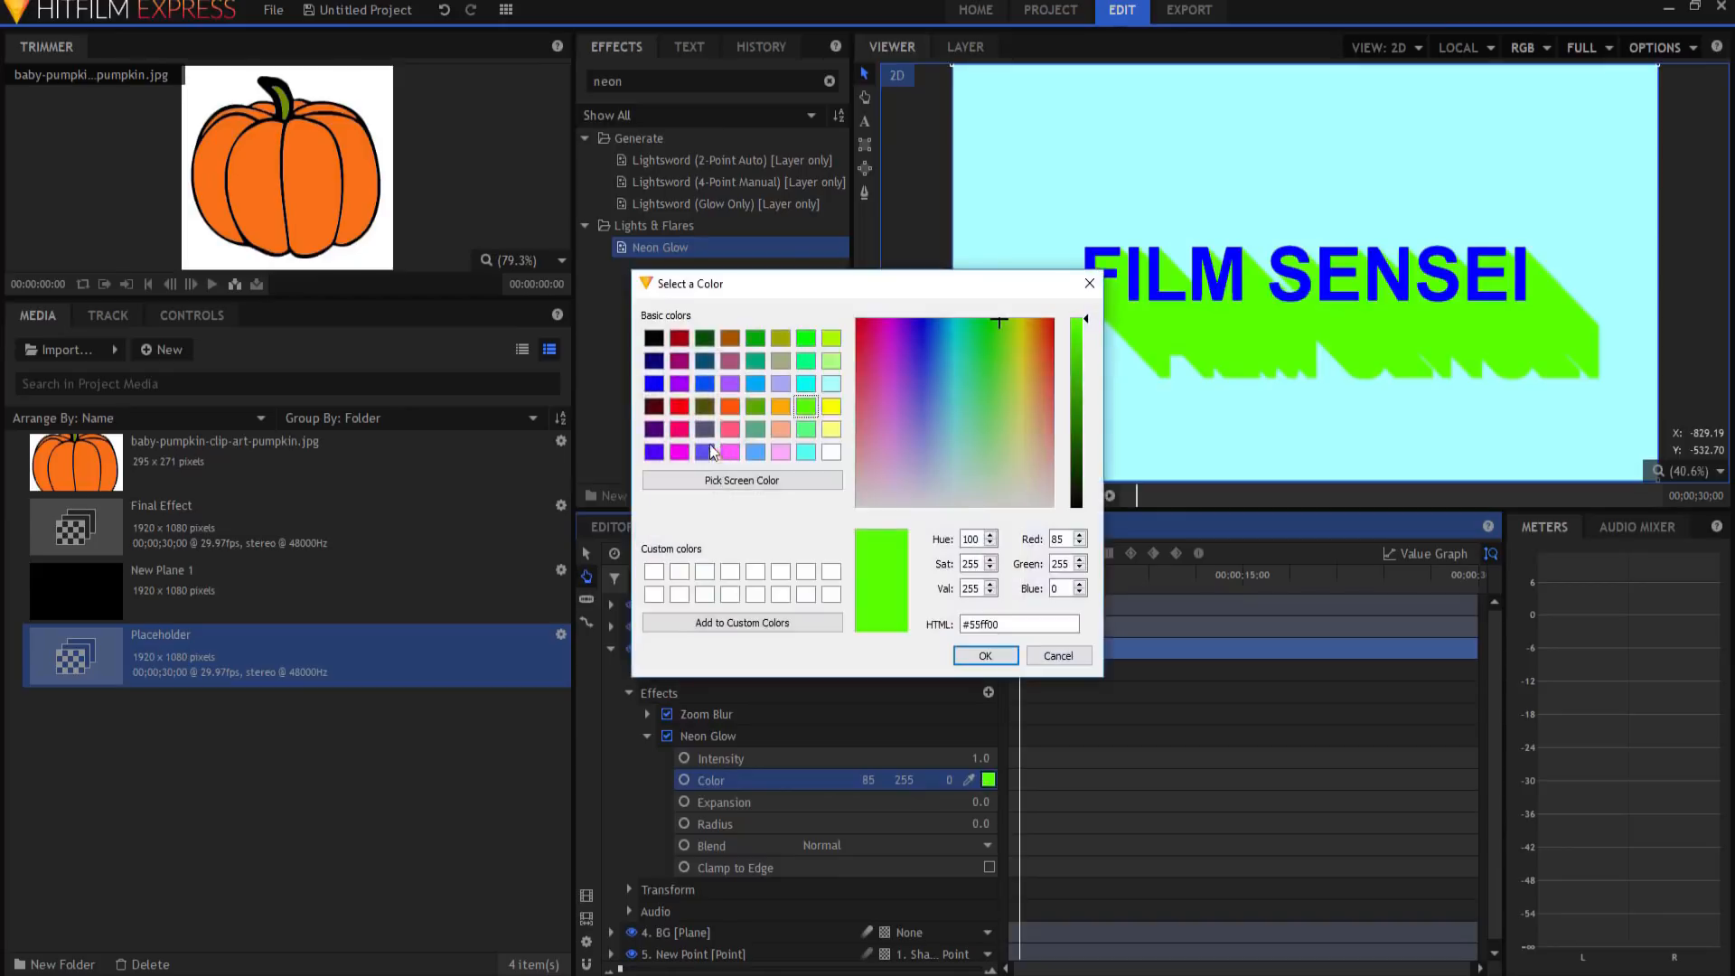
{"action": "left_click", "coordinate": [681, 384]}
{"action": "left_click", "coordinate": [985, 656]}
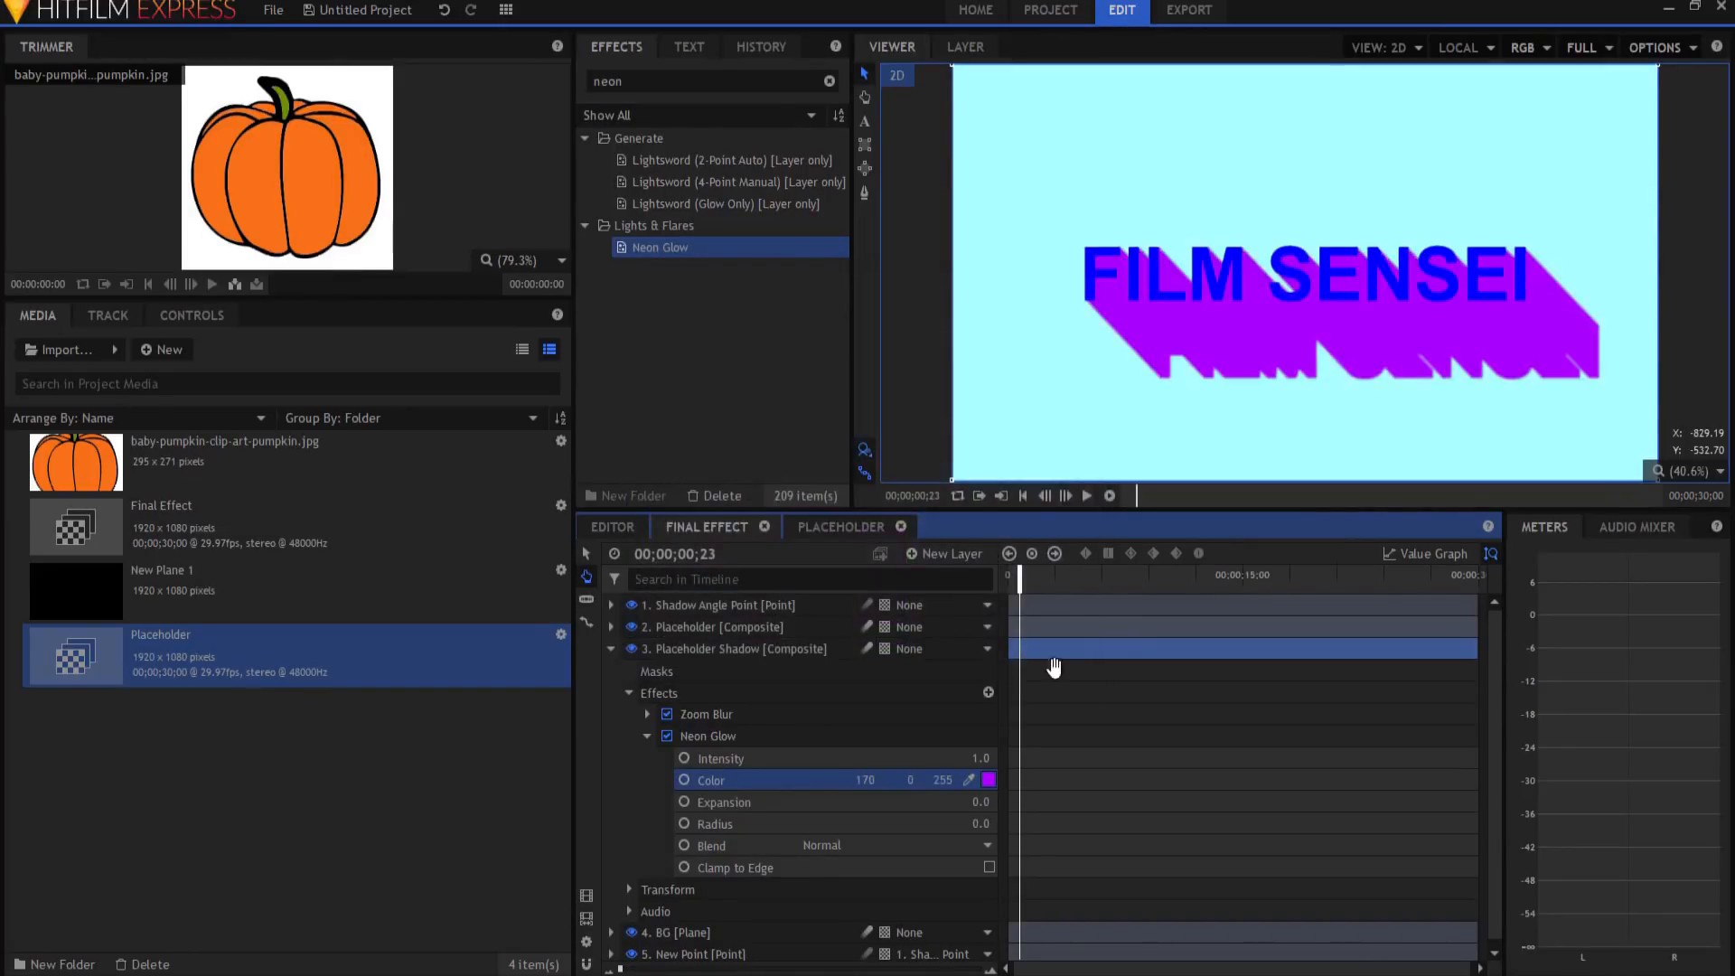
{"action": "left_click", "coordinate": [988, 781]}
{"action": "left_click", "coordinate": [654, 339]}
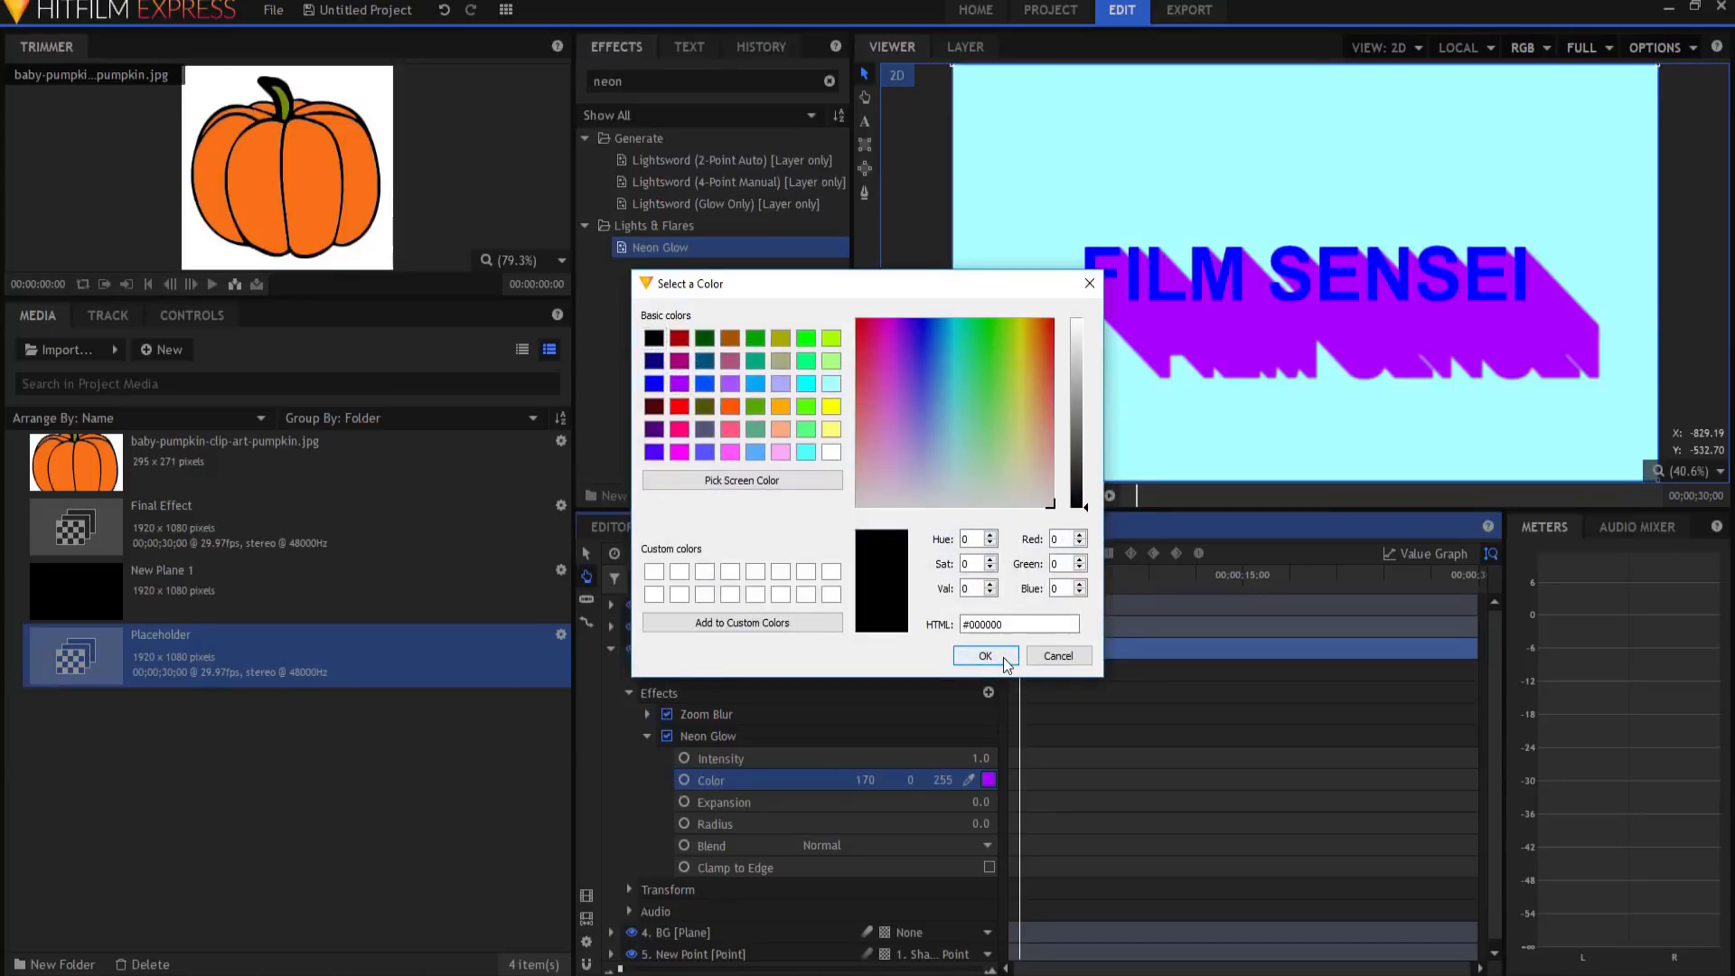
{"action": "left_click", "coordinate": [985, 657]}
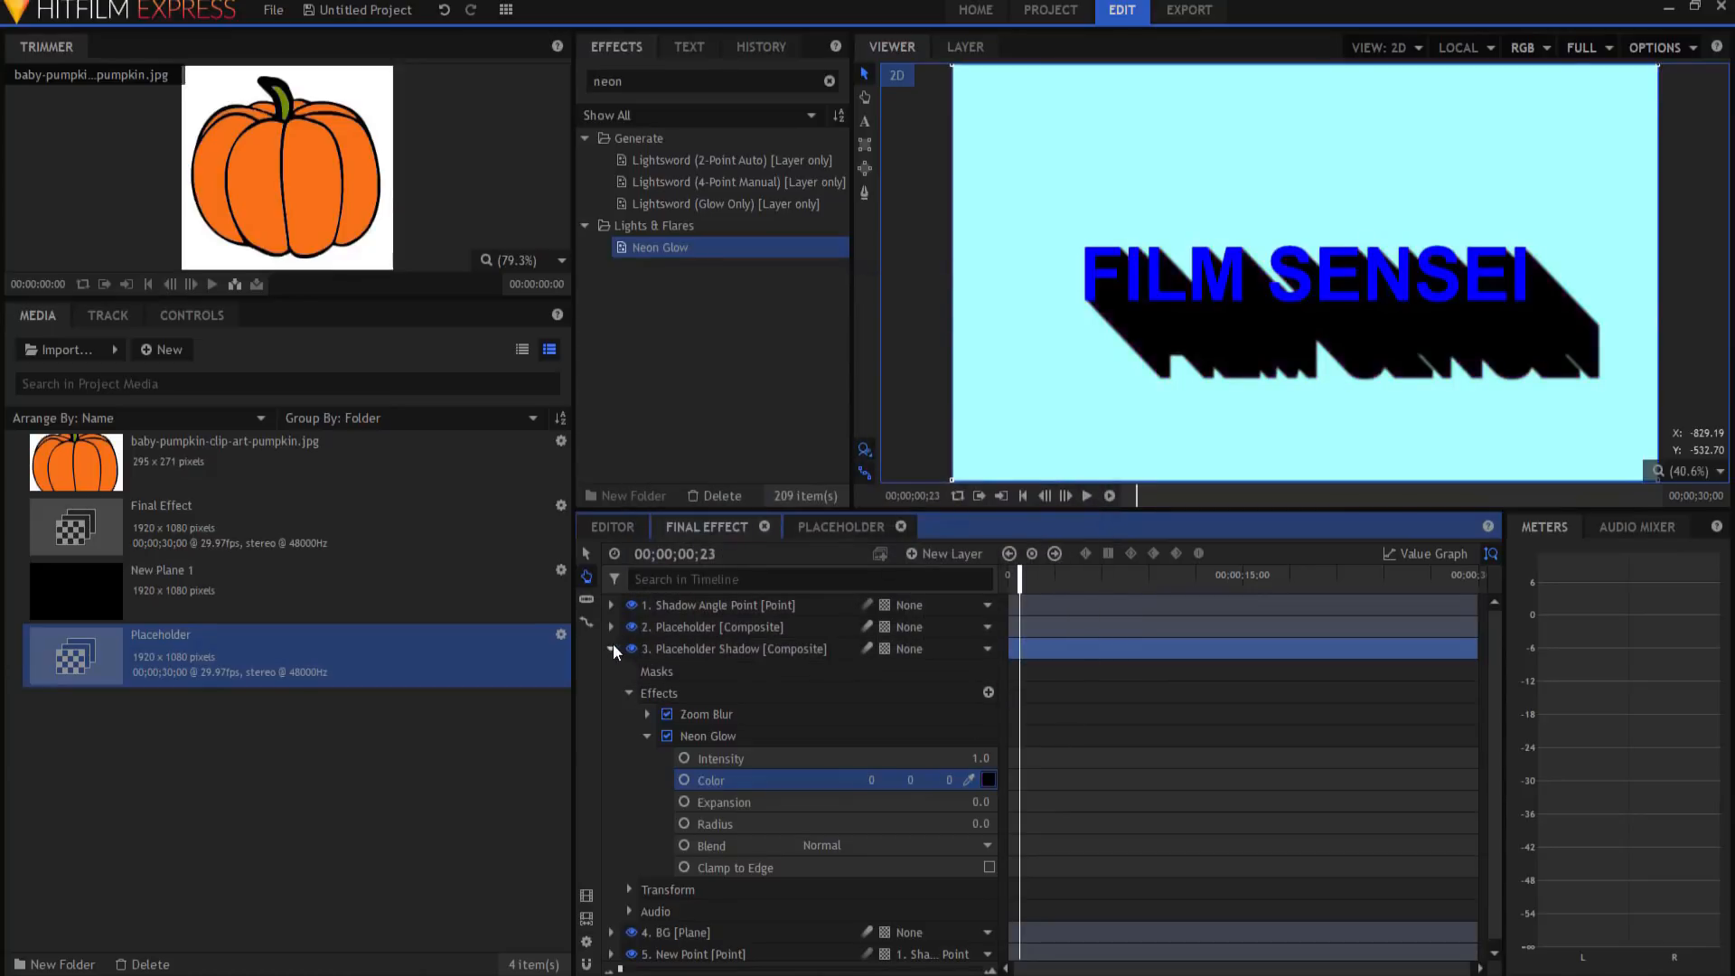
{"action": "left_click", "coordinate": [611, 649]}
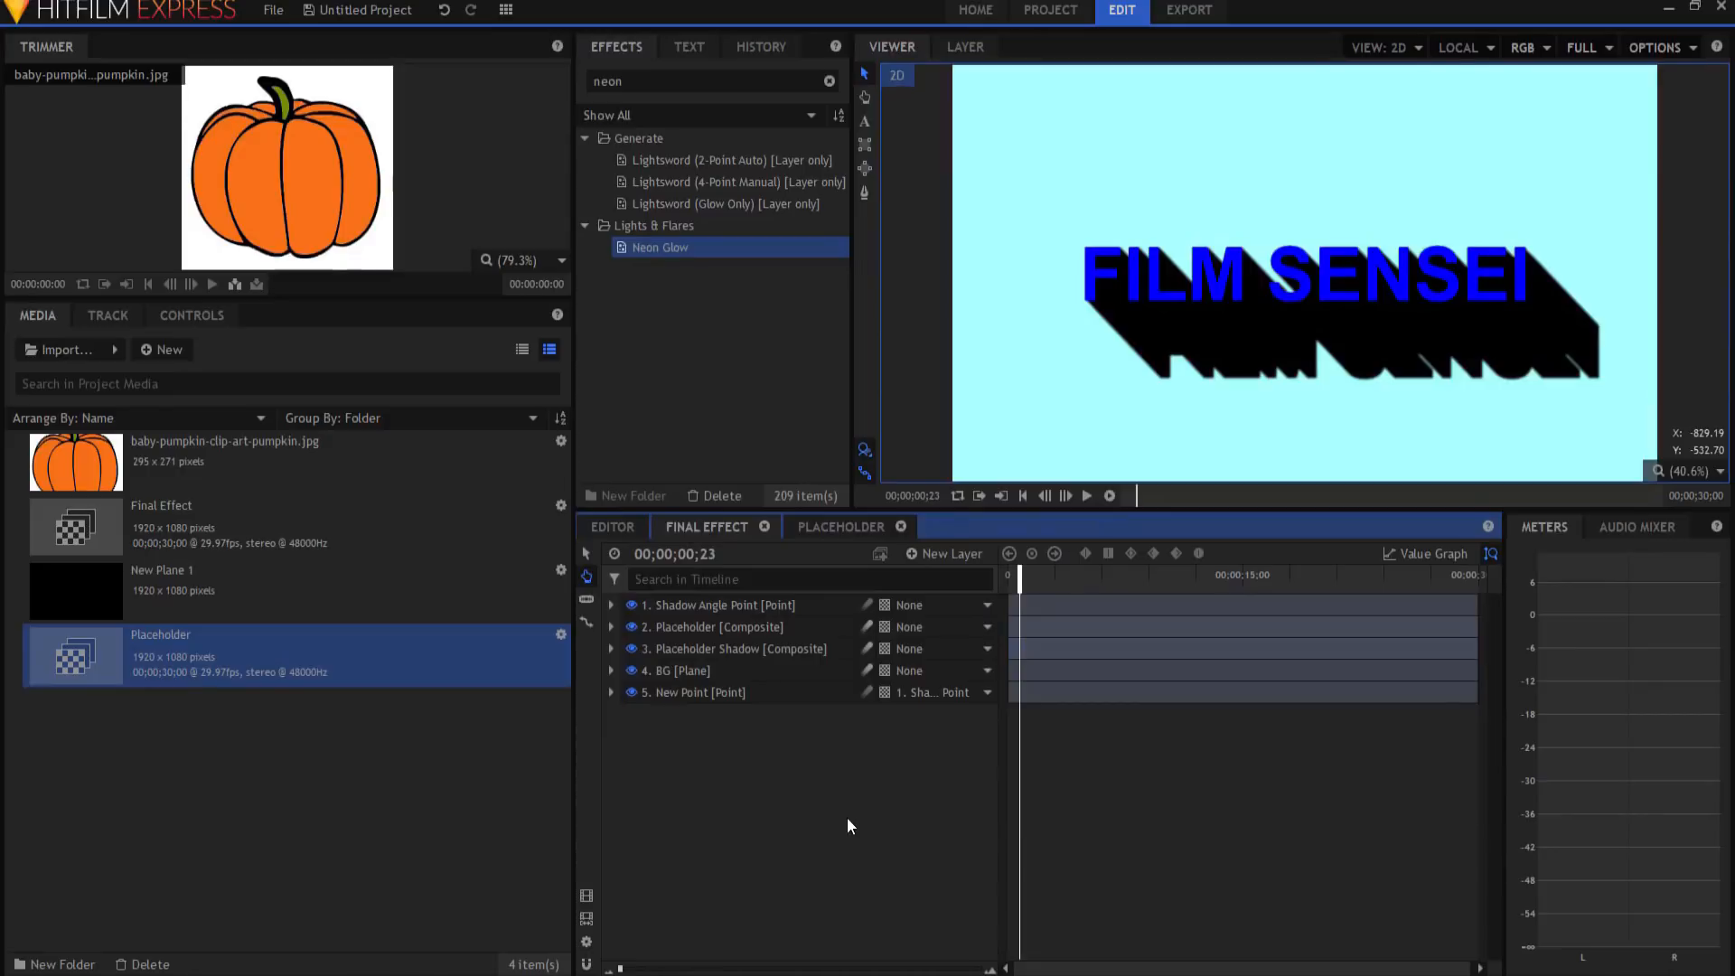
Step: Play the Final Effect from the start, then switch to Placeholder and select the pumpkin image
{"action": "left_click", "coordinate": [846, 526]}
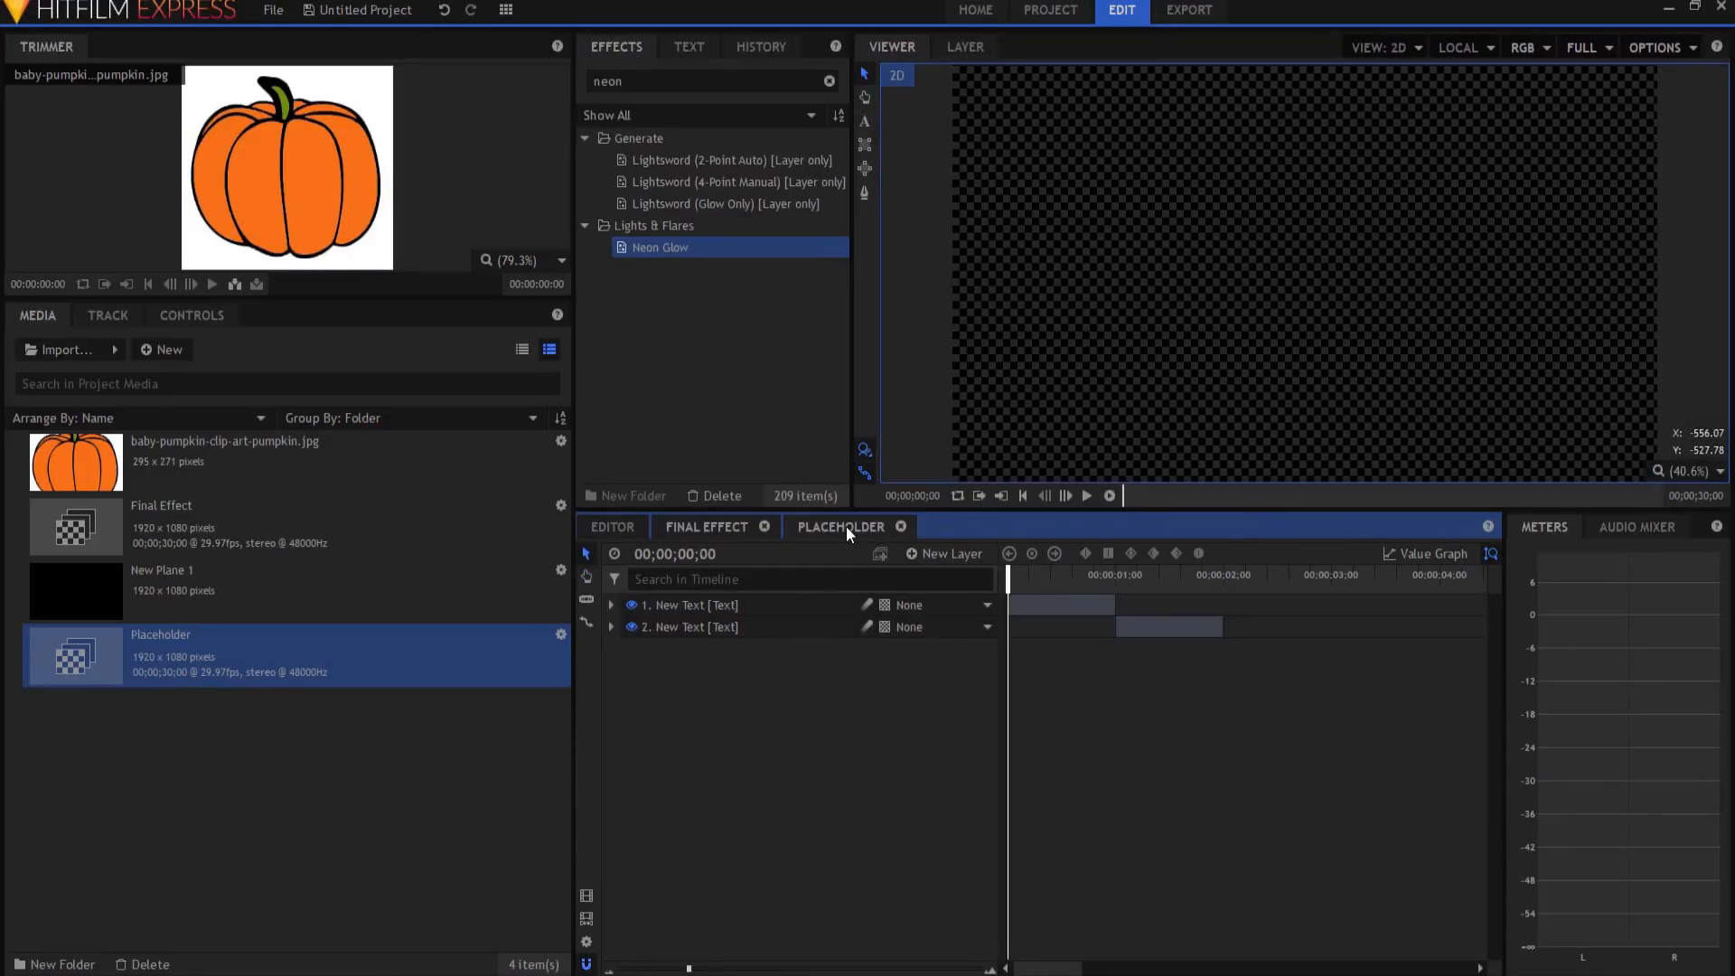
{"action": "left_click", "coordinate": [716, 527]}
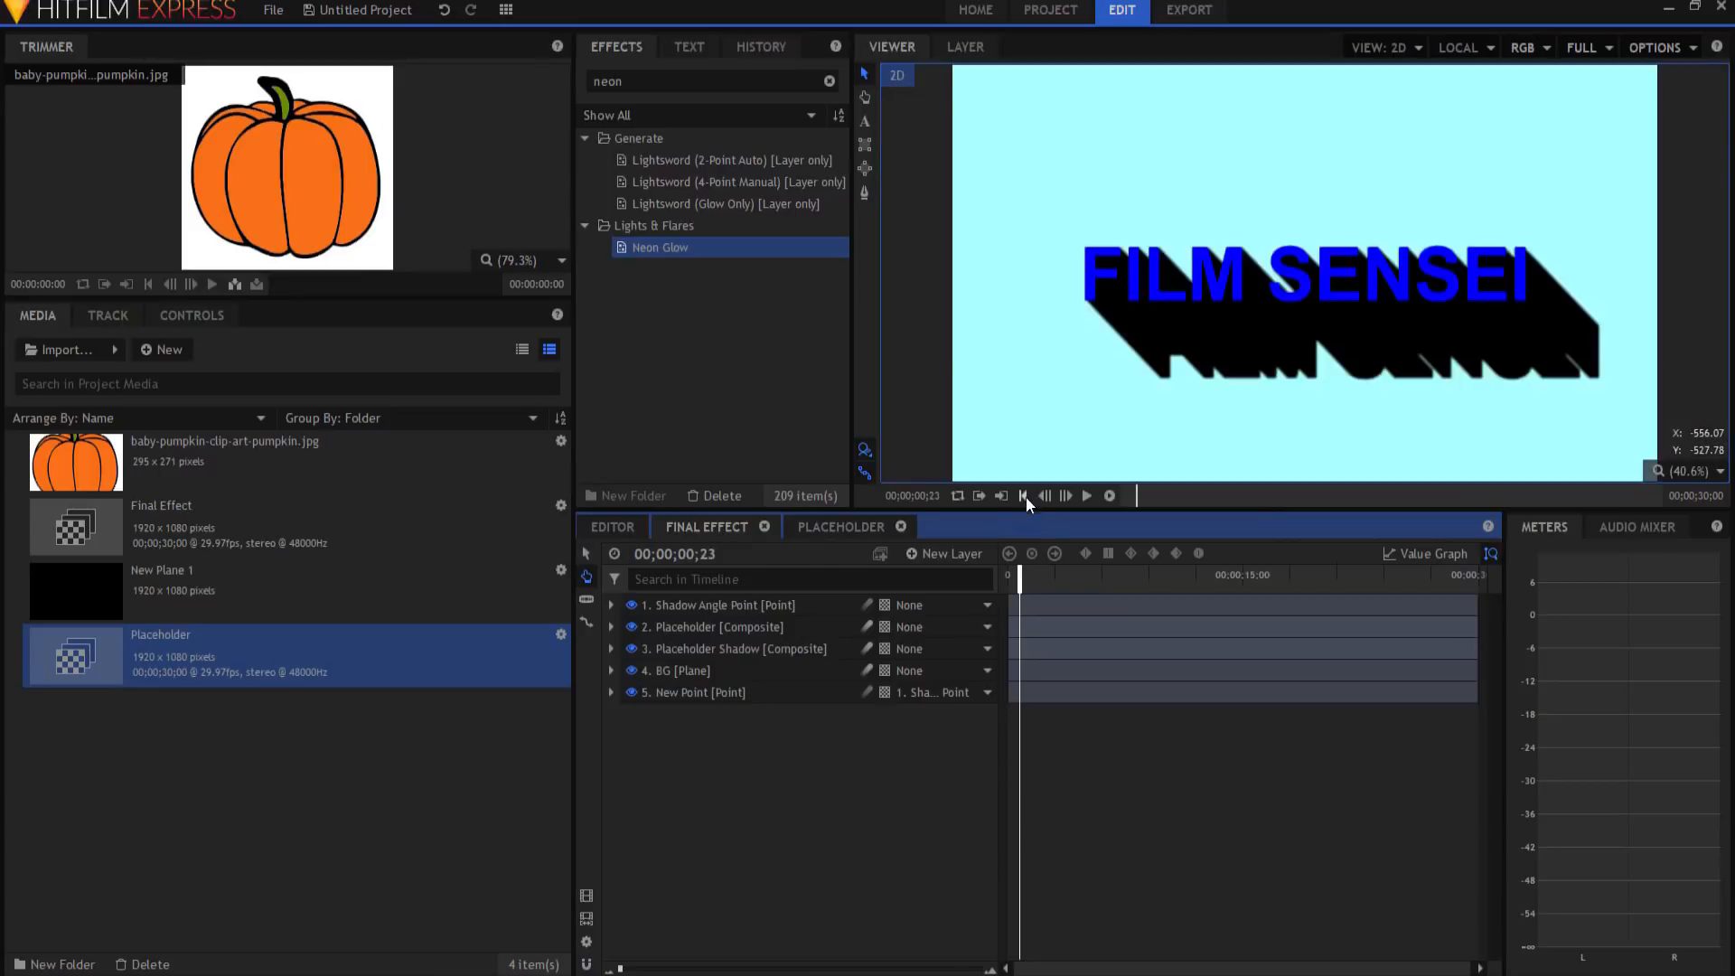
{"action": "left_click", "coordinate": [1025, 496]}
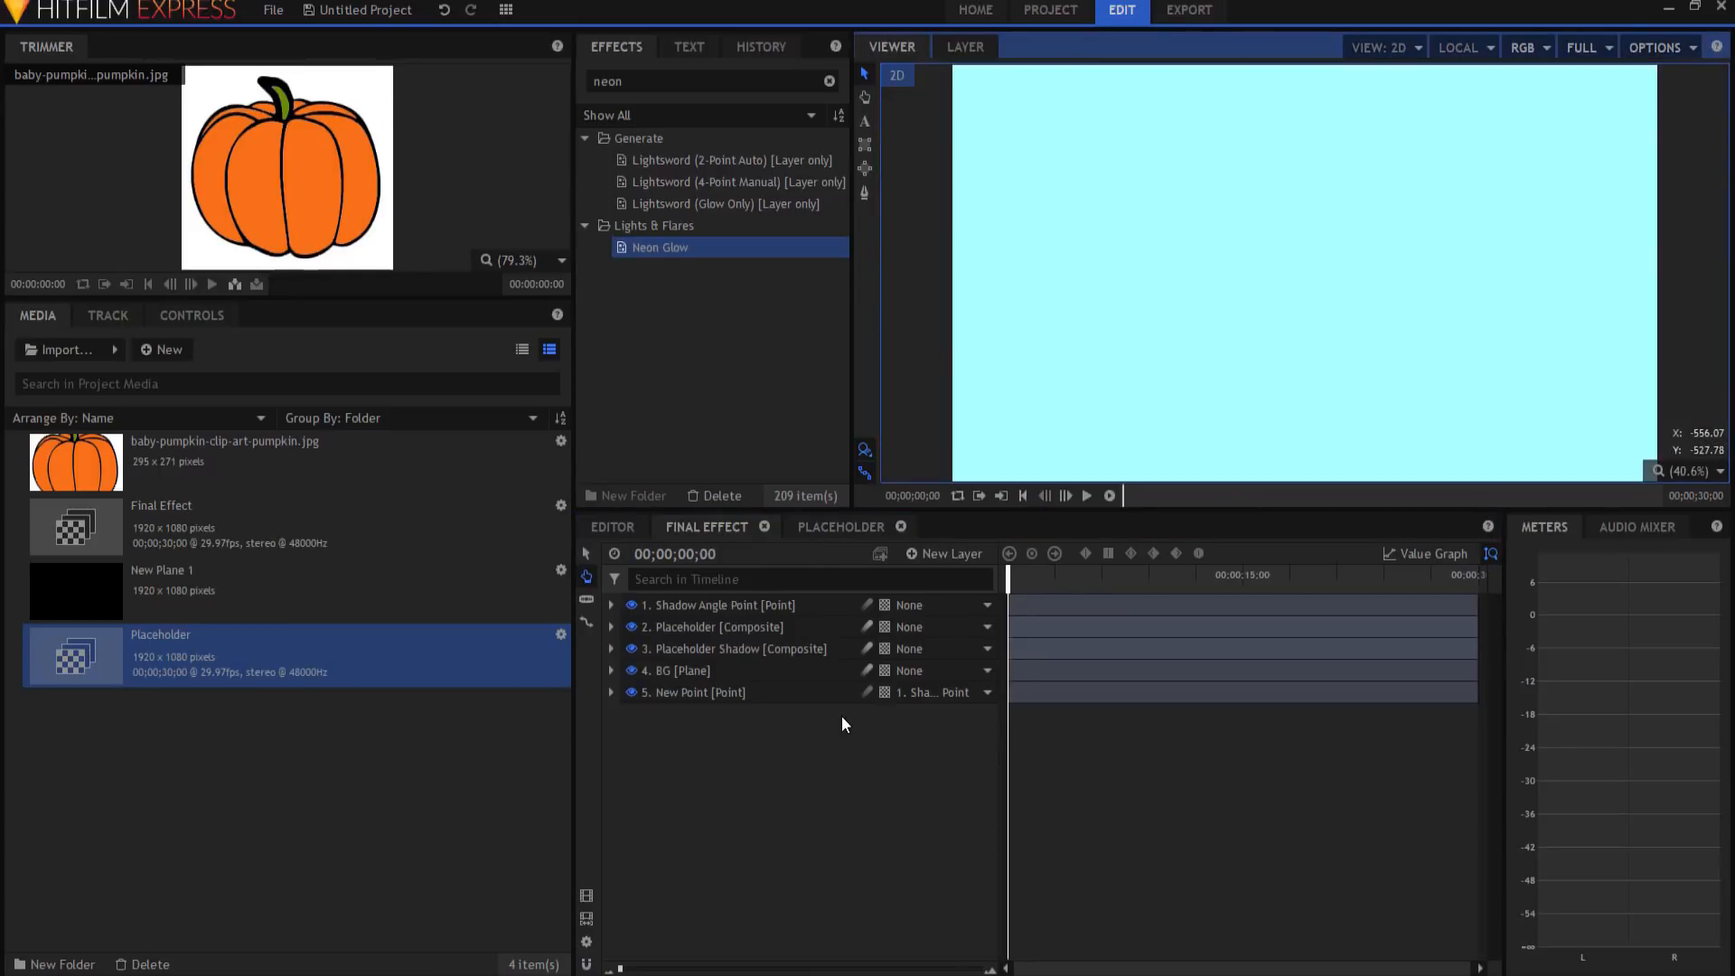
{"action": "left_click", "coordinate": [1087, 496]}
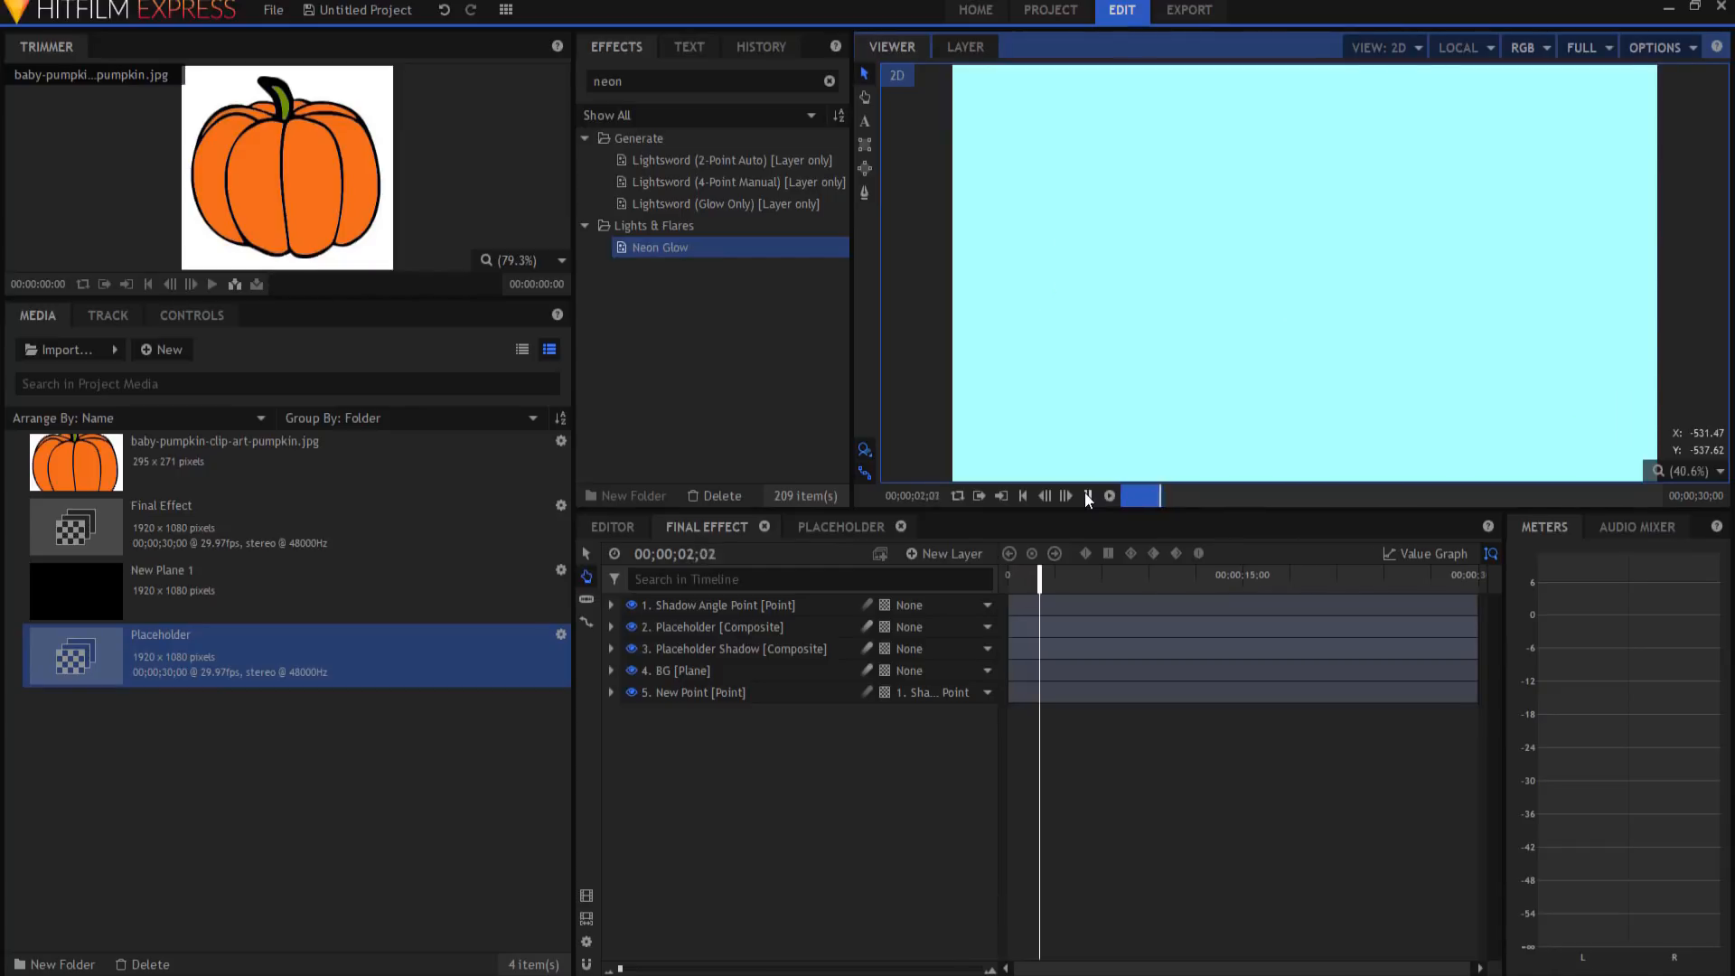
{"action": "left_click", "coordinate": [1087, 496]}
{"action": "left_click", "coordinate": [1024, 497]}
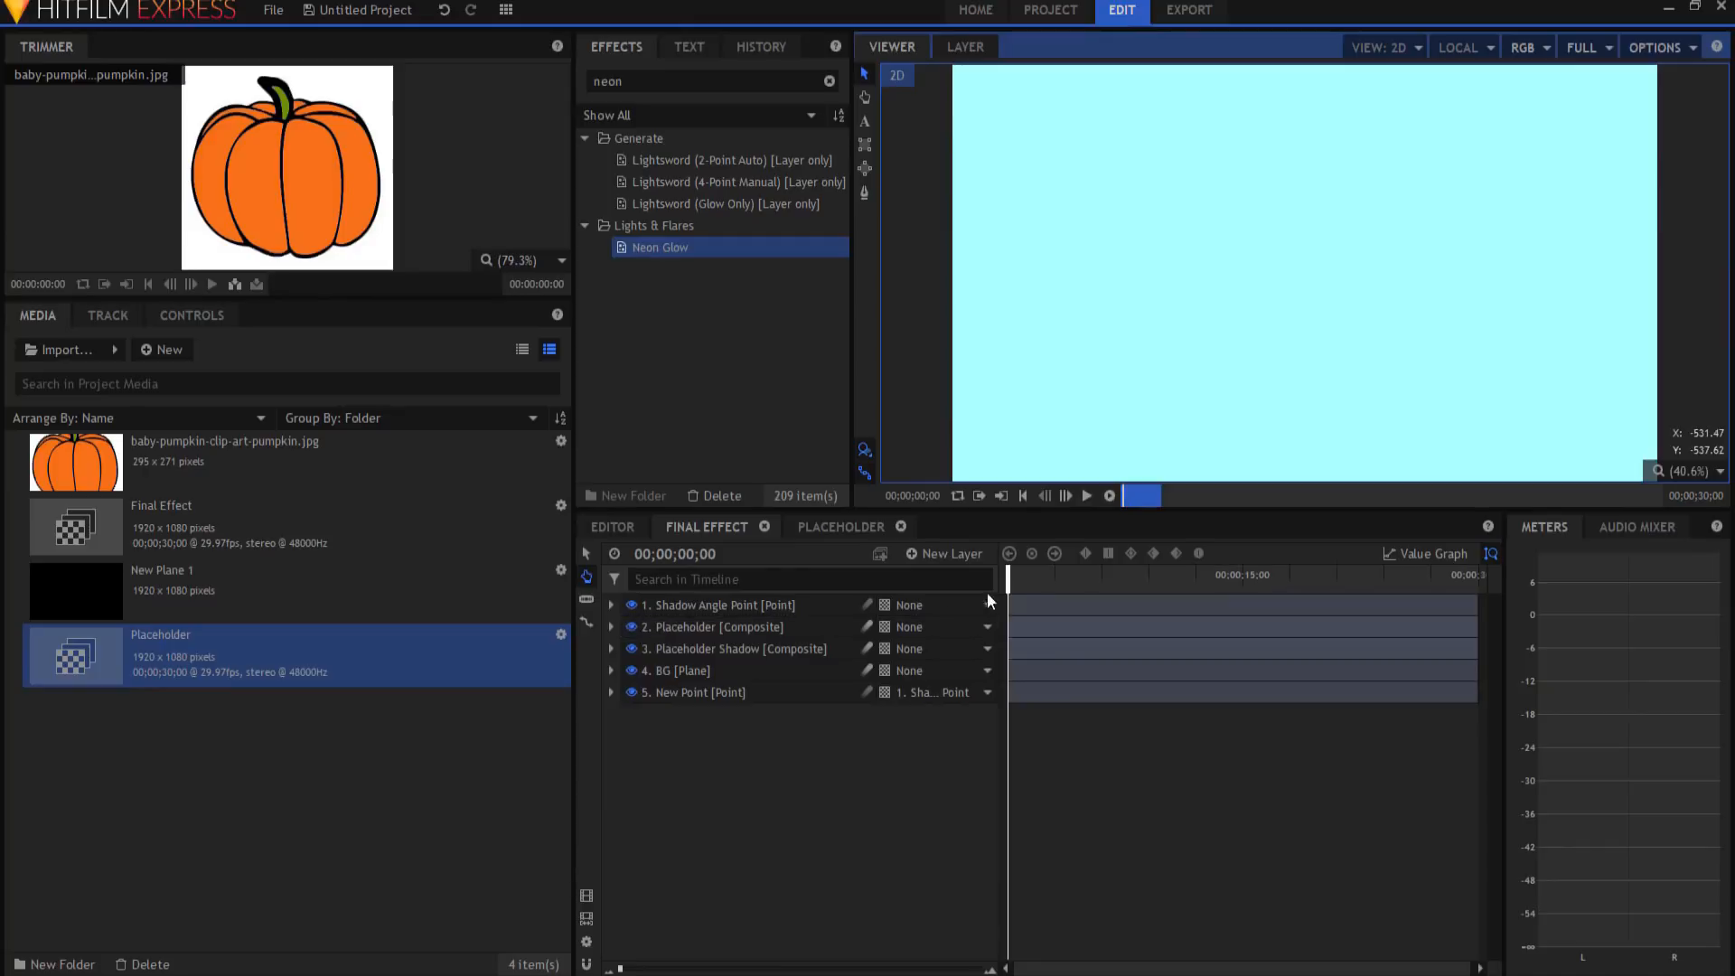
{"action": "left_click", "coordinate": [859, 524]}
{"action": "left_click", "coordinate": [138, 457]}
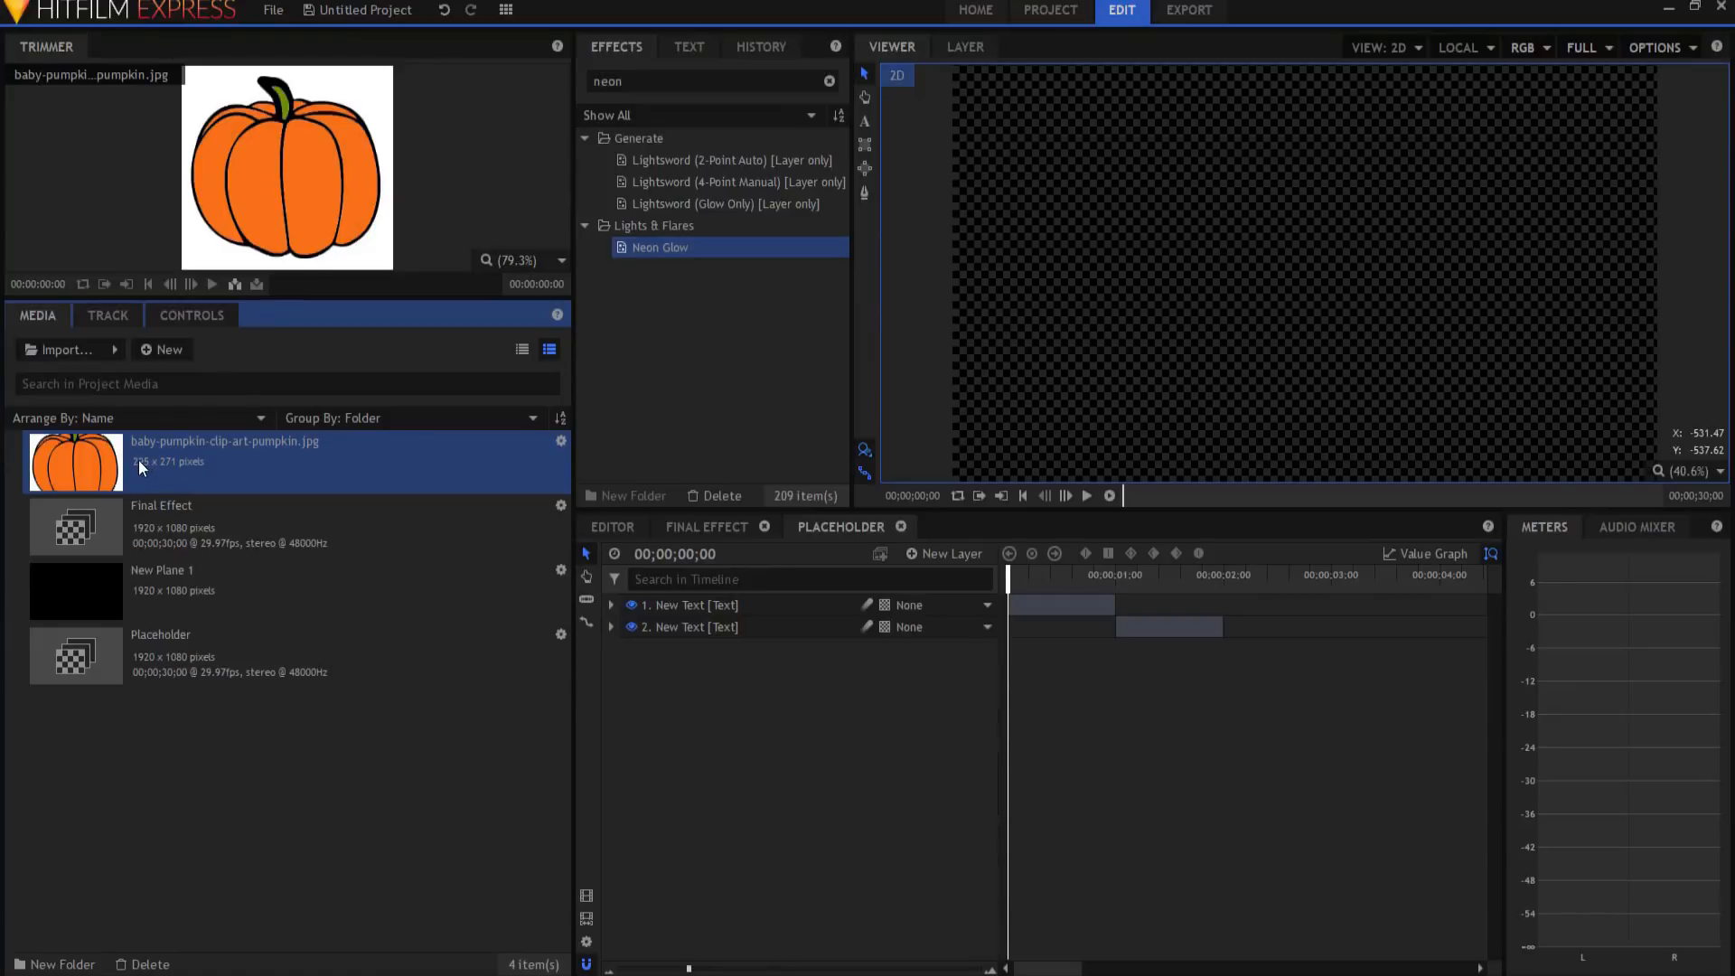
Step: Place the pumpkin image at 00;00;02;00 in Placeholder and scale it to 304%
{"action": "left_click", "coordinate": [1209, 634]}
{"action": "left_click_drag", "start_coordinate": [1208, 633], "coordinate": [1228, 649]}
{"action": "left_click", "coordinate": [1243, 575]}
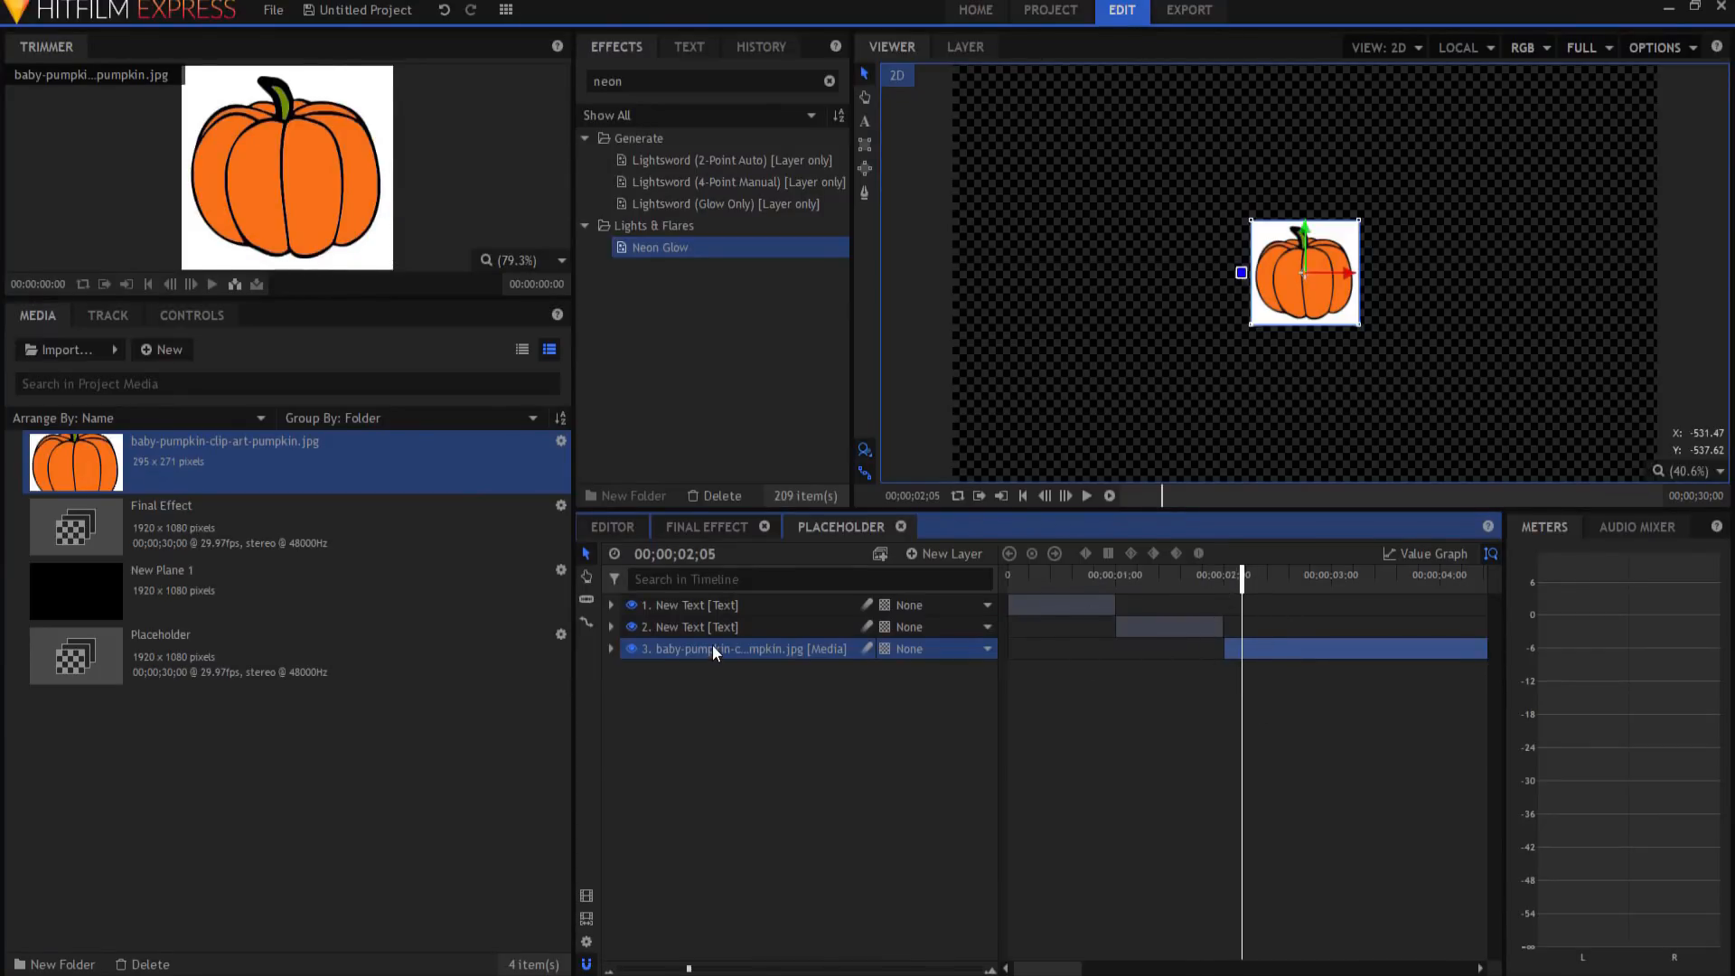
{"action": "left_click", "coordinate": [611, 650]}
{"action": "left_click", "coordinate": [628, 714]}
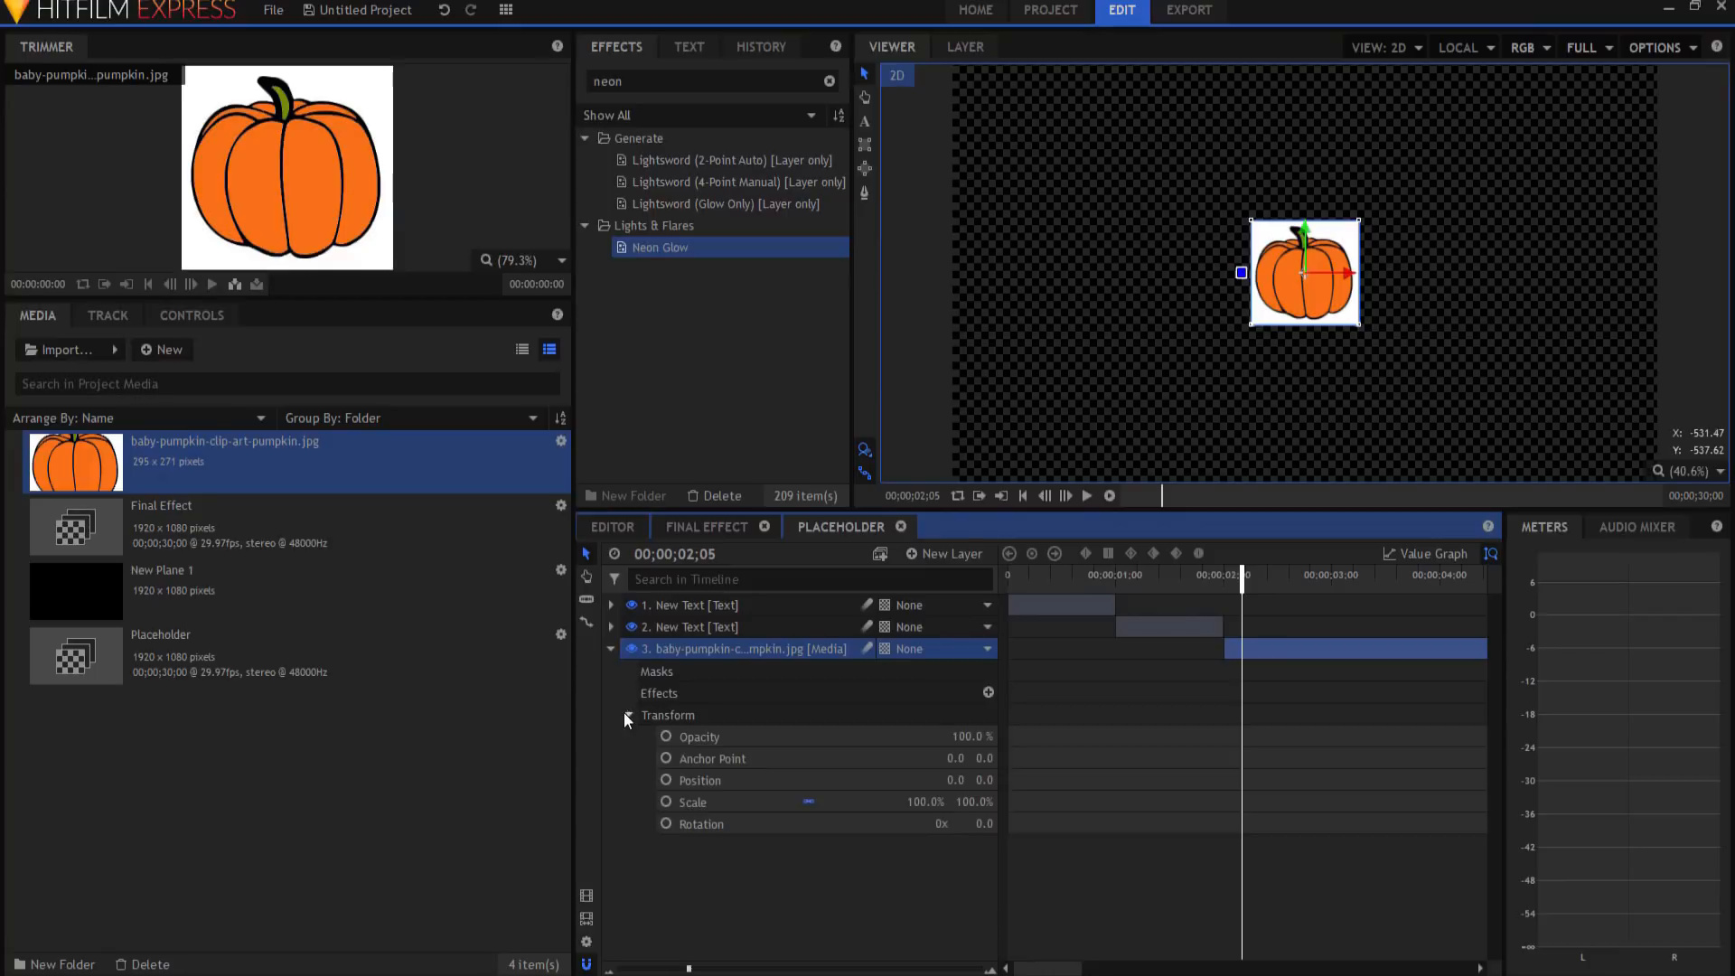
{"action": "left_click_drag", "start_coordinate": [926, 803], "coordinate": [1121, 803]}
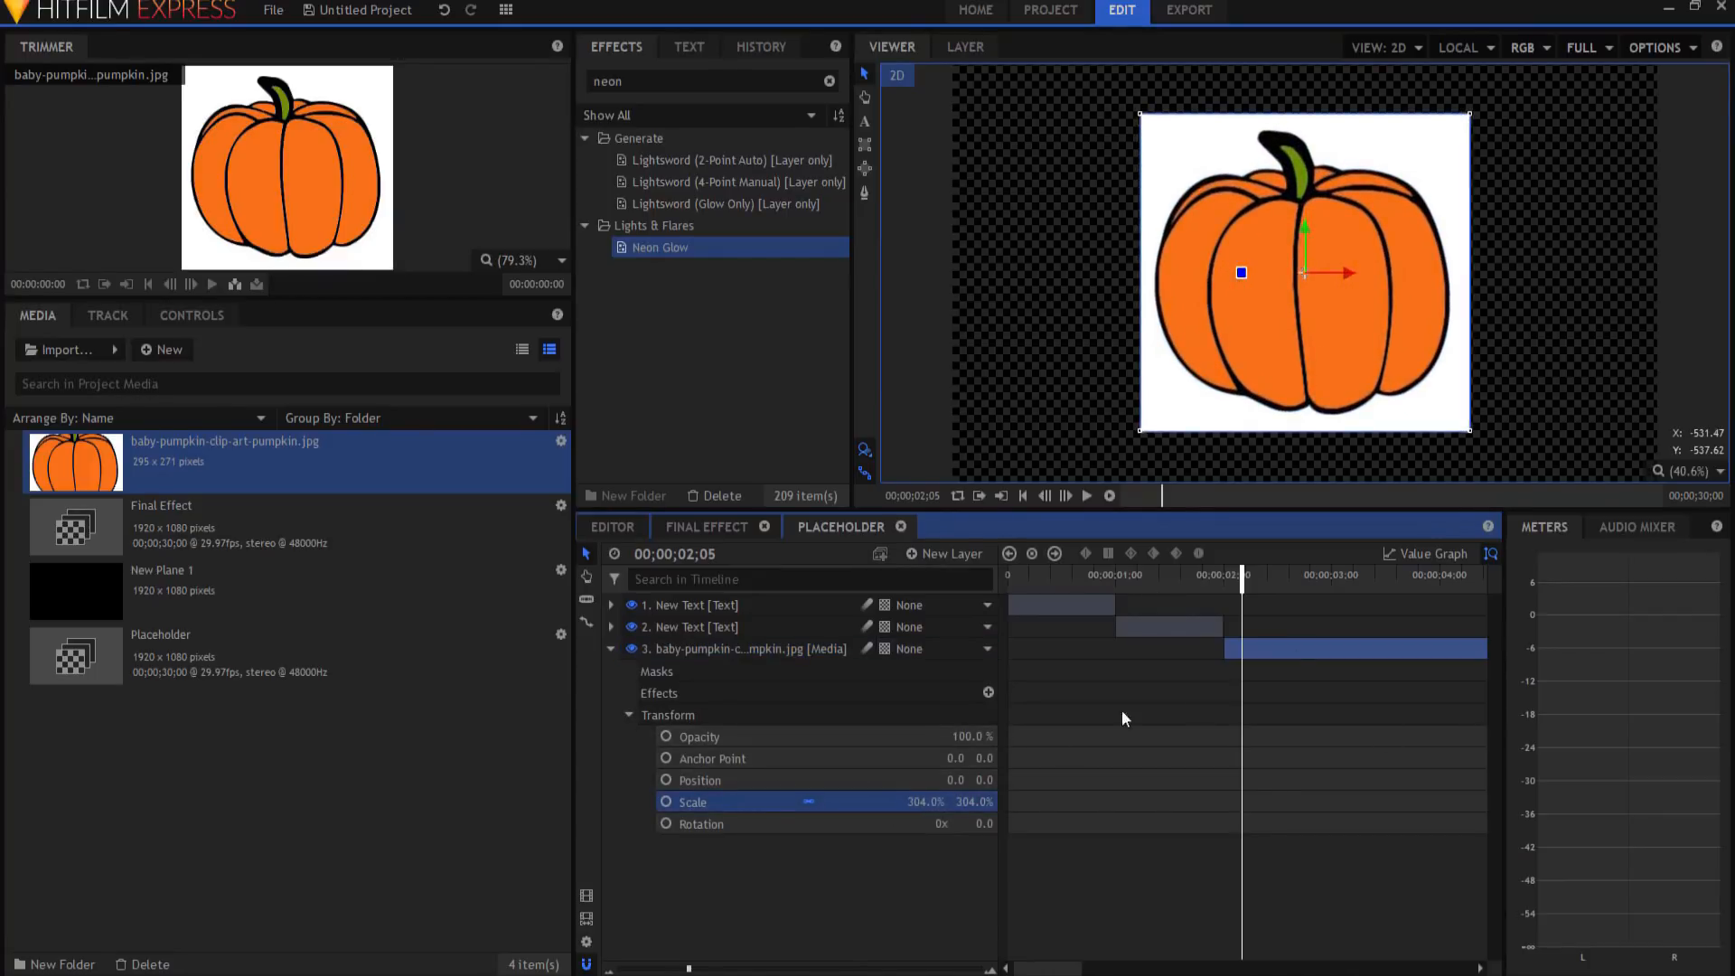
{"action": "left_click", "coordinate": [611, 649]}
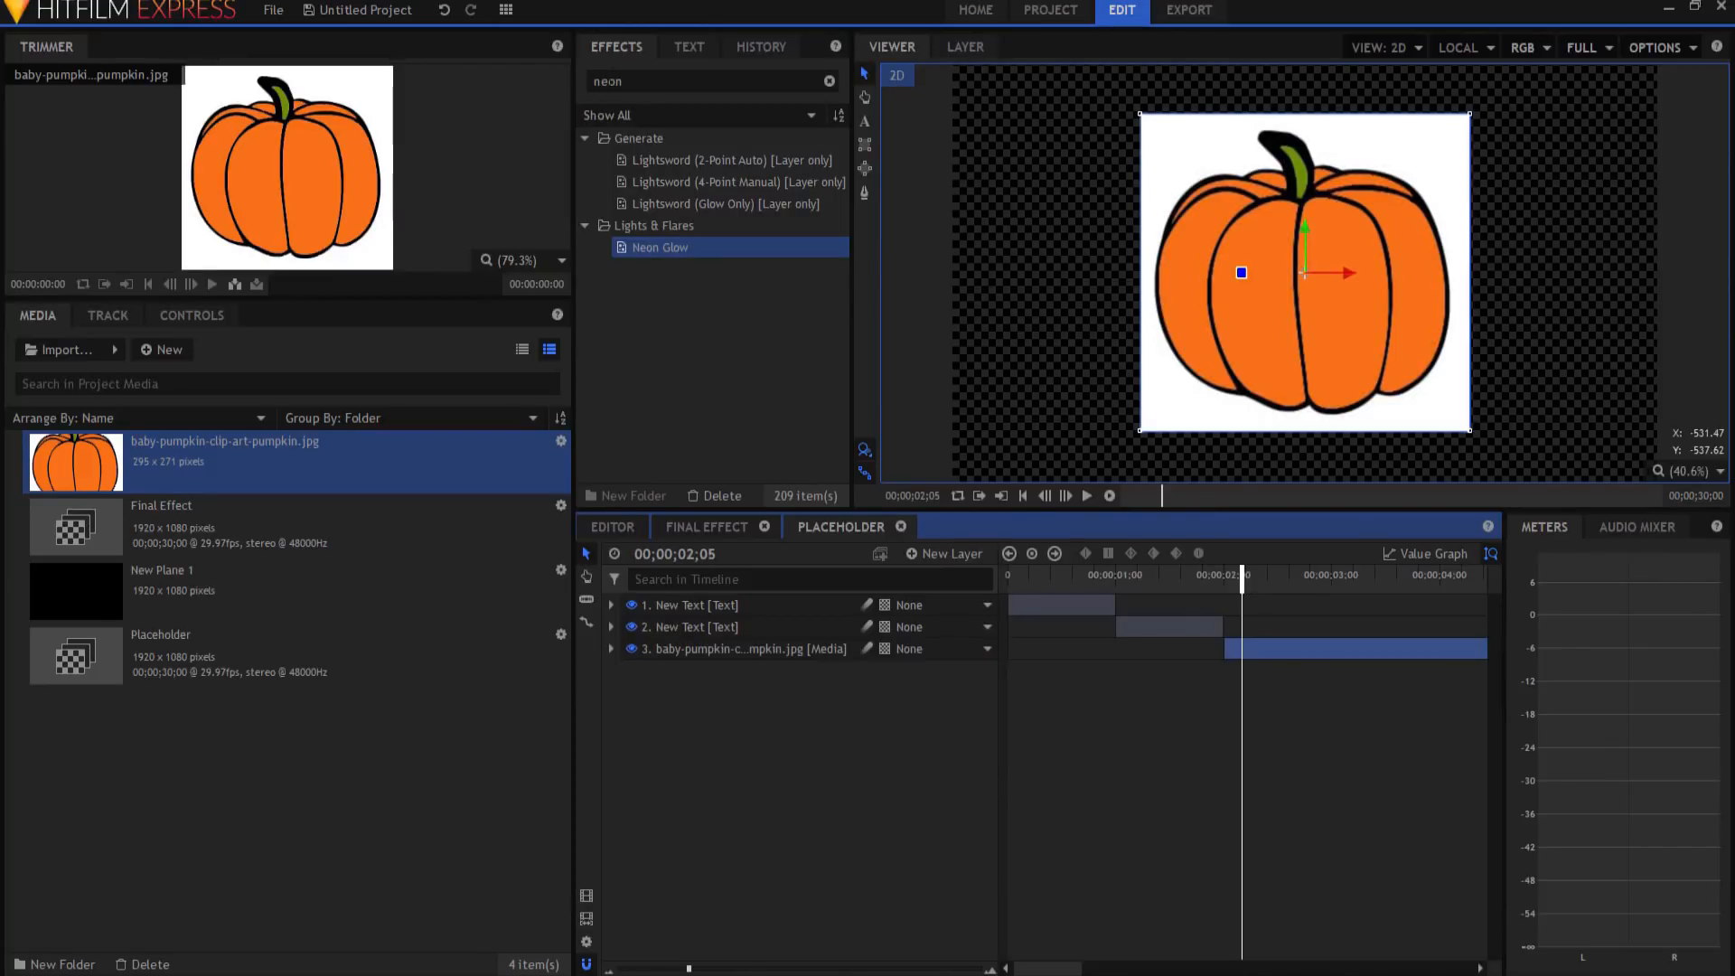
{"action": "left_click", "coordinate": [710, 527]}
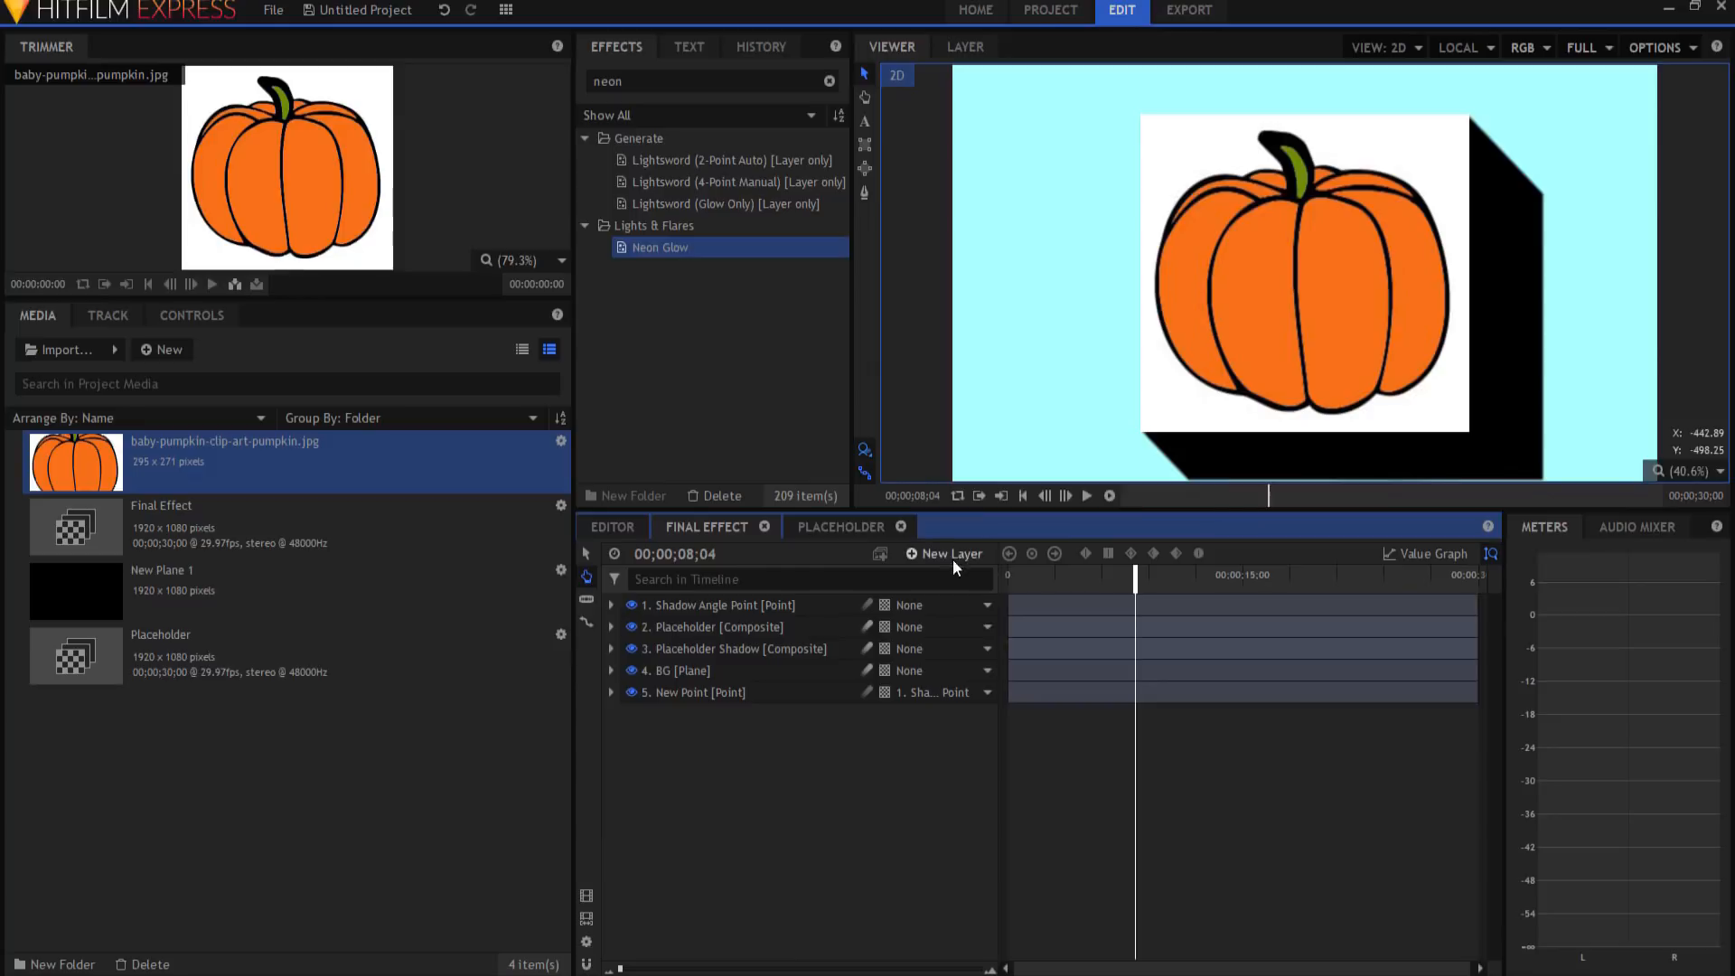
{"action": "left_click", "coordinate": [838, 526]}
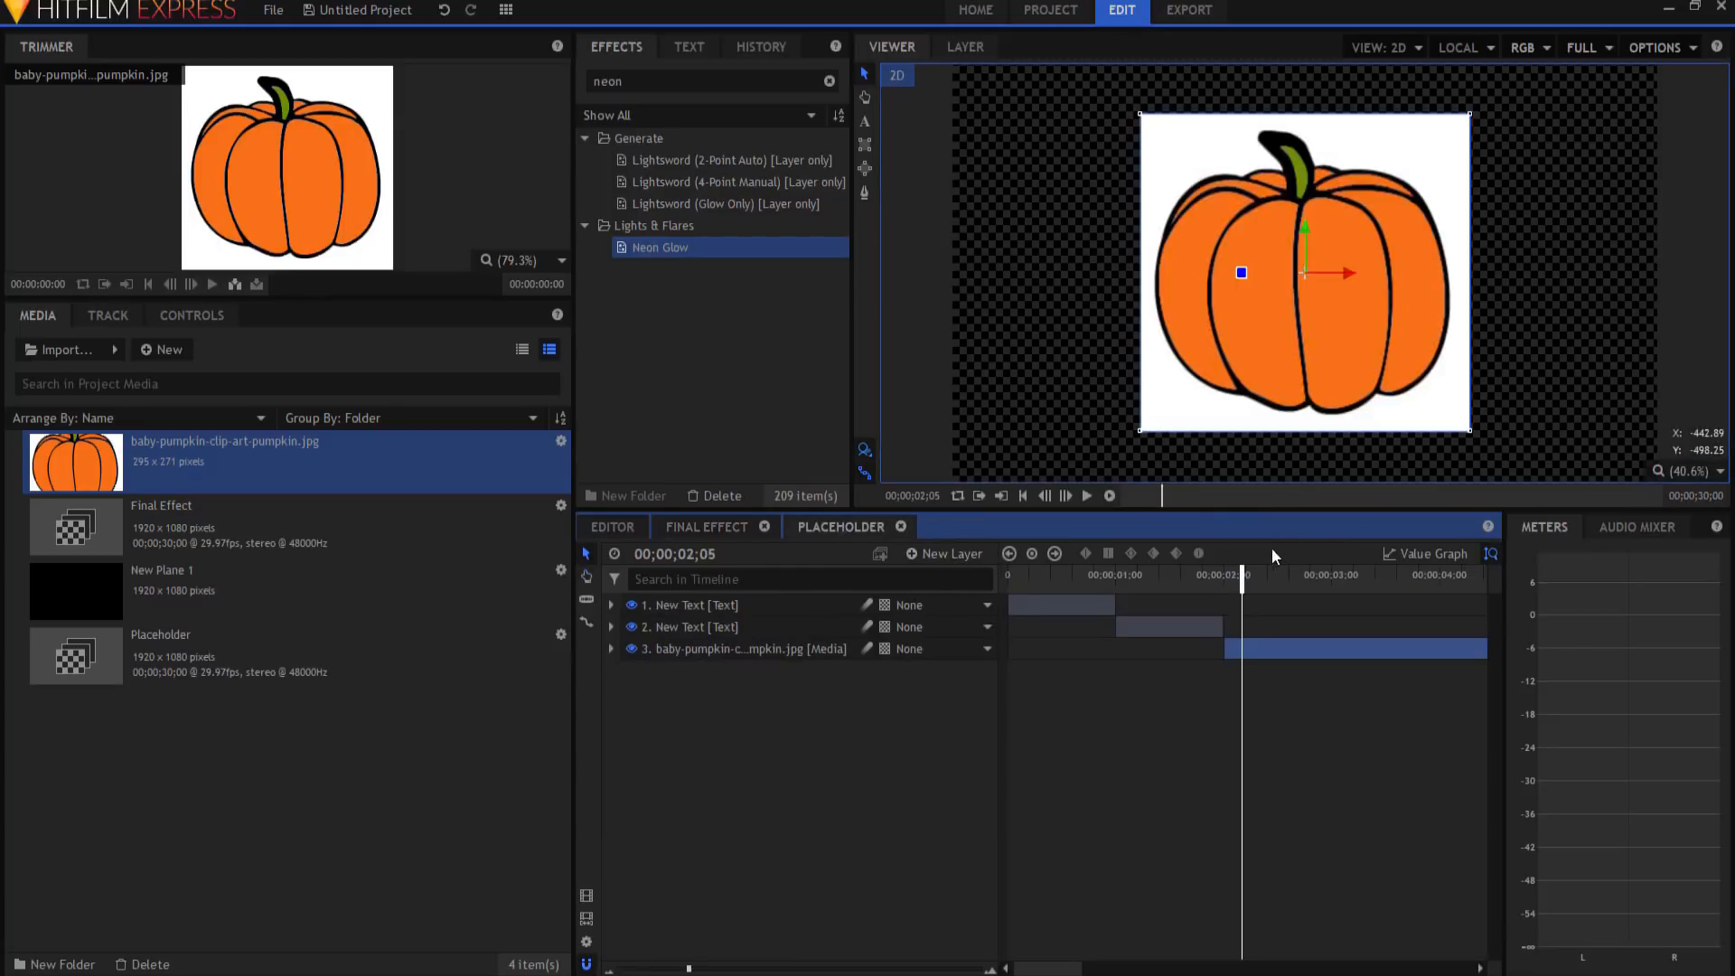
Step: Apply a Luminance Key from the Keying effects to the pumpkin layer
{"action": "left_click", "coordinate": [669, 81]}
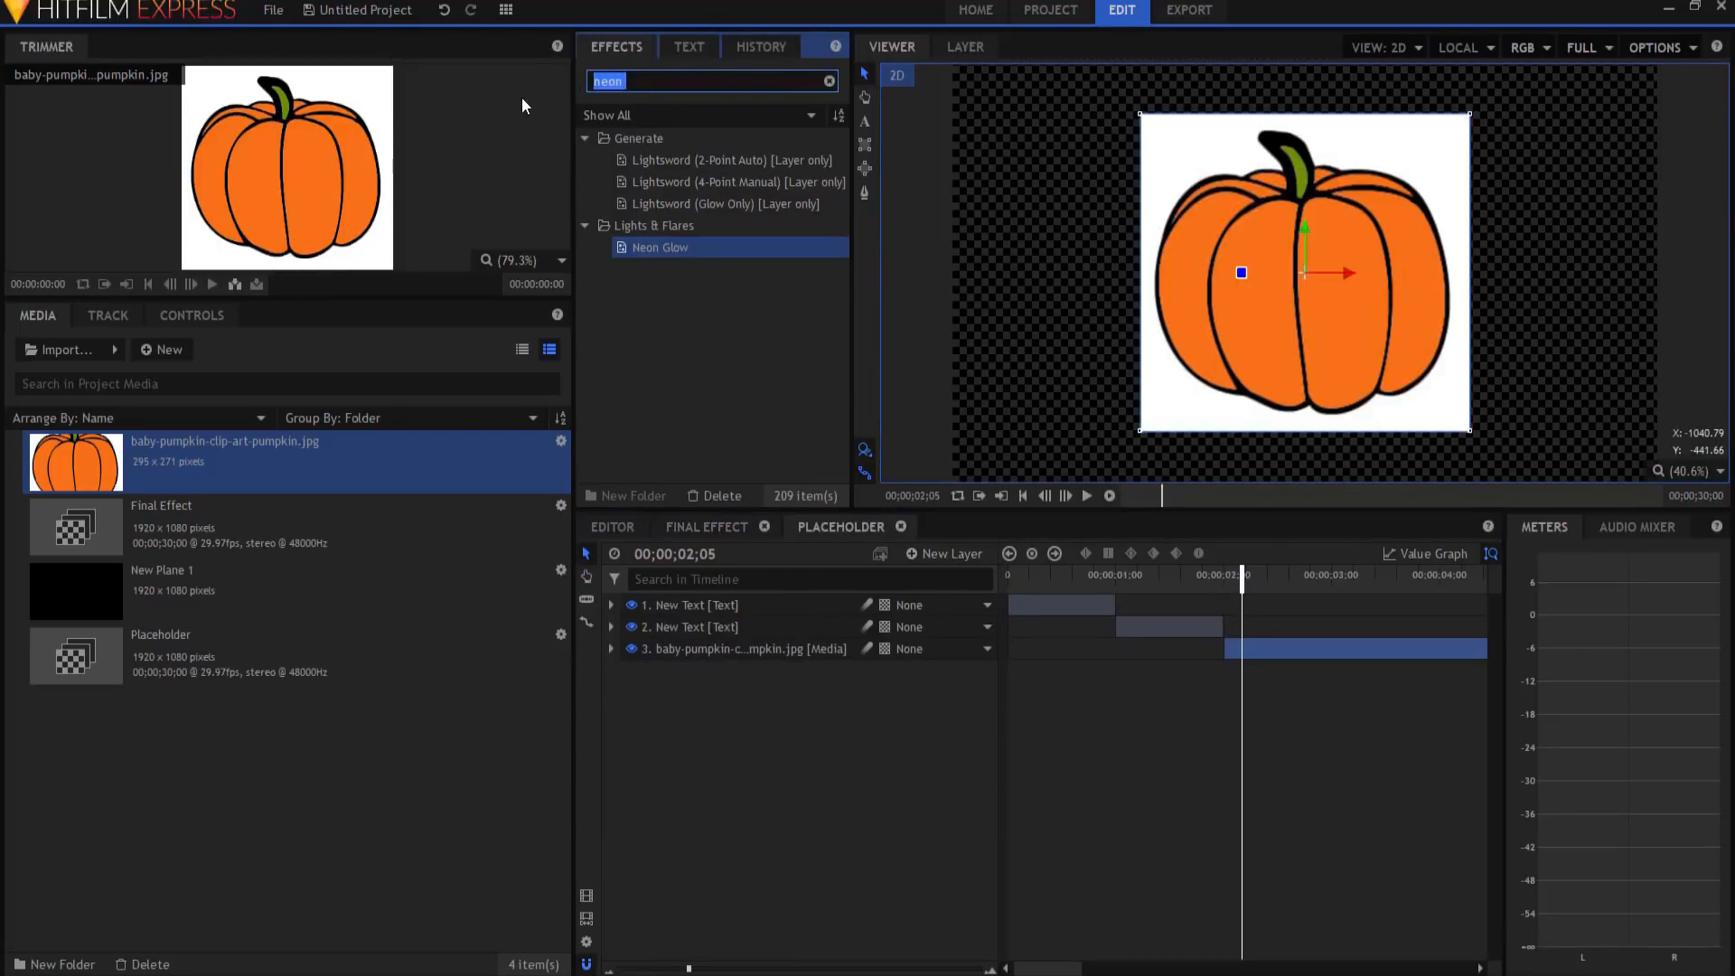
{"action": "key", "text": "BackSpace"}
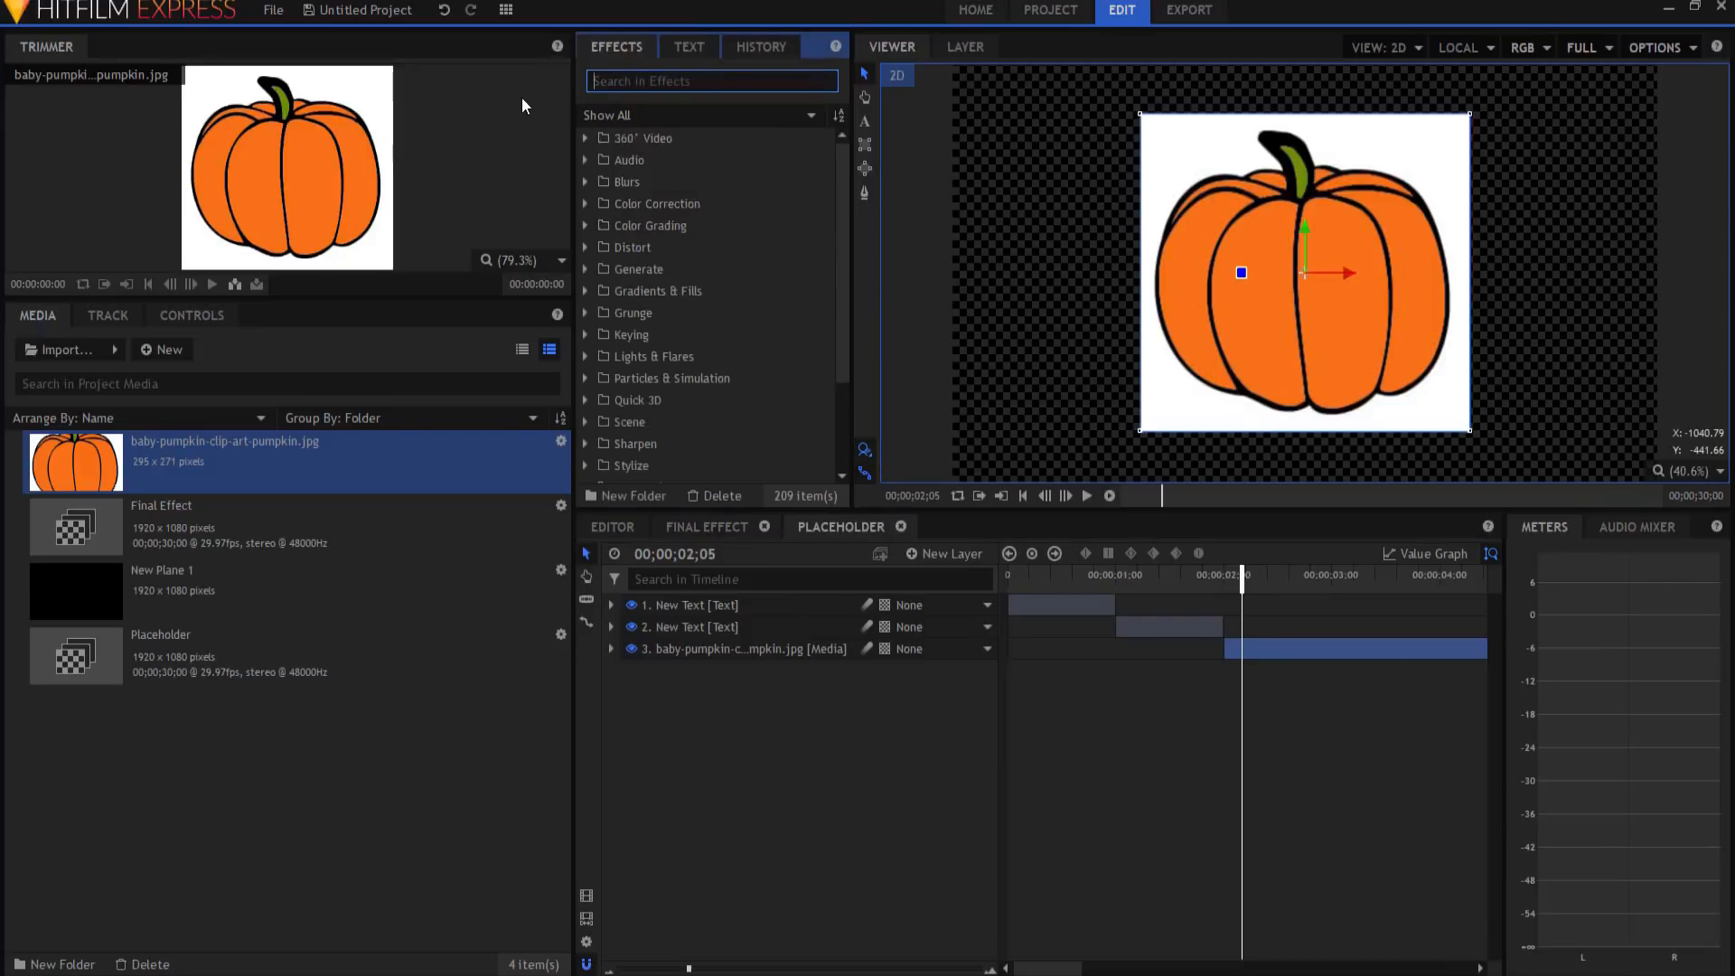
{"action": "left_click", "coordinate": [583, 334]}
{"action": "scroll", "coordinate": [593, 347], "scroll_direction": "down", "scroll_amount": 1}
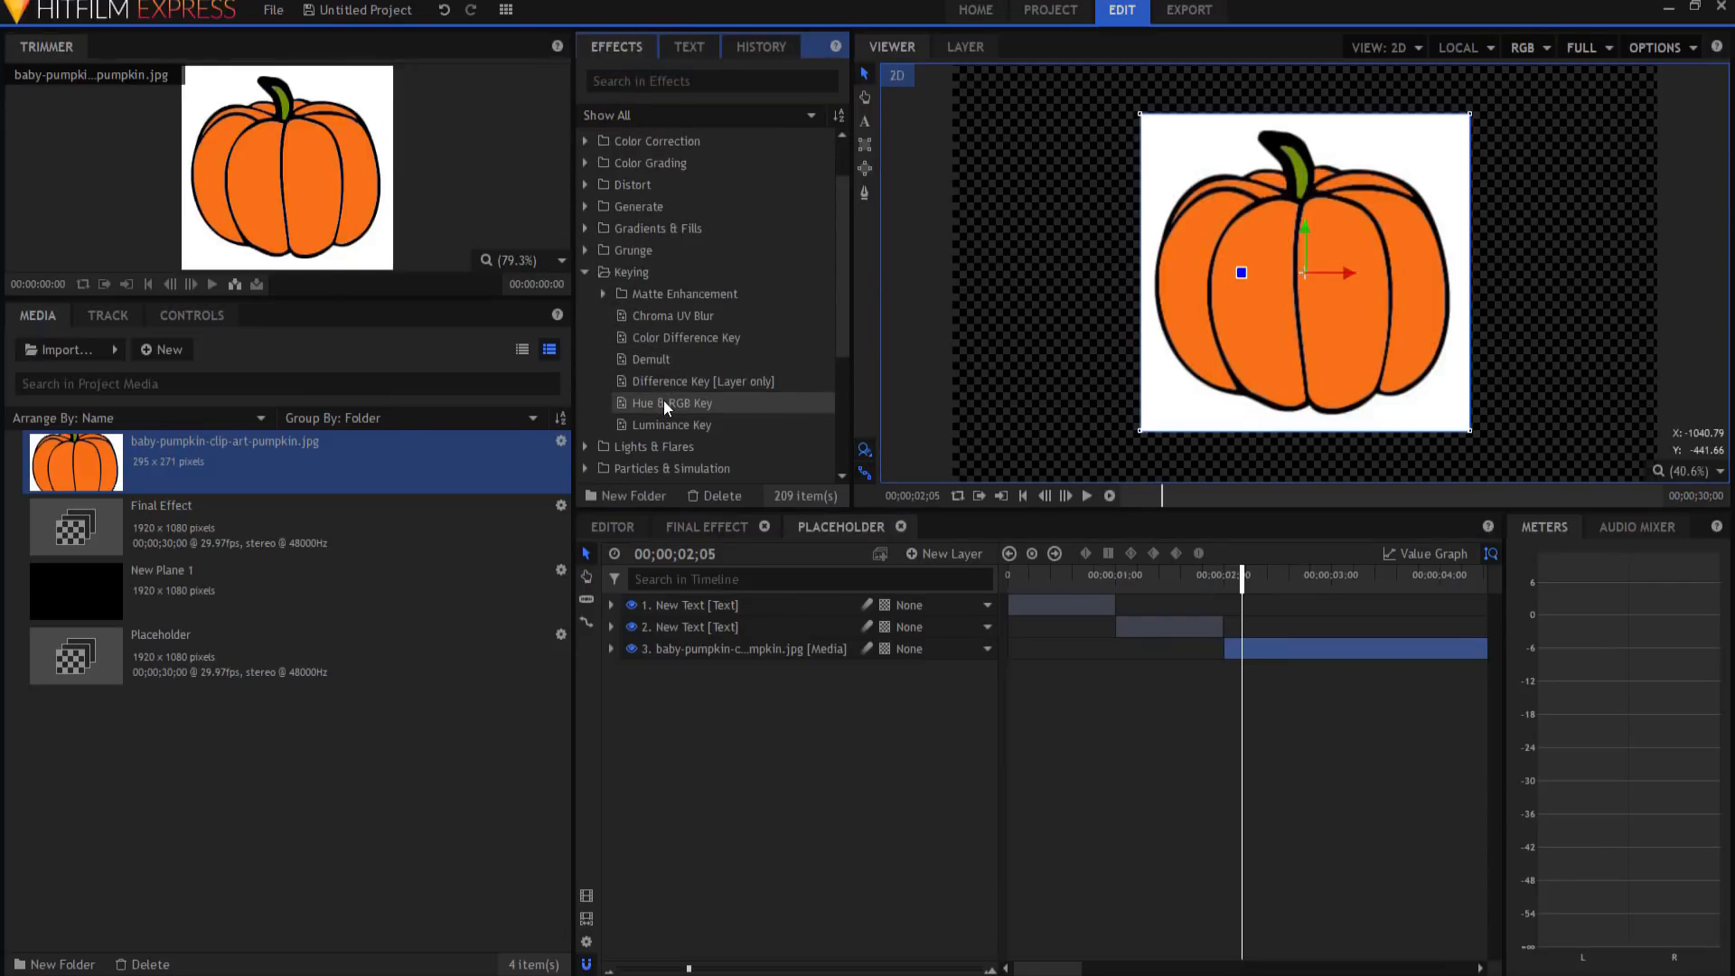
{"action": "left_click_drag", "start_coordinate": [662, 425], "coordinate": [698, 655]}
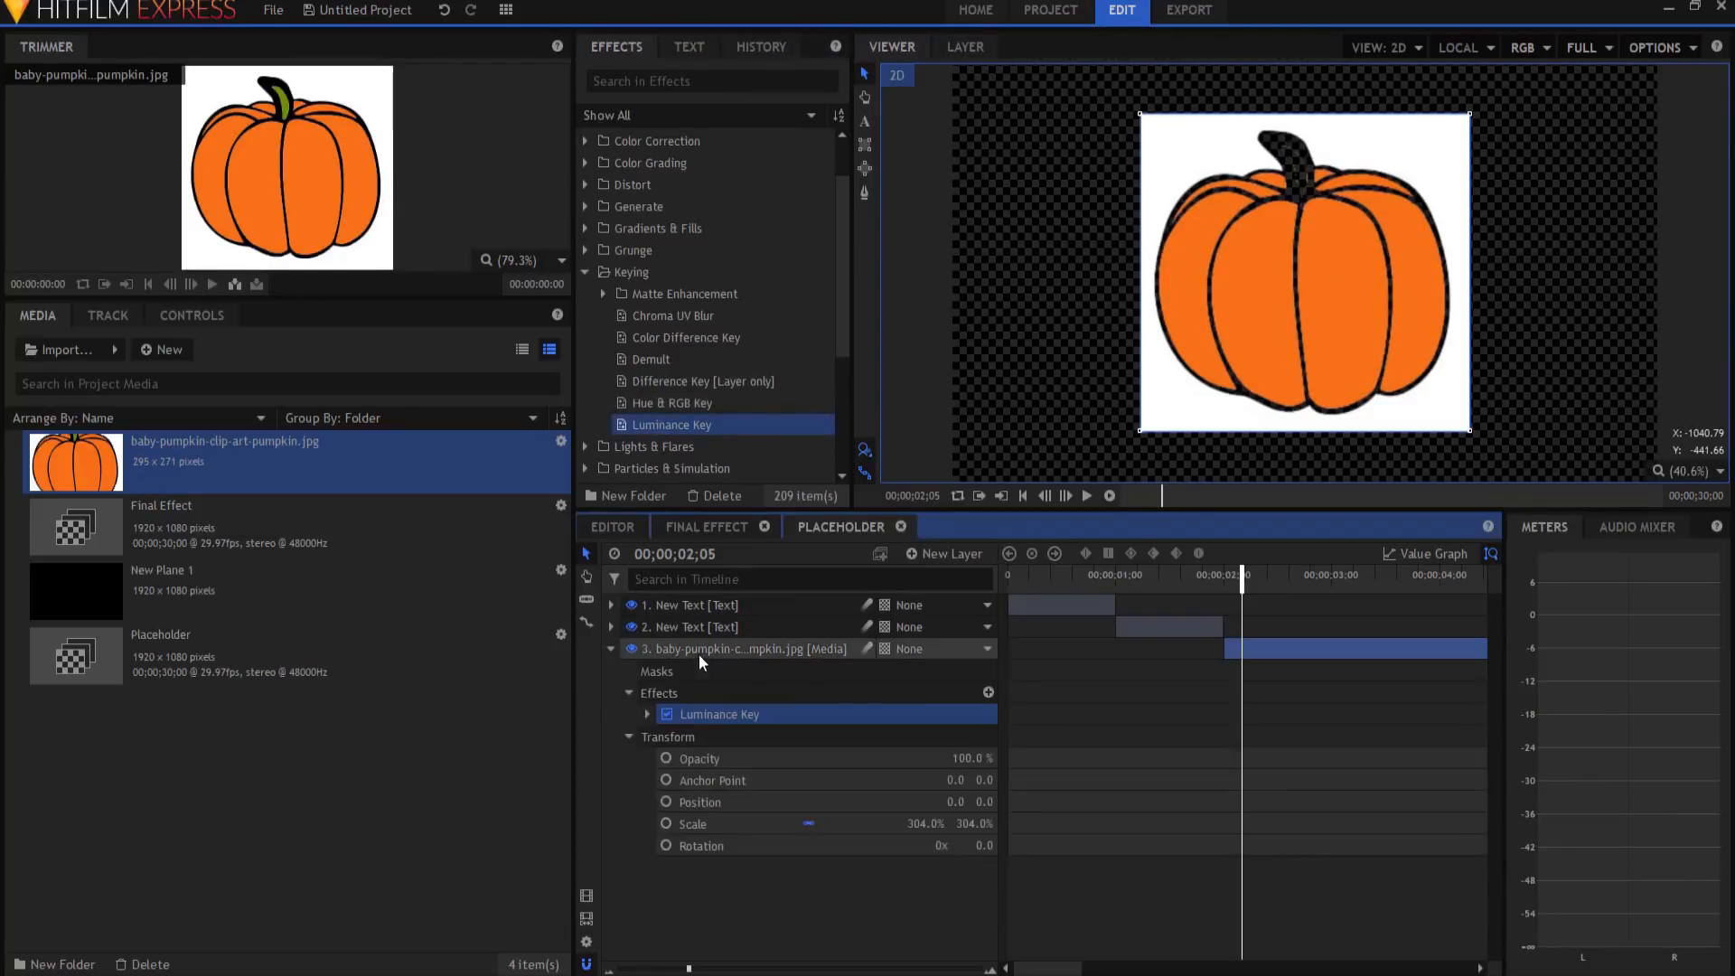
Step: Set the key to Key Out Brighter using Lightness with Threshold 0.62
{"action": "left_click", "coordinate": [647, 715]}
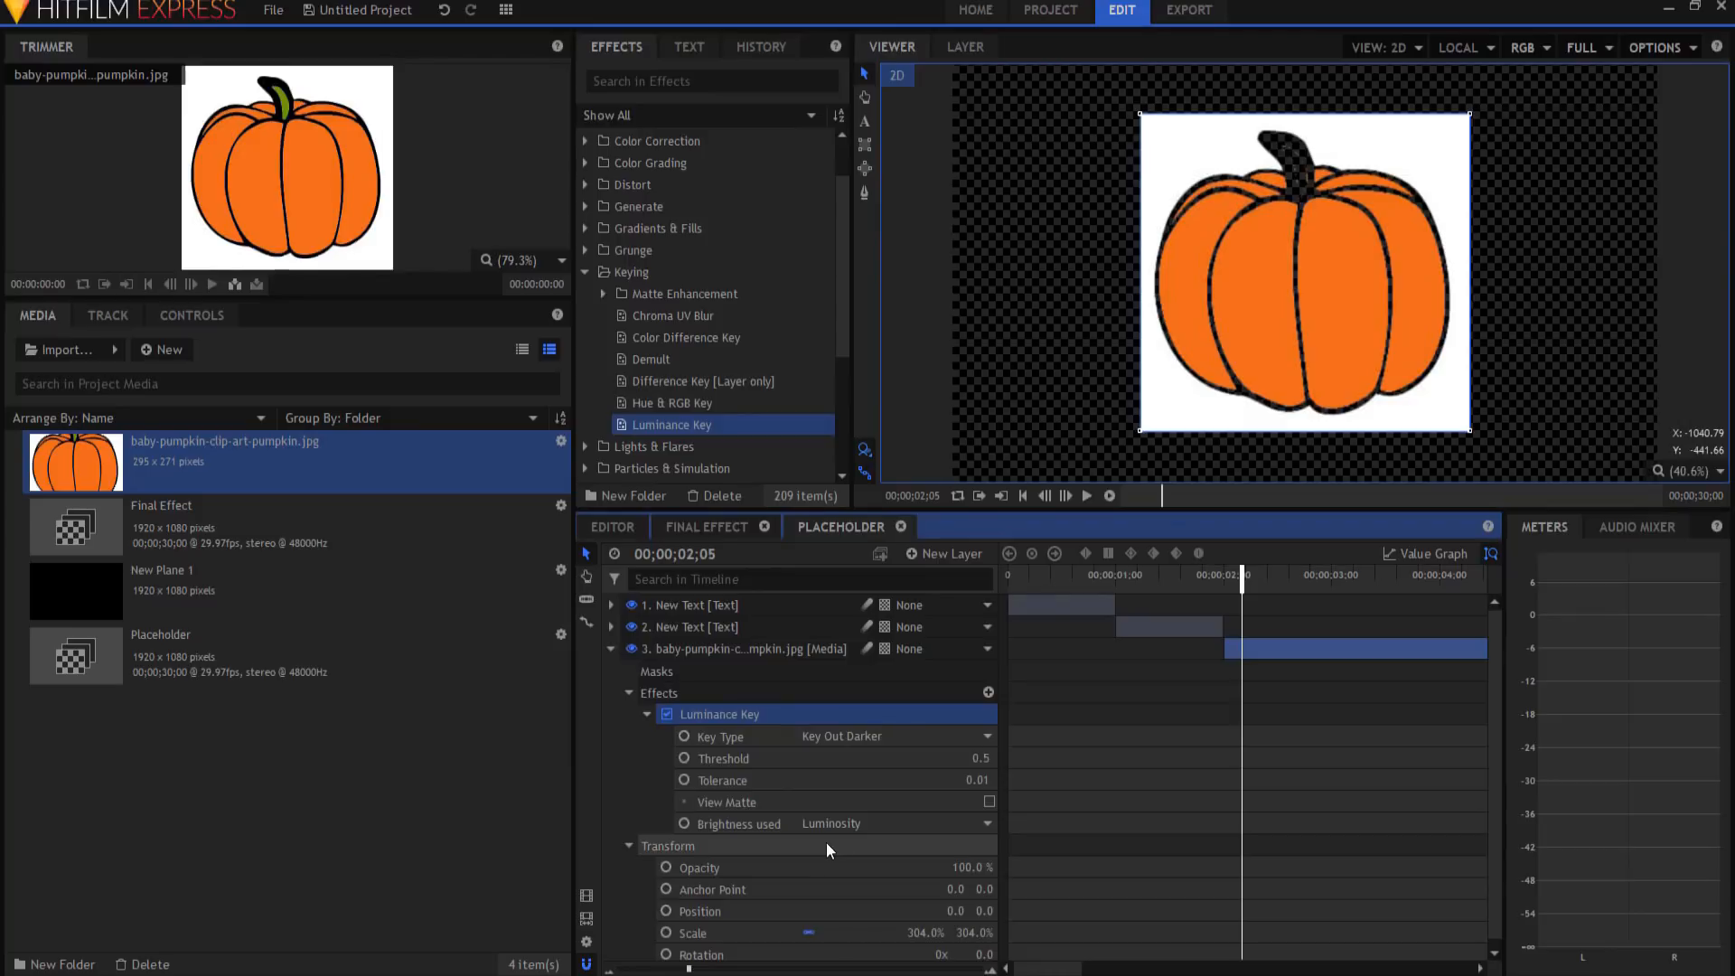
{"action": "left_click", "coordinate": [882, 735]}
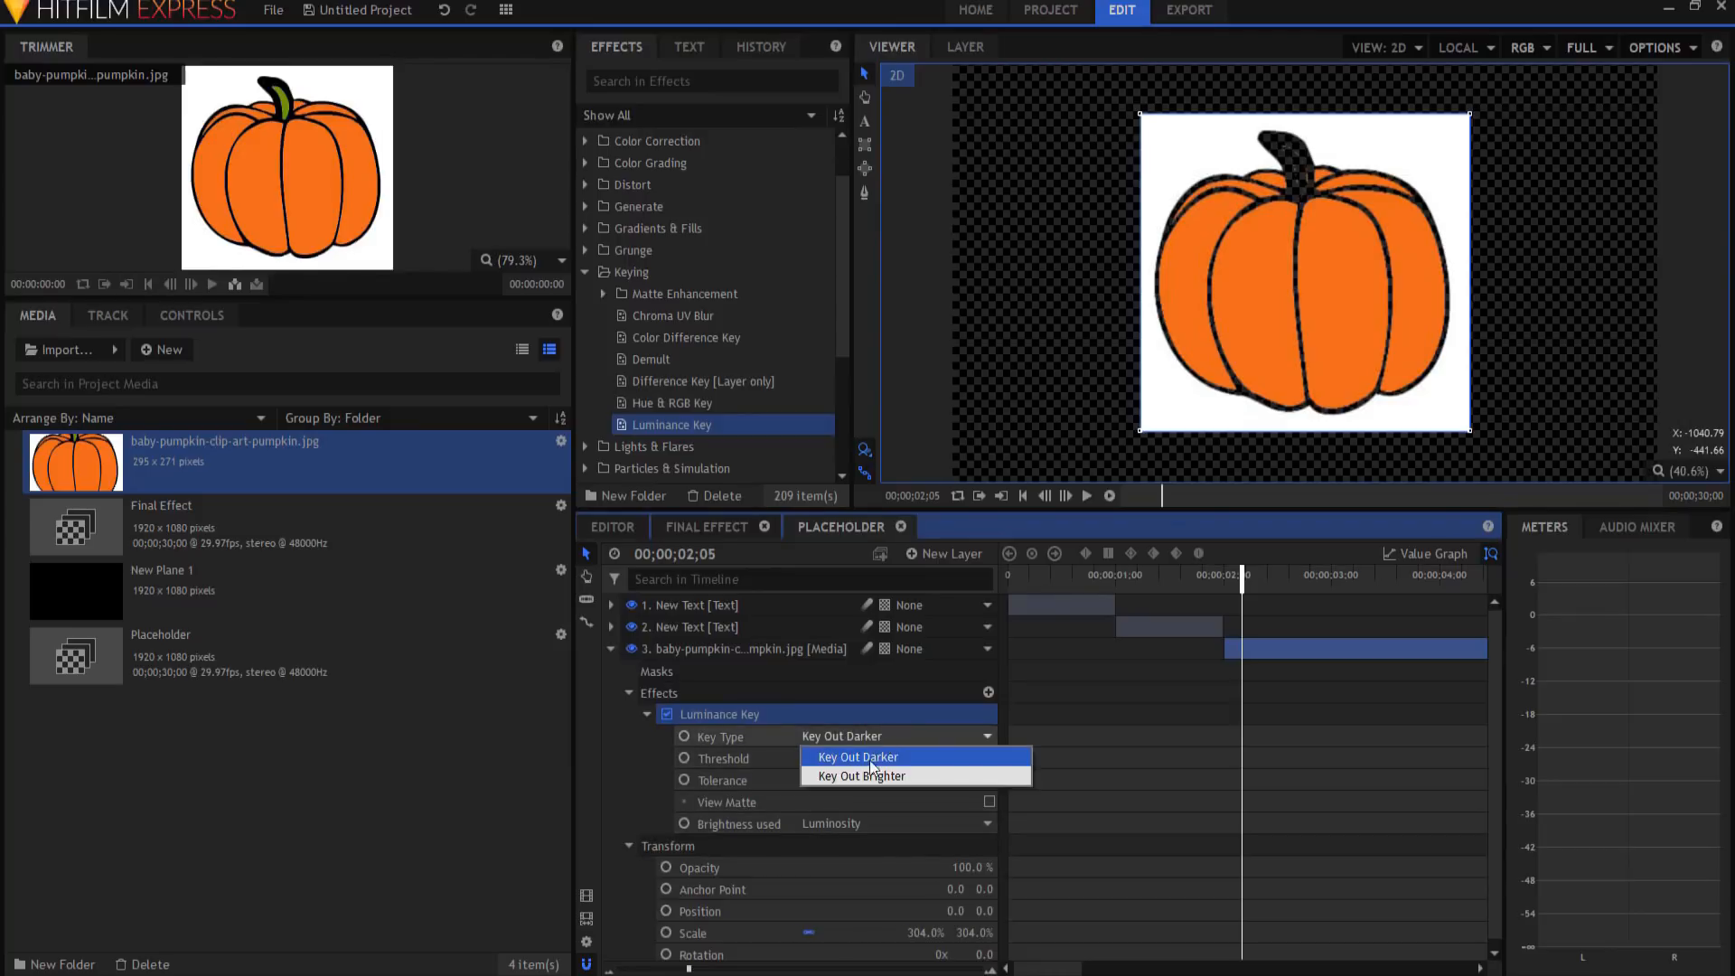
{"action": "left_click", "coordinate": [867, 774]}
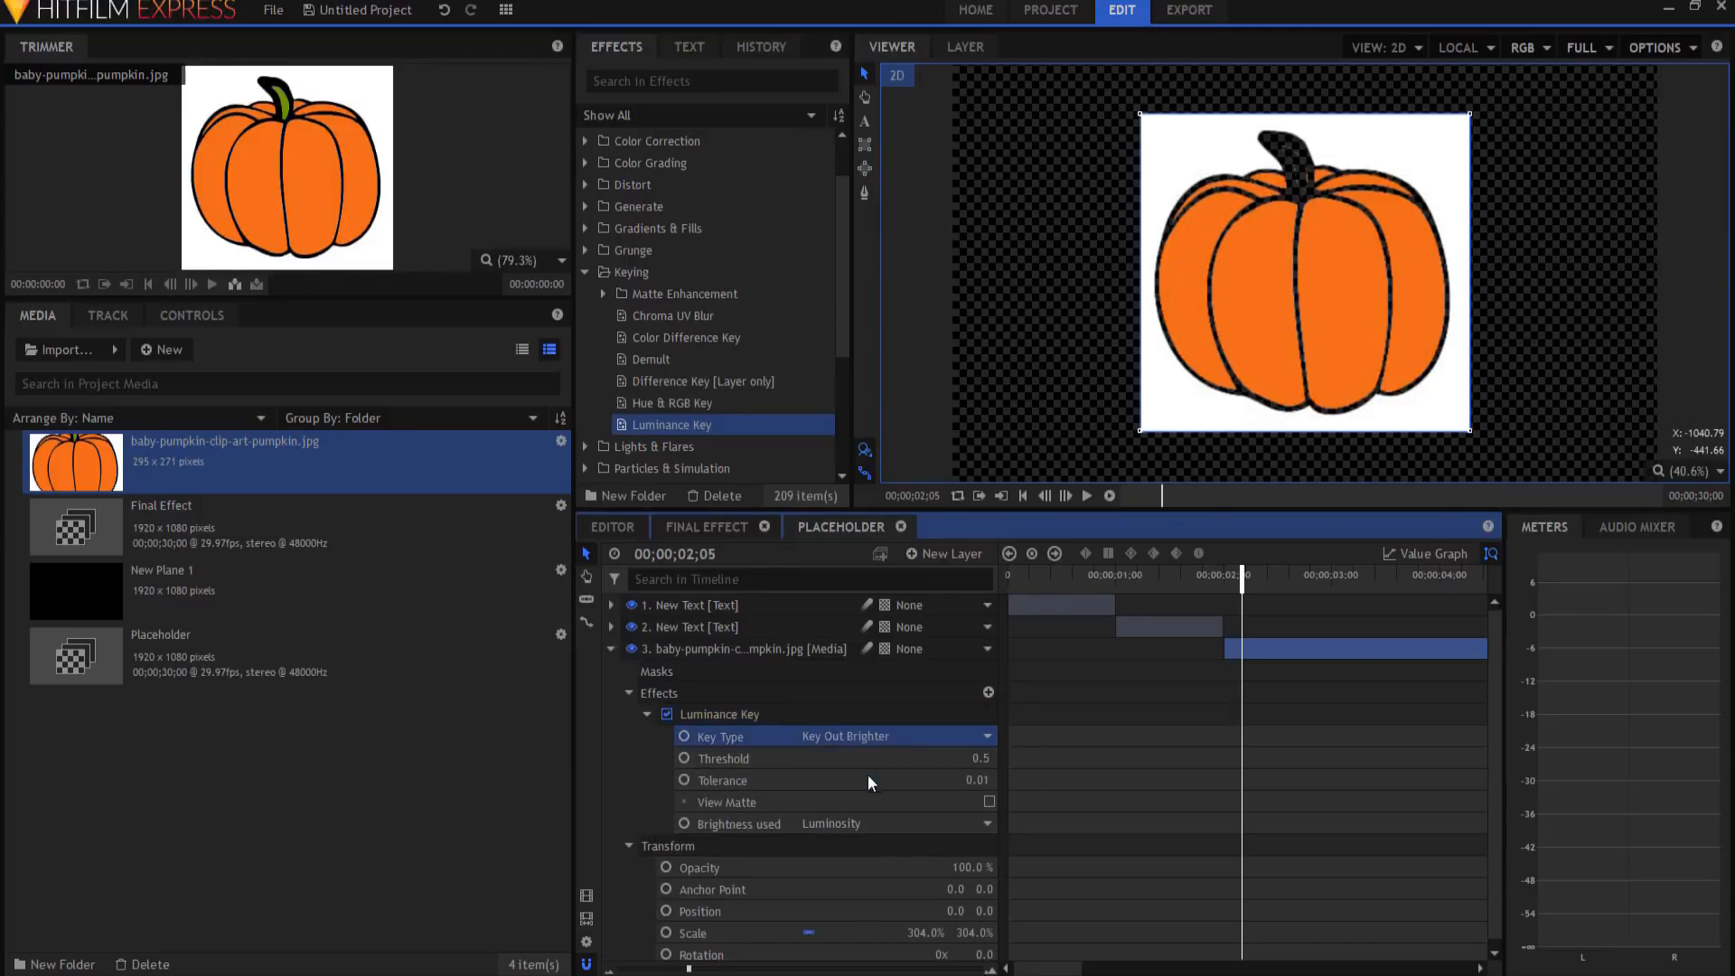
{"action": "left_click", "coordinate": [892, 823]}
{"action": "left_click", "coordinate": [864, 863]}
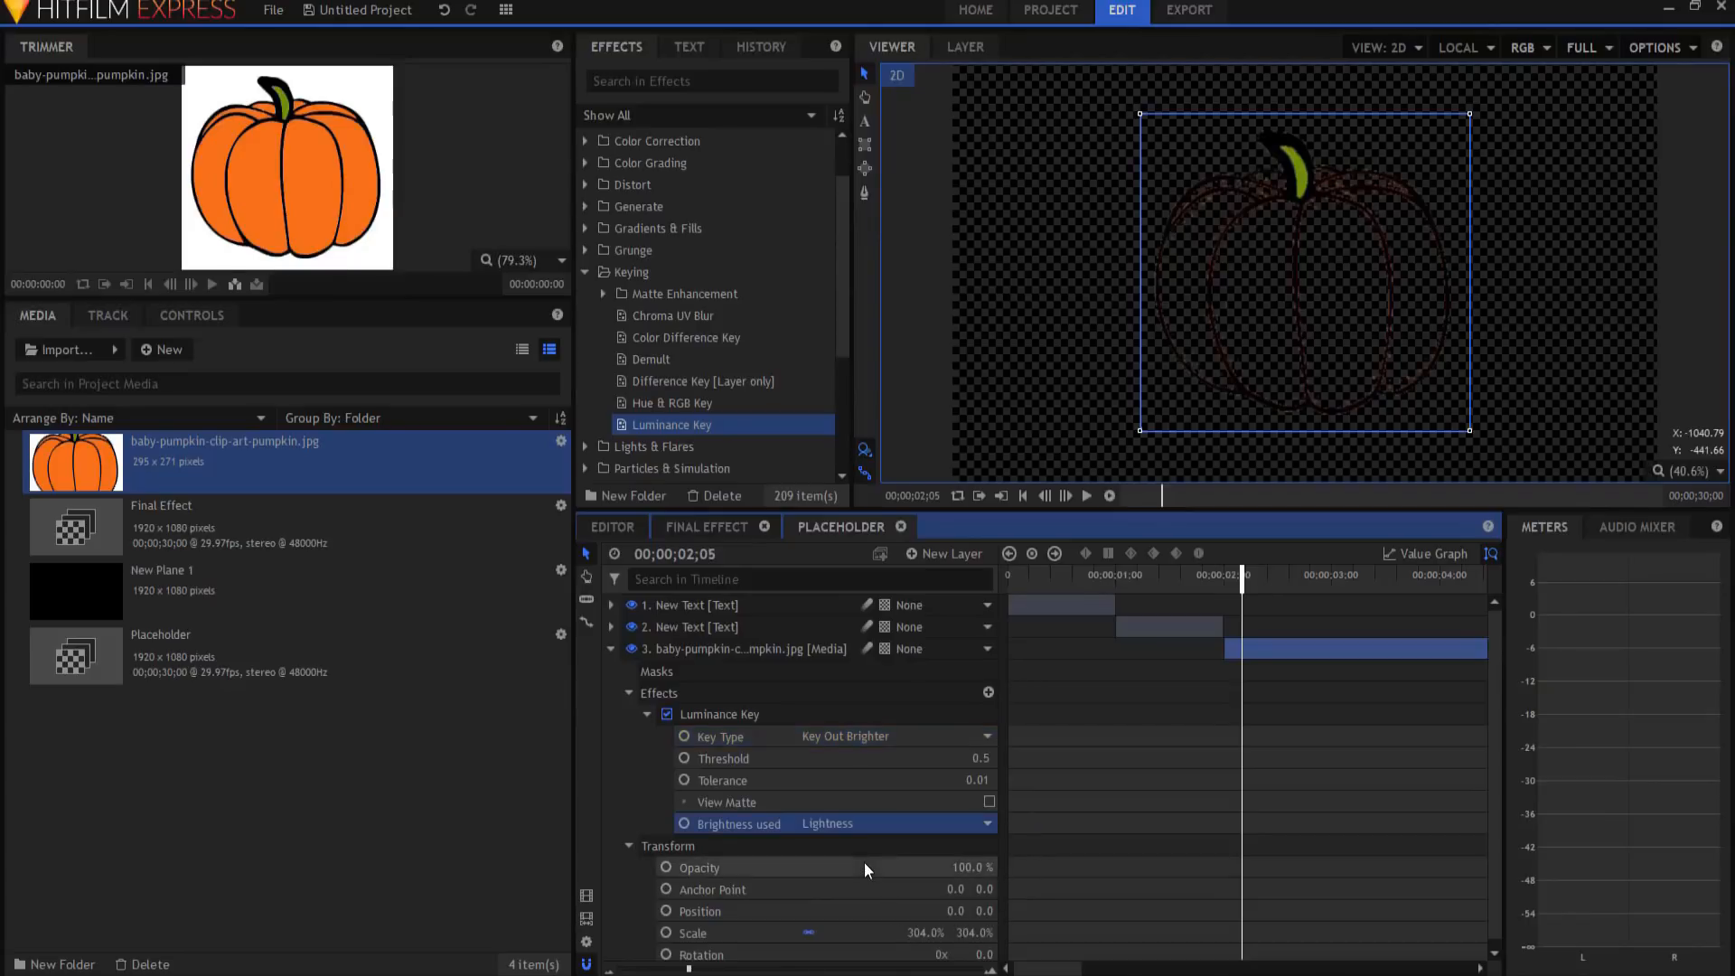
{"action": "left_click", "coordinate": [982, 759]}
{"action": "type", "text": ".65"}
{"action": "key", "text": "Return"}
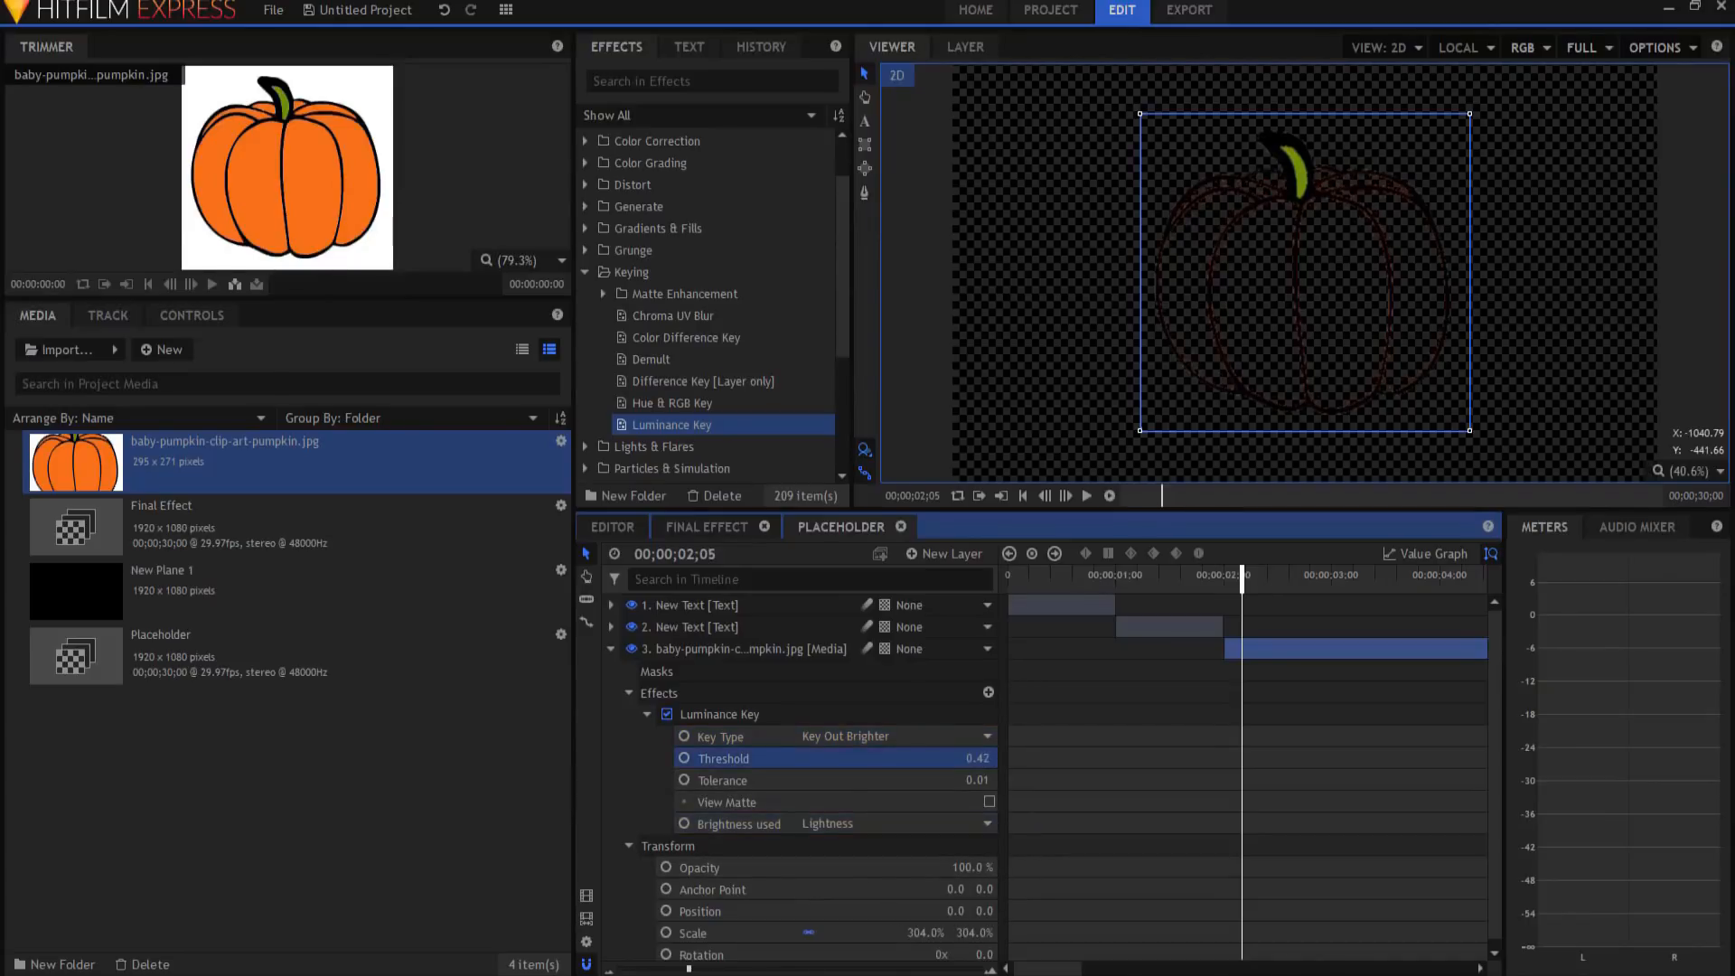
{"action": "left_click_drag", "start_coordinate": [982, 758], "coordinate": [979, 758]}
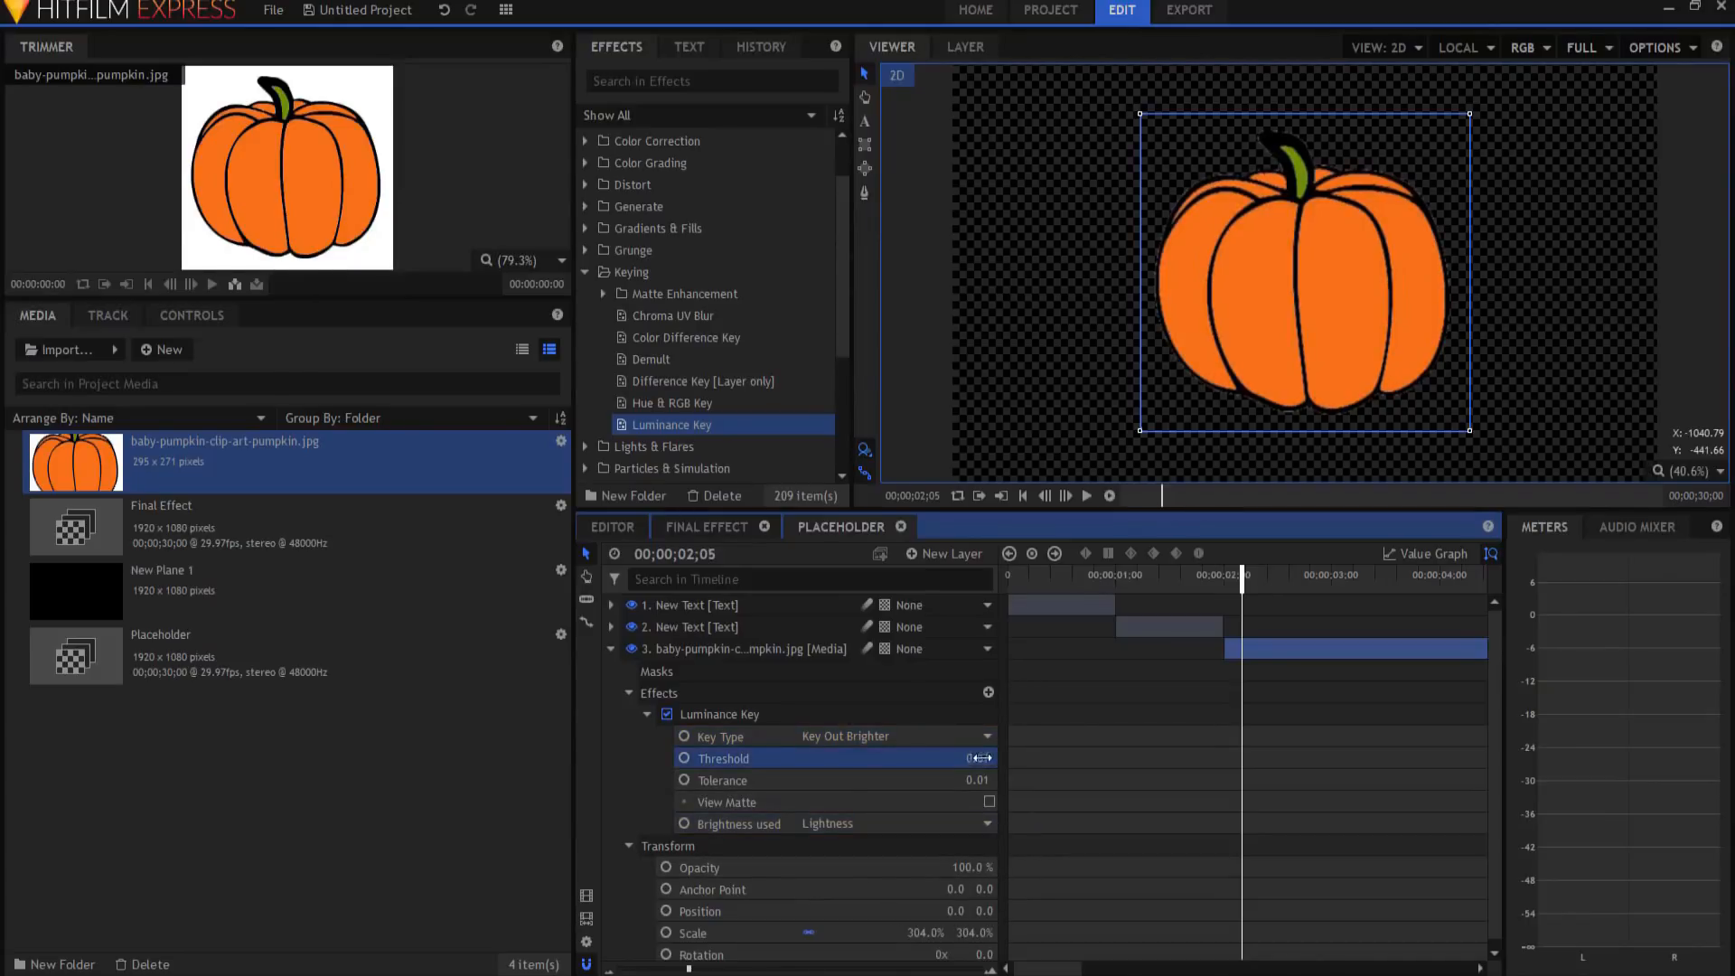
{"action": "left_click", "coordinate": [741, 526]}
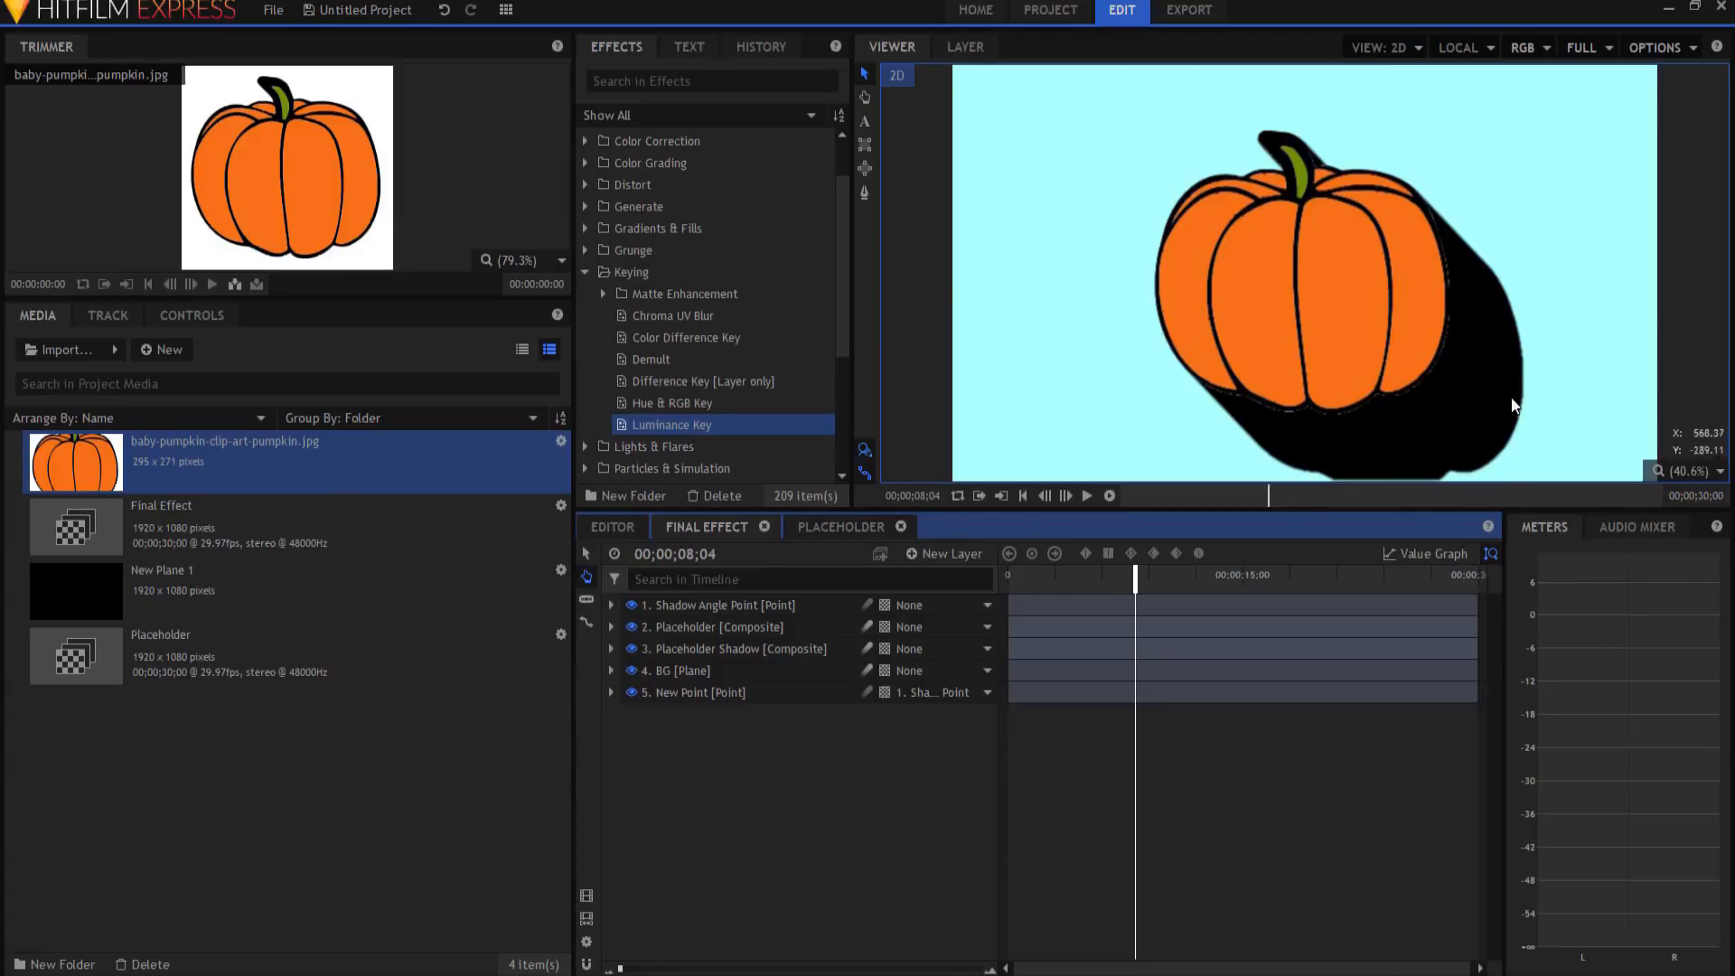
Step: Set the Placeholder Shadow layer's Transform Opacity to 20 in Final Effect
{"action": "left_click", "coordinate": [680, 651]}
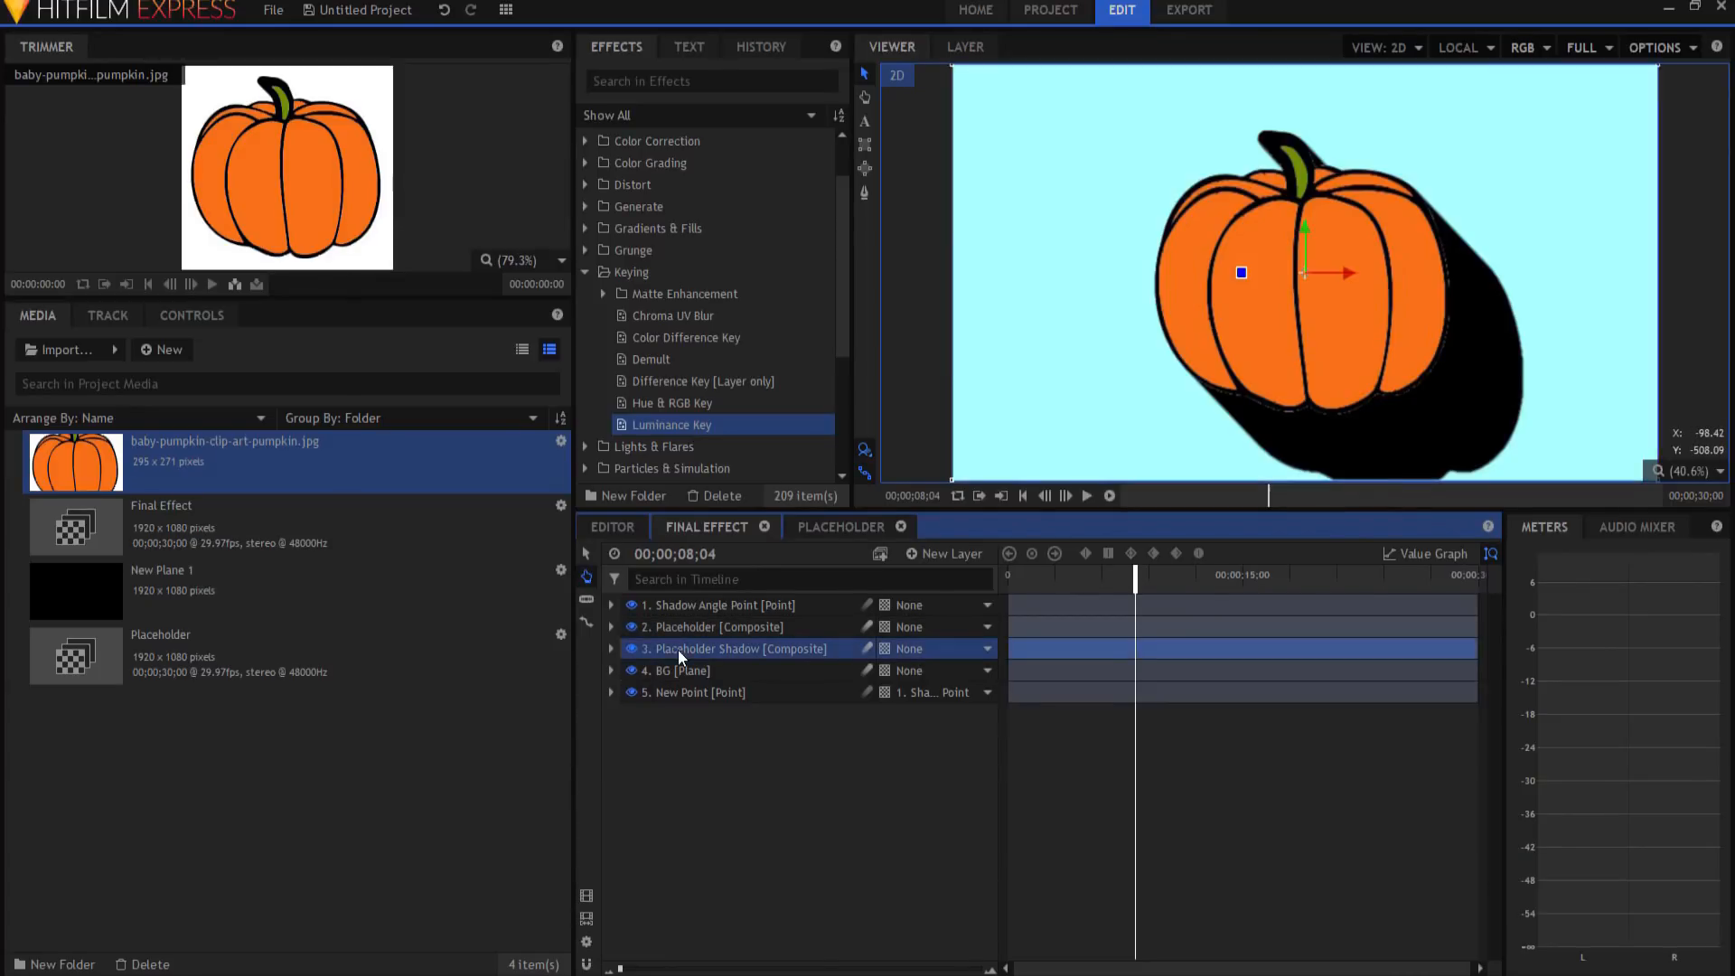
{"action": "left_click", "coordinate": [611, 649]}
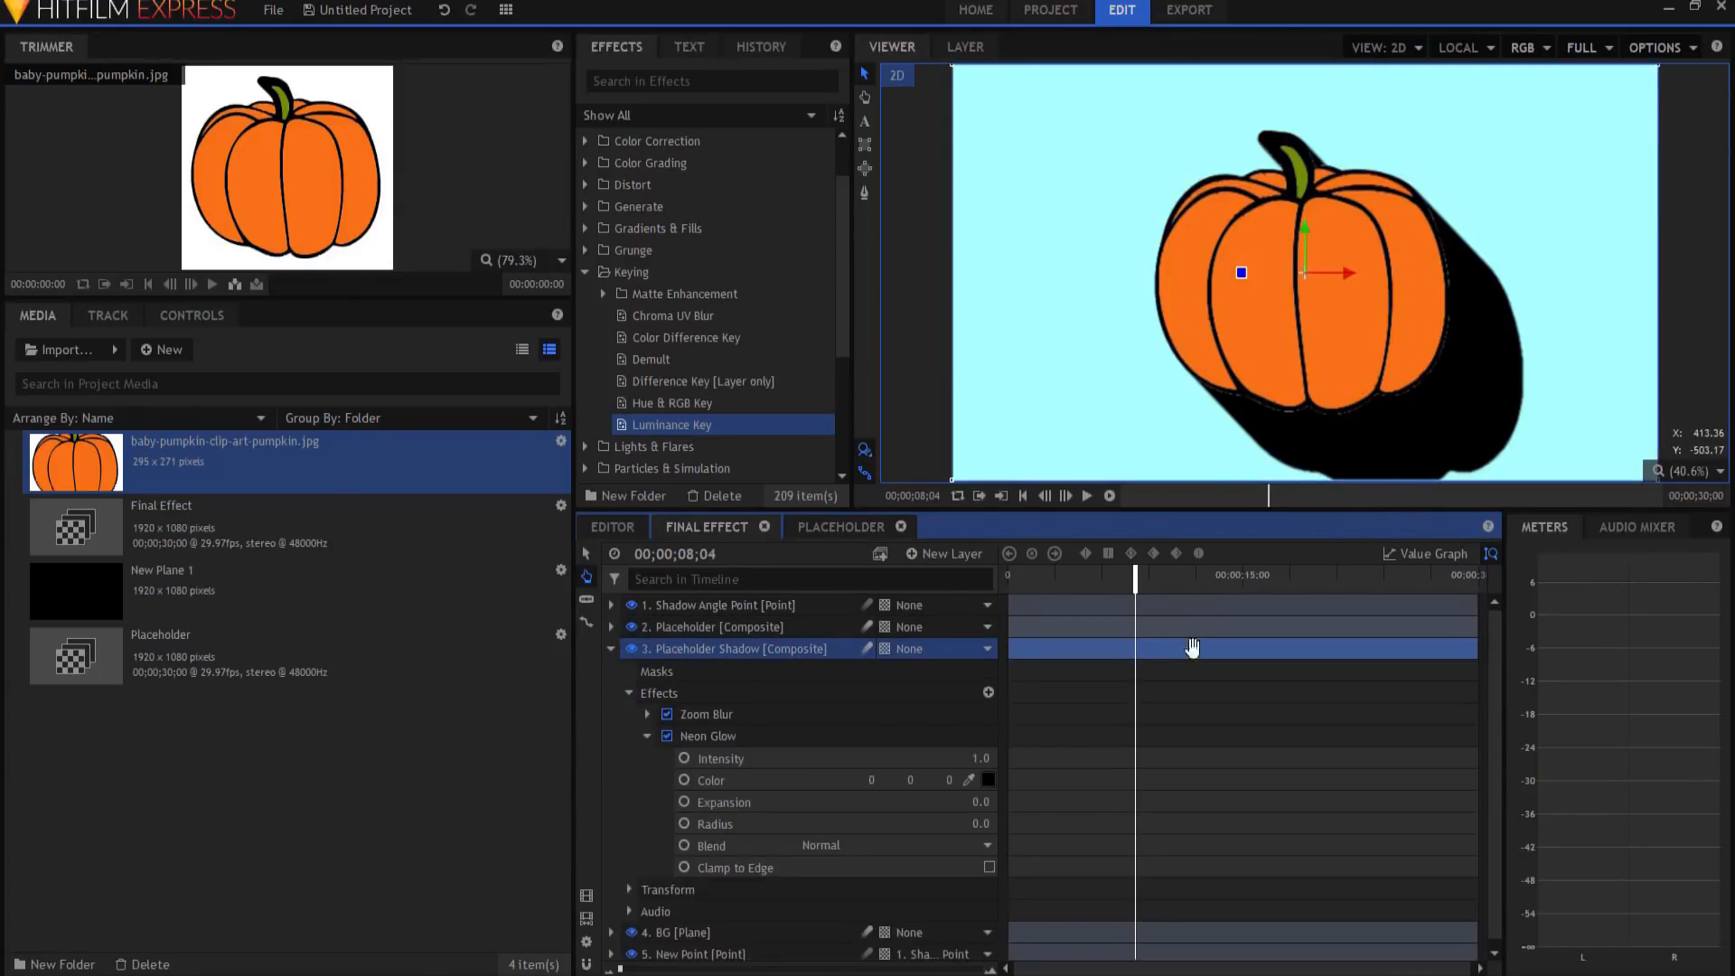
{"action": "left_click", "coordinate": [646, 736]}
{"action": "left_click", "coordinate": [629, 759]}
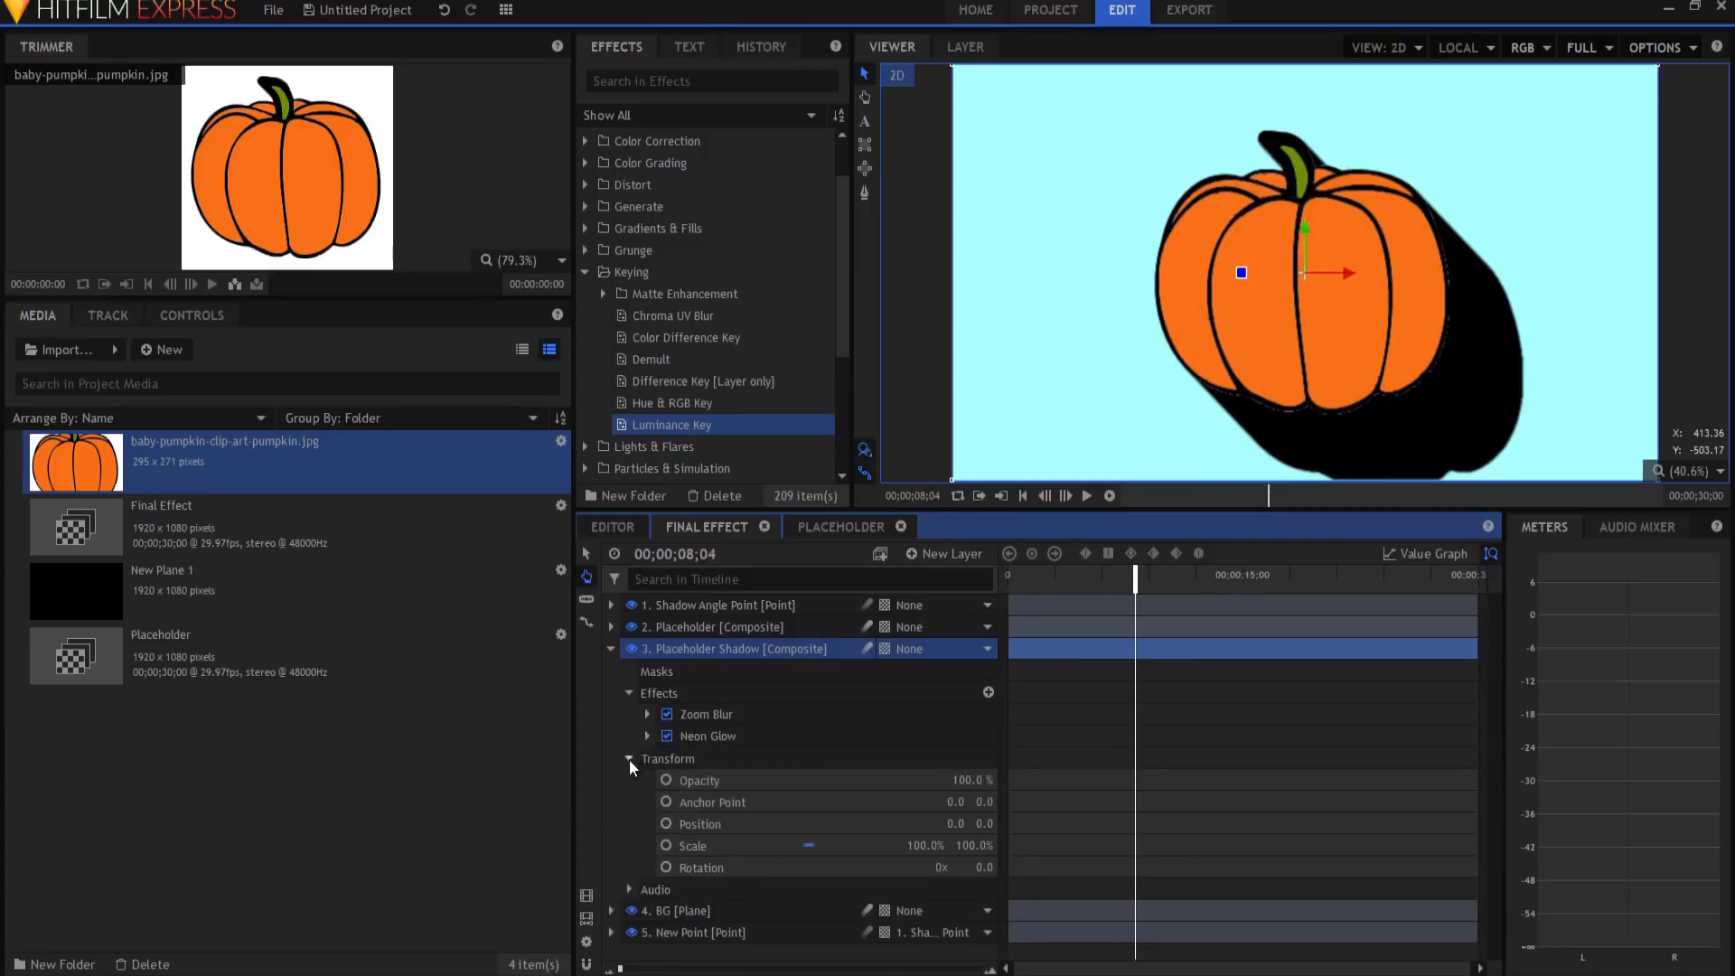
{"action": "left_click", "coordinate": [970, 780]}
{"action": "type", "text": "20"}
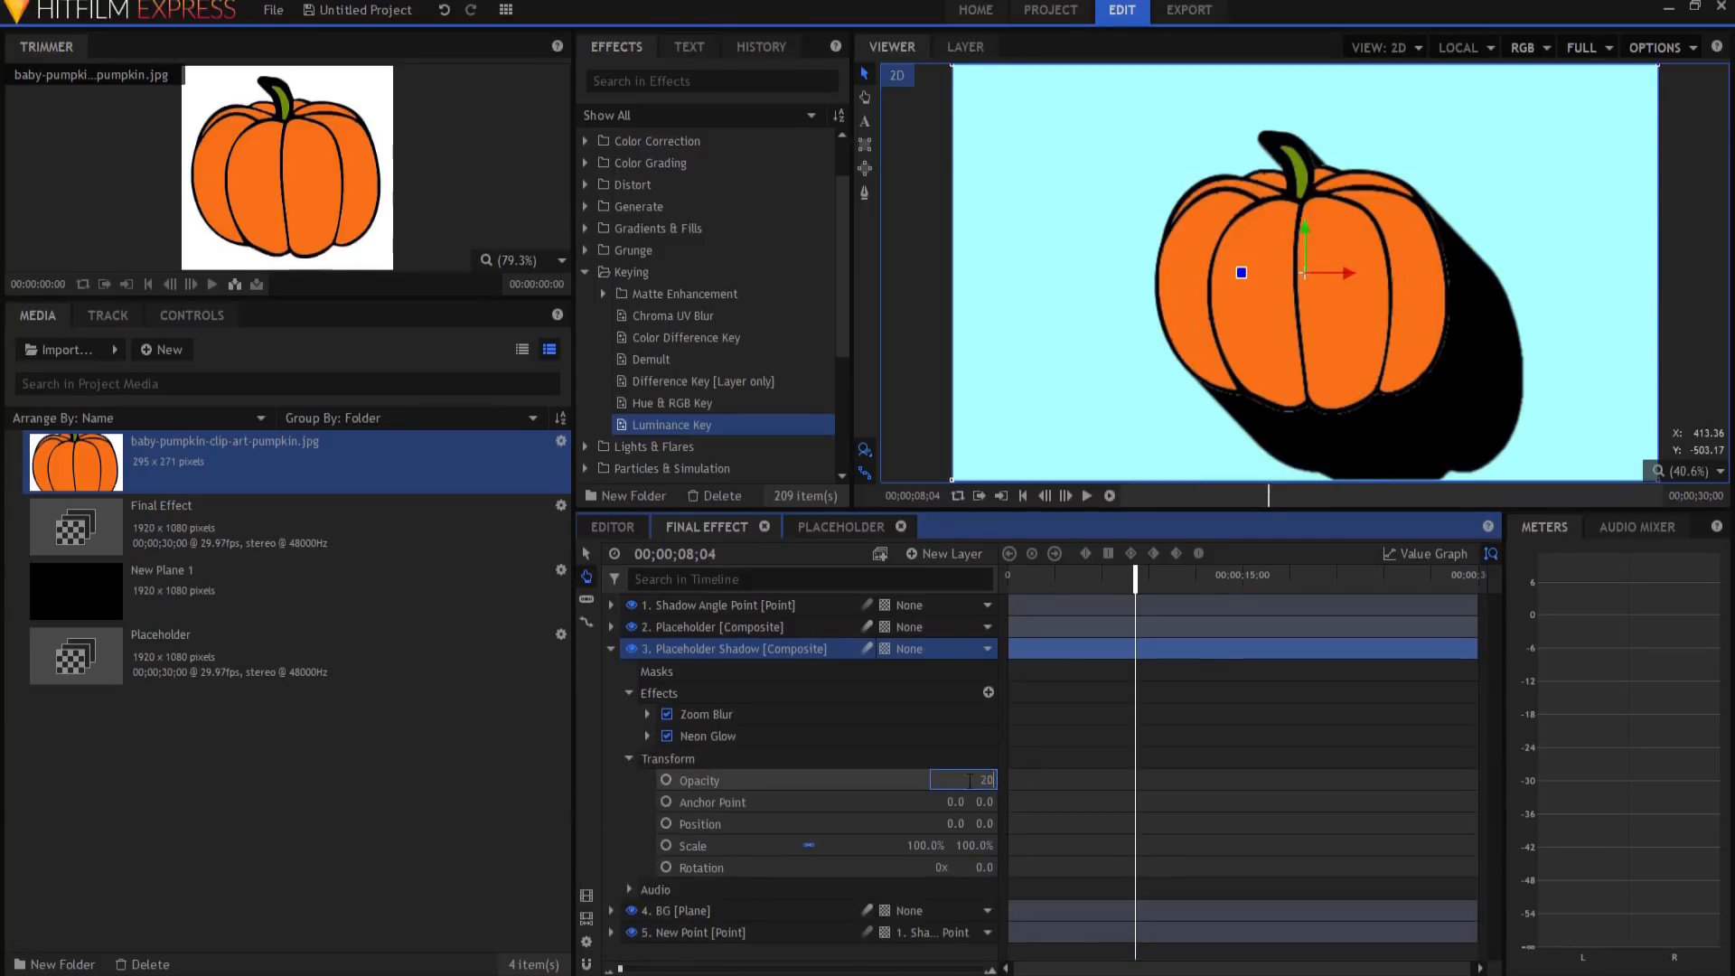
{"action": "key", "text": "Return"}
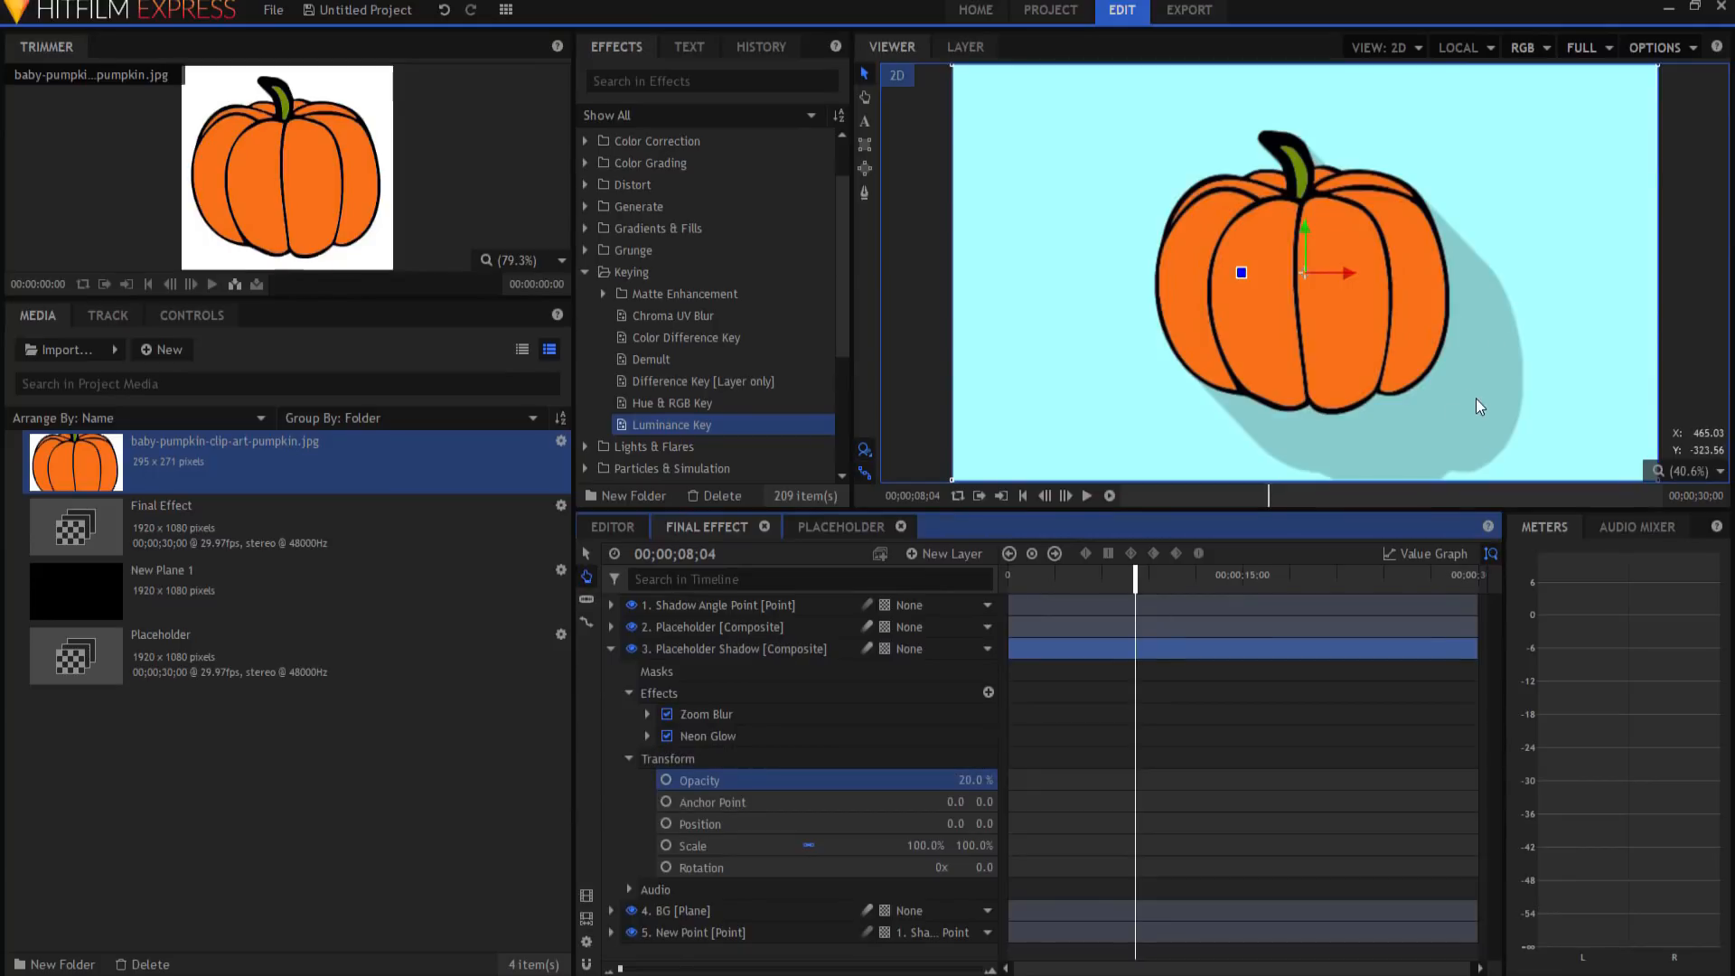
{"action": "left_click", "coordinate": [611, 649]}
{"action": "left_click", "coordinate": [643, 741]}
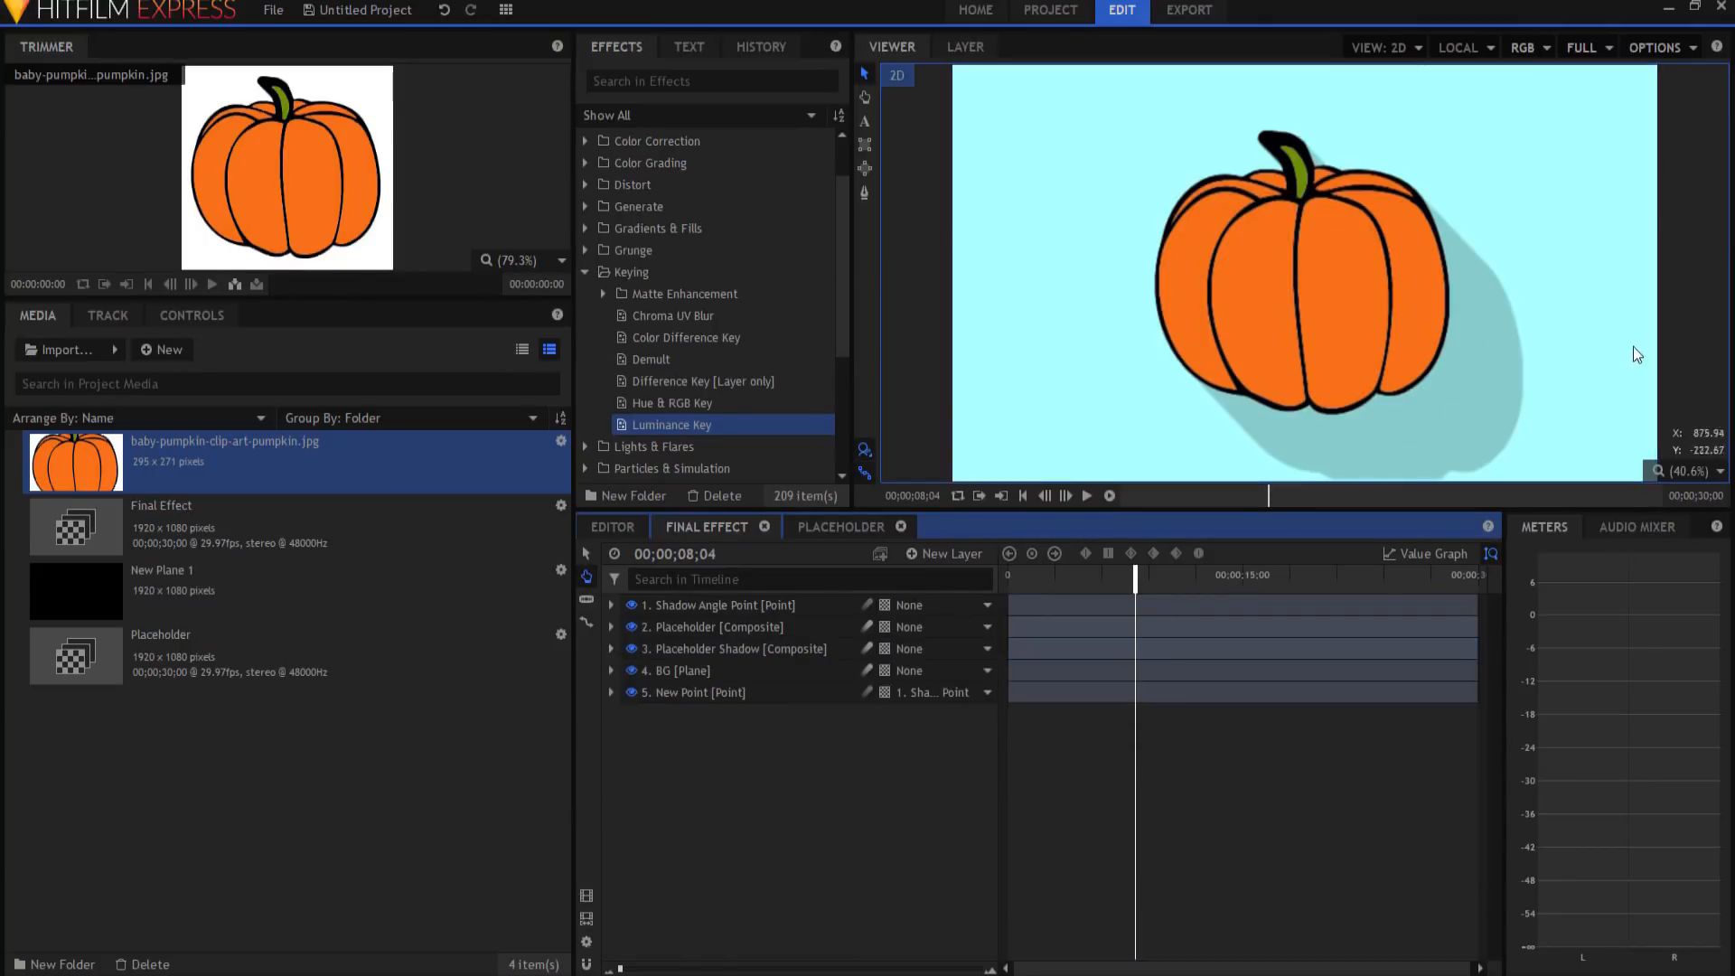